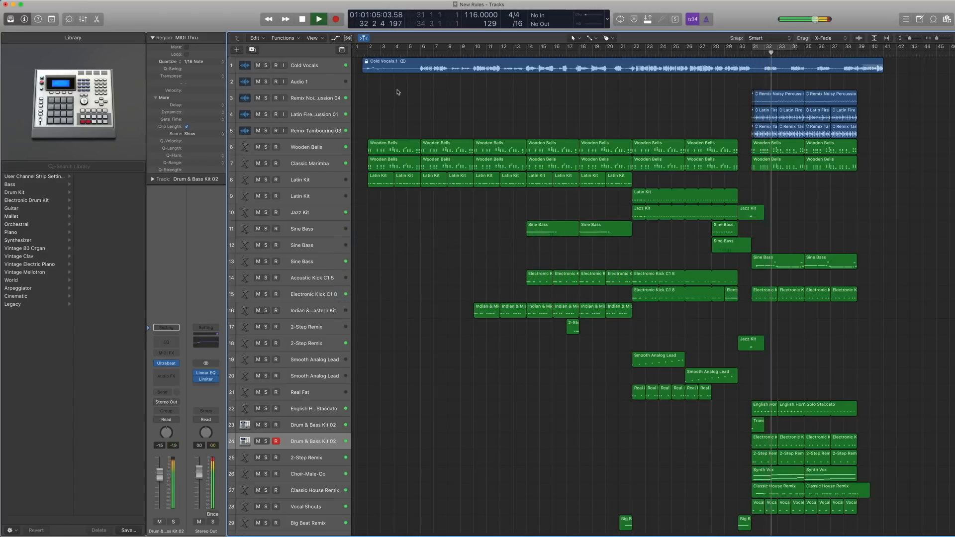
# Place the playhead at bar 2, select the Wooden Bells track and open its regions in the Piano Roll.
pyautogui.click(368, 53)
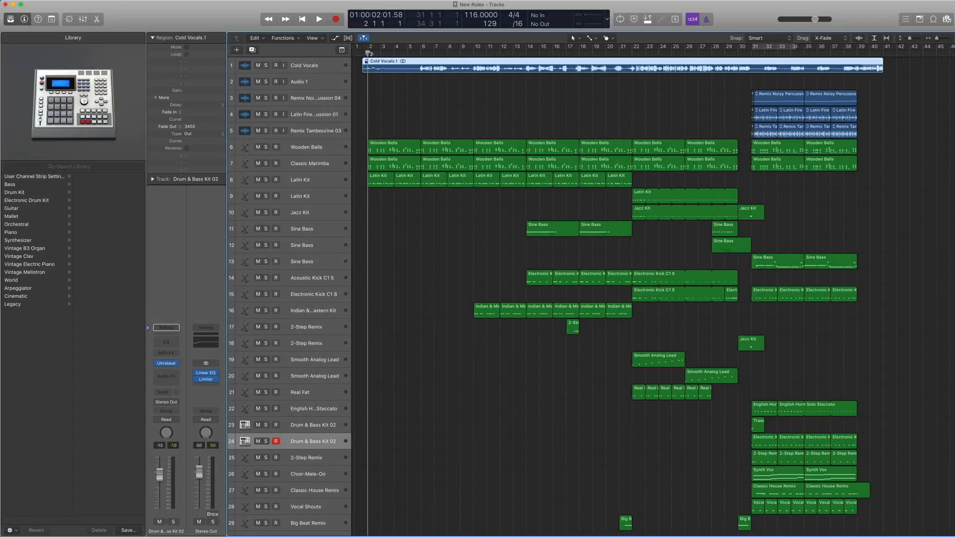
pyautogui.click(316, 148)
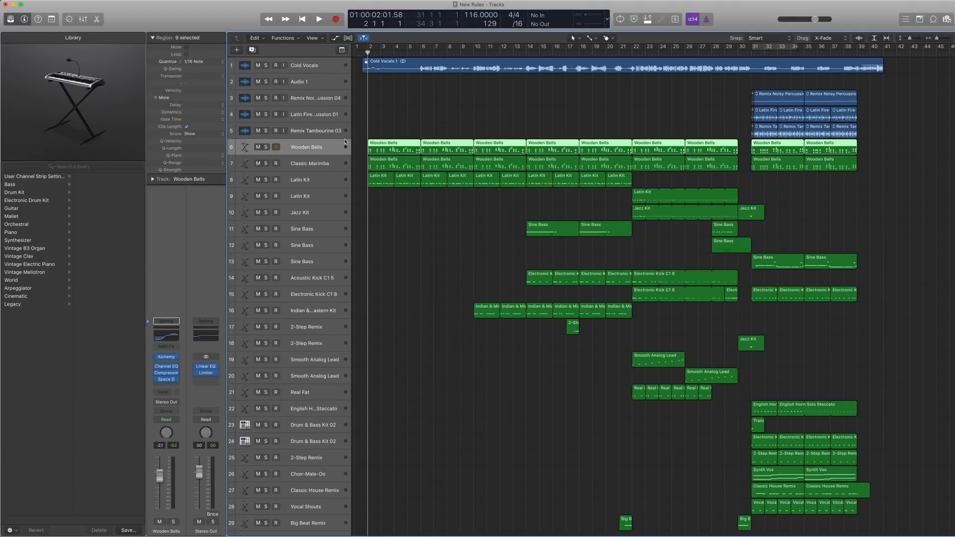
pyautogui.doubleClick(378, 145)
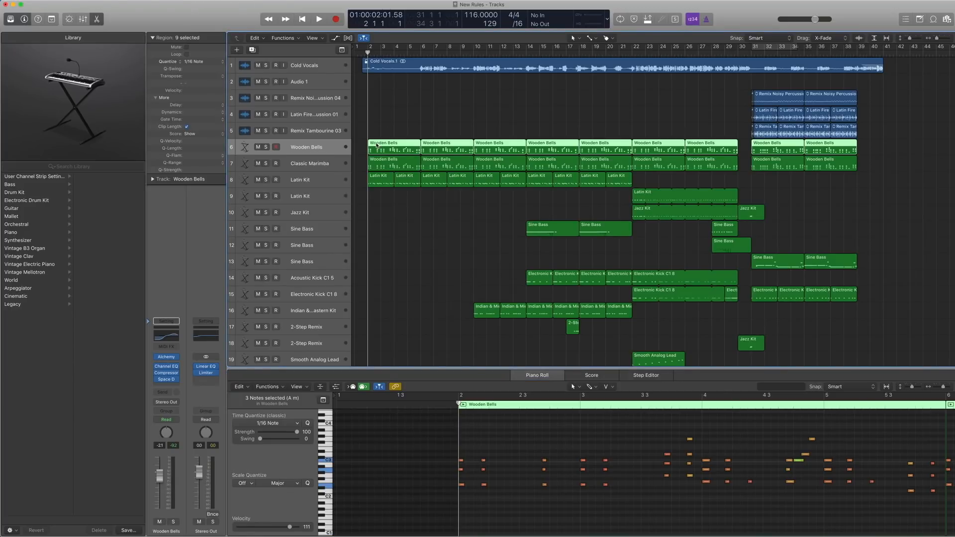
# Solo the Wooden Bells regions and play them from bar 2 to about bar 6.
pyautogui.hotkey('ctrl', 's')
pyautogui.press('space')
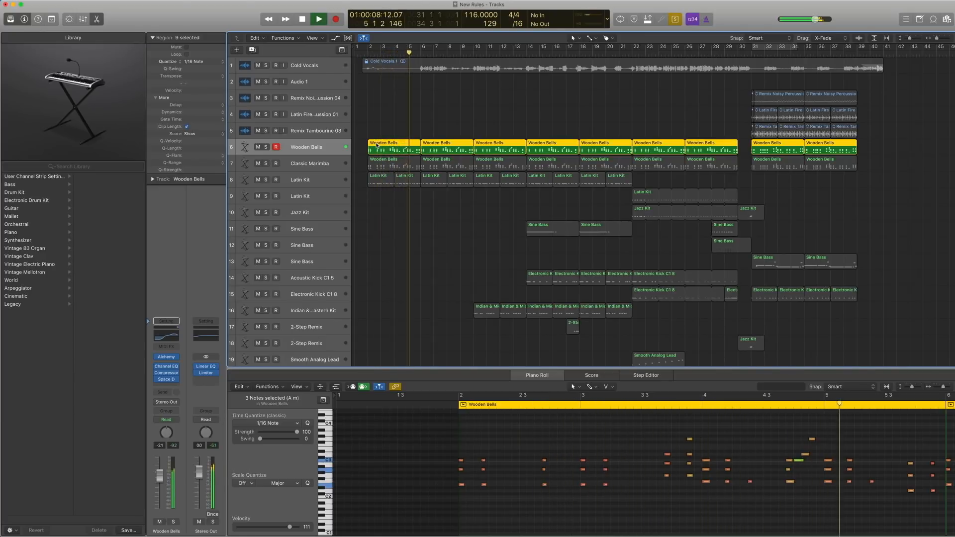
pyautogui.press('space')
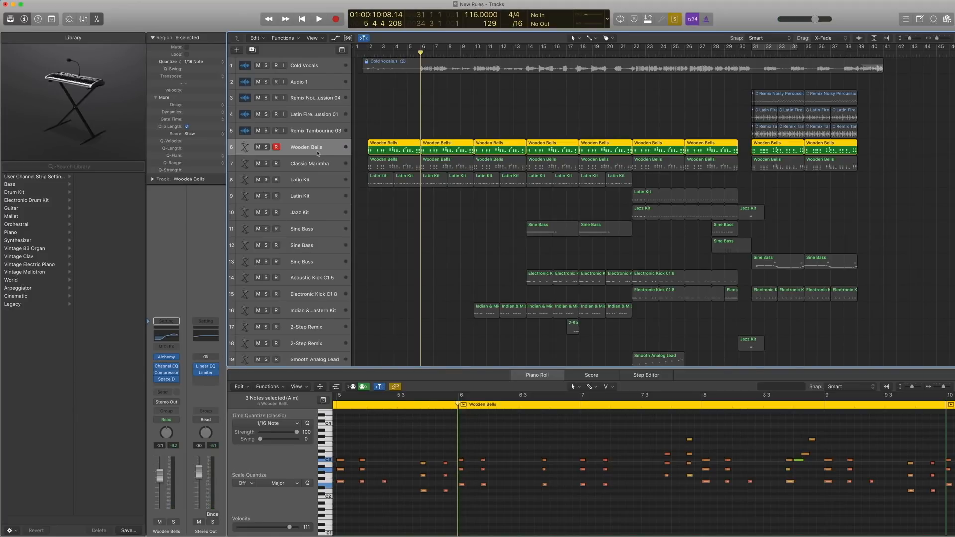
# Inspect the Alchemy instrument on the Wooden Bells channel, including its preset and category, and close its window.
pyautogui.click(167, 358)
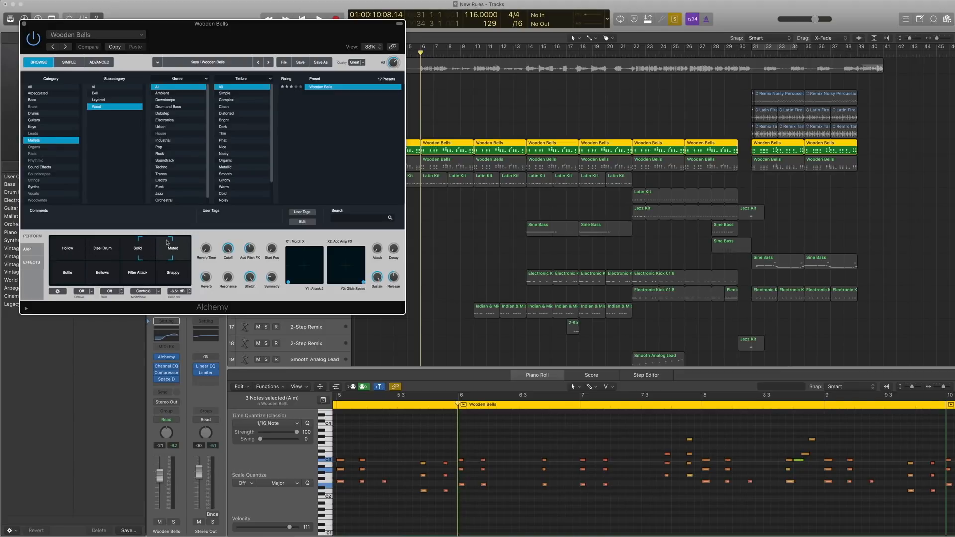
pyautogui.click(23, 24)
# Bypass the Channel EQ, Compressor and Space Designer on Wooden Bells and play the dry sound from bar 2.
pyautogui.click(368, 54)
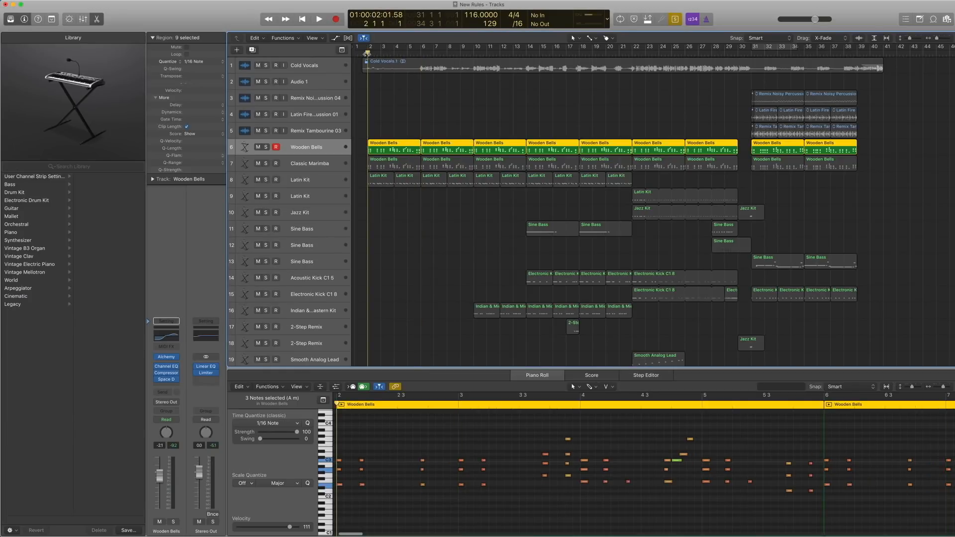
pyautogui.press('space')
pyautogui.press('space')
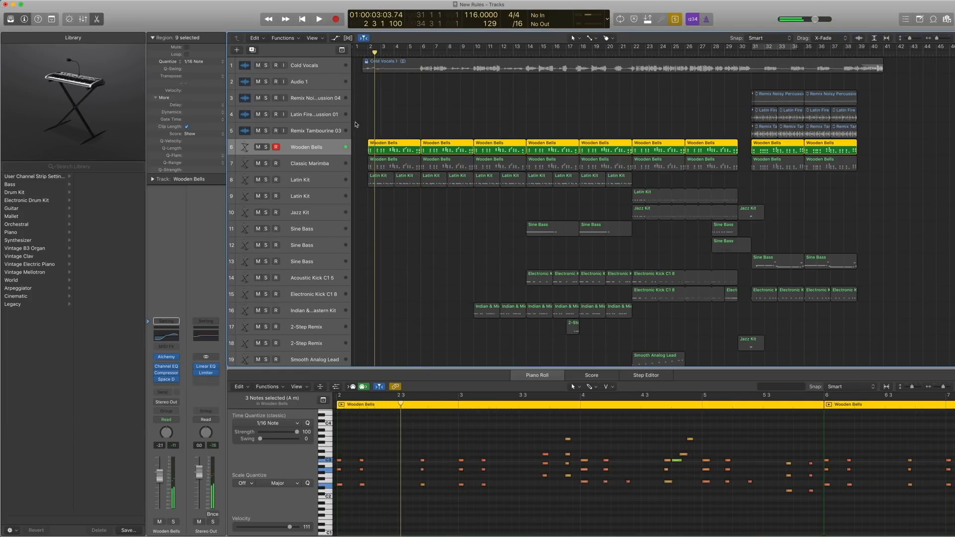
pyautogui.click(157, 367)
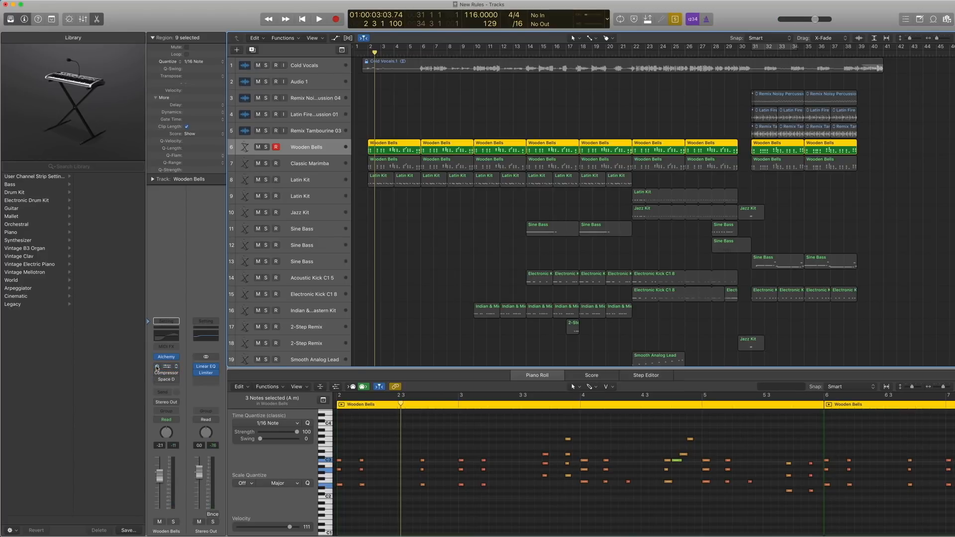
pyautogui.press(',')
pyautogui.press('space')
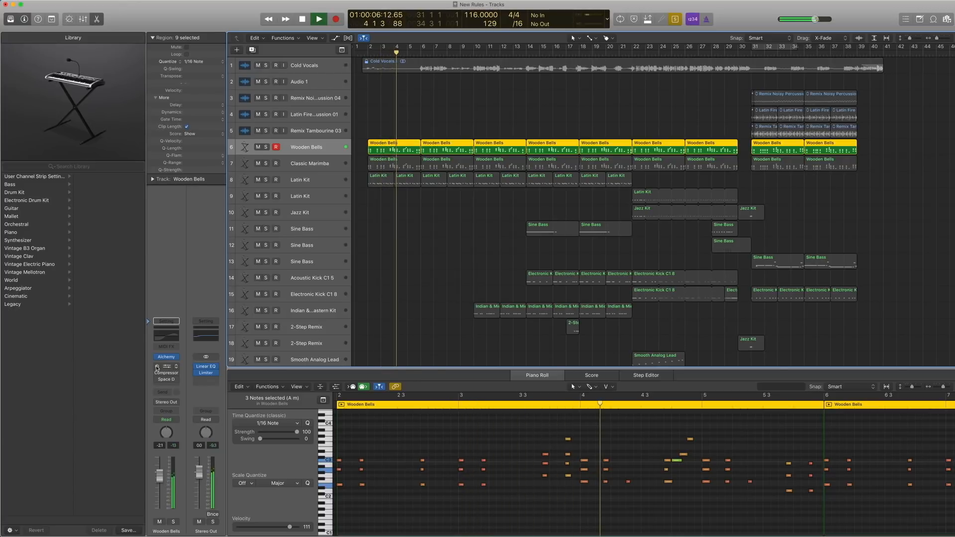
pyautogui.press('space')
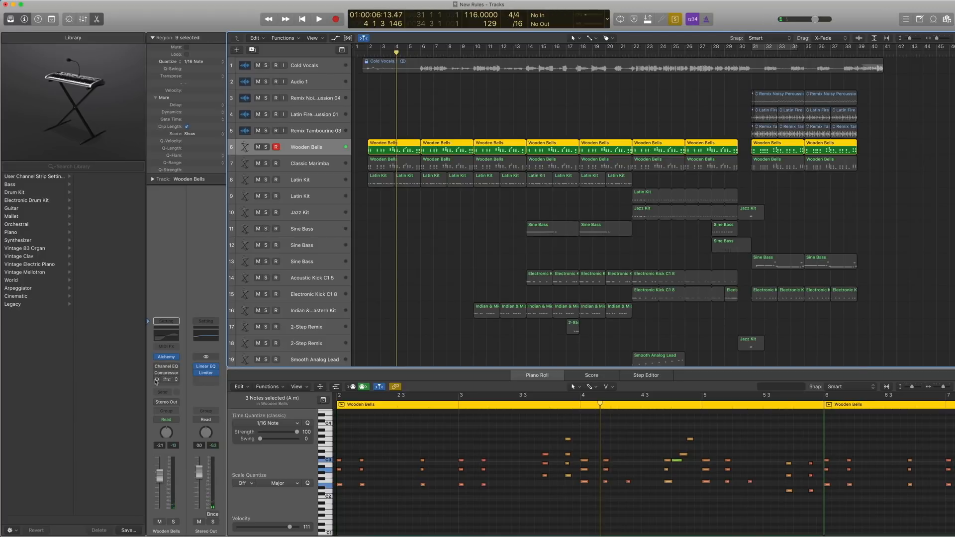
# Re-enable the Channel EQ on the Wooden Bells channel, examine its curve and close its window.
pyautogui.click(157, 367)
pyautogui.click(167, 337)
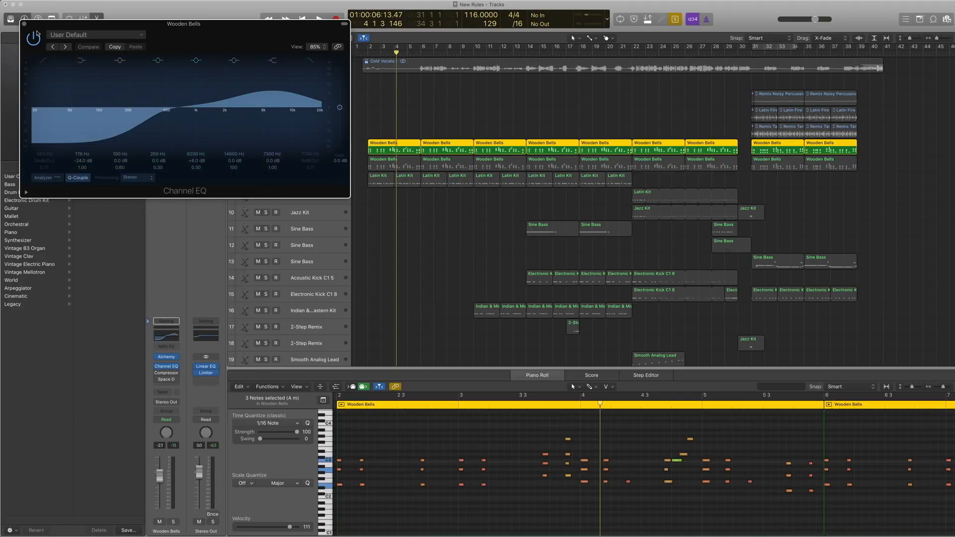
pyautogui.click(24, 23)
# Play Wooden Bells from bar 2, toggling the Channel EQ off and on to compare the sound.
pyautogui.press(',')
pyautogui.press(',')
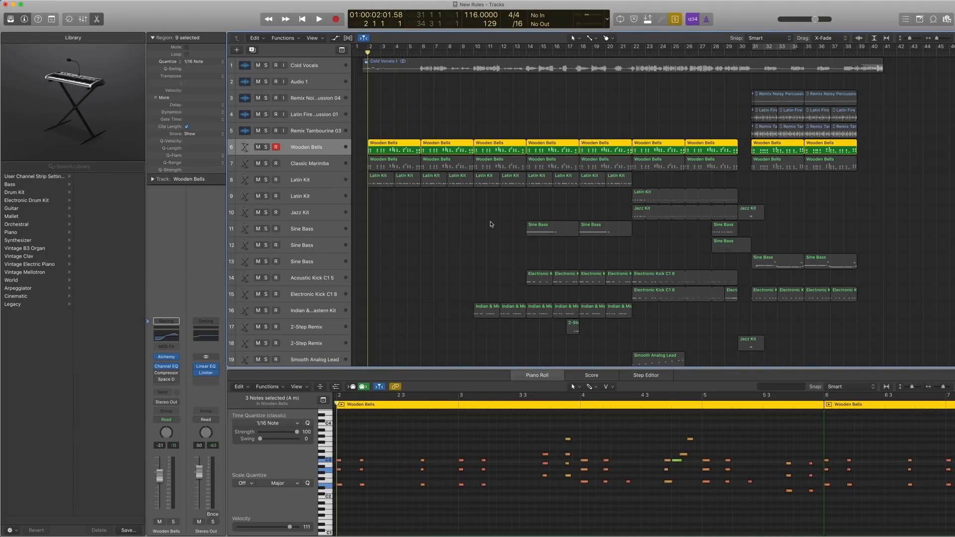
pyautogui.press('space')
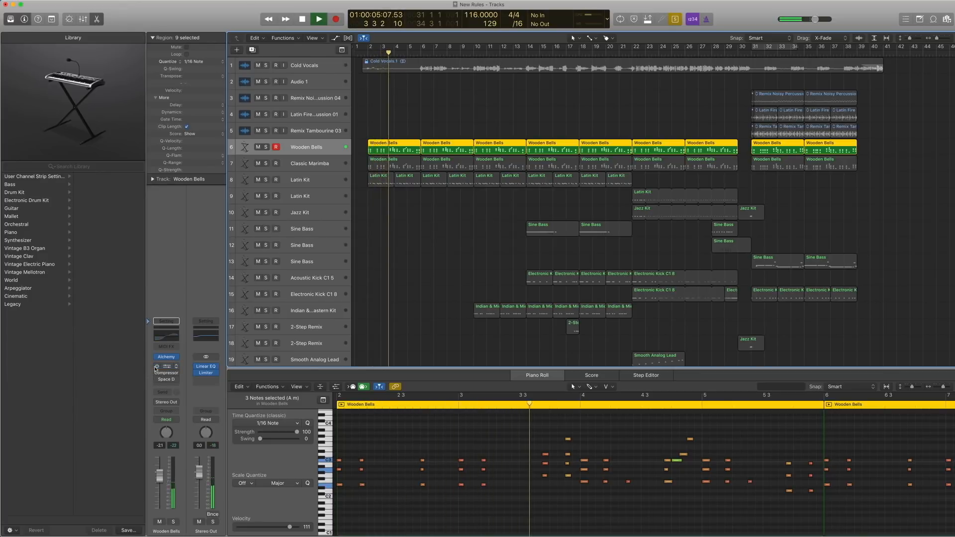
pyautogui.moveTo(155, 368)
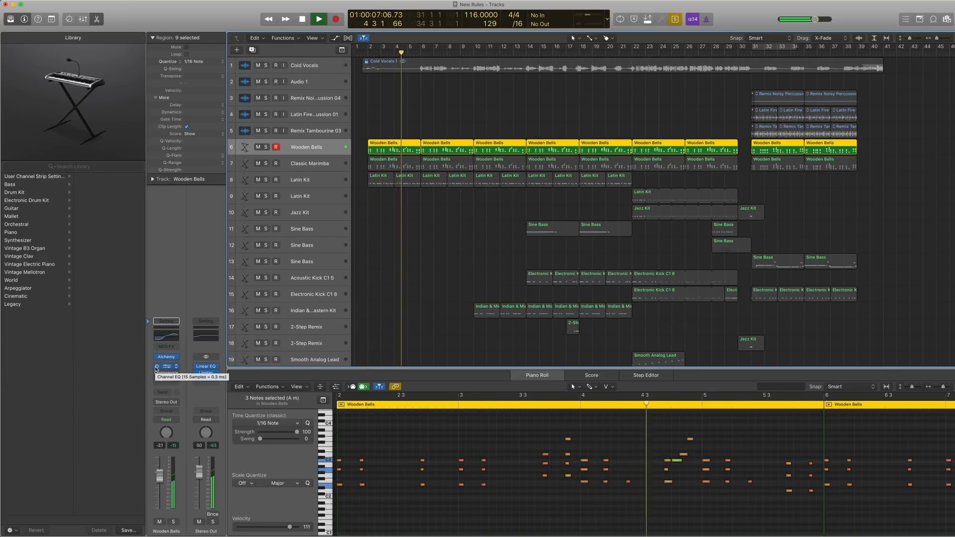
pyautogui.press('space')
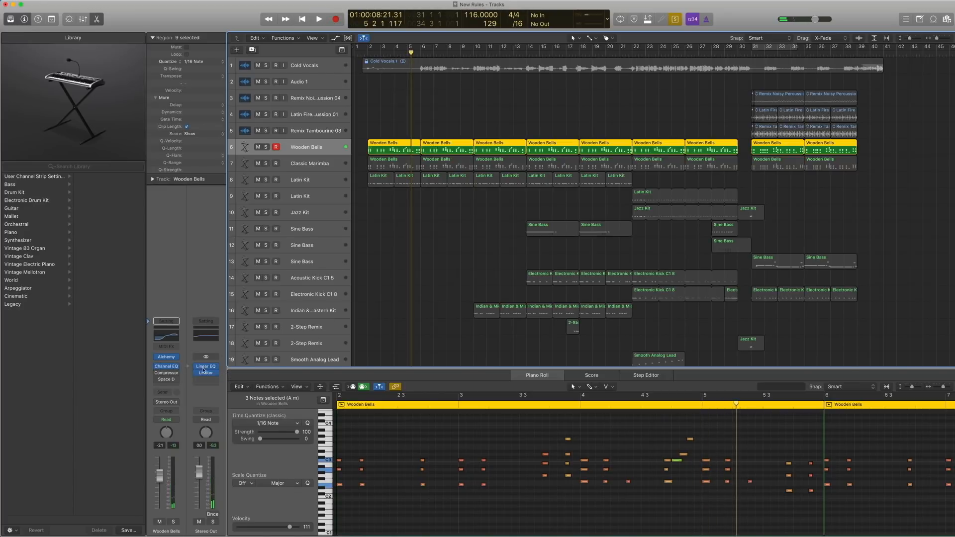
# Re-enable the Compressor on Wooden Bells, check its preset in the Keyboards category and close its window.
pyautogui.click(170, 376)
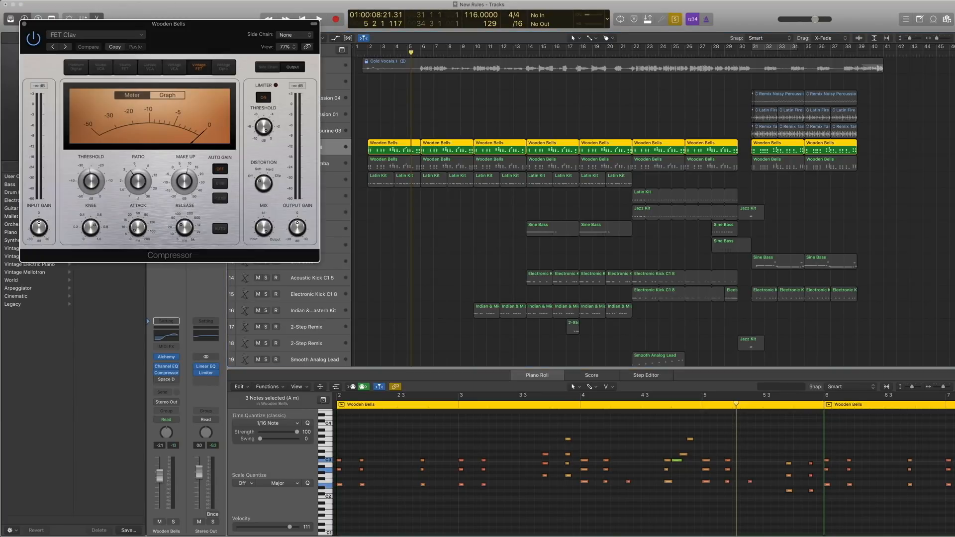
pyautogui.click(107, 35)
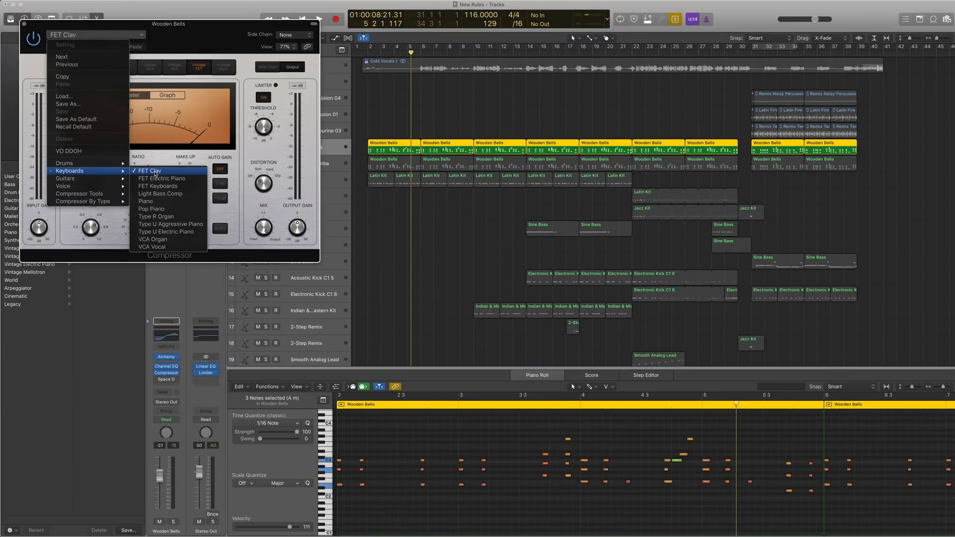
pyautogui.click(123, 7)
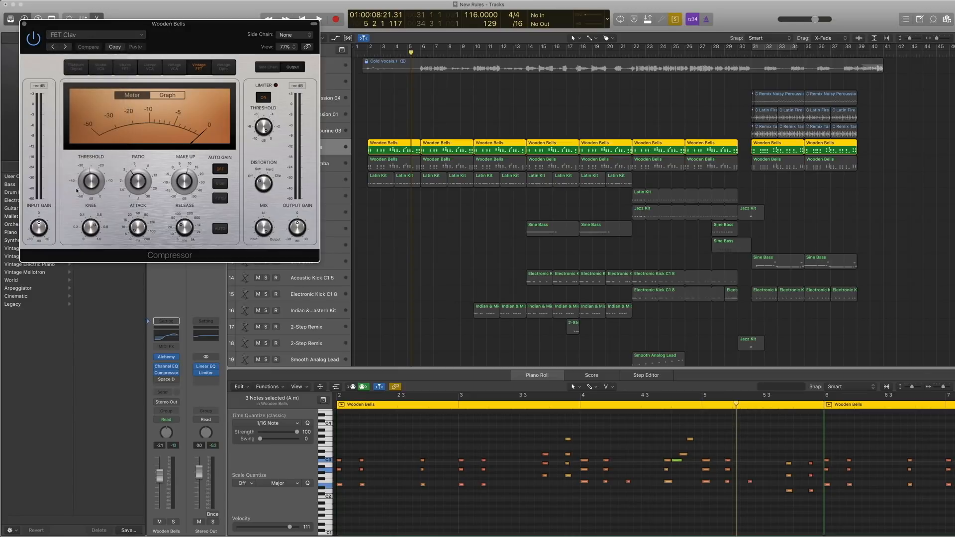
pyautogui.click(24, 24)
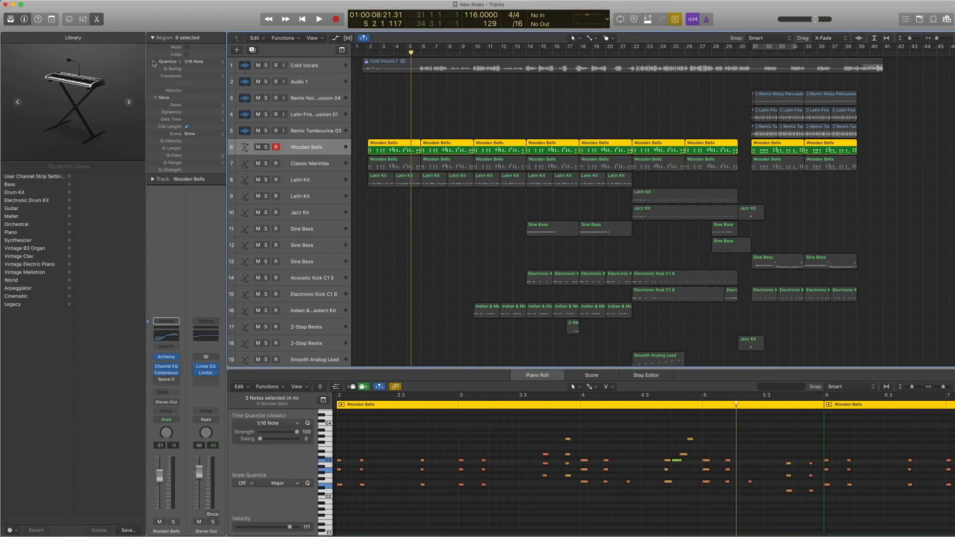
# Return to bar 2 and play Wooden Bells with the Channel EQ and Compressor active.
pyautogui.press(',')
pyautogui.press(',')
pyautogui.press(',')
pyautogui.press(',')
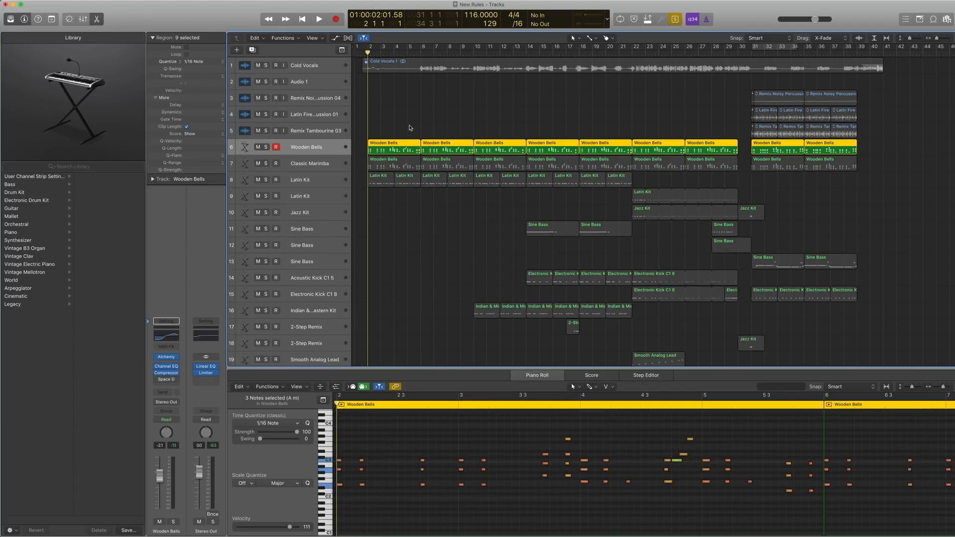
pyautogui.press('space')
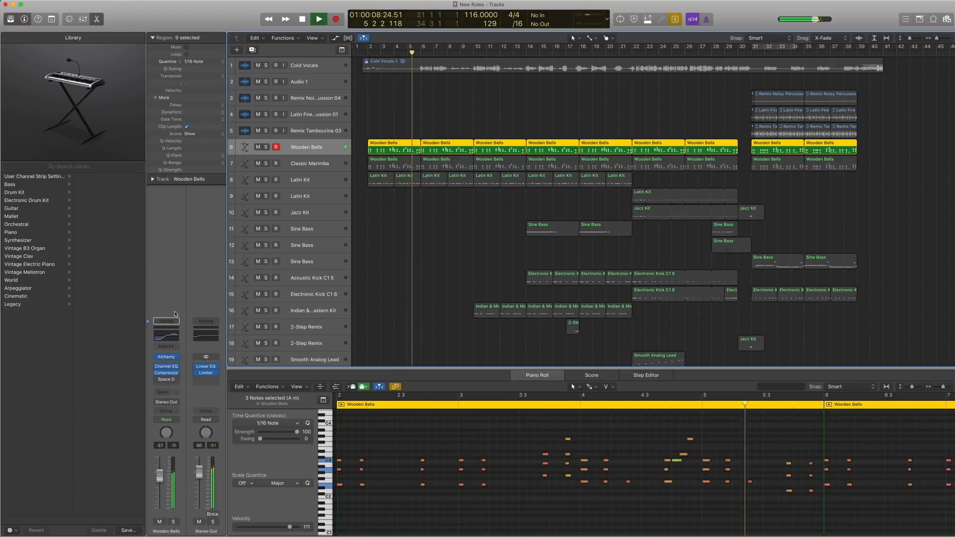
pyautogui.press('space')
# Re-enable Space Designer on Wooden Bells, check its reverb preset within the Medium Spaces category and close its window.
pyautogui.moveTo(157, 382)
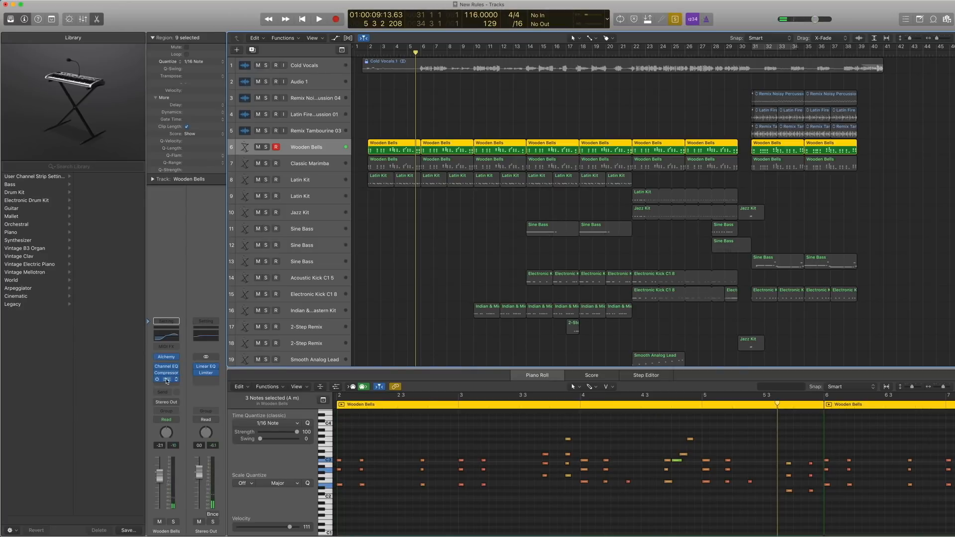
pyautogui.click(167, 380)
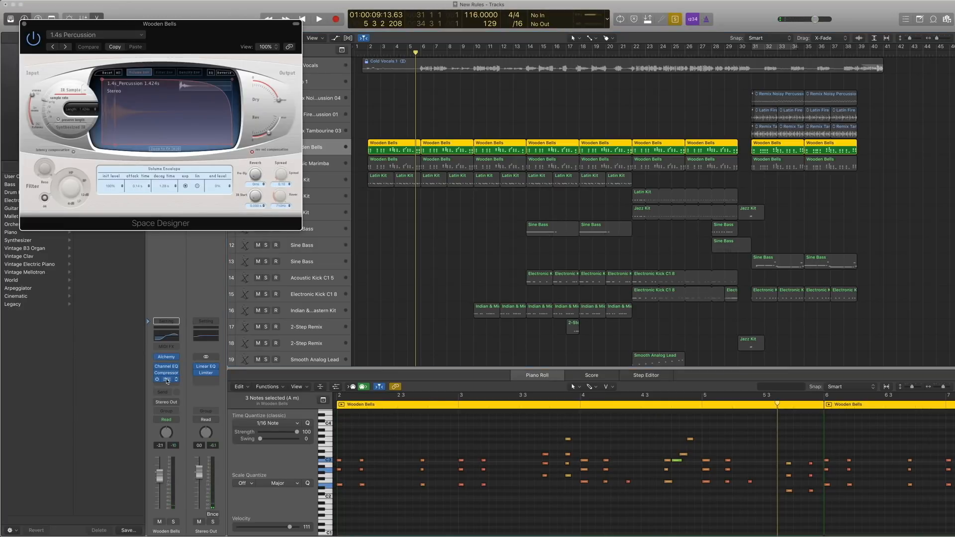
pyautogui.click(111, 35)
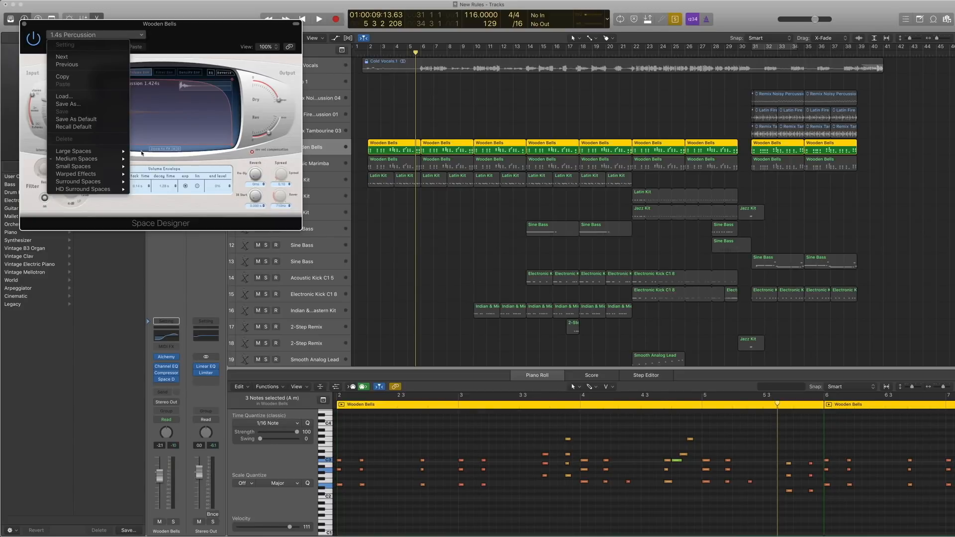
pyautogui.moveTo(79, 162)
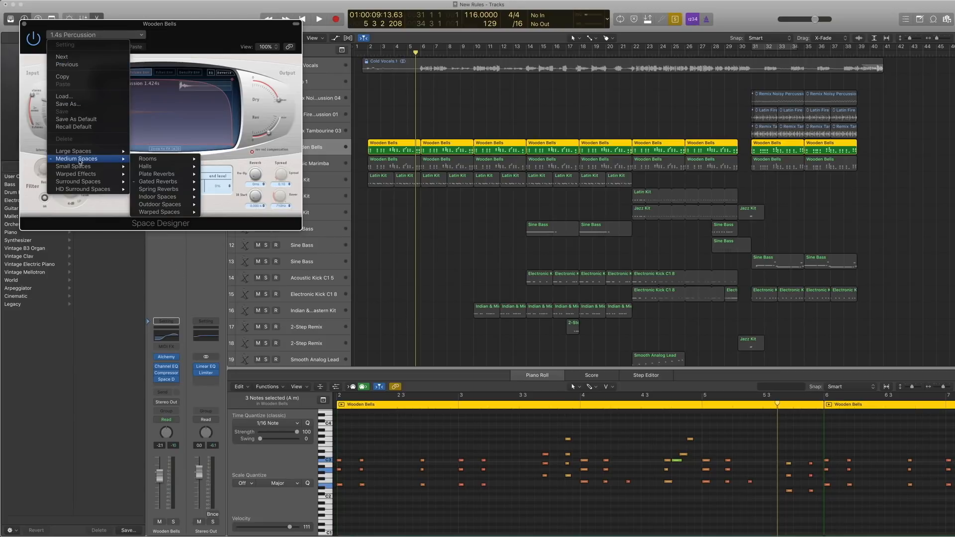
pyautogui.moveTo(160, 182)
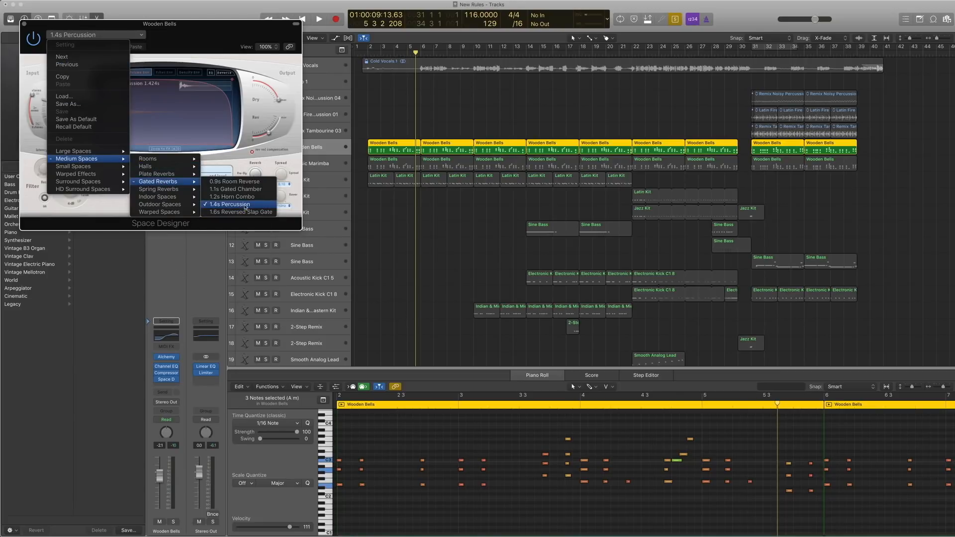
pyautogui.click(24, 25)
pyautogui.click(24, 25)
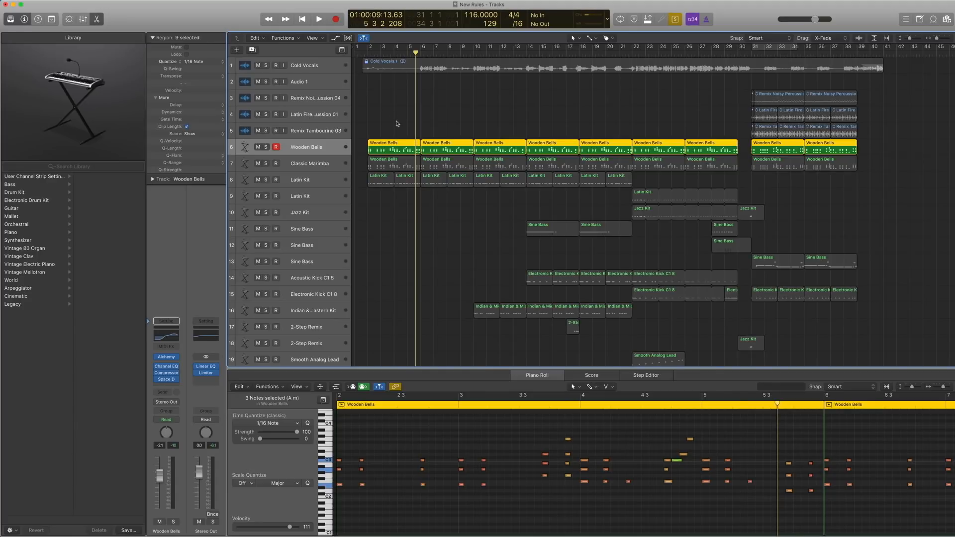
# Select only the first Wooden Bells region and play it in short passages from bars 2 and 3.
pyautogui.click(395, 148)
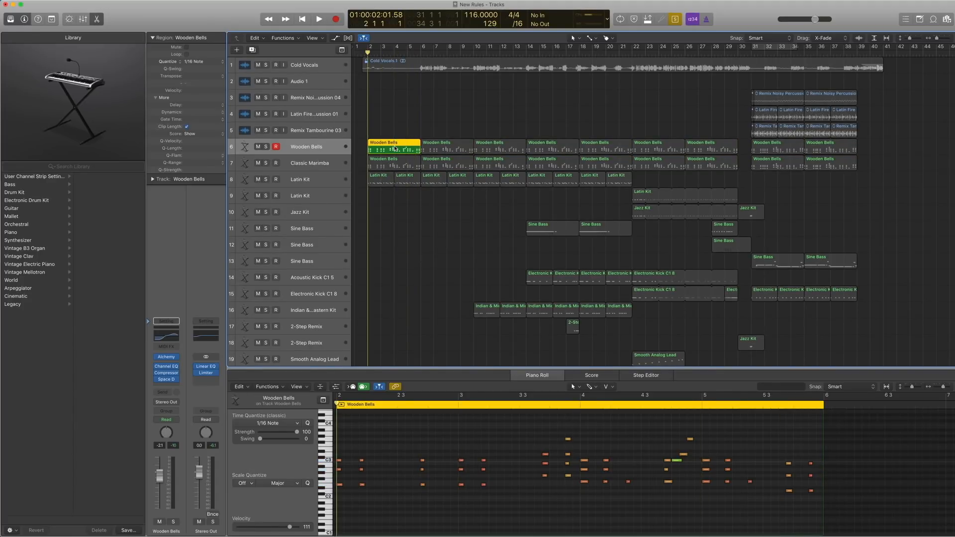
pyautogui.press('space')
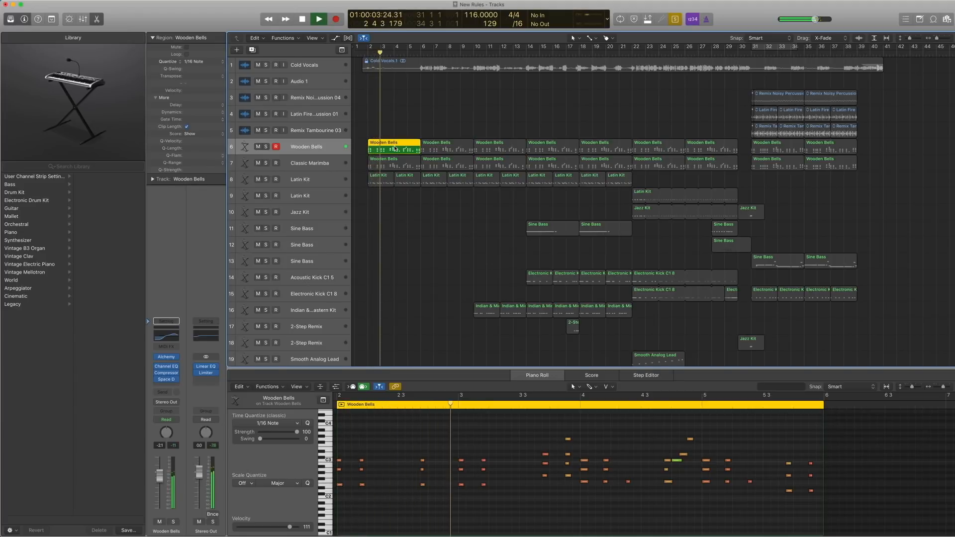
pyautogui.press('space')
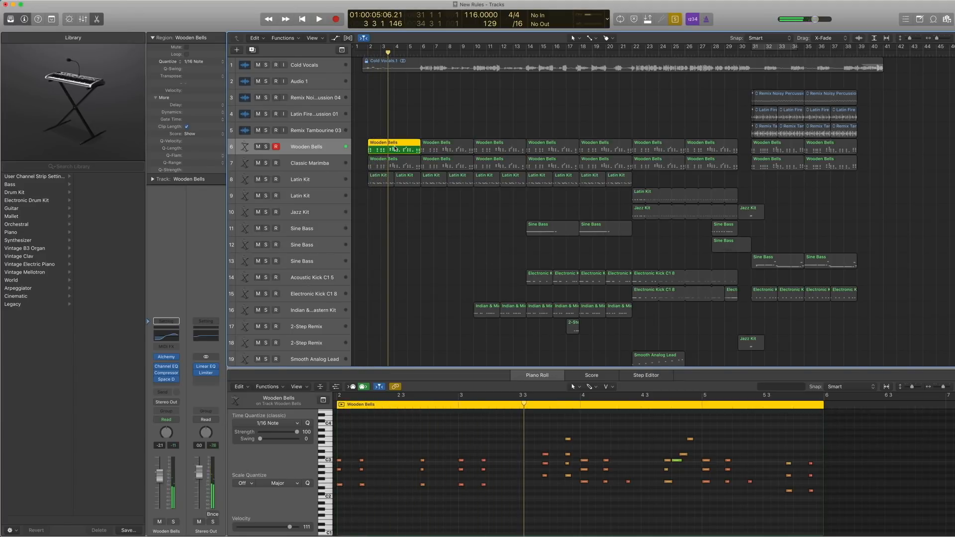
pyautogui.press(',')
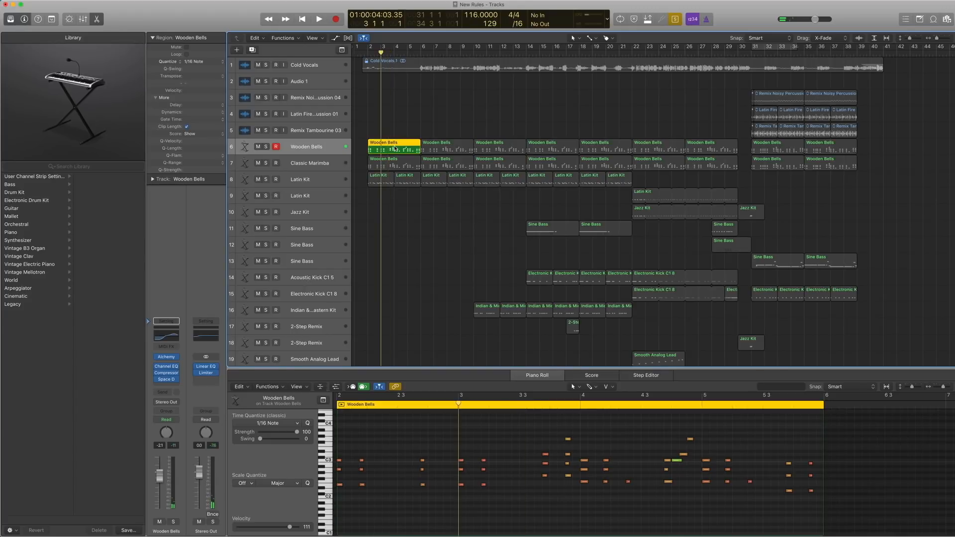
pyautogui.press('space')
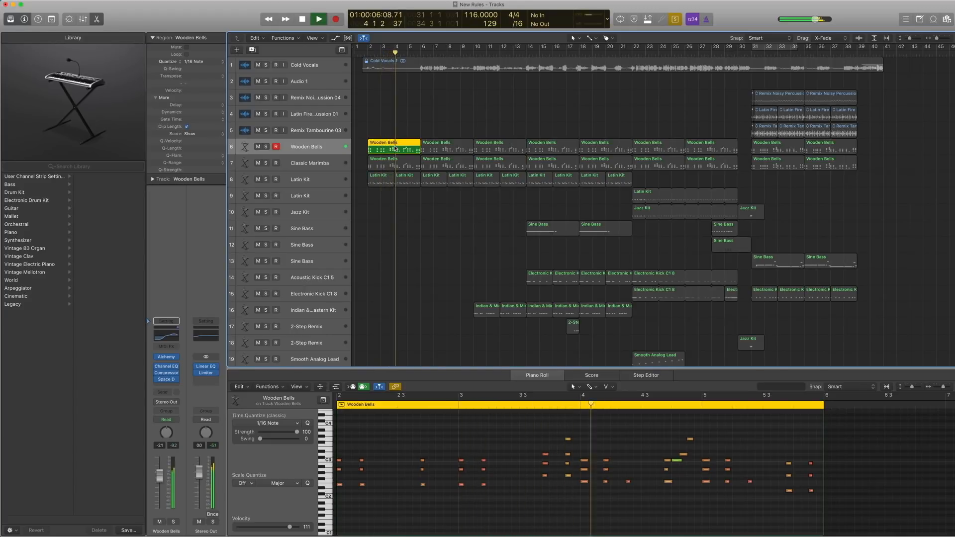
pyautogui.press('space')
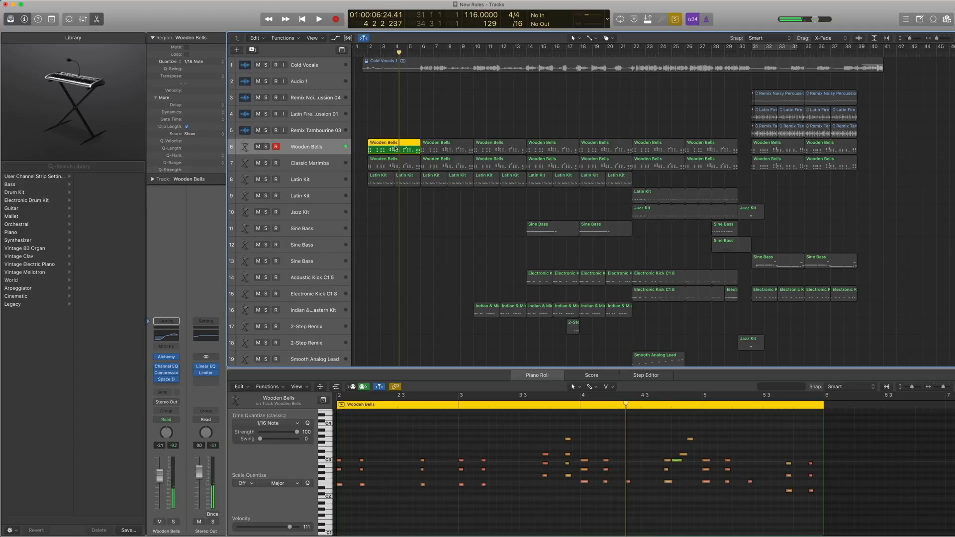
# Return the playhead to bar 2 and turn off solo for the Wooden Bells region.
pyautogui.press('super+t')
pyautogui.press('super+z')
pyautogui.press(',')
pyautogui.press(',')
pyautogui.press(',')
pyautogui.press(',')
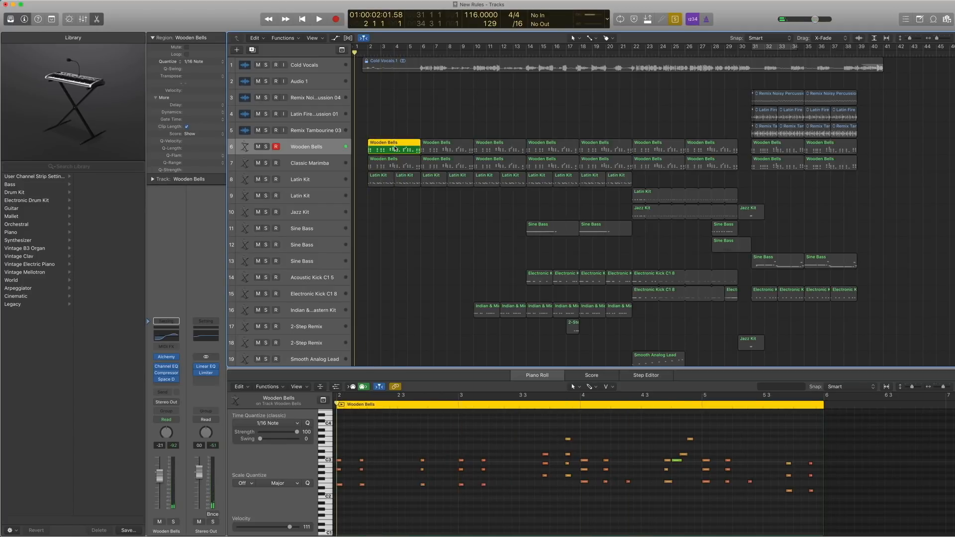
pyautogui.press('.')
pyautogui.hotkey('ctrl', 's')
pyautogui.hscroll(-1, 395, 148)
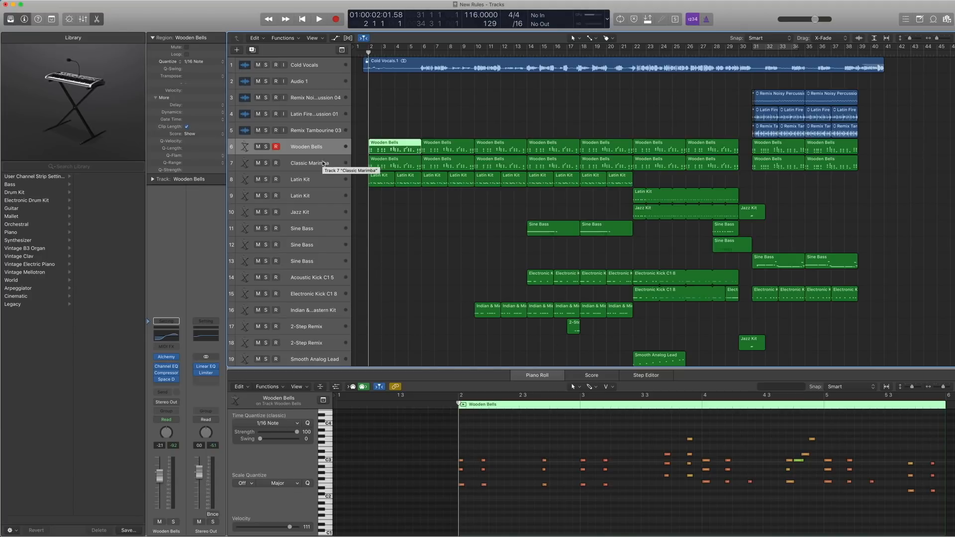
# Inspect Classic Marimba's Sculpture preset within the Mallet Instruments category and its Space Designer reverb, closing each plug-in window.
pyautogui.click(323, 163)
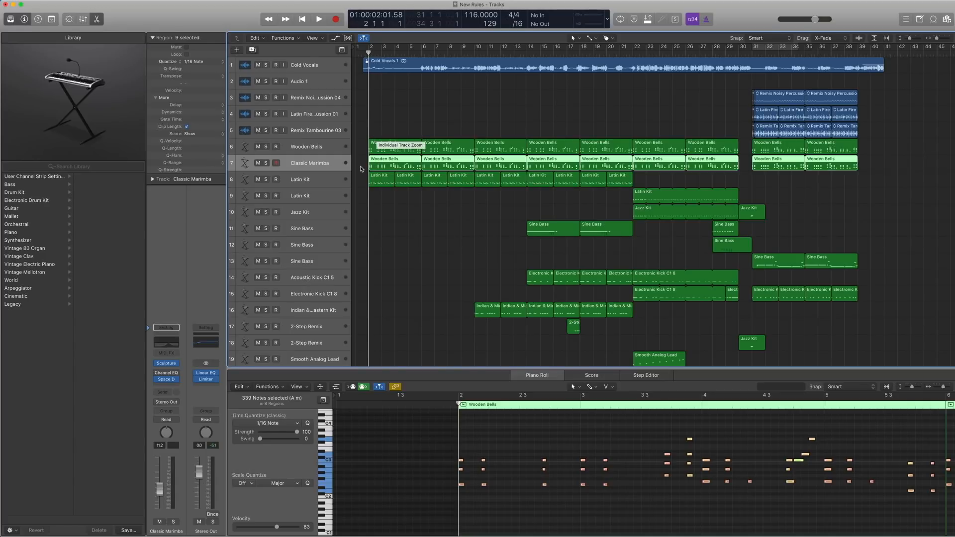
pyautogui.click(383, 147)
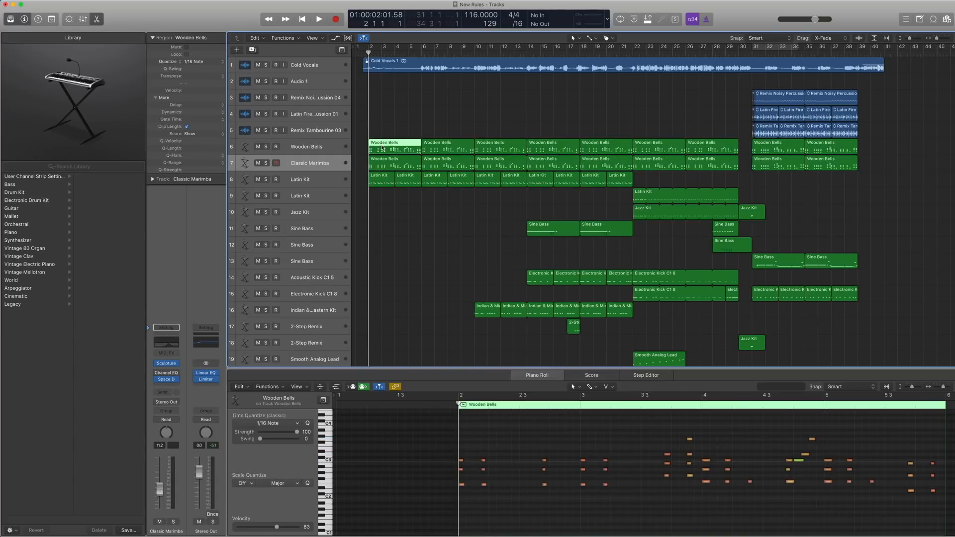
pyautogui.click(168, 365)
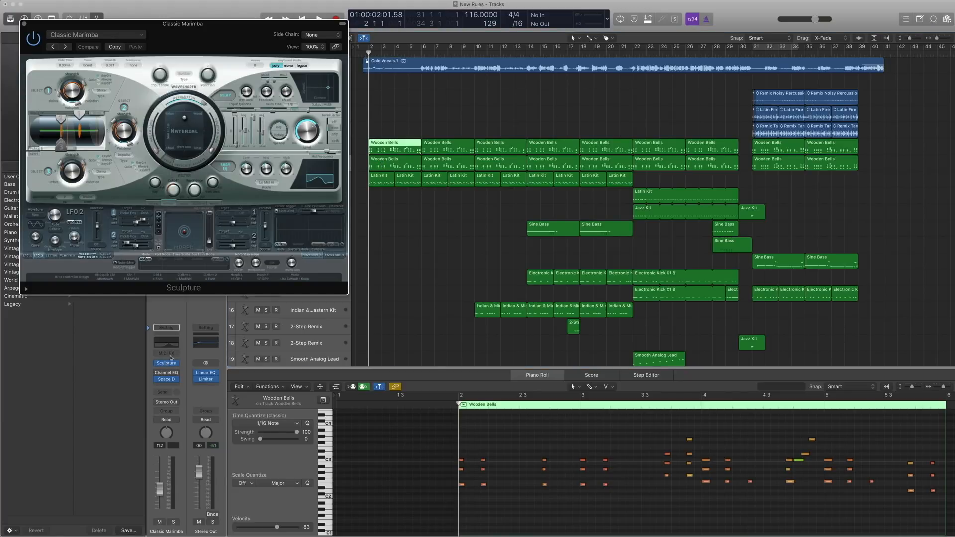
pyautogui.click(92, 34)
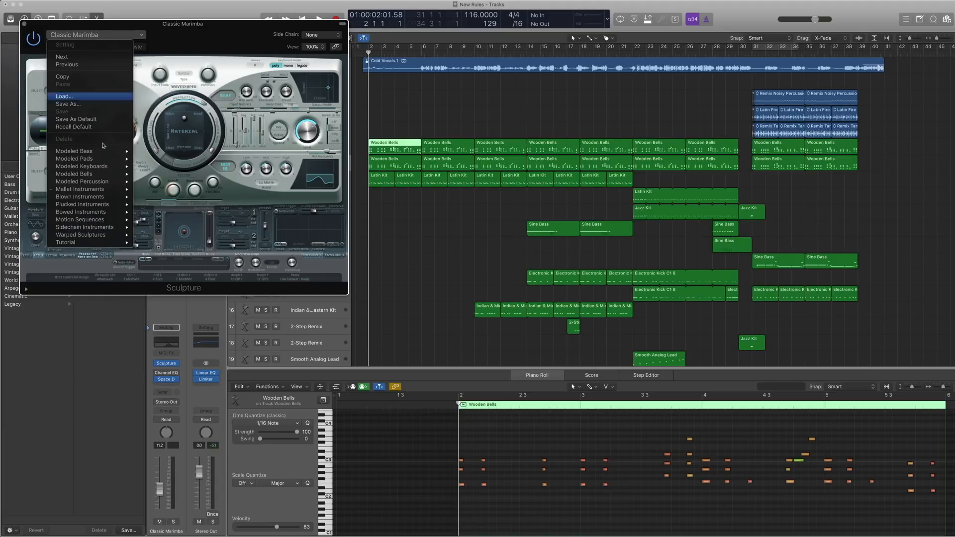
pyautogui.moveTo(110, 189)
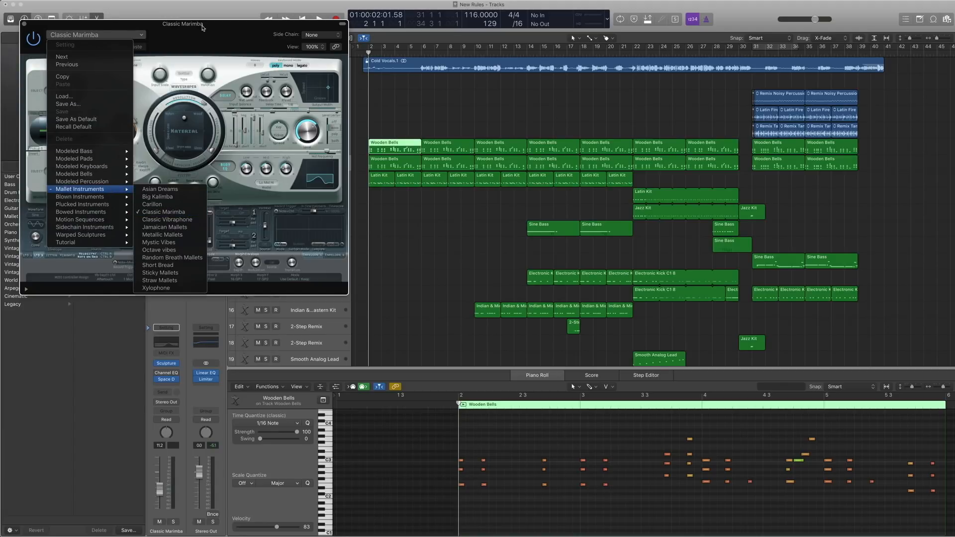
pyautogui.click(28, 28)
pyautogui.click(23, 24)
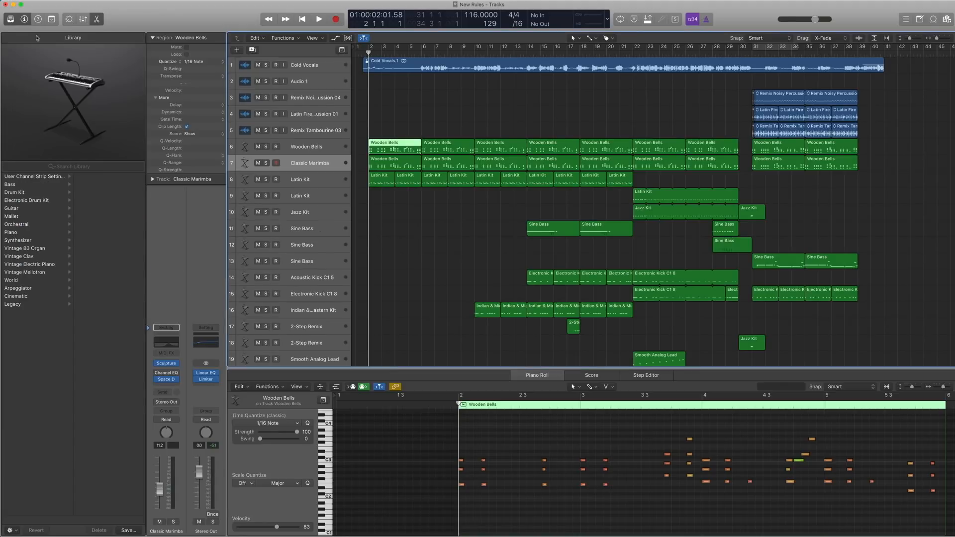
pyautogui.click(167, 380)
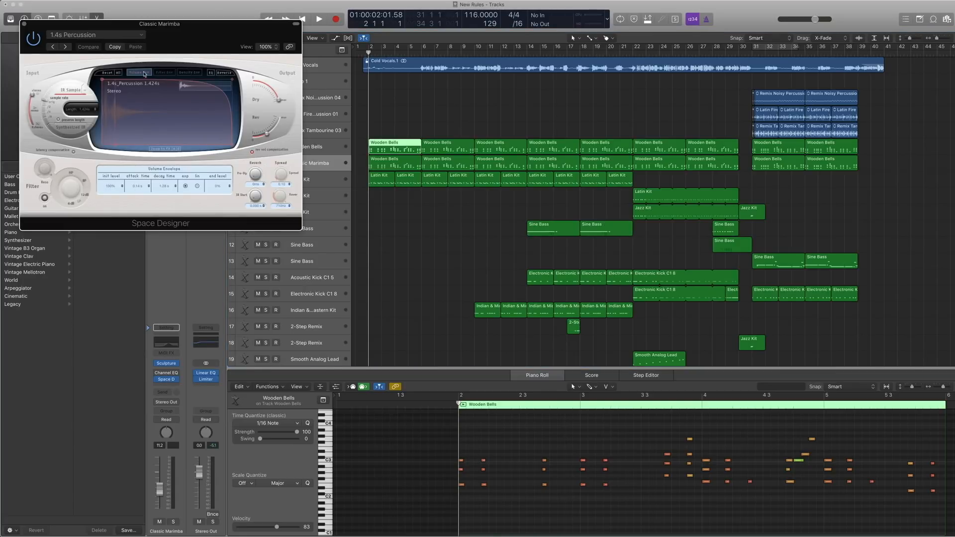
pyautogui.click(24, 25)
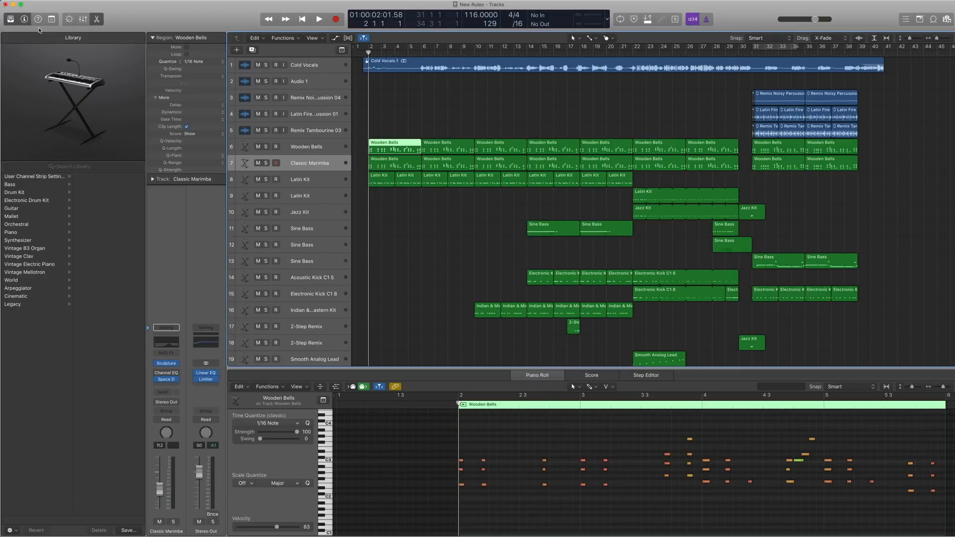
# Solo the first region on the Classic Marimba track and play it from bar 2 into bar 4.
pyautogui.click(386, 161)
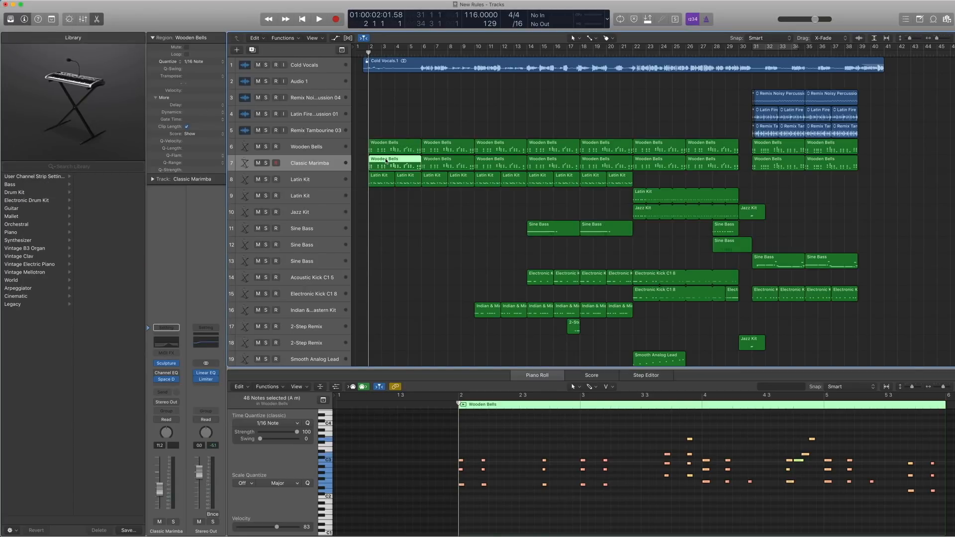
pyautogui.hotkey('ctrl', 's')
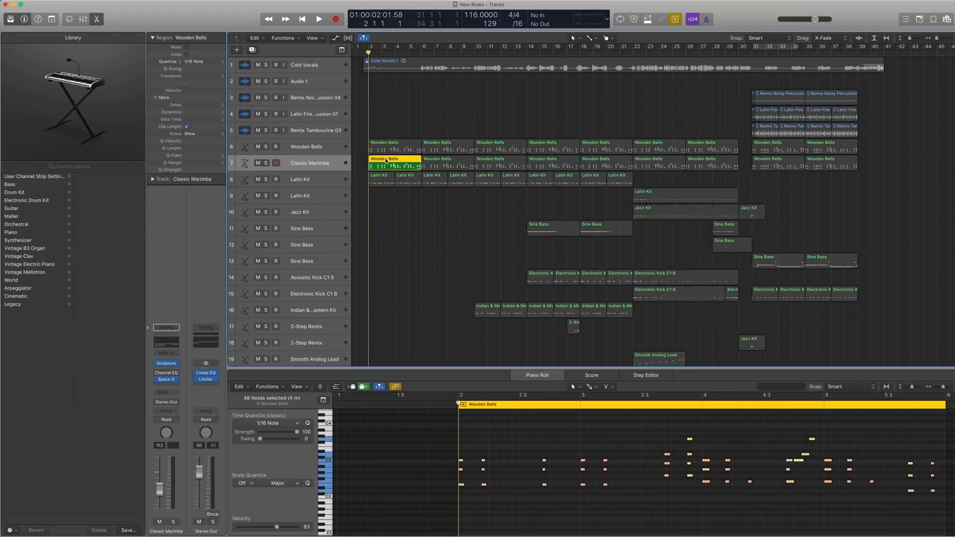
pyautogui.press('space')
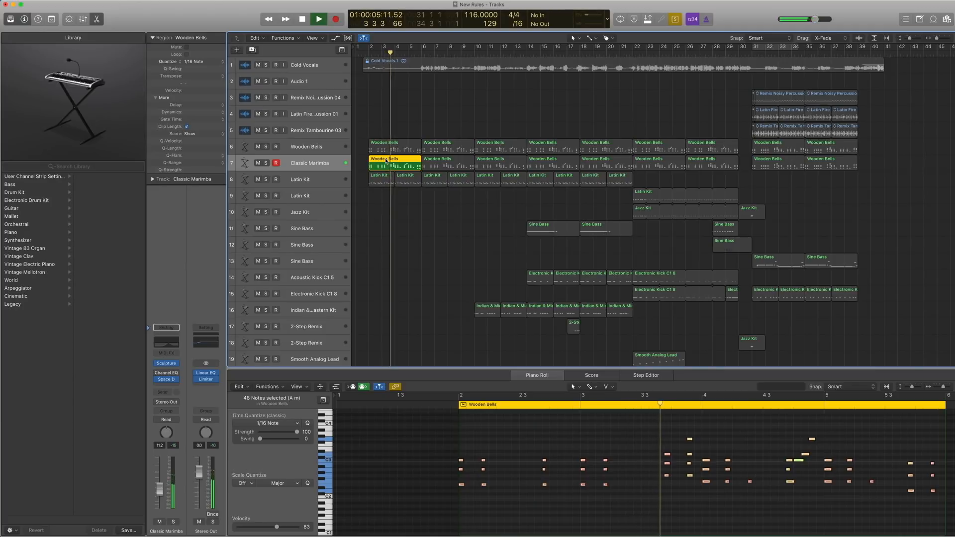
pyautogui.press('space')
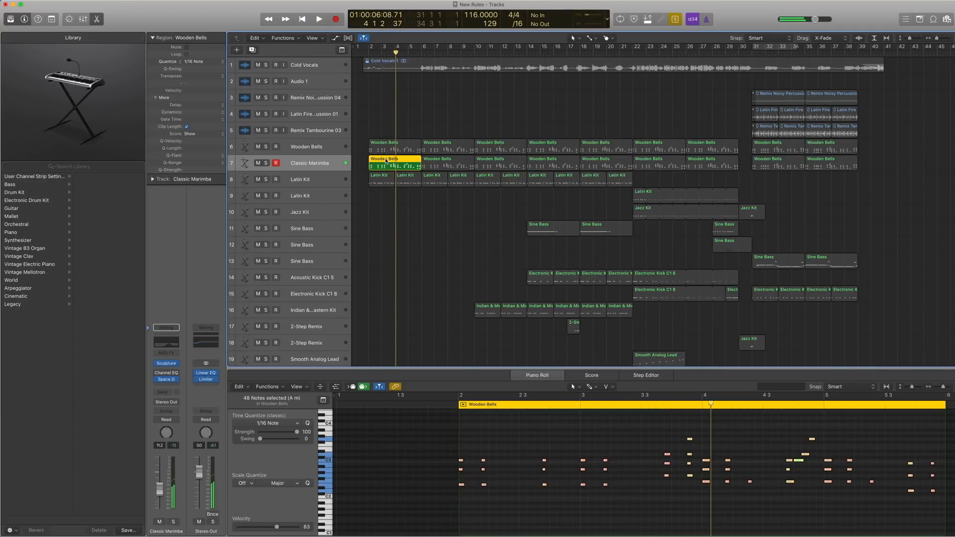
# Look at the Wooden Bells channel strip, return to Classic Marimba and play its soloed regions from bar 2.
pyautogui.click(386, 150)
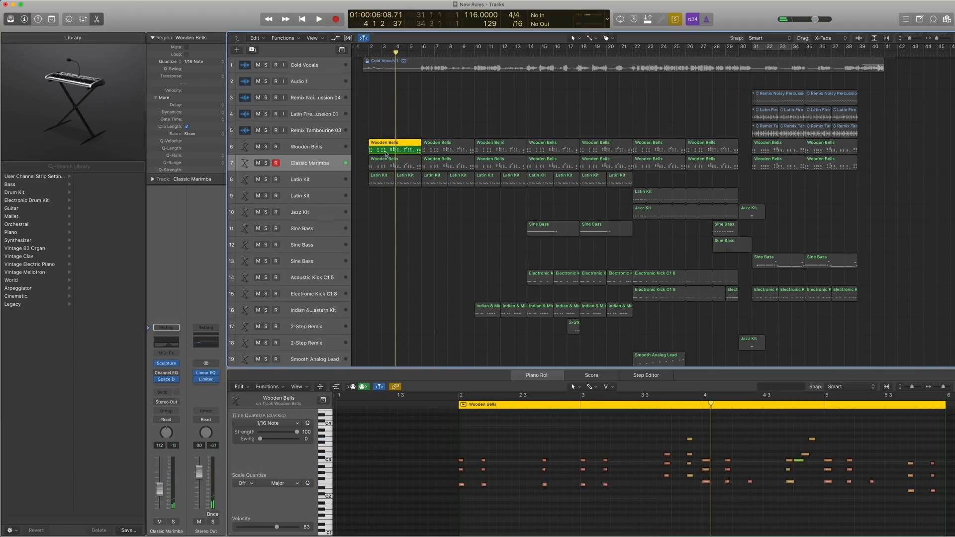
pyautogui.click(301, 150)
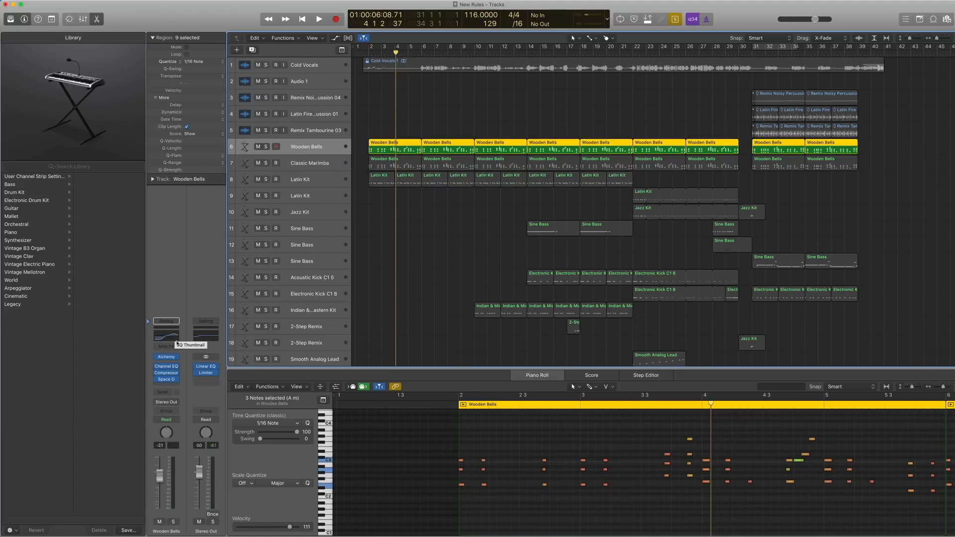
pyautogui.click(320, 164)
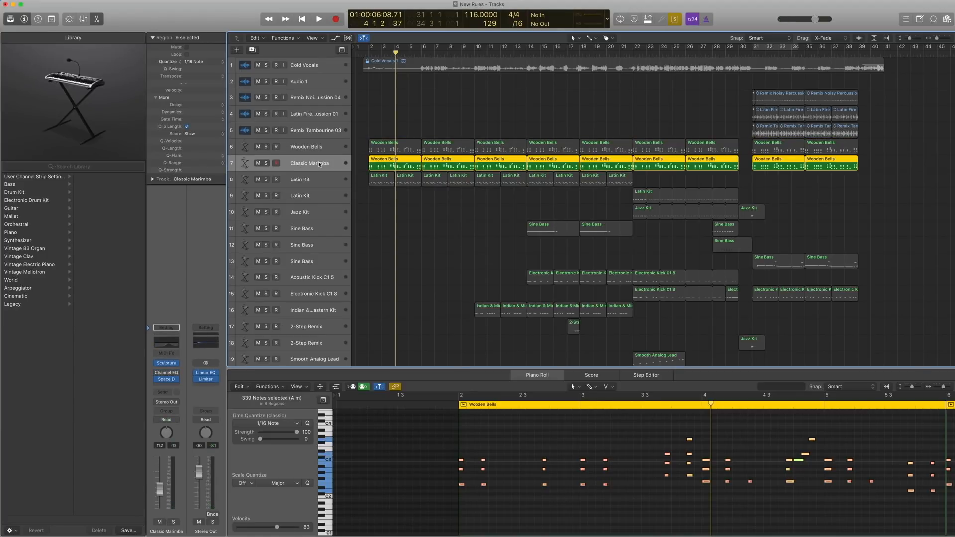
pyautogui.hotkey('shift', 'space')
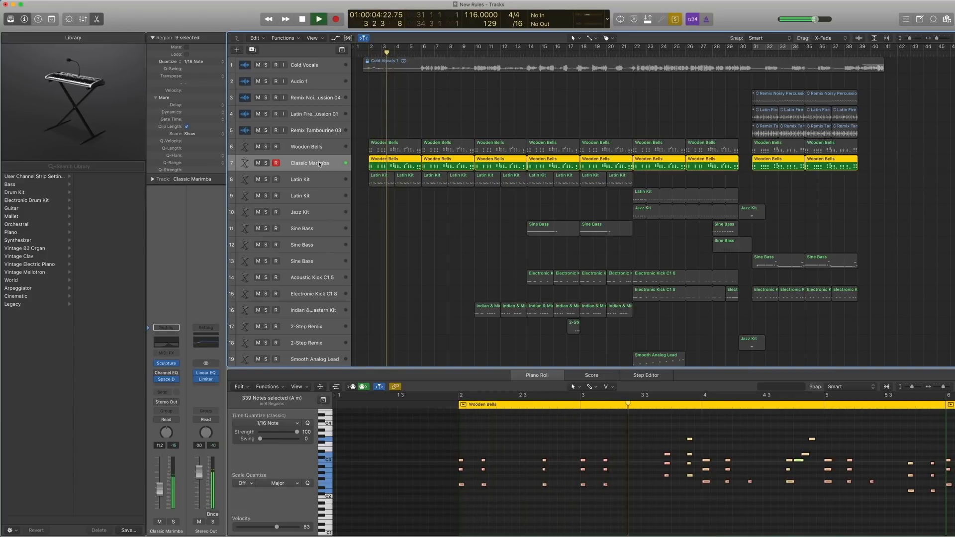
pyautogui.press('space')
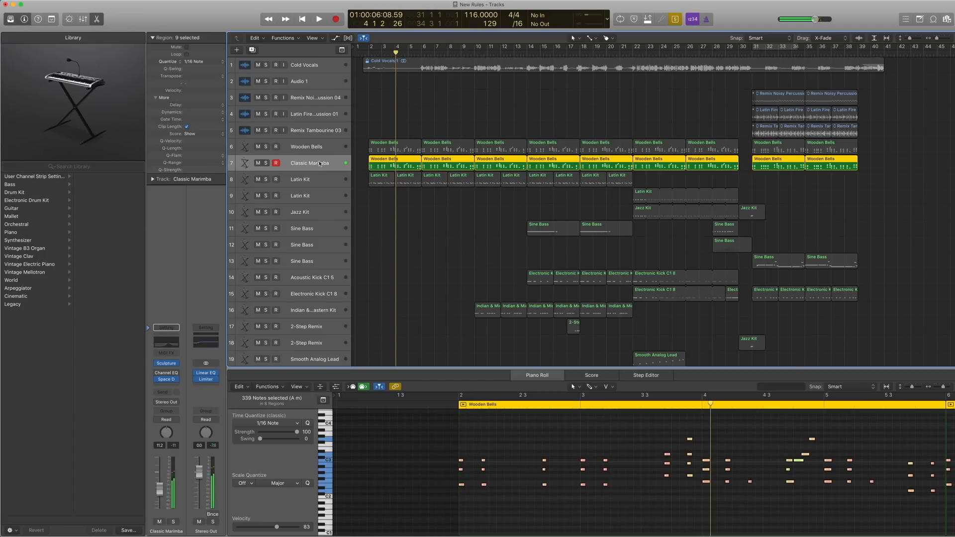
# Add the first Wooden Bells region to the soloed selection and play both parts together from bar 2.
pyautogui.keyDown('shift'); pyautogui.click(380, 150); pyautogui.keyUp('shift')
pyautogui.press(',')
pyautogui.press(',')
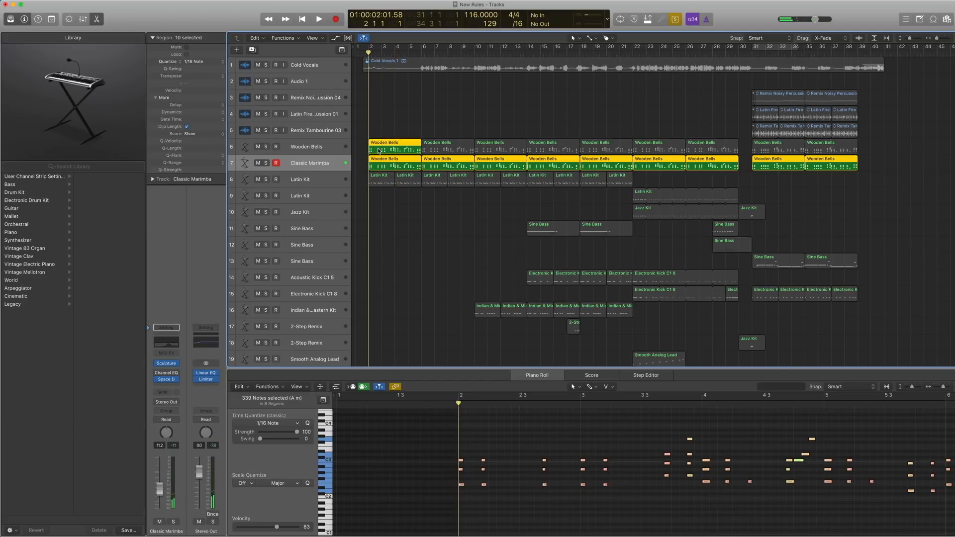
pyautogui.press('space')
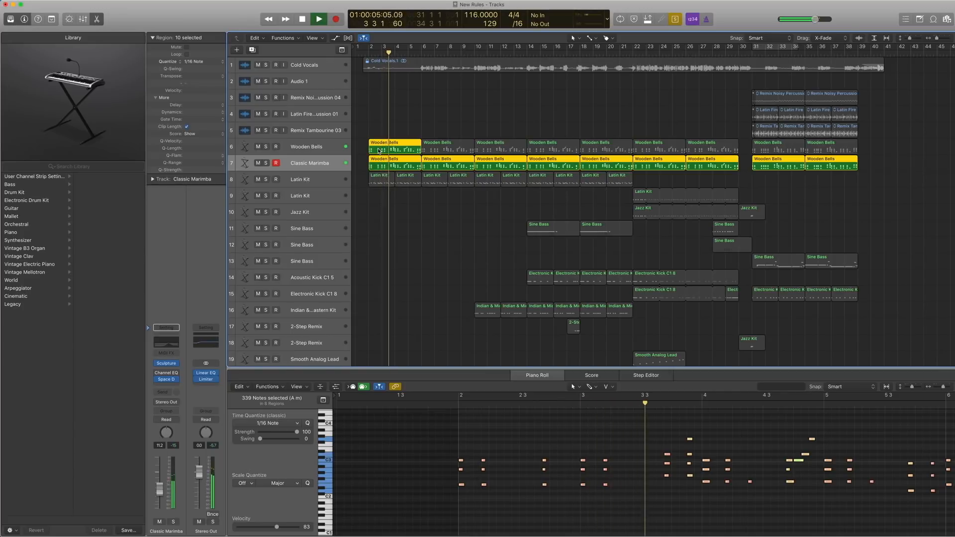
pyautogui.press('space')
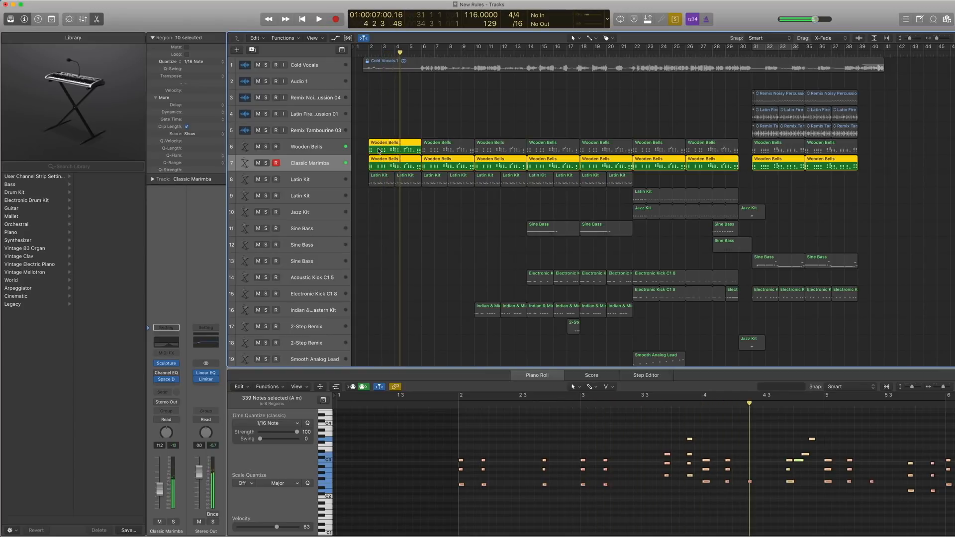
# Reduce the selection to the first region on the Wooden Bells track and turn off solo.
pyautogui.click(362, 167)
pyautogui.click(385, 165)
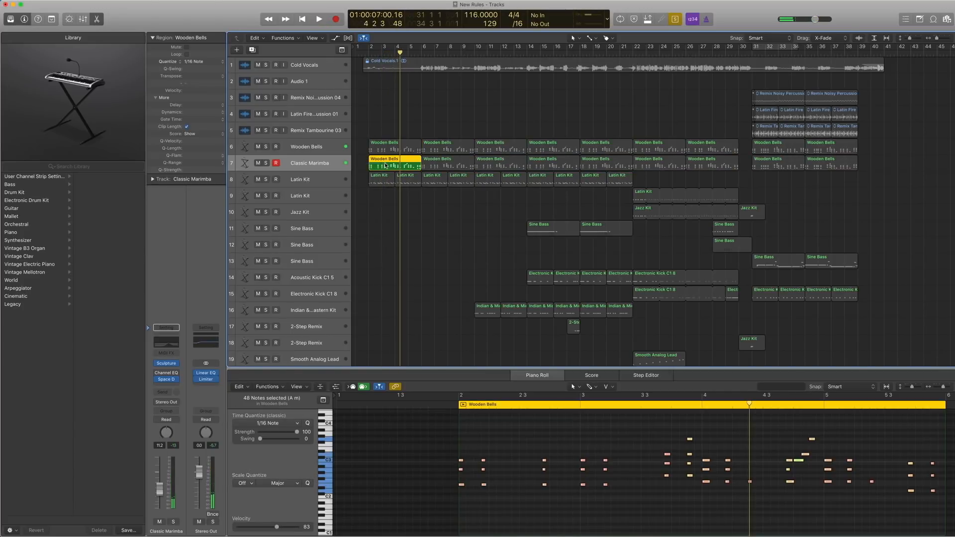
pyautogui.click(382, 152)
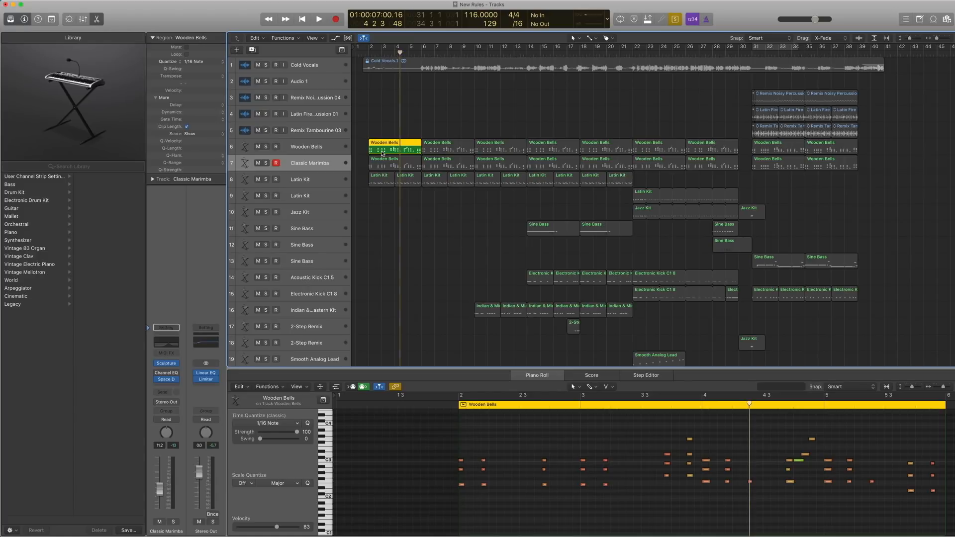
pyautogui.press('super+a')
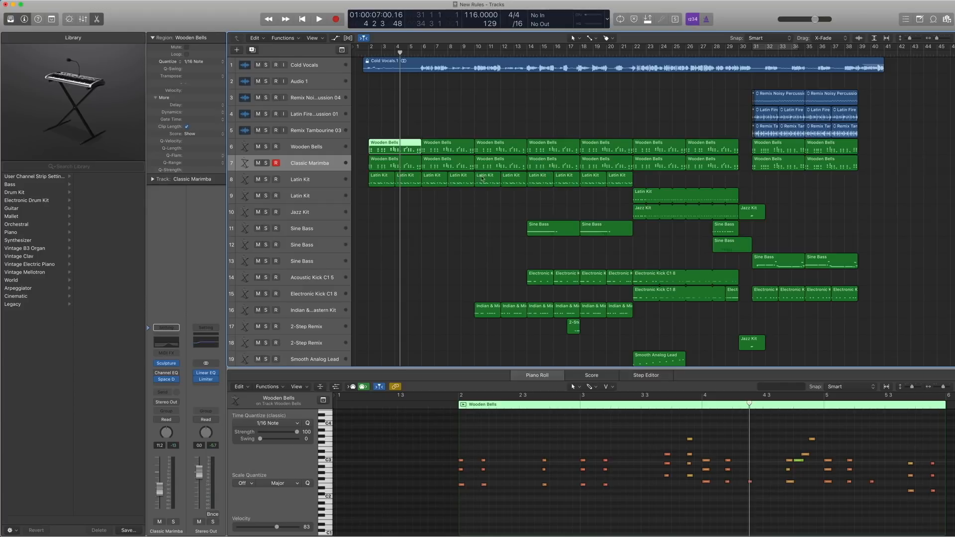
# Select the first two regions on Latin Kit track 8 and bring their notes into view in the Piano Roll.
pyautogui.click(320, 179)
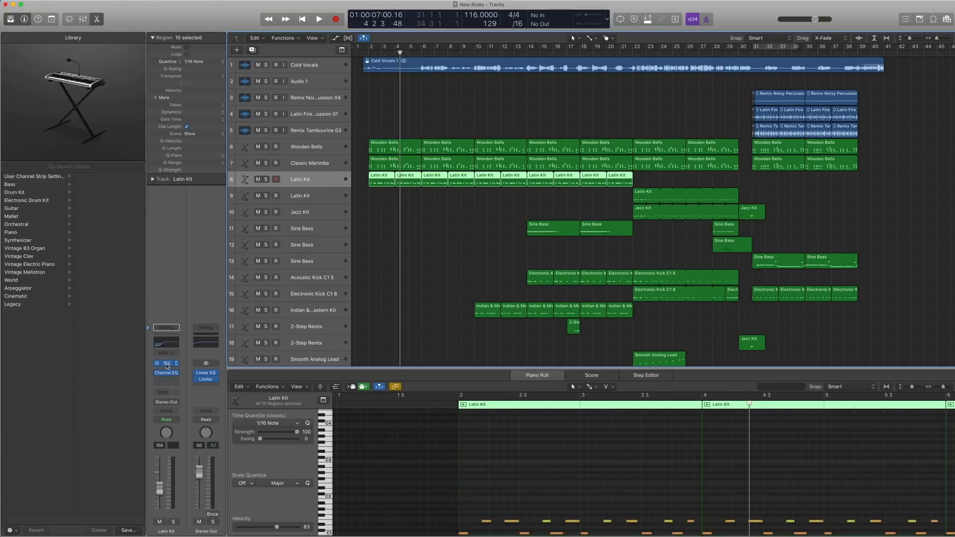
pyautogui.moveTo(420, 229); pyautogui.dragTo(373, 174)
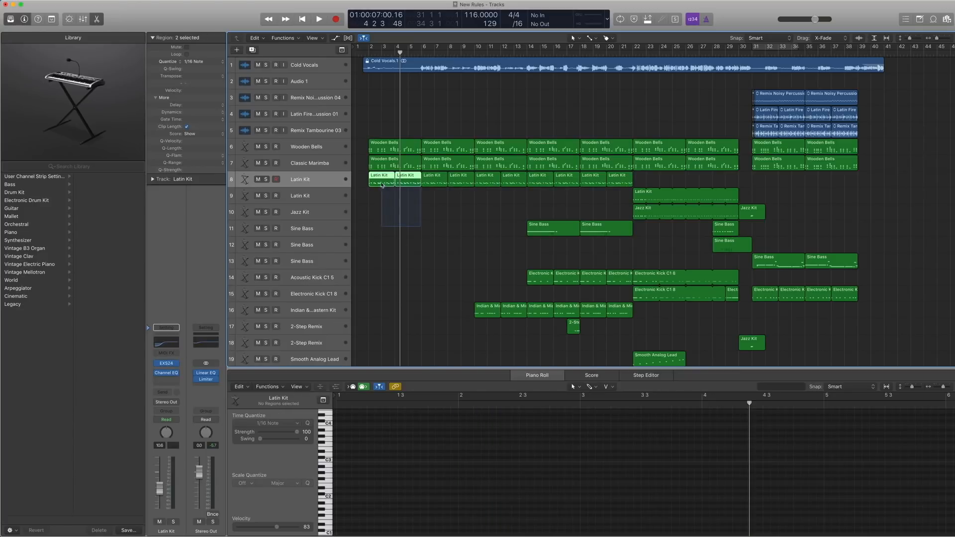
pyautogui.scroll(-3, 513, 433)
pyautogui.hscroll(2, 516, 433)
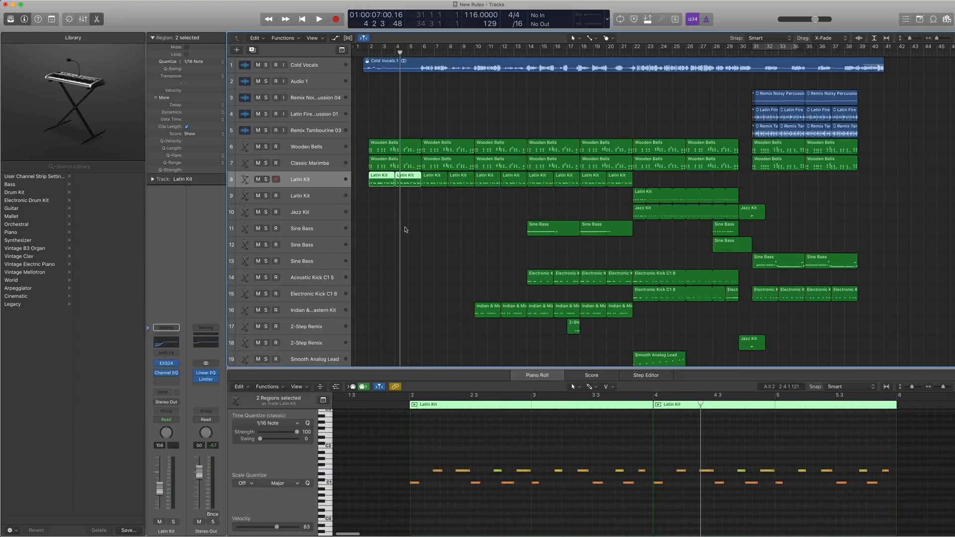
# Locate the Latin Kit EXS24 instrument in the library under World, South American.
pyautogui.click(148, 364)
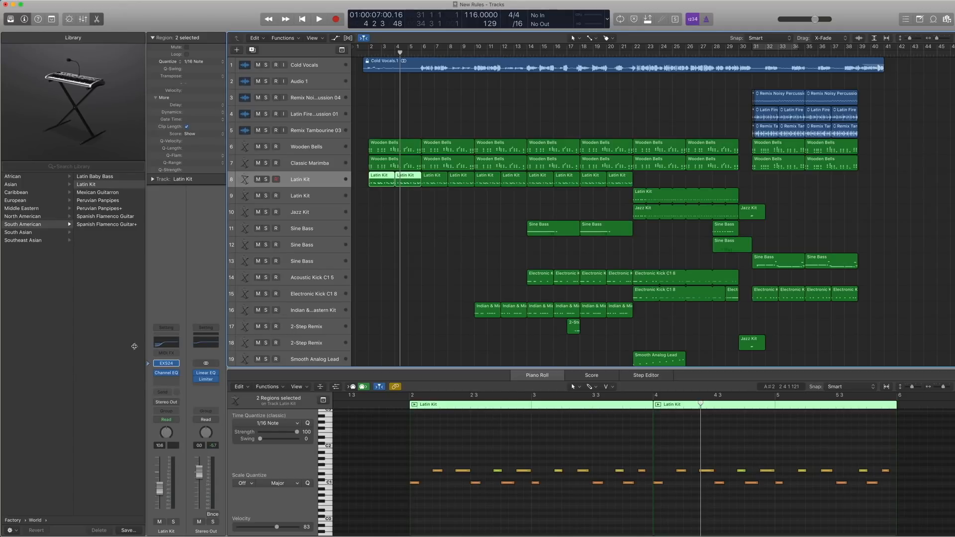
pyautogui.hscroll(-5, 40, 251)
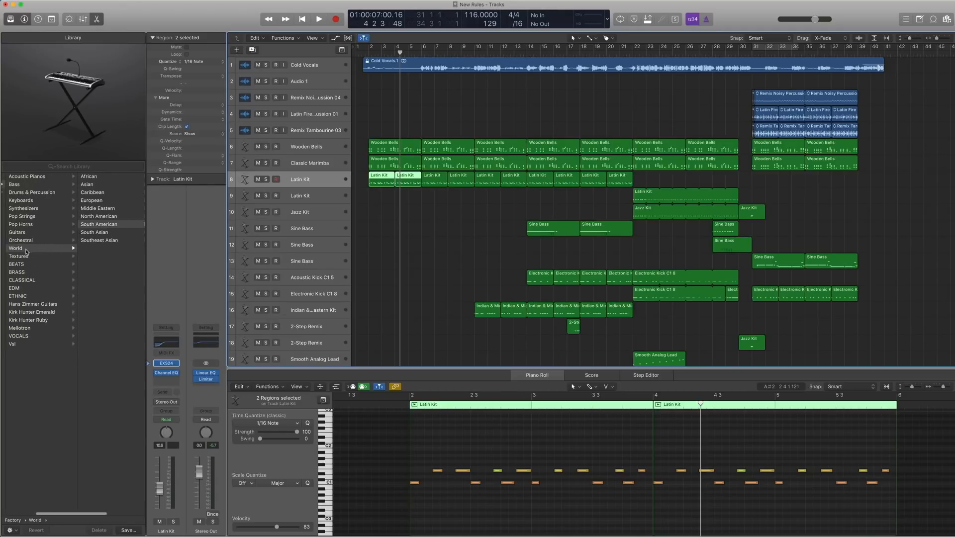
pyautogui.hscroll(5, 55, 233)
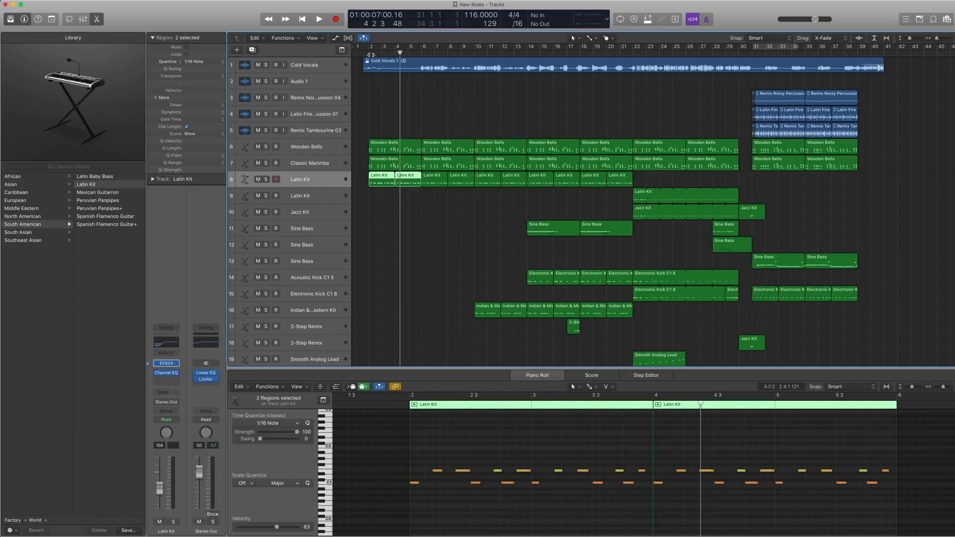
# Solo the first two Latin Kit regions, play them from bar 2 into bar 4 and turn solo off.
pyautogui.hotkey('ctrl', 's')
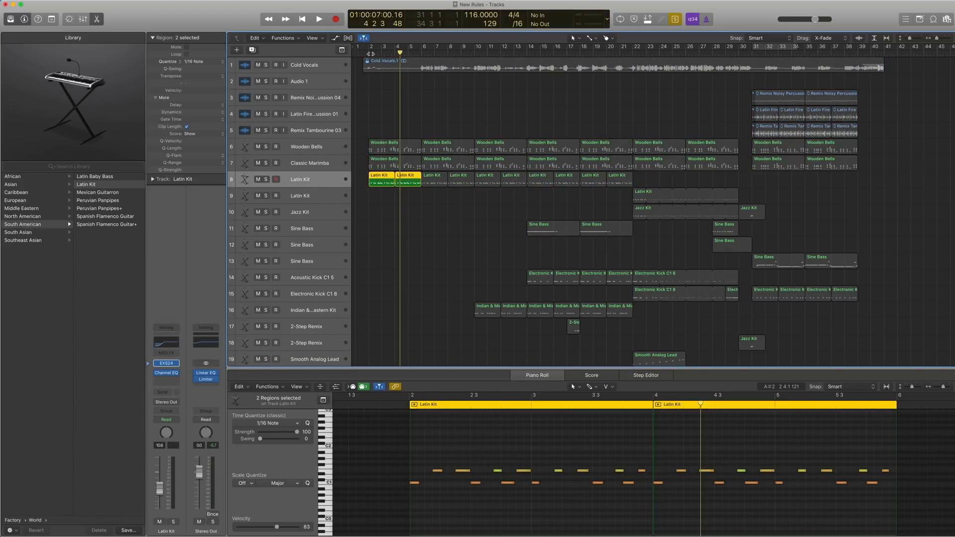
pyautogui.click(371, 54)
pyautogui.press('space')
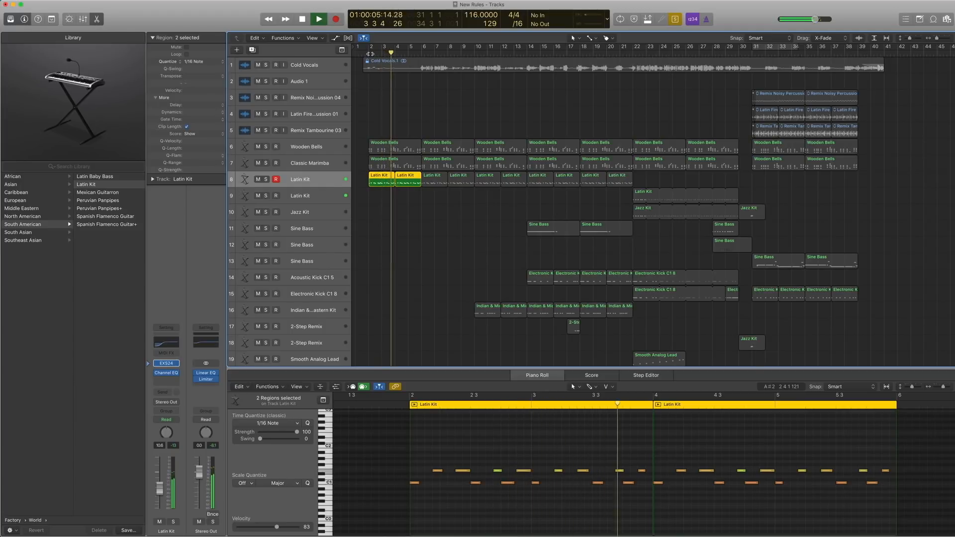
pyautogui.press('space')
pyautogui.hotkey('ctrl', 's')
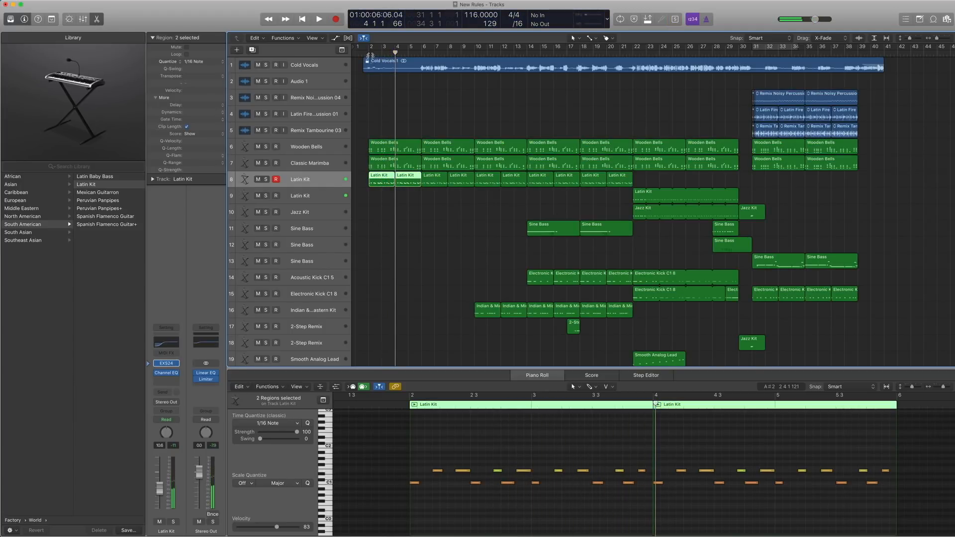
# Select only the first Latin Kit region on track 8 and show the library's top-level EXS24 instrument categories.
pyautogui.click(375, 69)
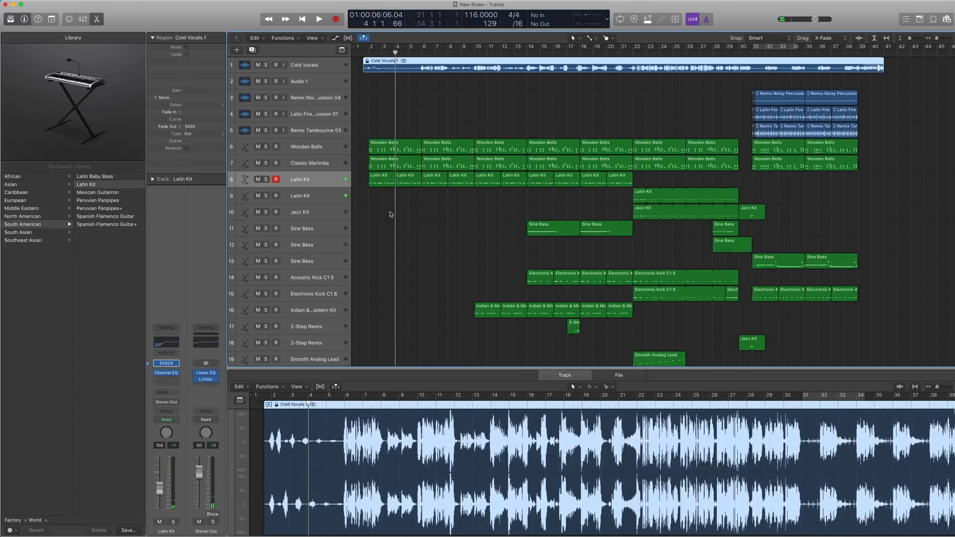
pyautogui.click(379, 178)
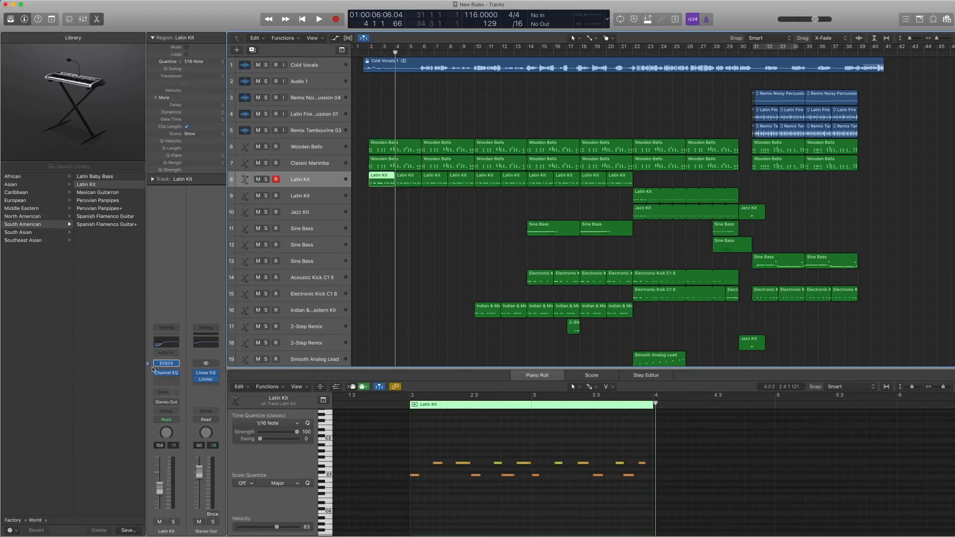
pyautogui.hscroll(-5, 60, 218)
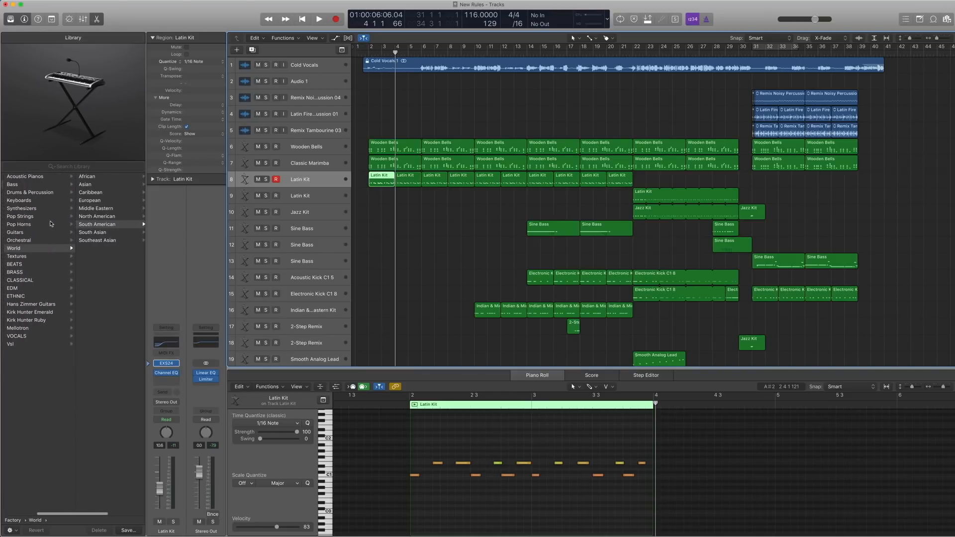
# Bring the Latin Kit's library entry into view and review the Channel EQ settings on its channel strip.
pyautogui.hscroll(3, 74, 222)
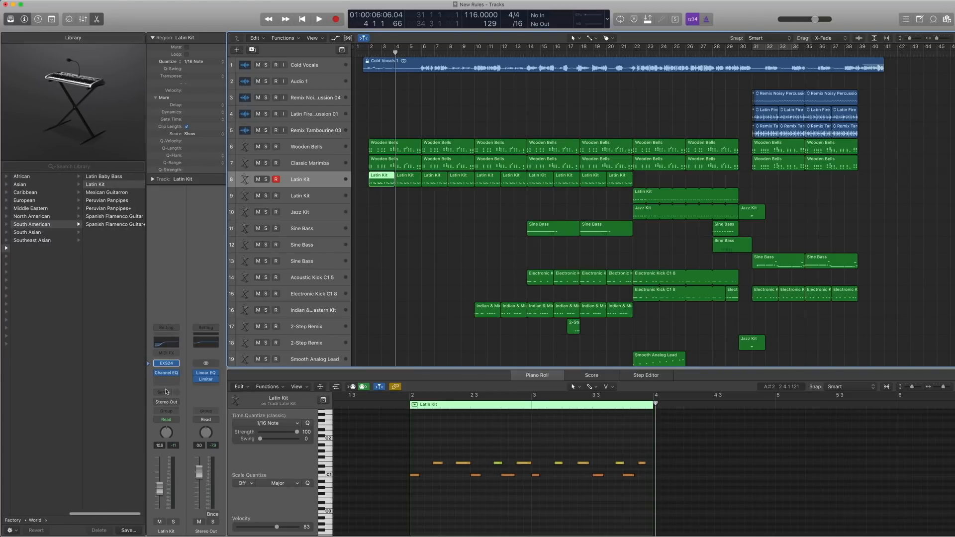
pyautogui.click(166, 373)
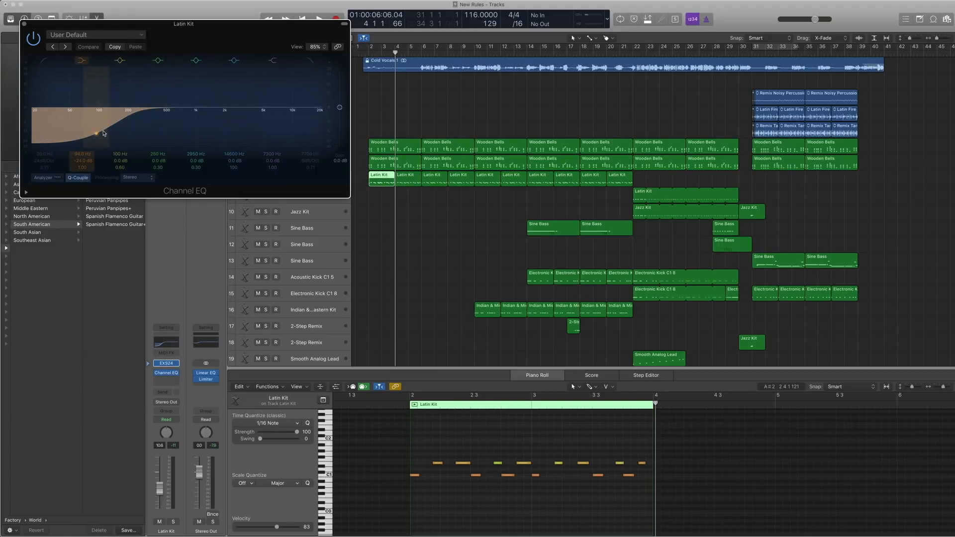
pyautogui.click(24, 24)
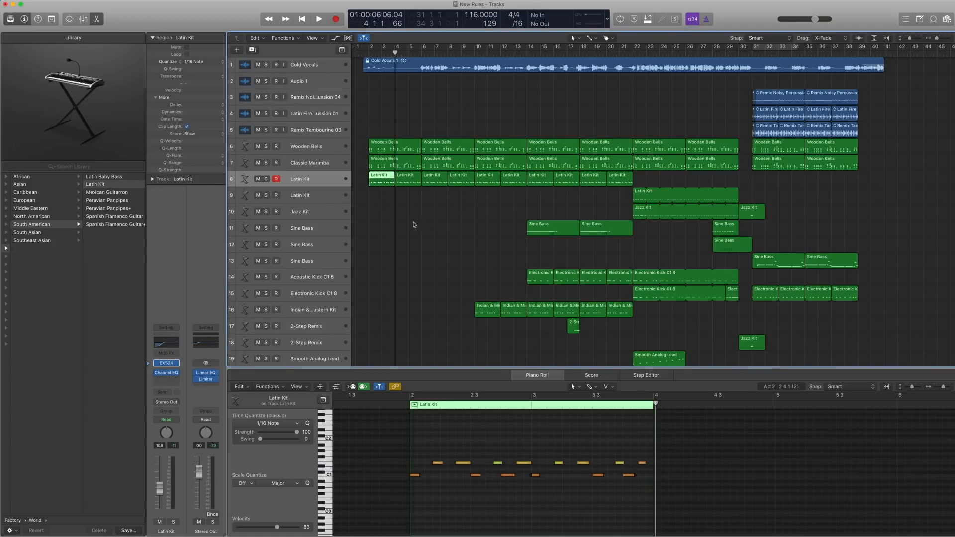
# Select the first two Latin Kit regions on track 8, play them soloed from bar 2 and turn solo off.
pyautogui.moveTo(413, 225); pyautogui.dragTo(389, 188)
pyautogui.press(',')
pyautogui.press(',')
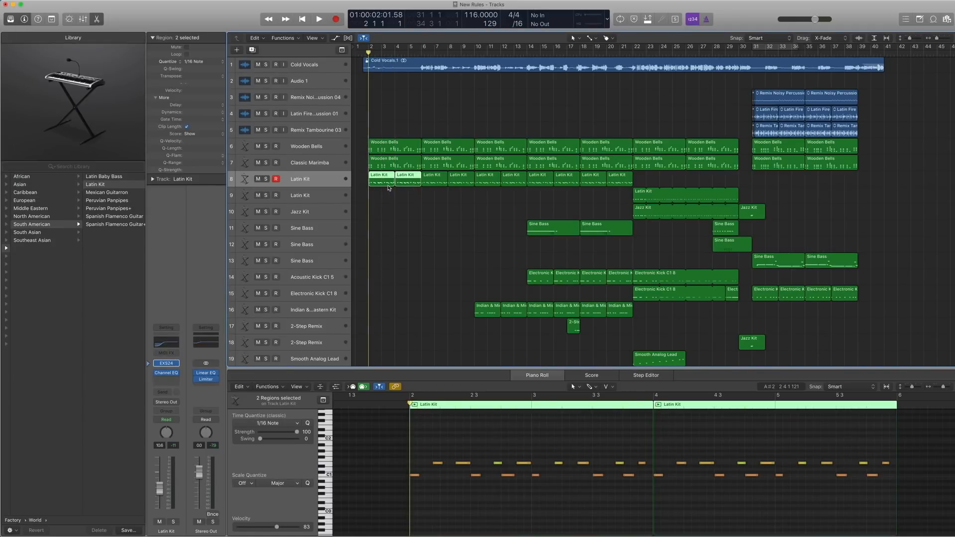
pyautogui.hotkey('ctrl', 's')
pyautogui.press('space')
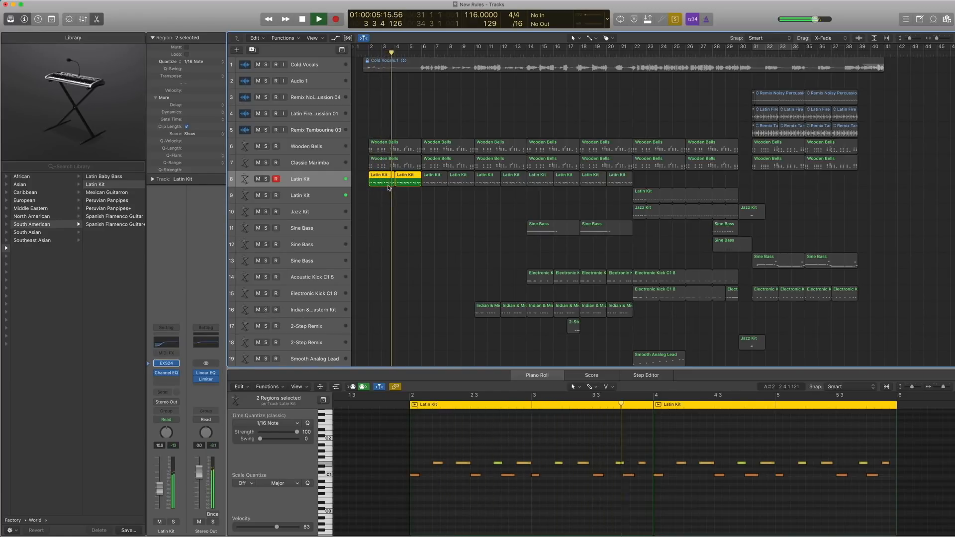
pyautogui.press('space')
pyautogui.hotkey('ctrl', 's')
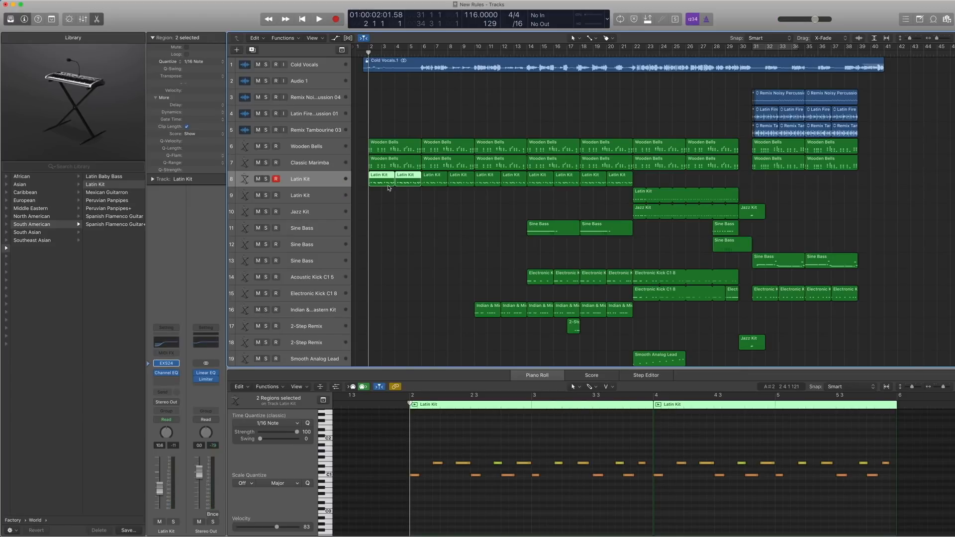
# Play the full mix from bar 2 into bar 5 and select the last Latin Kit region on track 8.
pyautogui.press('space')
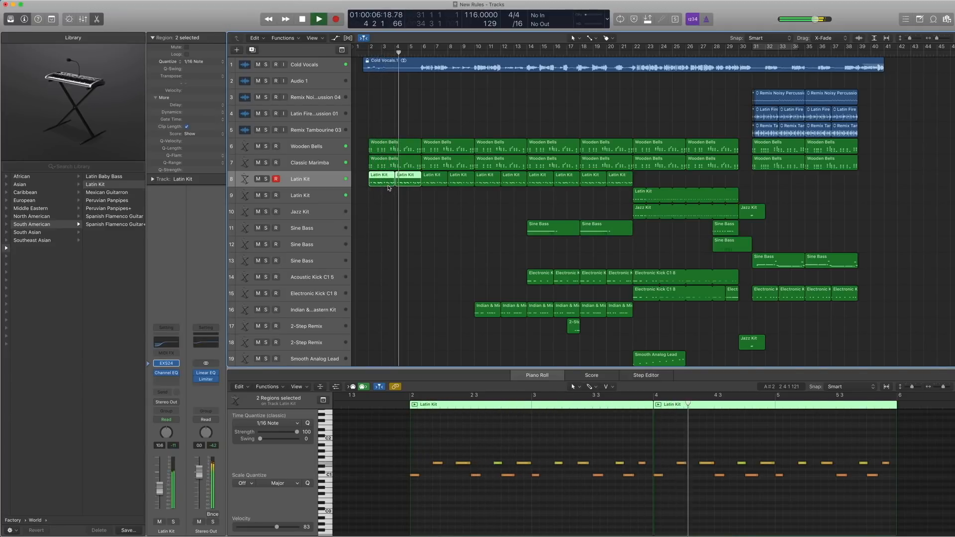
pyautogui.press('space')
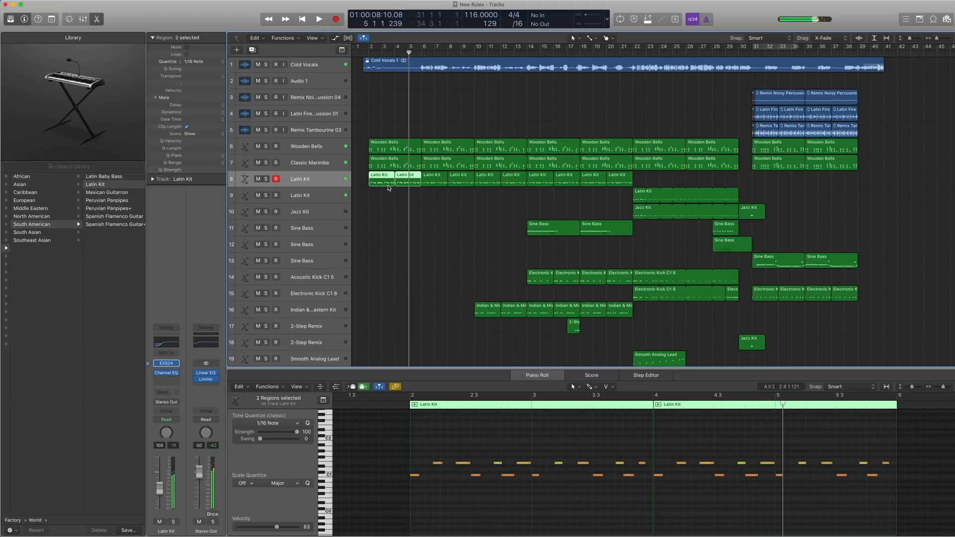
pyautogui.moveTo(605, 198); pyautogui.dragTo(387, 145)
pyautogui.click(619, 181)
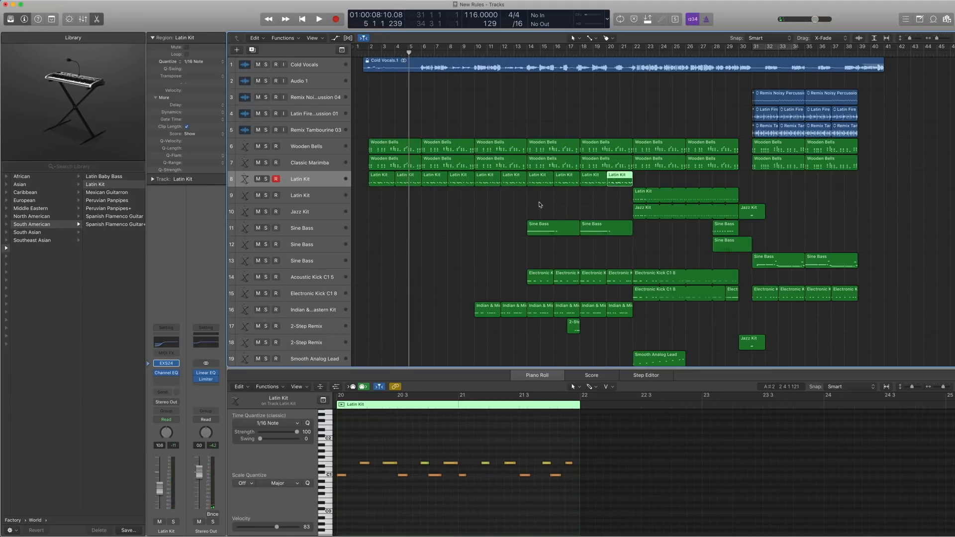
# Select all Indian & Middle Eastern Kit regions on track 16, set the playhead to bar 10 and show their notes in the Piano Roll.
pyautogui.scroll(-3, 525, 204)
pyautogui.click(321, 270)
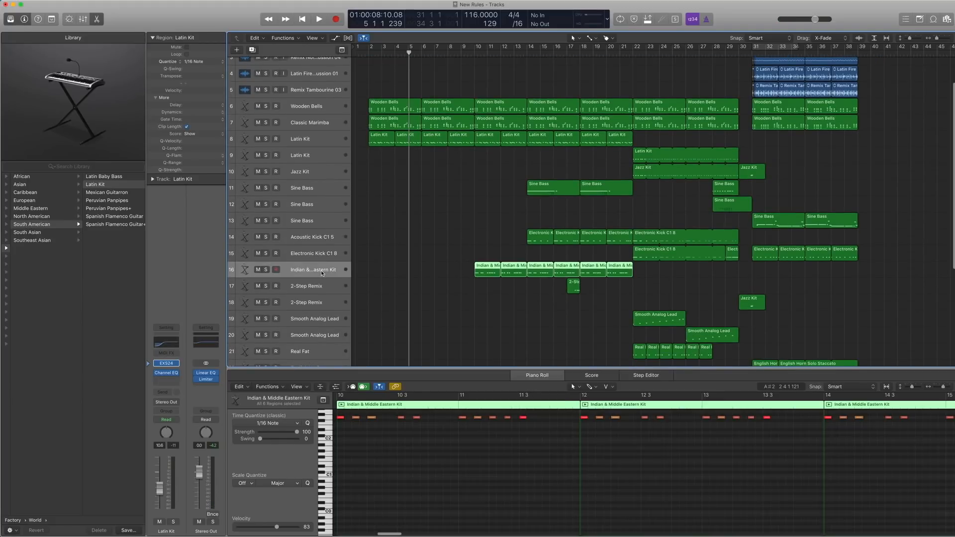
pyautogui.scroll(1, 430, 264)
pyautogui.press('.')
pyautogui.press('.')
pyautogui.press('.')
pyautogui.press('.')
pyautogui.press('.')
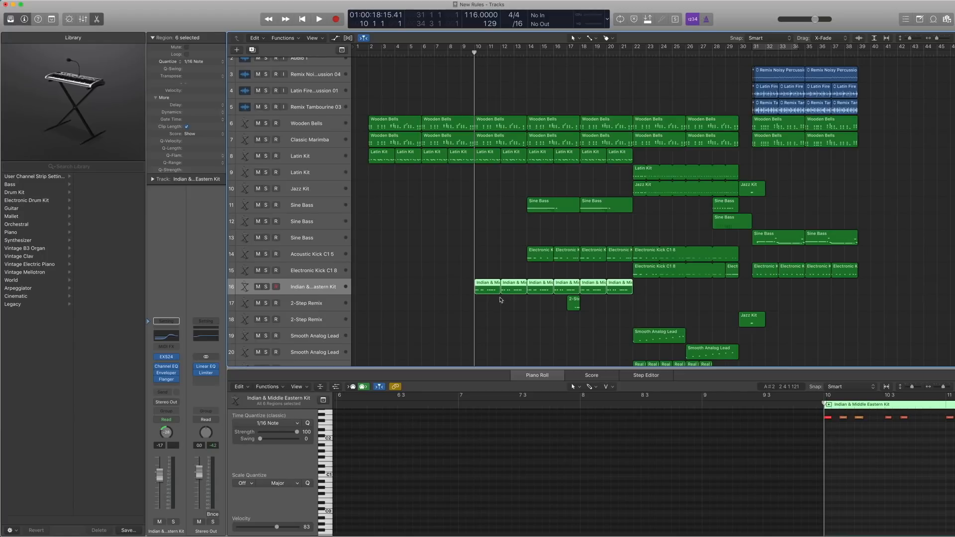
pyautogui.scroll(-2, 517, 312)
pyautogui.scroll(2, 589, 513)
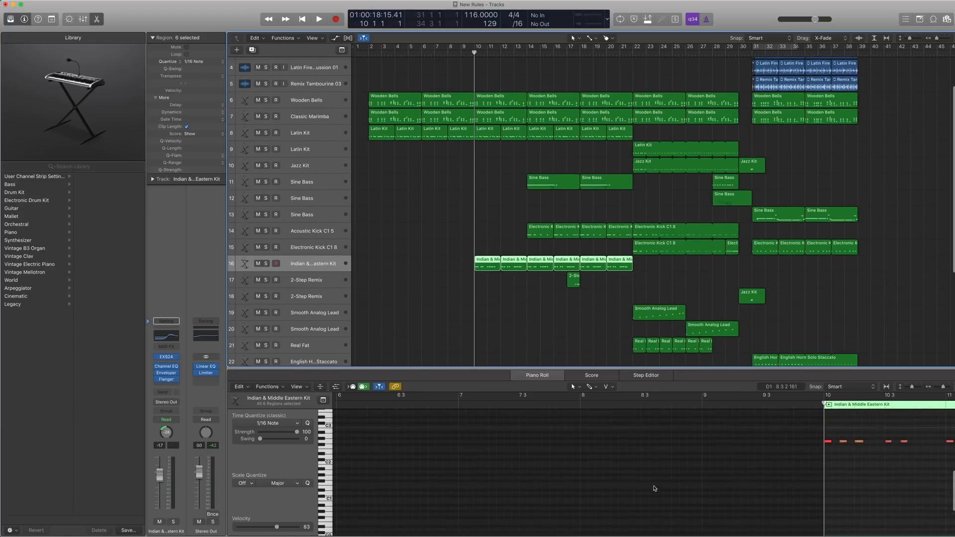
pyautogui.hscroll(5, 652, 469)
pyautogui.hscroll(3, 655, 470)
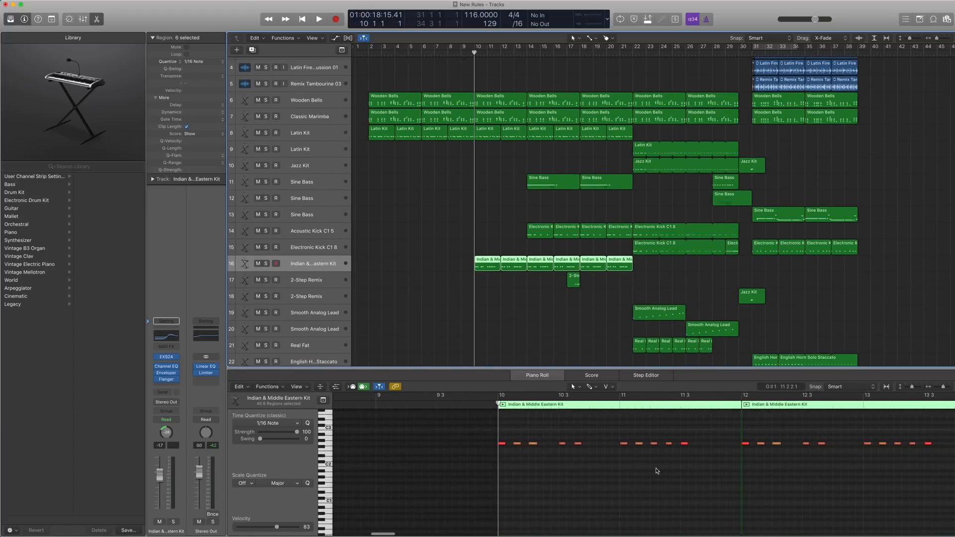
# Solo the Indian & Middle Eastern Kit regions and play them from bar 10 into bar 11.
pyautogui.hotkey('ctrl', 's')
pyautogui.press('space')
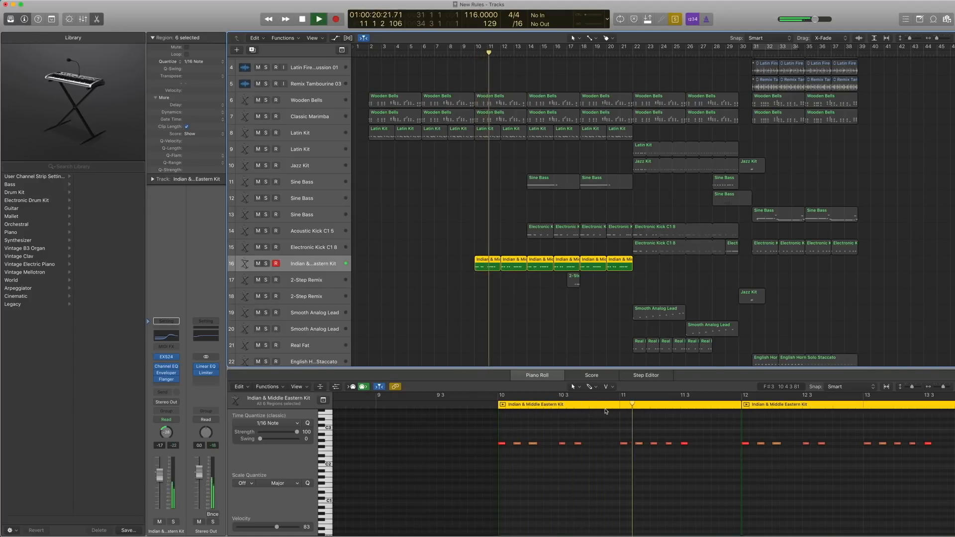
pyautogui.press('space')
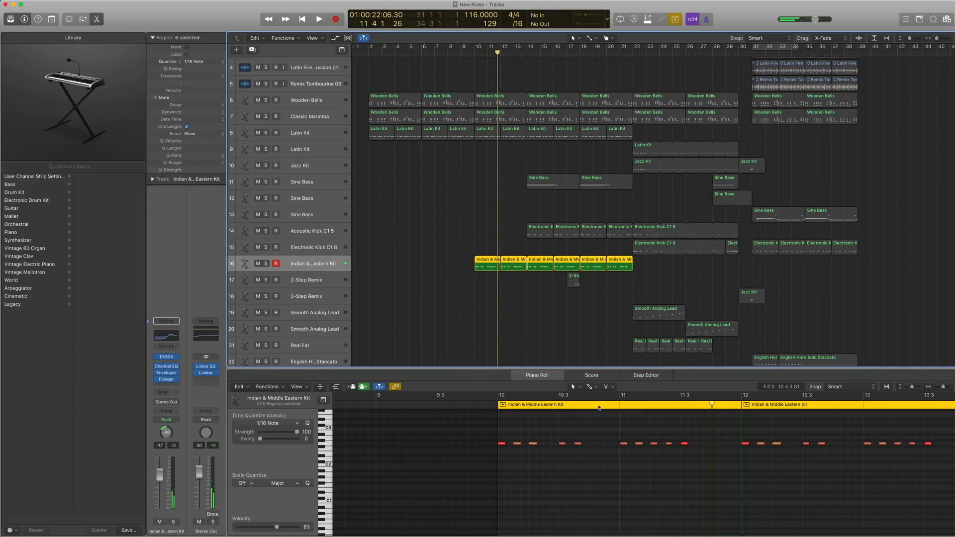
# Locate the Indian & Middle Eastern Kit EXS24 instrument in the library under World, South Asian.
pyautogui.click(150, 358)
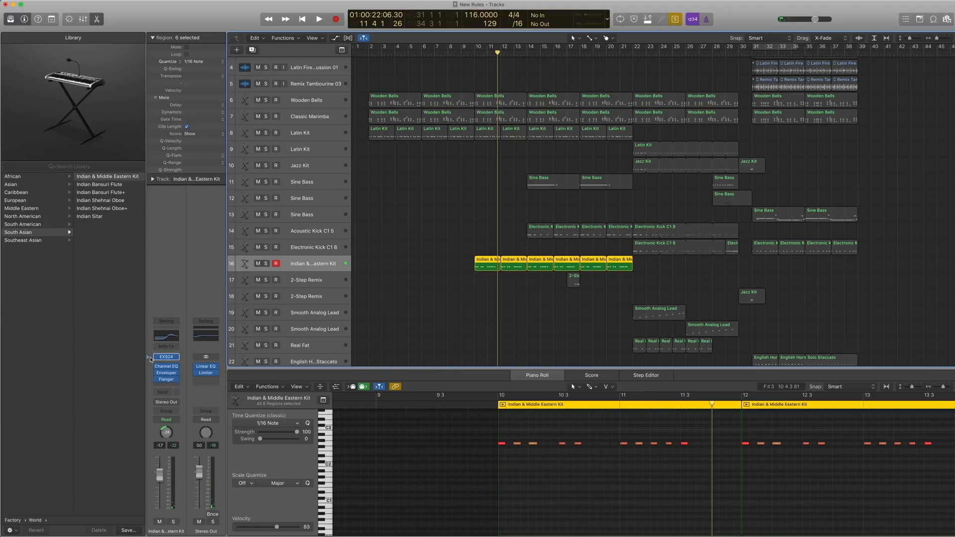
pyautogui.hscroll(-4, 61, 284)
pyautogui.hscroll(4, 43, 247)
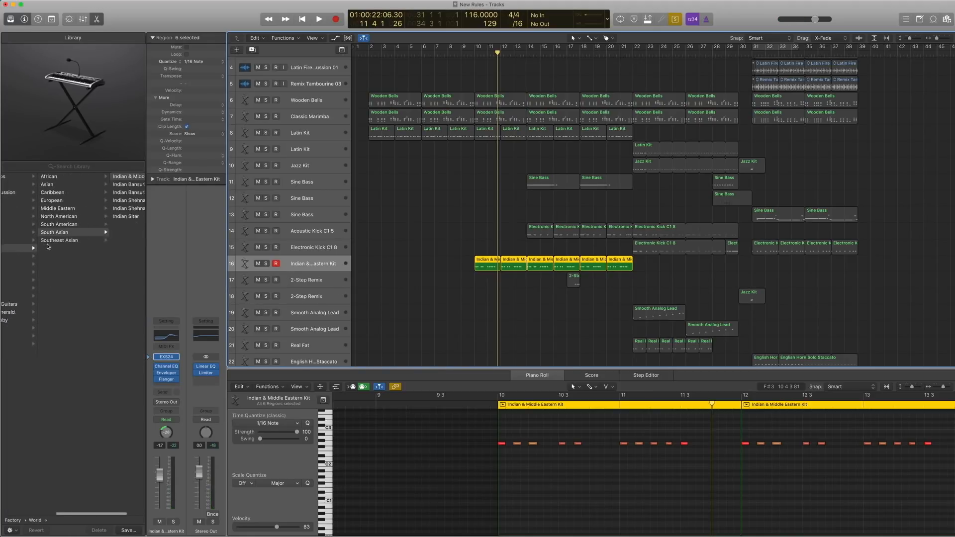
pyautogui.hscroll(1, 114, 184)
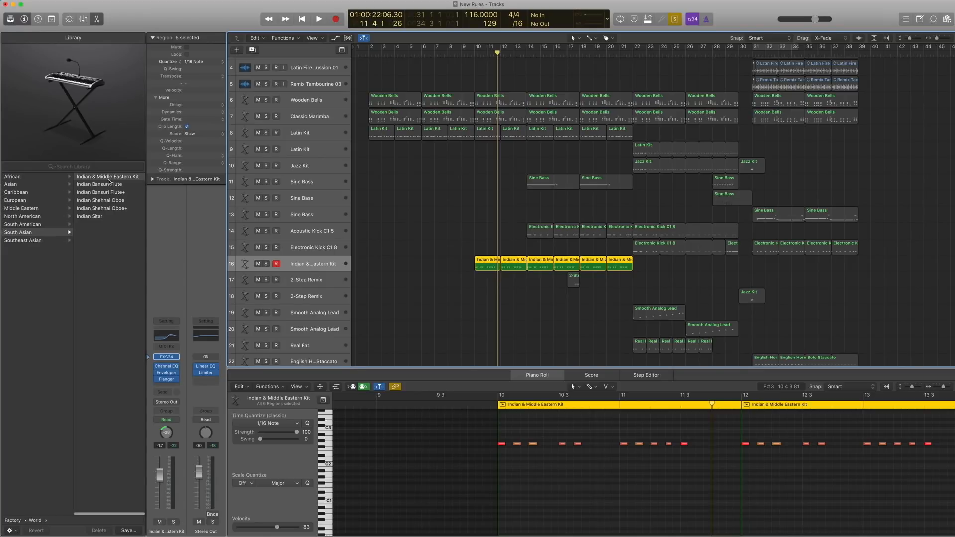
# Audition the third note in bar 10 with effects, then bypass Channel EQ, Enveloper and Flanger and audition it dry.
pyautogui.click(531, 444)
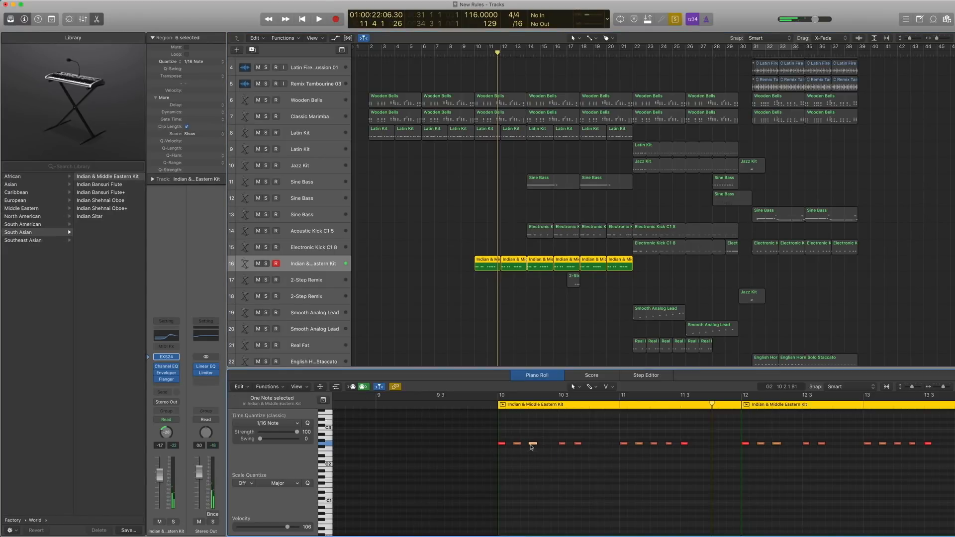
pyautogui.click(158, 367)
pyautogui.click(157, 373)
pyautogui.click(157, 380)
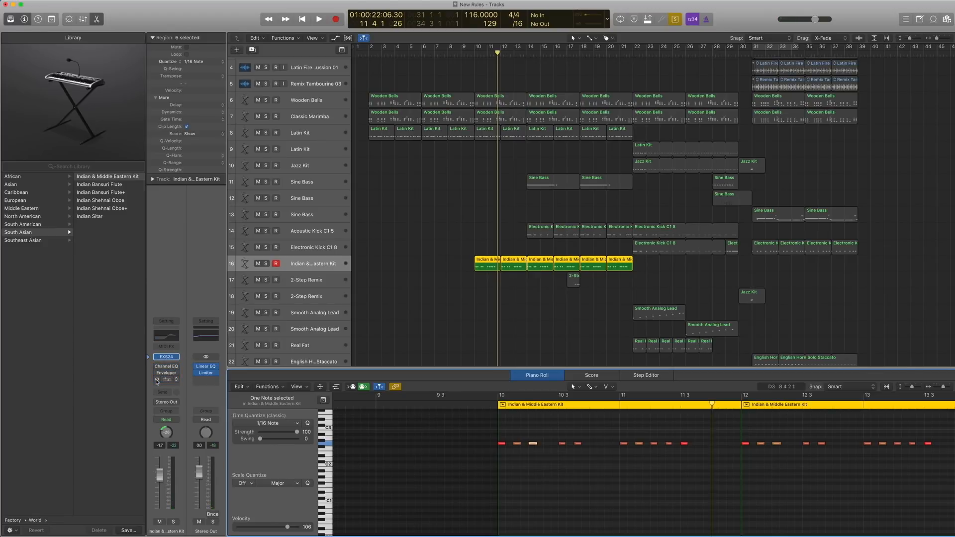
pyautogui.click(532, 443)
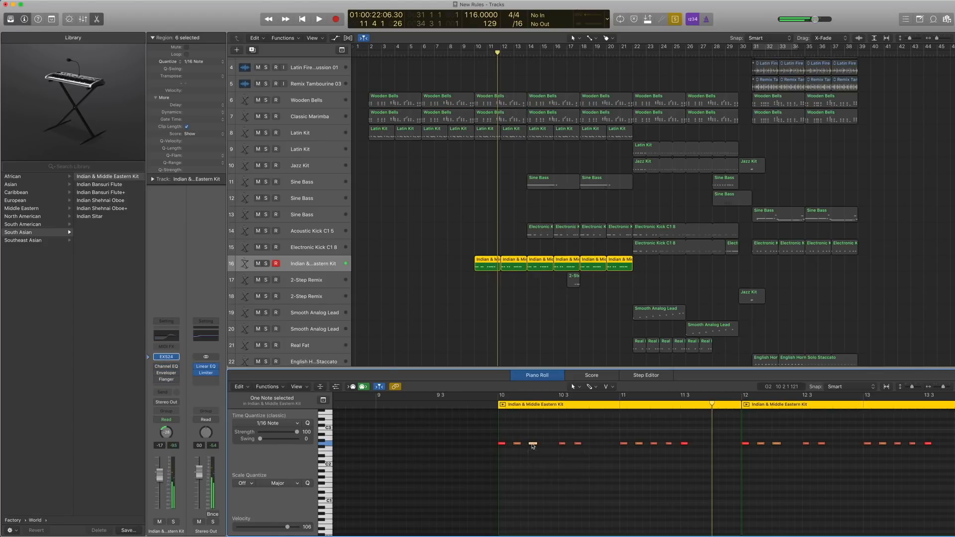
pyautogui.click(532, 444)
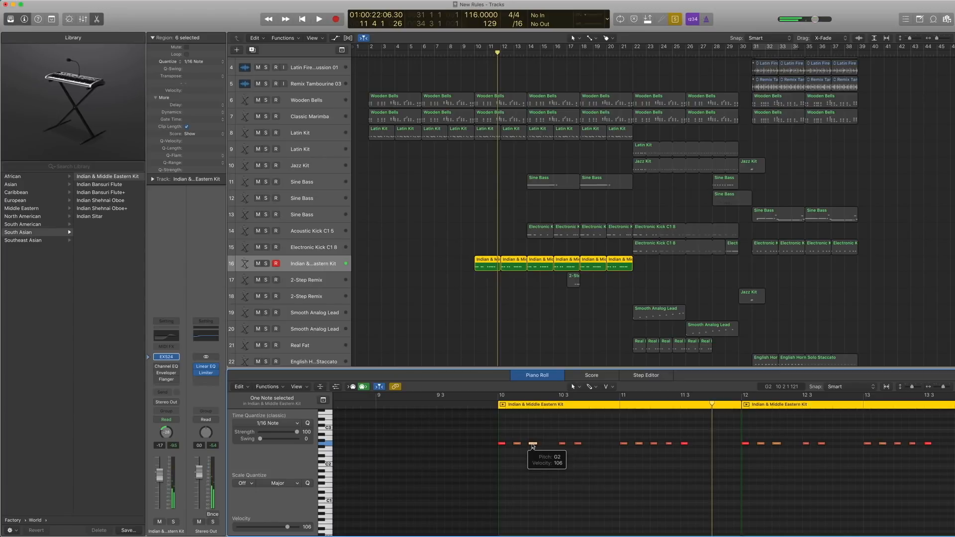
# Re-enable the Indian & Middle Eastern Kit's Channel EQ, show its settings and audition the third note in bar 10.
pyautogui.click(157, 366)
pyautogui.click(164, 367)
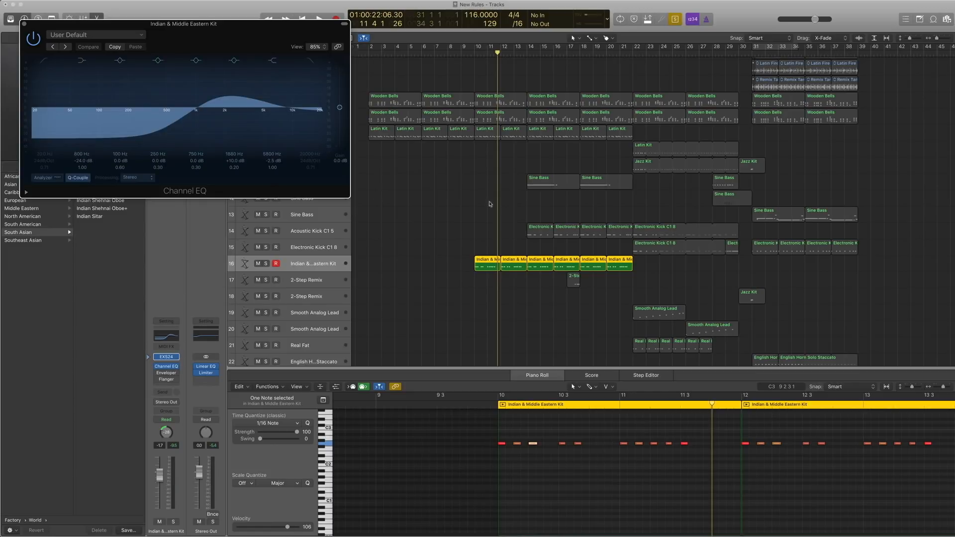
pyautogui.click(532, 443)
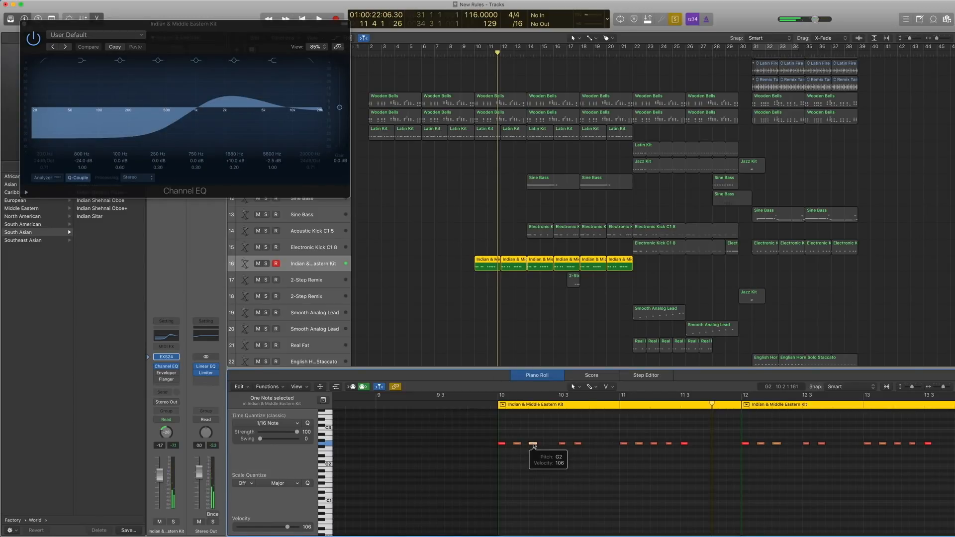
# Re-enable the Enveloper, show its settings, audition the same note, and close the Enveloper and Channel EQ windows.
pyautogui.click(166, 374)
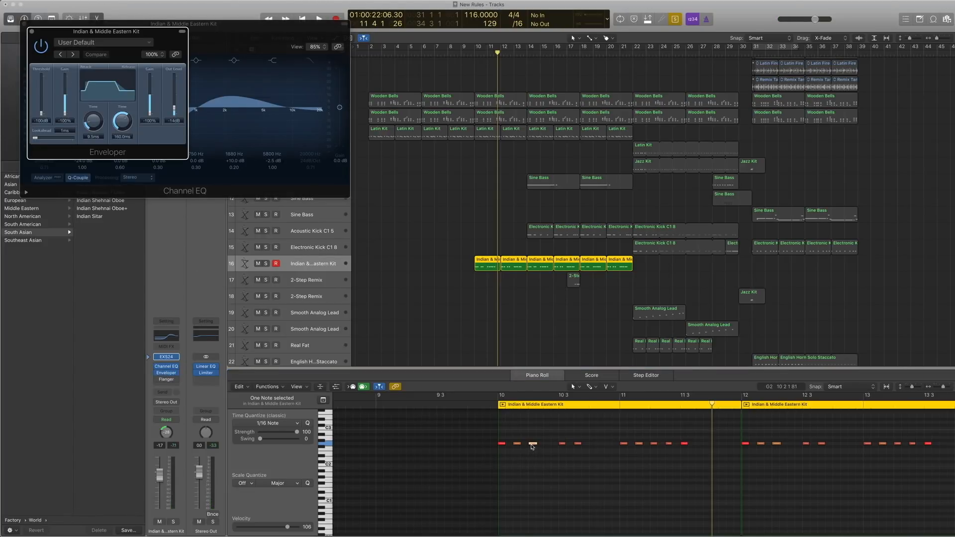
pyautogui.click(531, 443)
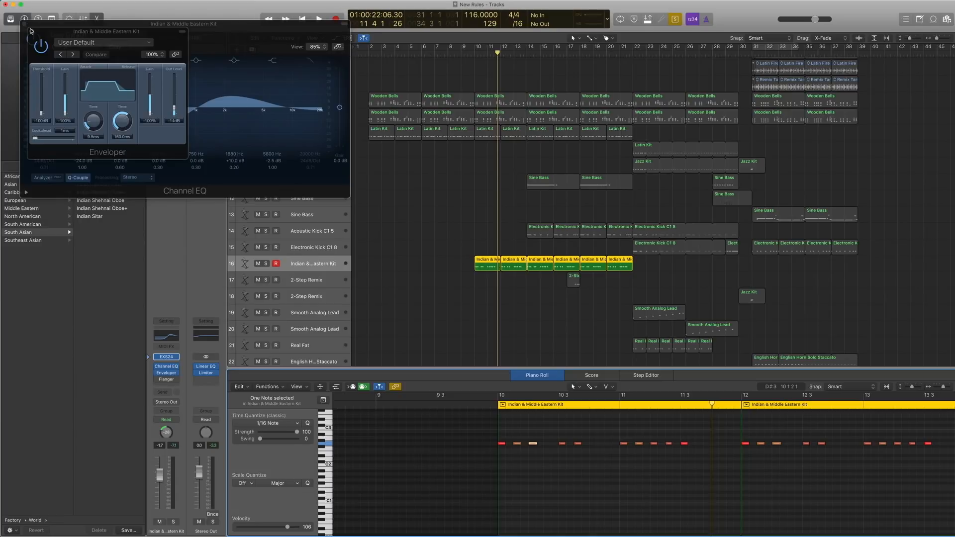
pyautogui.click(31, 32)
pyautogui.click(25, 24)
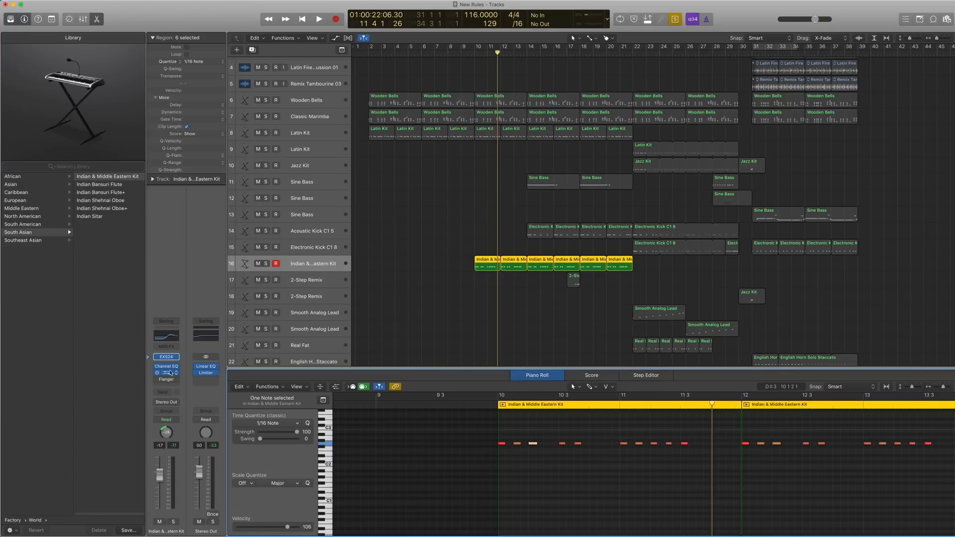
# Re-enable the Flanger and look through its presets, keeping Yellow Flanger.
pyautogui.click(167, 380)
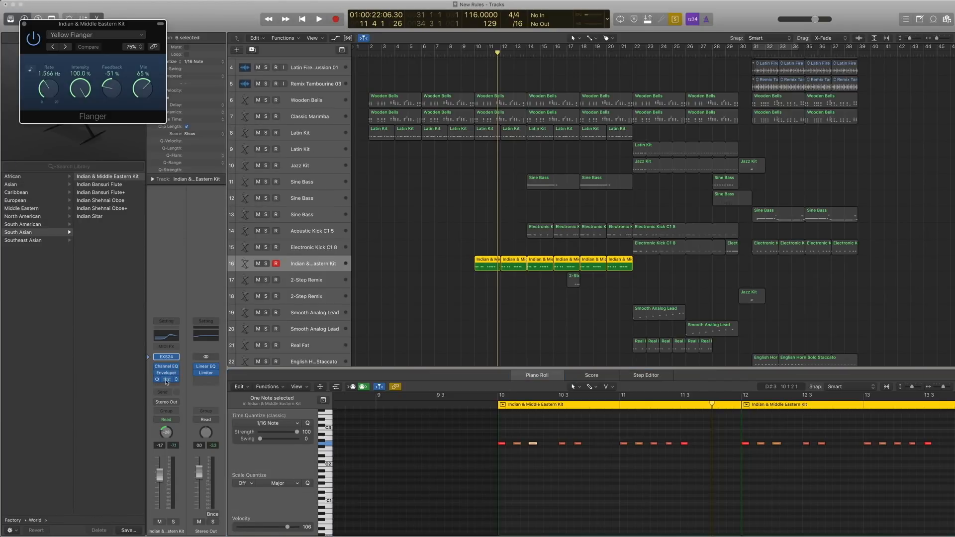
pyautogui.click(92, 36)
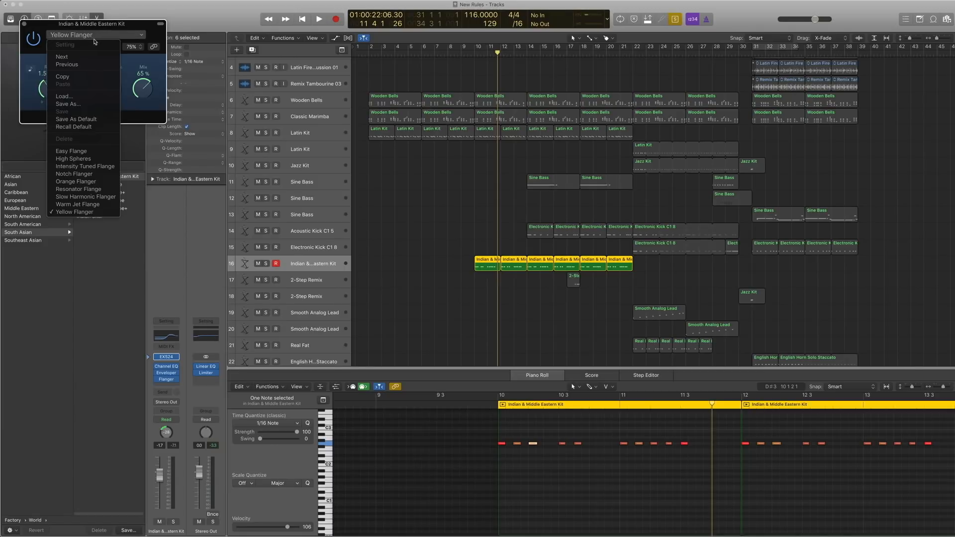
pyautogui.click(131, 60)
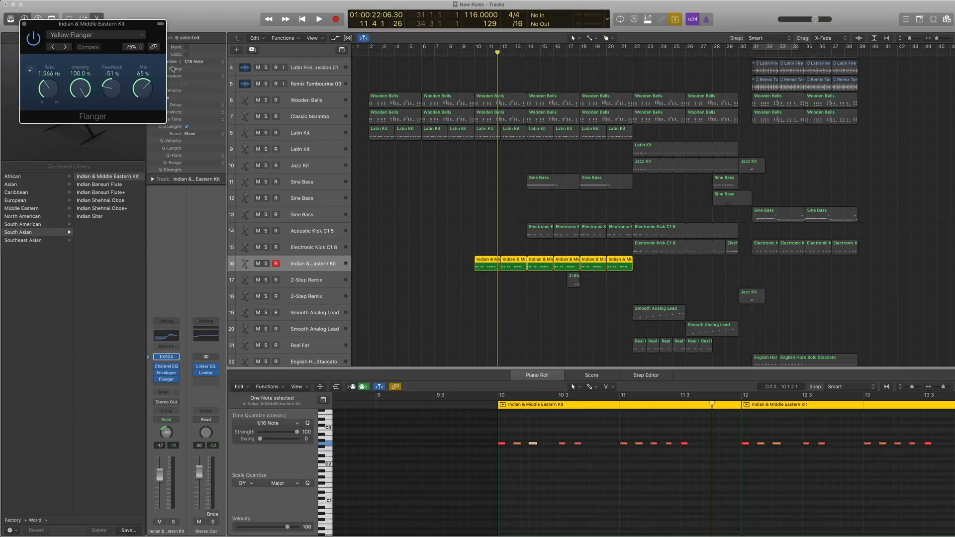
# Play only the first Indian & Middle Eastern Kit region soloed from bar 10 and close the Flanger window.
pyautogui.click(487, 267)
pyautogui.hotkey('shift', 'Return')
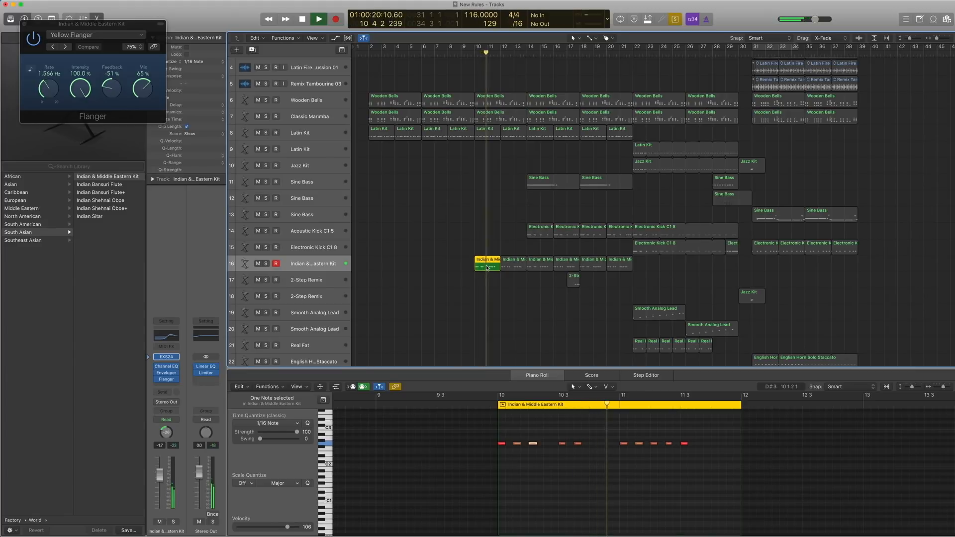
pyautogui.press('space')
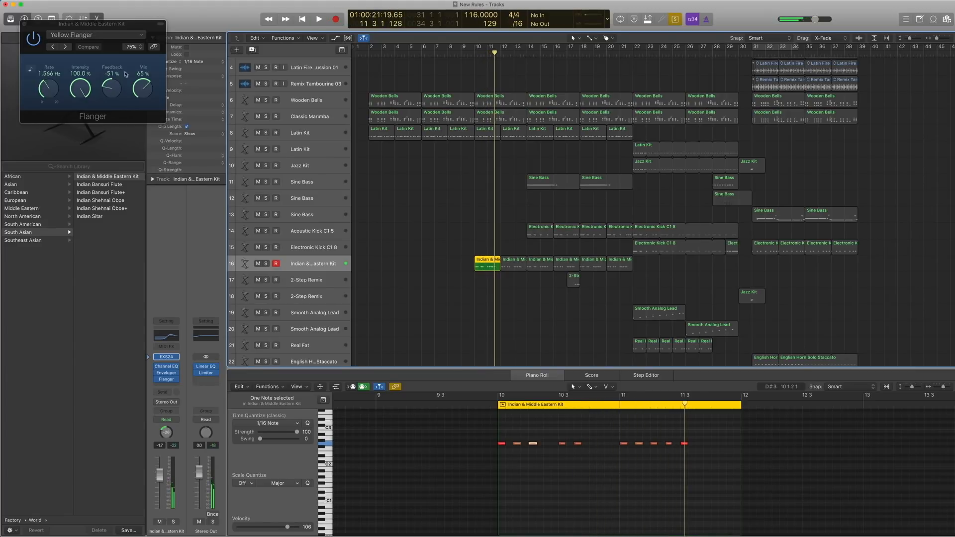
pyautogui.click(23, 24)
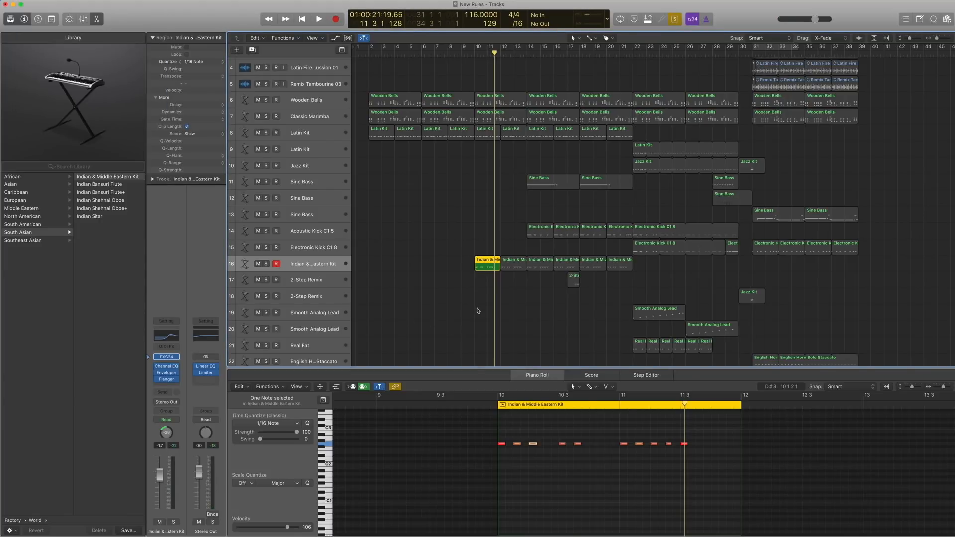
# Select the bar 10 regions on tracks 6, 7, 8 and 16, play them soloed together to bar 12 and turn solo off.
pyautogui.moveTo(477, 311); pyautogui.dragTo(489, 86)
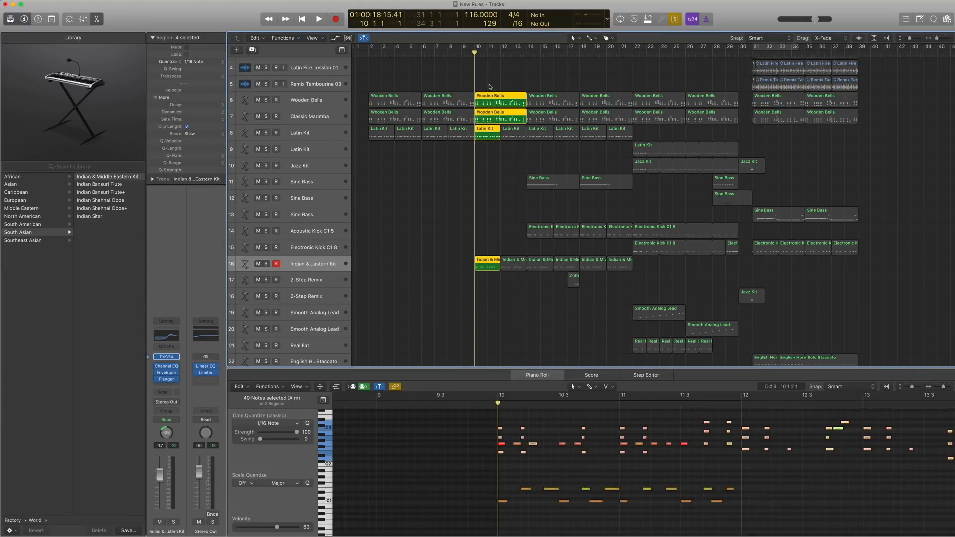
pyautogui.press('space')
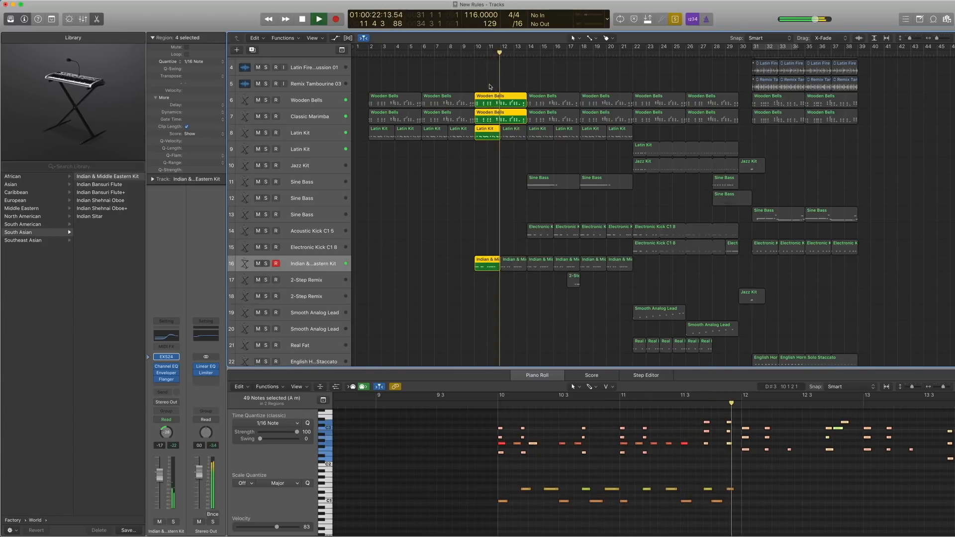
pyautogui.press('space')
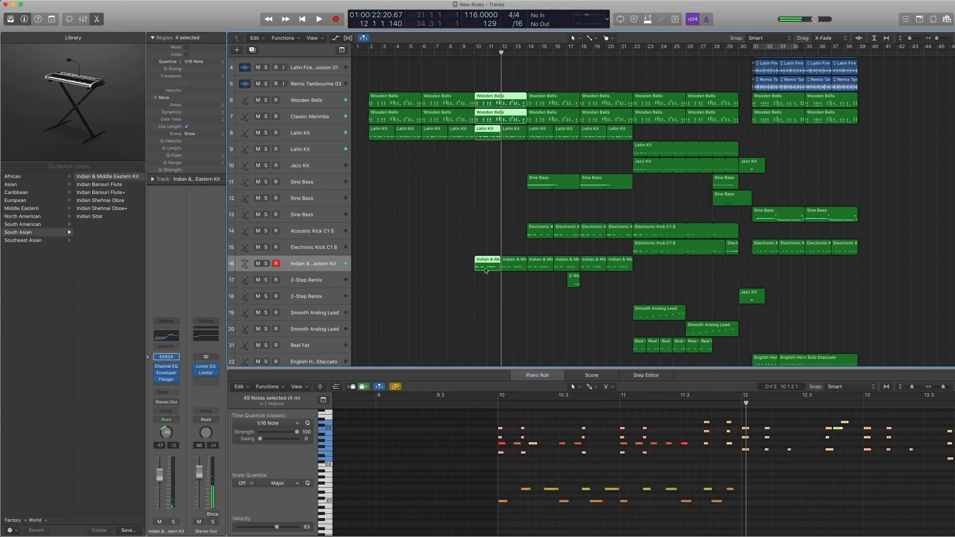
# Select the Sine Bass track 11 and move the playhead to bar 14.
pyautogui.hscroll(3, 521, 219)
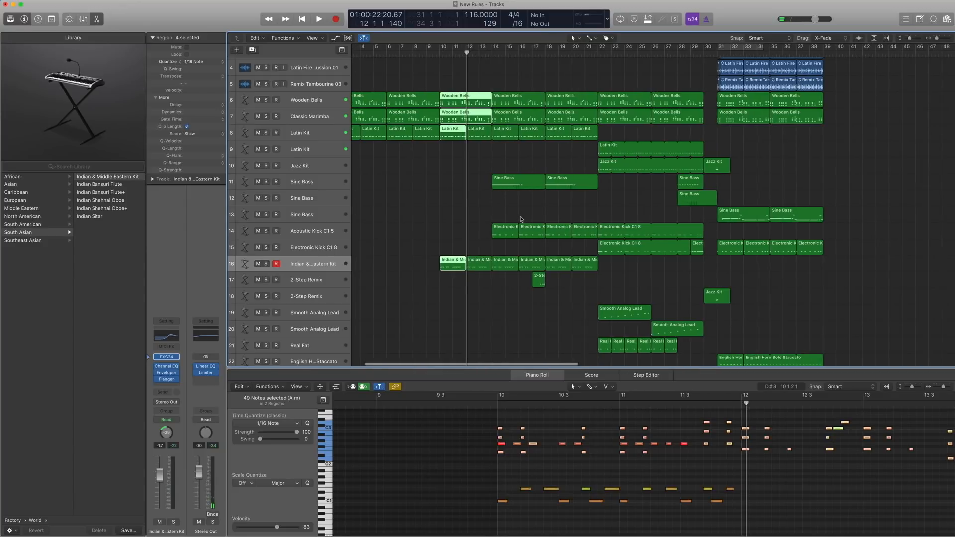
pyautogui.click(335, 188)
pyautogui.hscroll(1, 492, 203)
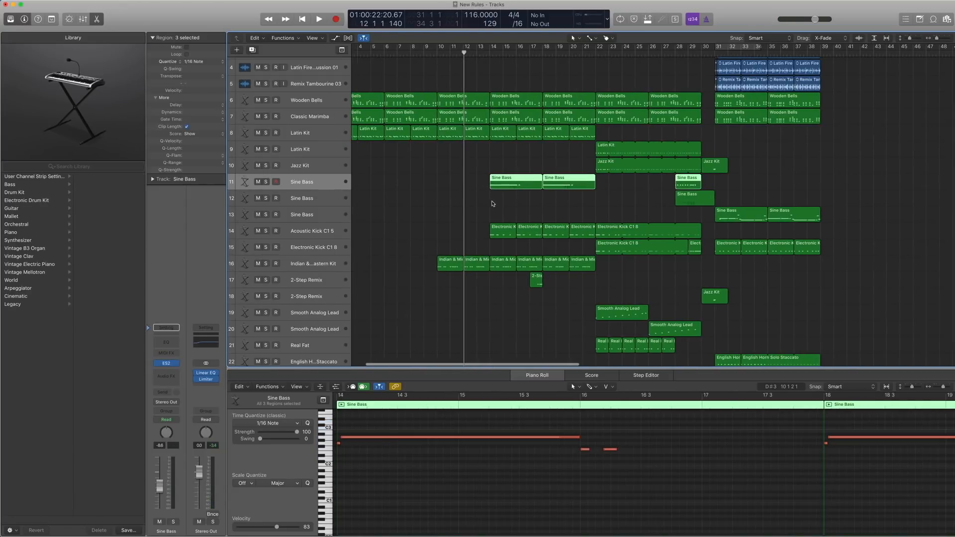
pyautogui.hscroll(1, 492, 204)
pyautogui.press('.')
pyautogui.press('.')
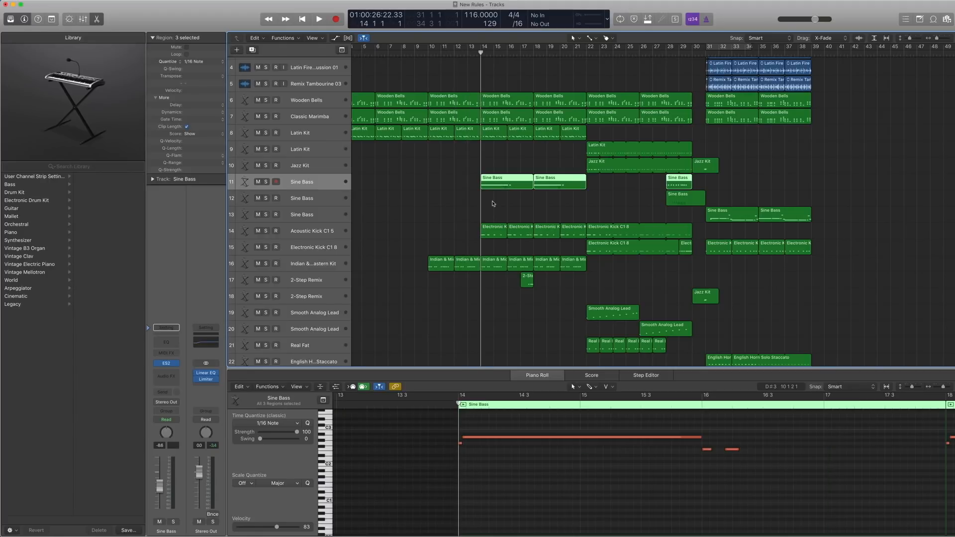
# Select the bar 14 regions on tracks 6, 7, 8, 11, 14 and 16 and play them soloed together past bar 16.
pyautogui.moveTo(511, 287); pyautogui.dragTo(486, 99)
pyautogui.press('space')
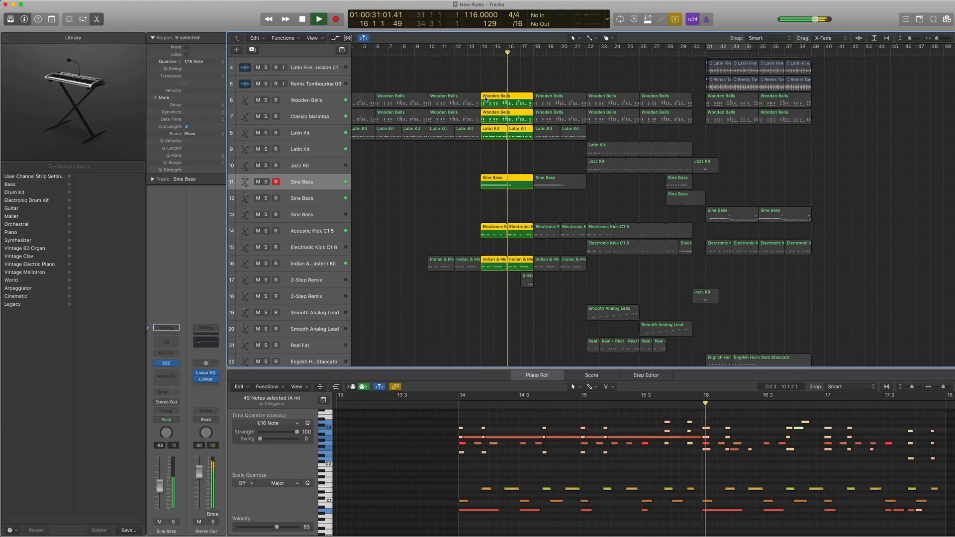
pyautogui.press('space')
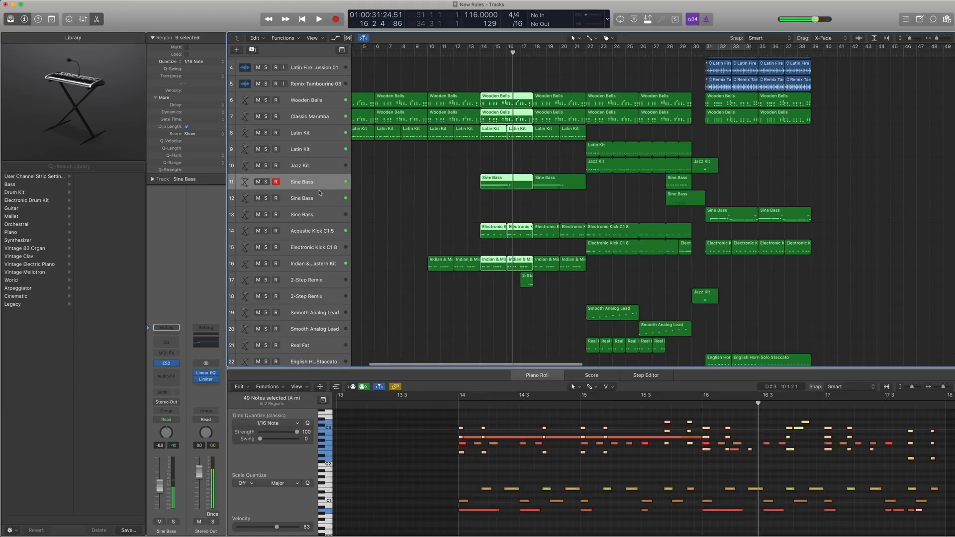
# Select Sine Bass track 11, show its ES2 settings and preset categories, keep the Sine Bass preset and close the plug-in window.
pyautogui.click(293, 182)
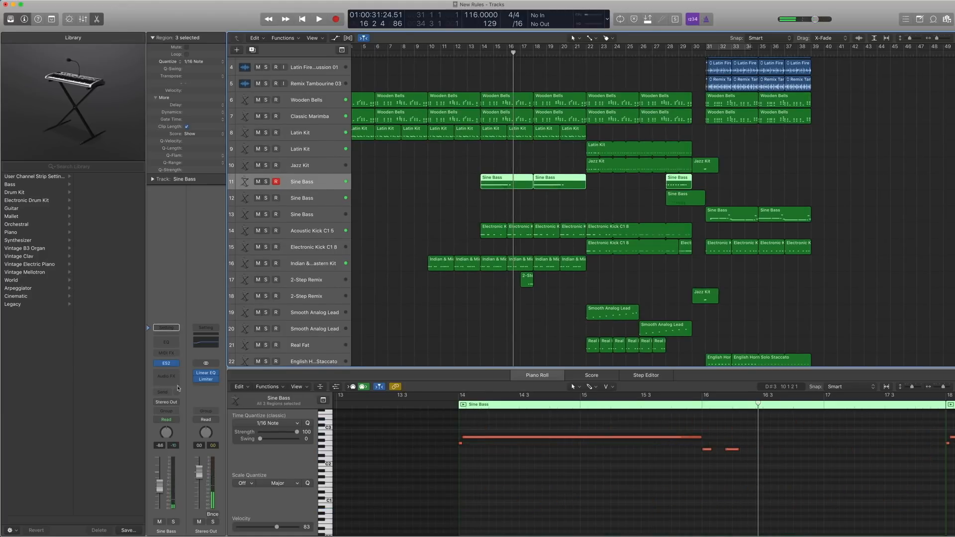
pyautogui.click(162, 363)
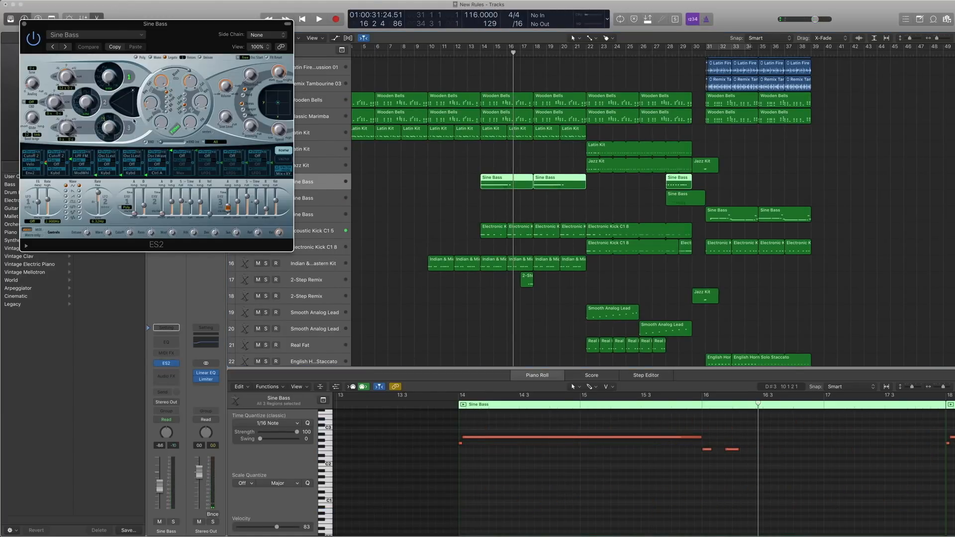
pyautogui.click(95, 35)
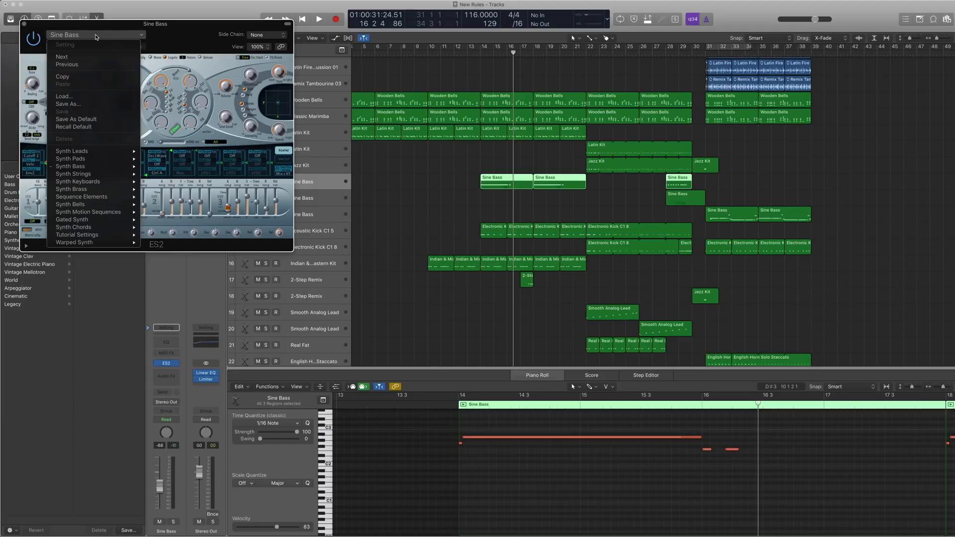
pyautogui.click(66, 23)
pyautogui.click(24, 23)
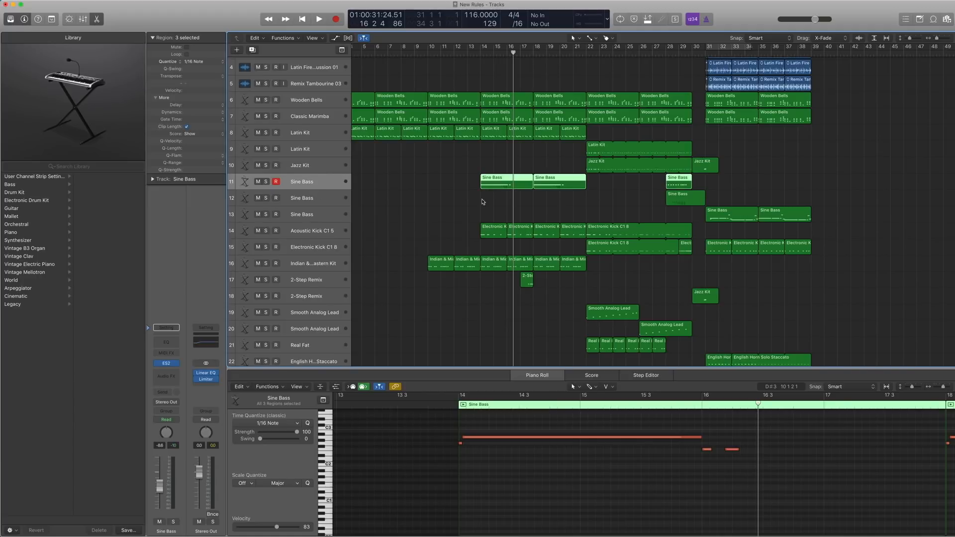
# Look up the ES2 (Synthesizer 2) among the available instruments for track 11 without changing the instrument.
pyautogui.moveTo(165, 365)
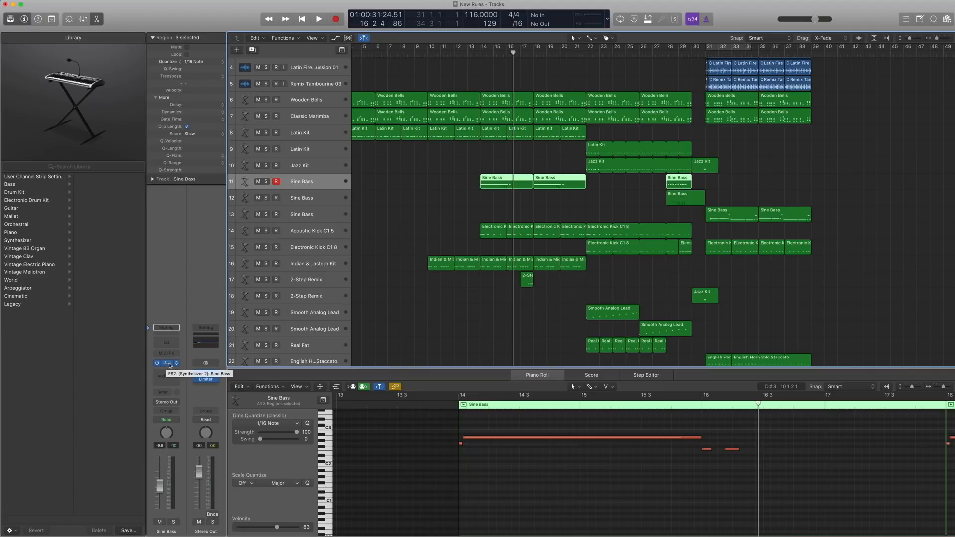
pyautogui.click(170, 366)
pyautogui.moveTo(239, 431)
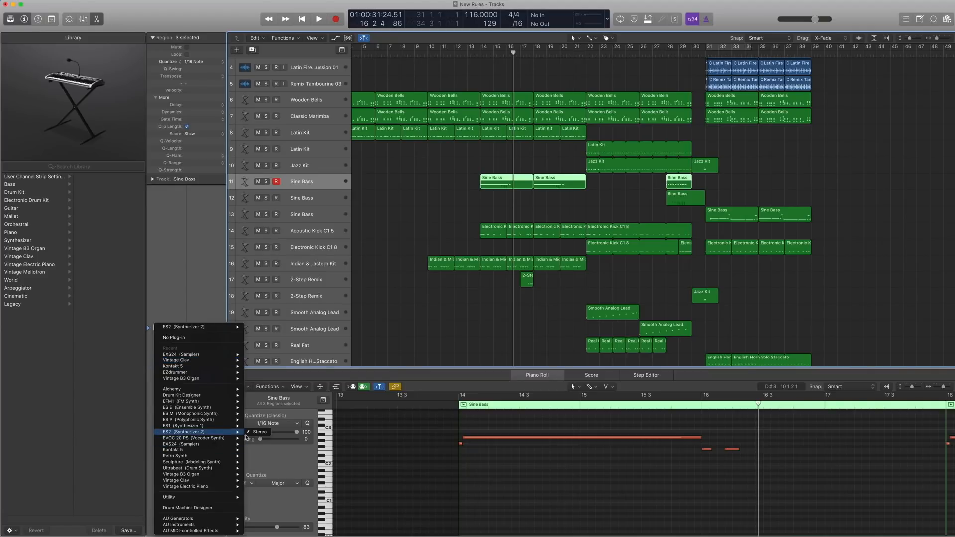
pyautogui.click(191, 239)
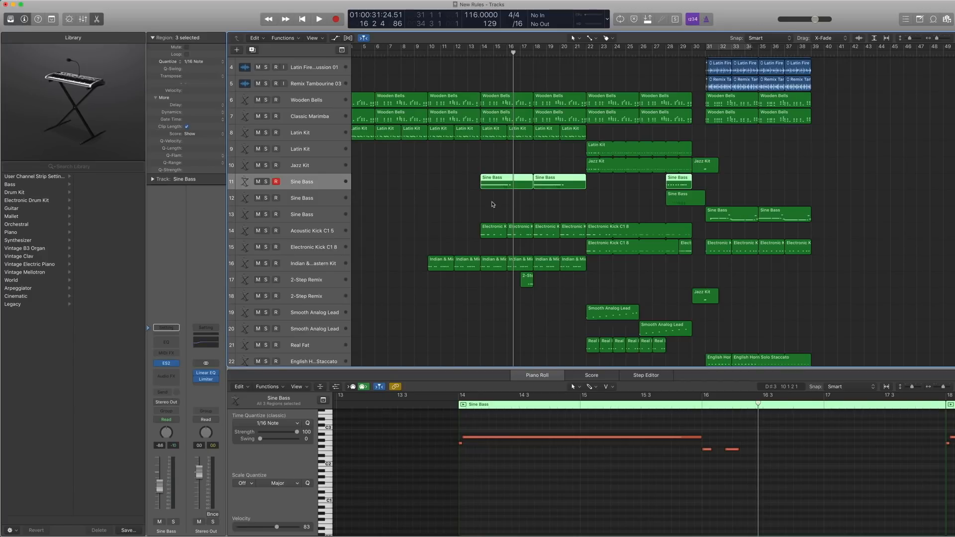
# Solo the selected Sine Bass regions on track 11 and play them from just before bar 14 past bar 16.
pyautogui.hotkey('ctrl', 's')
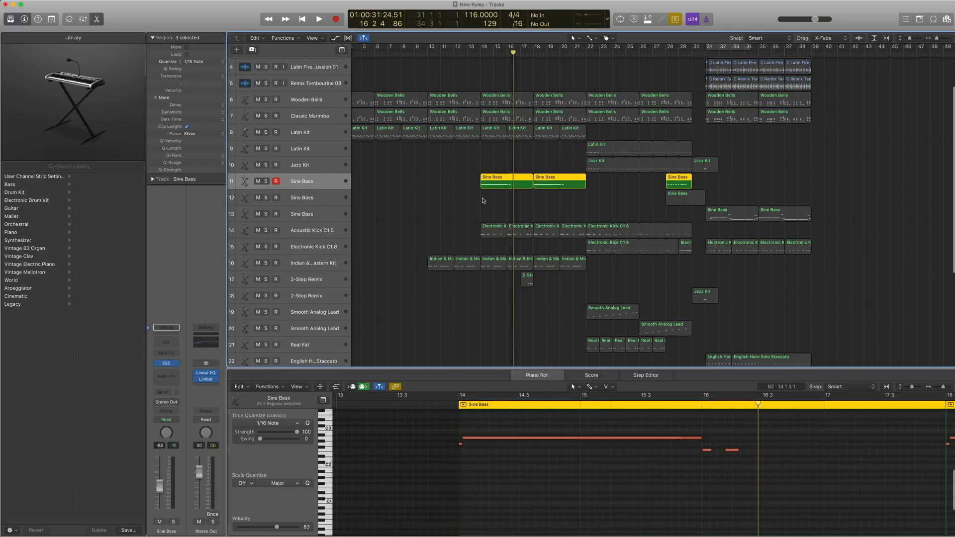
pyautogui.click(473, 52)
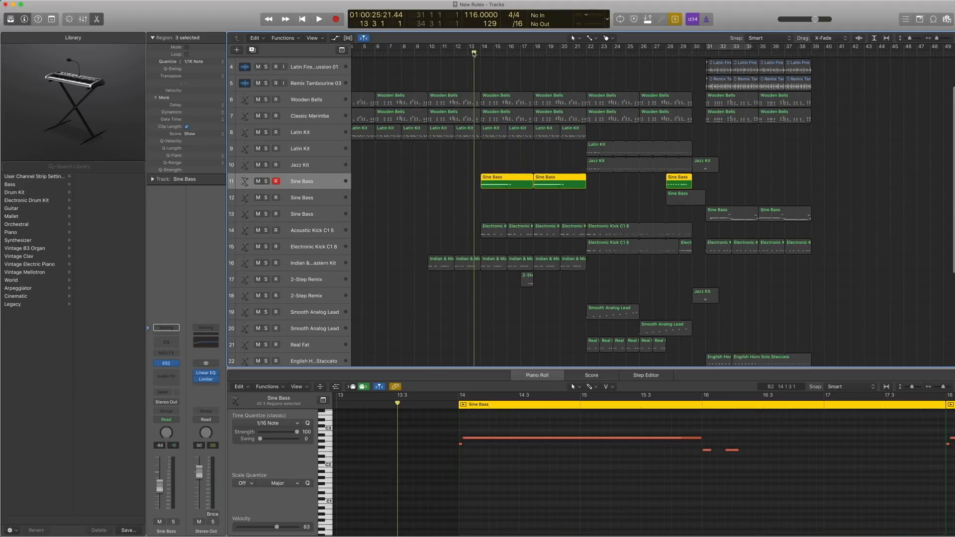
pyautogui.press('space')
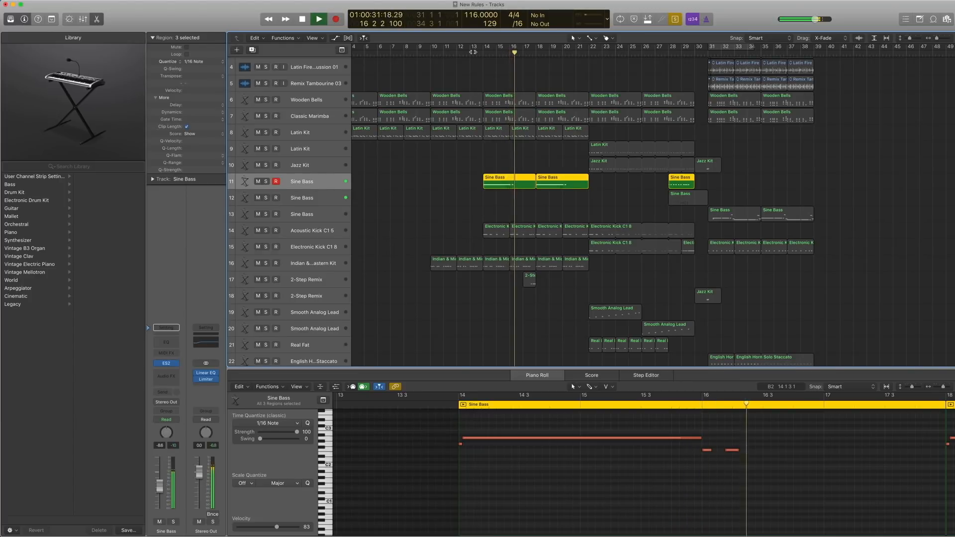
pyautogui.press('space')
# Magnify the first Sine Bass region on track 11 and examine the pitch bend on its long note.
pyautogui.press('z')
pyautogui.keyDown('shift'); pyautogui.click(528, 211); pyautogui.keyUp('shift')
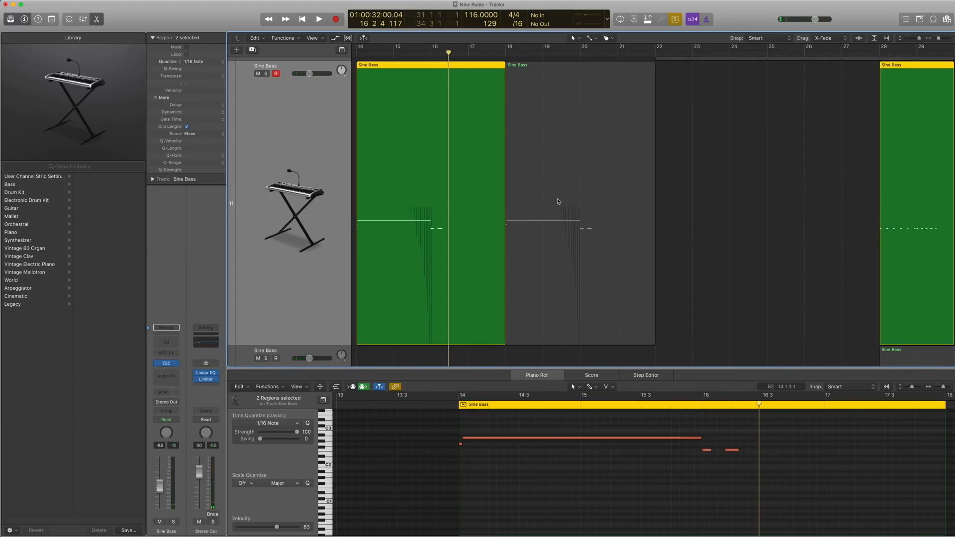
pyautogui.press('super+Right')
pyautogui.press('super+Right')
pyautogui.press('super+Right')
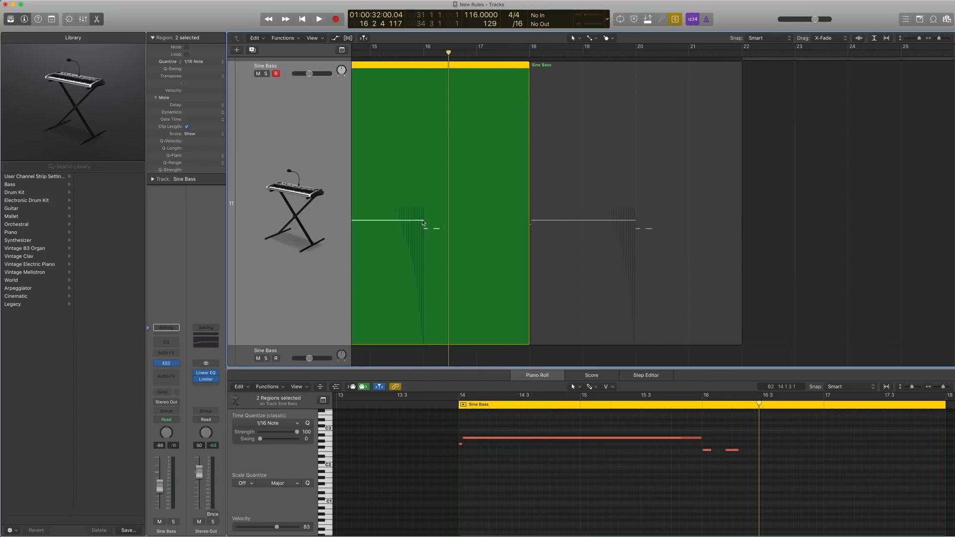
pyautogui.hscroll(-5, 406, 215)
pyautogui.hscroll(-3, 511, 218)
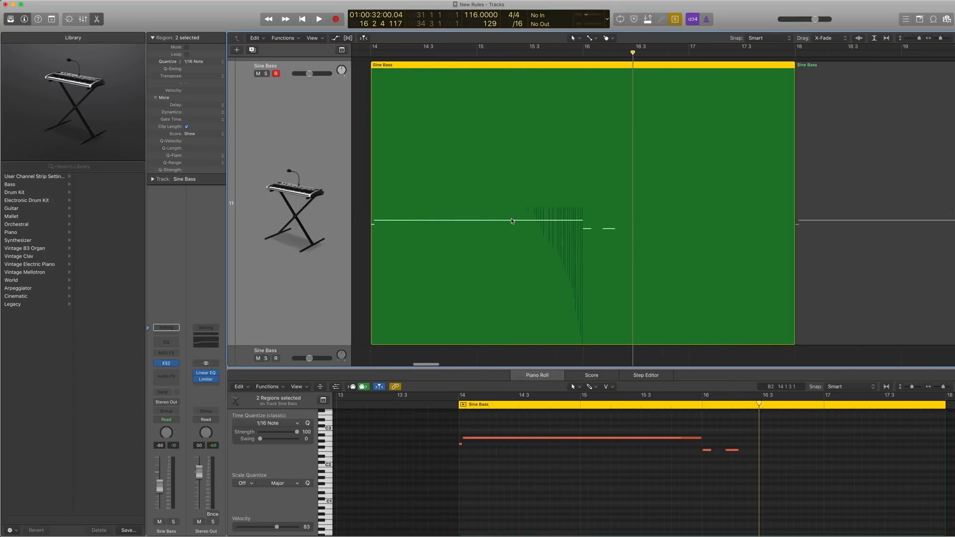
# Return to the multi-track overview and show the Event List for the first Sine Bass region on track 11.
pyautogui.press('super+Left')
pyautogui.press('super+Left')
pyautogui.press('super+Up')
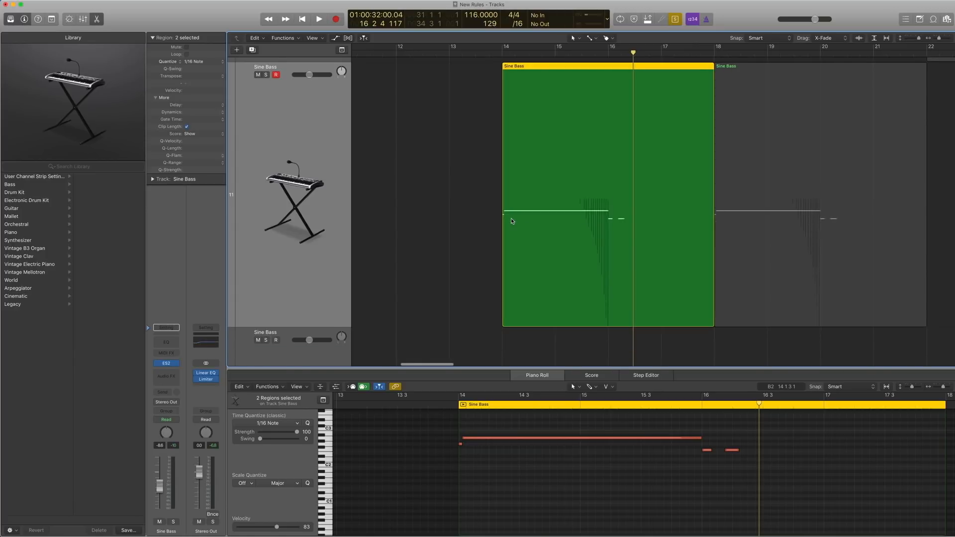
pyautogui.press('super+Left')
pyautogui.press('super+Left')
pyautogui.press('super+Left')
pyautogui.press('super+Left')
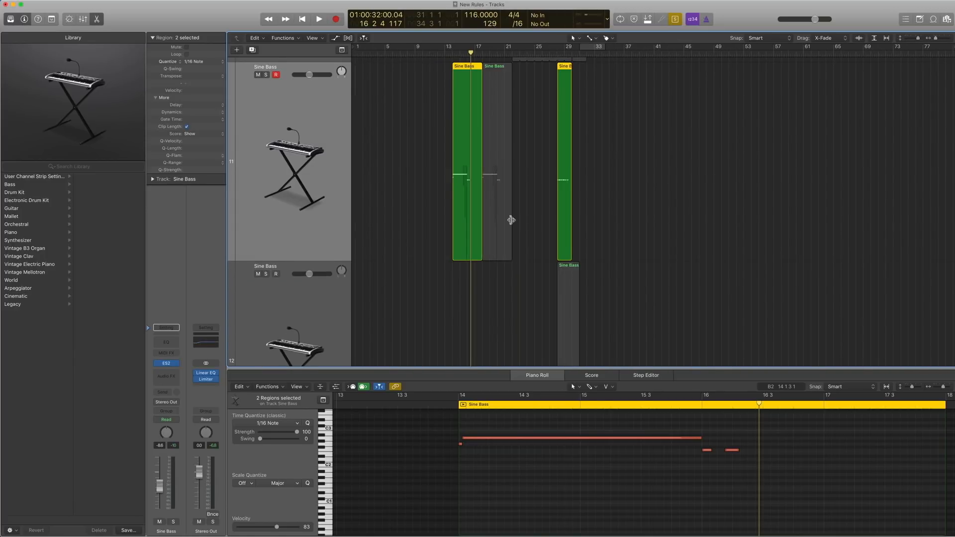
pyautogui.press('super+Up')
pyautogui.press('super+Up')
pyautogui.press('super+Up')
pyautogui.press('super+Up')
pyautogui.press('super+Up')
pyautogui.press('super+Up')
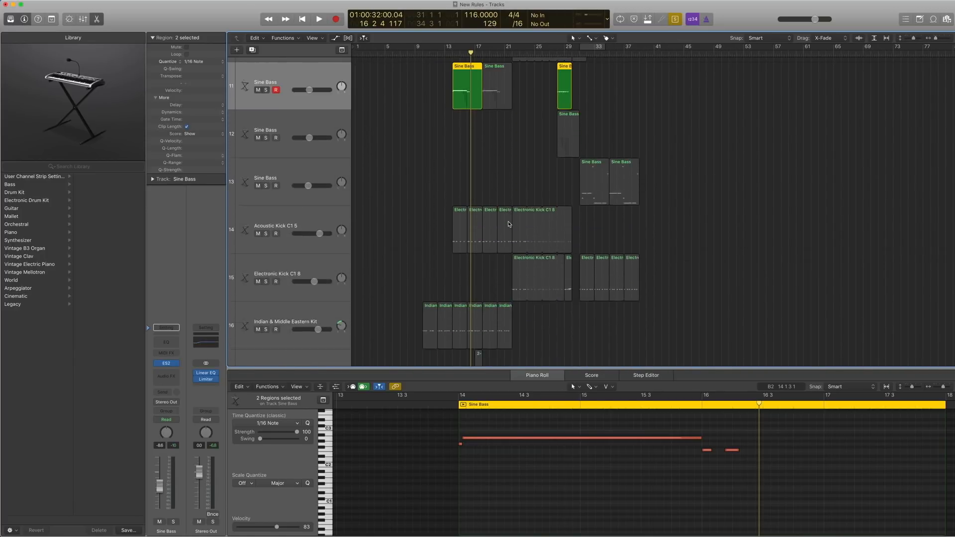
pyautogui.scroll(3, 462, 171)
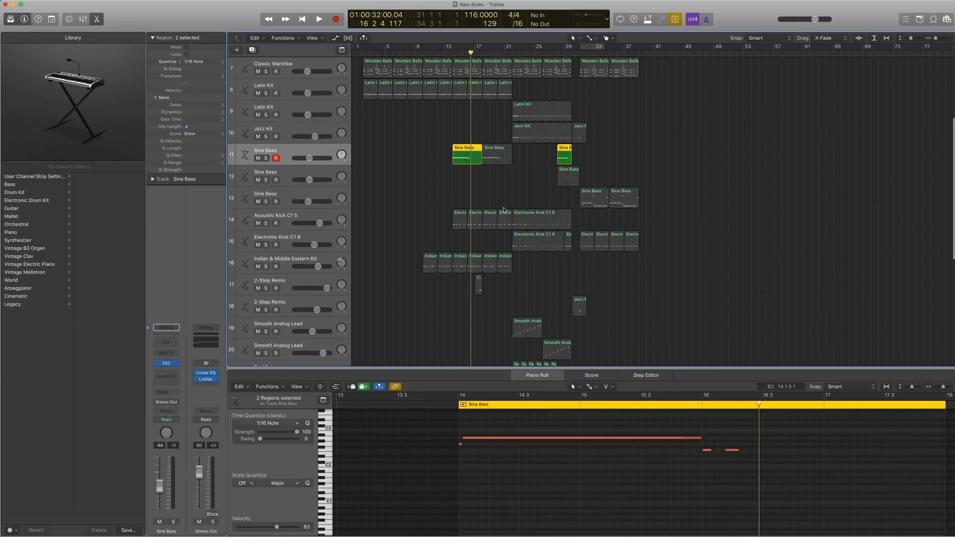
pyautogui.click(905, 20)
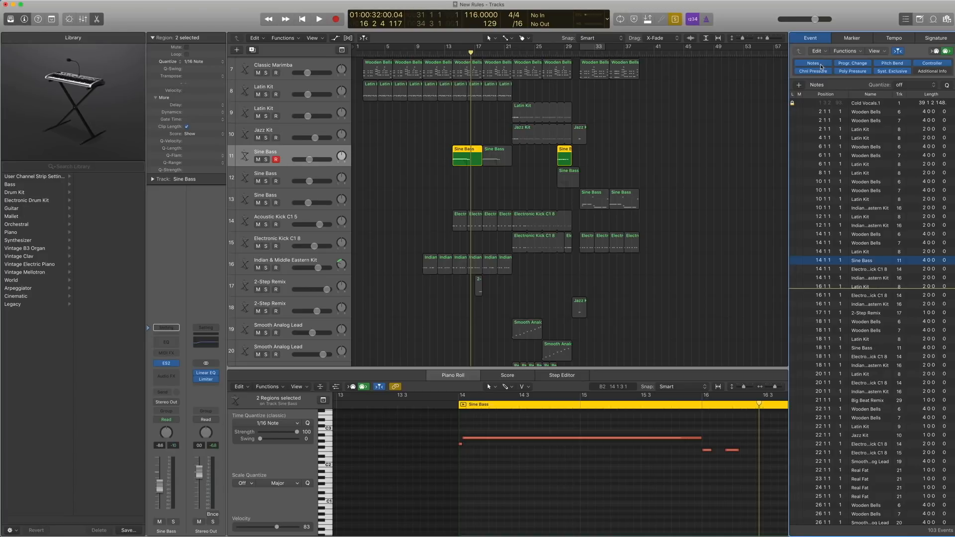
pyautogui.click(465, 159)
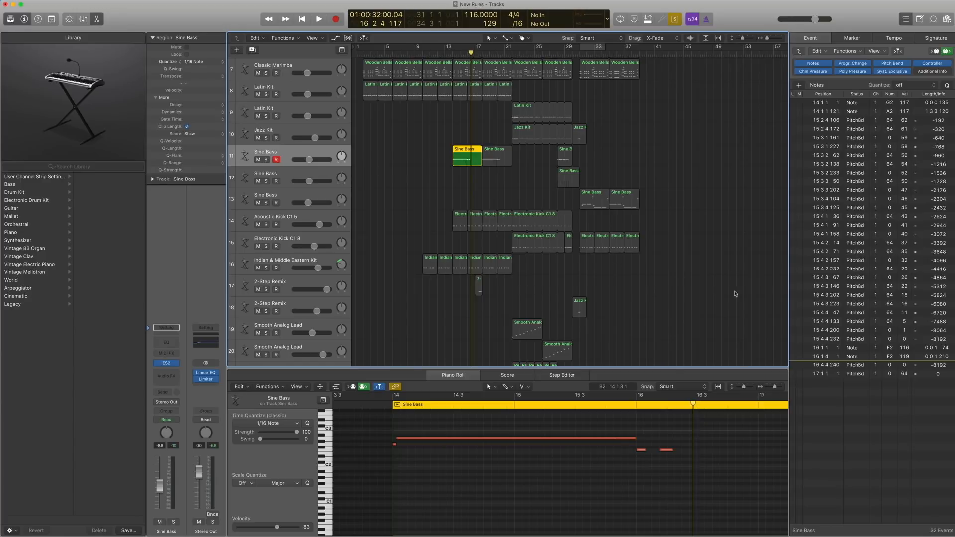
# Select the two Sine Bass regions at bars 14 and 18 on track 11 and play them soloed from bar 14, examining their notes.
pyautogui.hotkey('ctrl', 's')
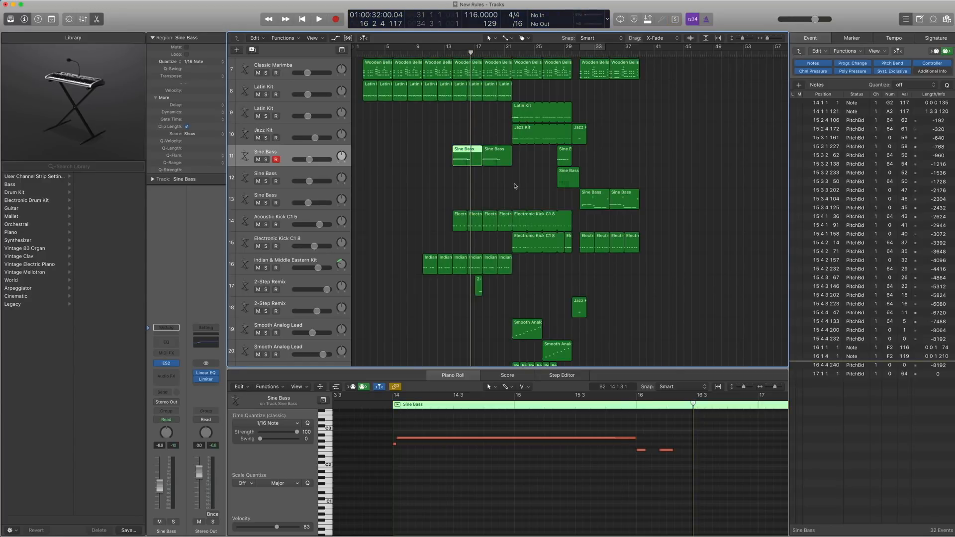
pyautogui.moveTo(515, 186); pyautogui.dragTo(476, 158)
pyautogui.hotkey('ctrl', 's')
pyautogui.click(453, 54)
pyautogui.press('space')
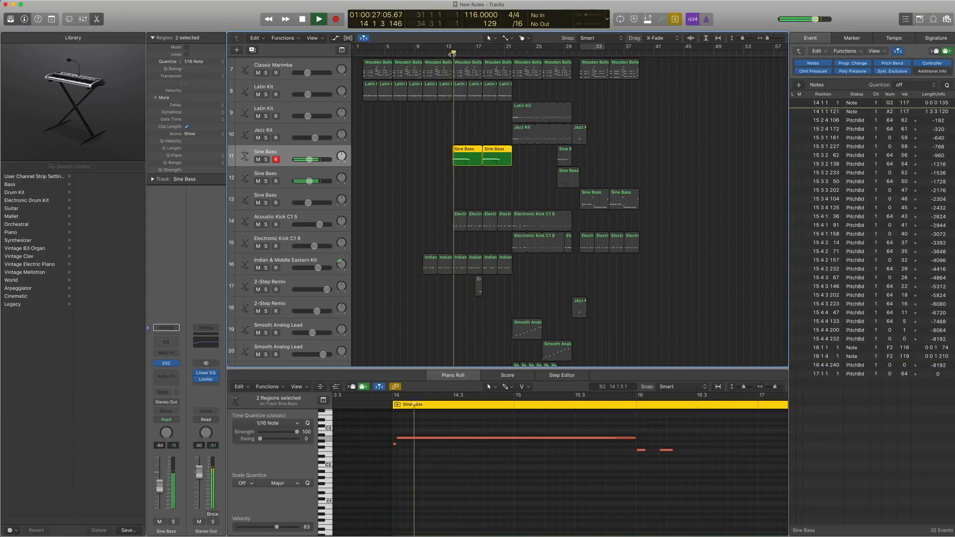
pyautogui.hscroll(10, 588, 458)
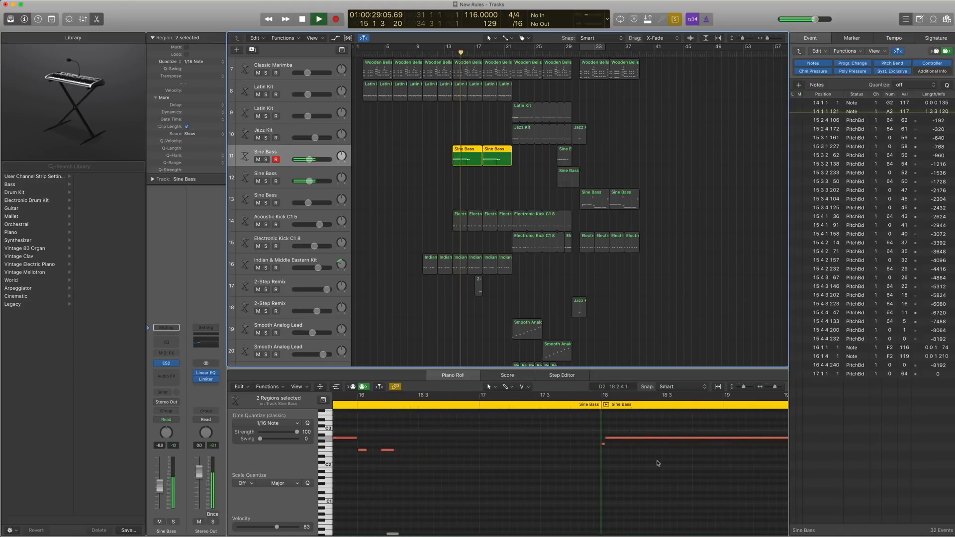
pyautogui.hscroll(5, 657, 462)
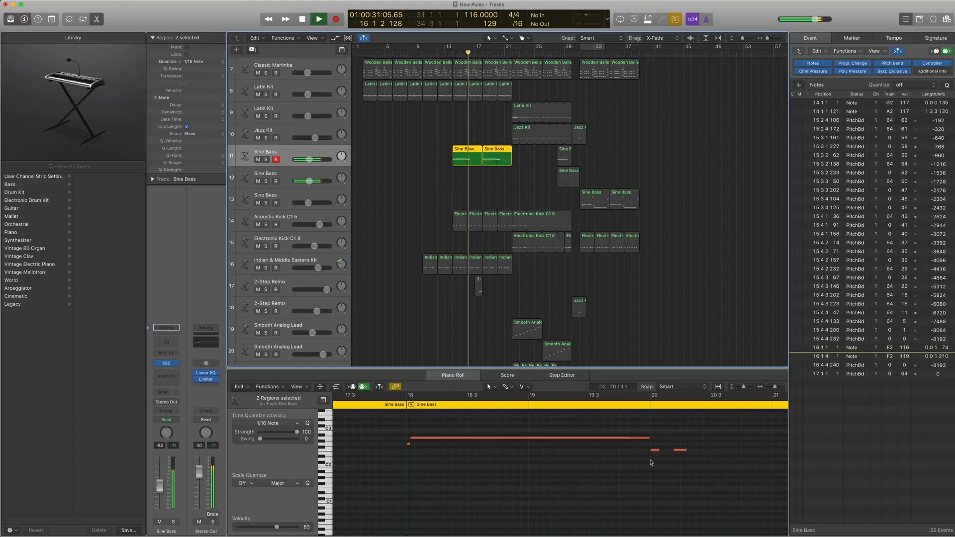
# Turn solo off during playback and listen to the Sine Bass within the full arrangement until just past bar 20.
pyautogui.hotkey('ctrl', 's')
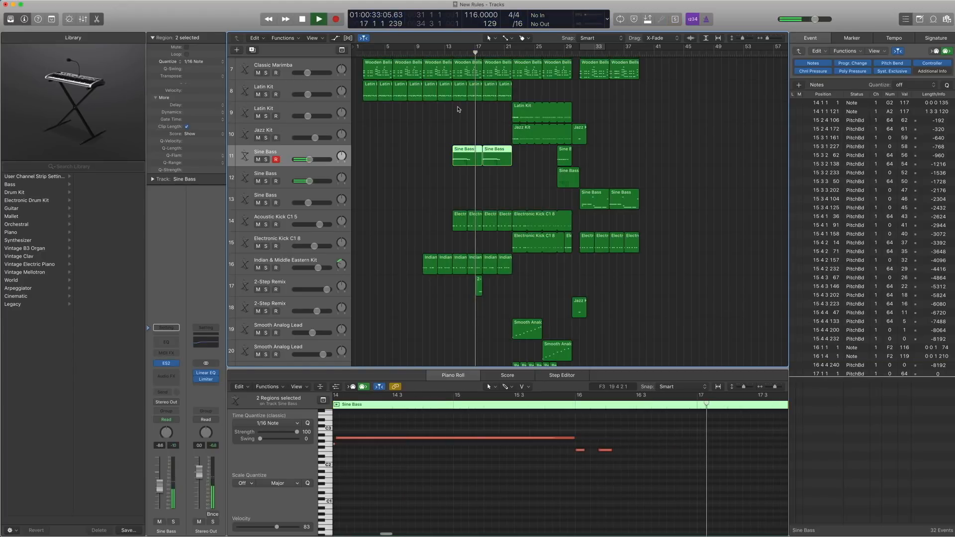
pyautogui.press('super+Down')
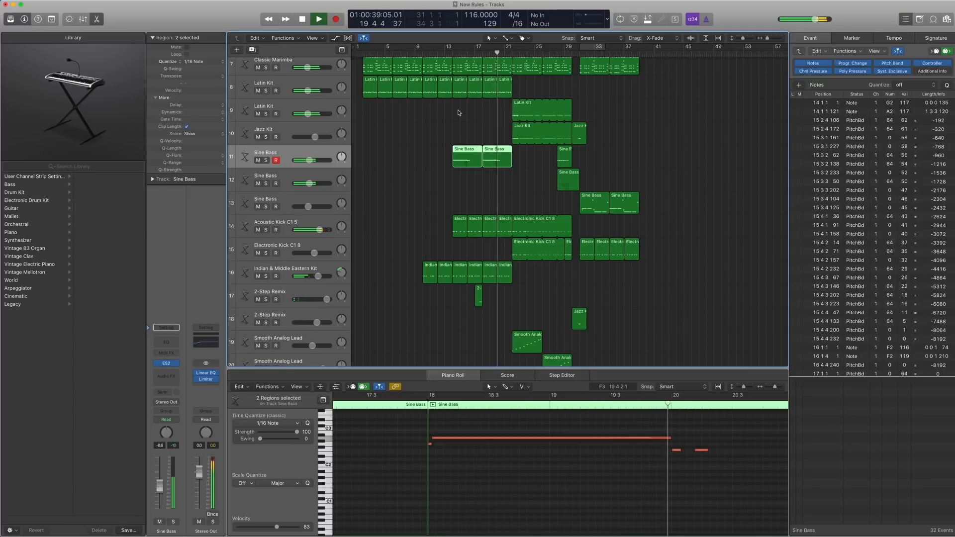
pyautogui.press('space')
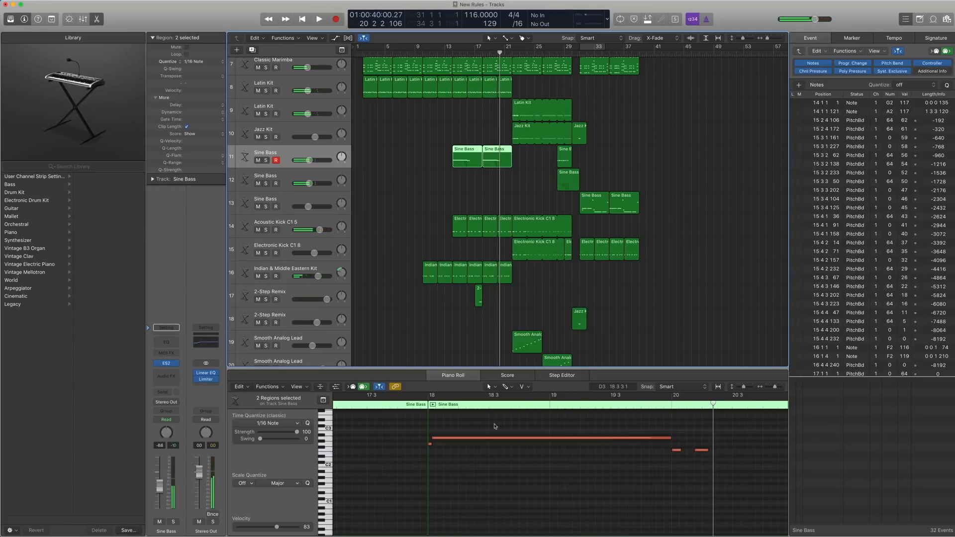
# Hide the Piano Roll and reduce the track heights to fit more tracks in the arrangement.
pyautogui.press('p')
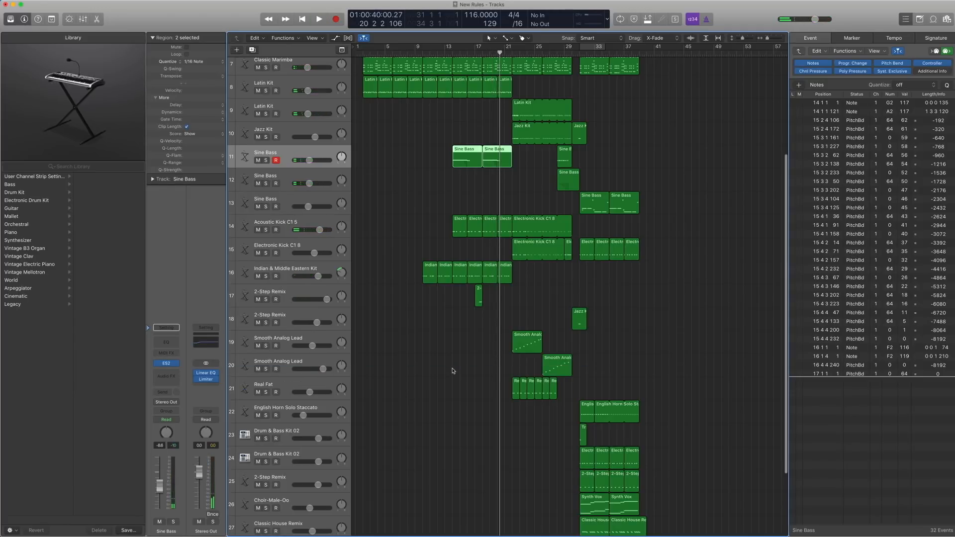
pyautogui.scroll(1, 423, 333)
pyautogui.press('super+Up')
pyautogui.press('super+Up')
pyautogui.press('super+Up')
pyautogui.press('super+Up')
pyautogui.press('super+Up')
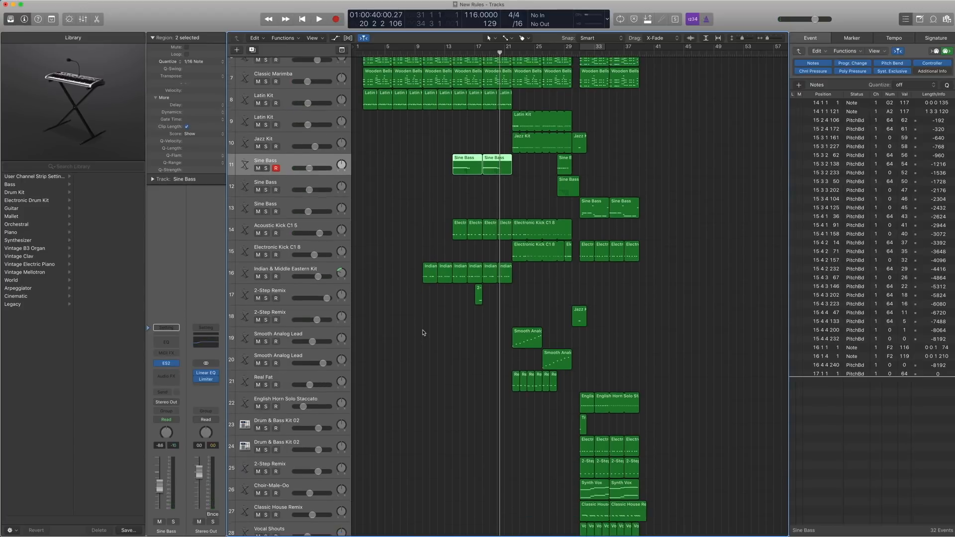
# Select the Acoustic Kick track 14, close the Event List and magnify the timeline around its regions.
pyautogui.click(315, 247)
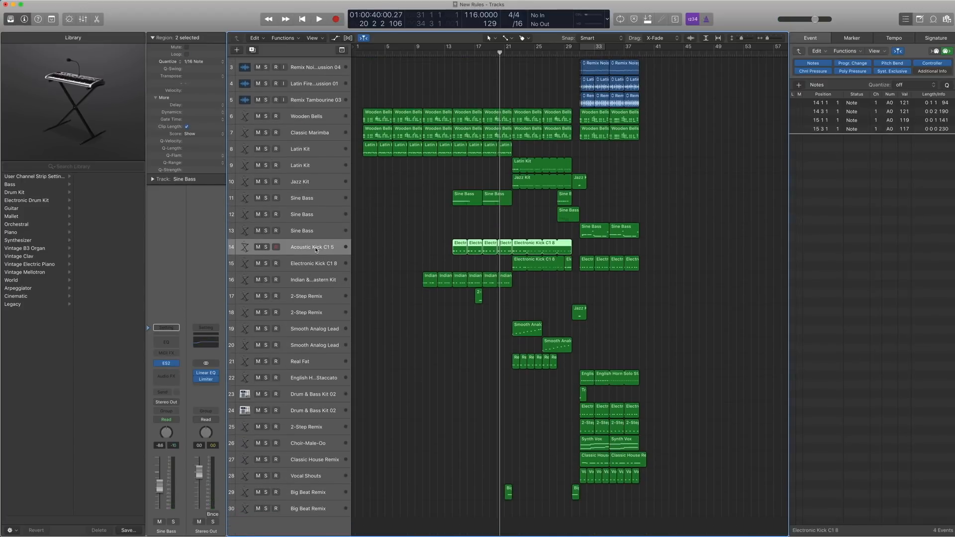
pyautogui.click(919, 20)
pyautogui.press('super+Right')
pyautogui.press('super+Right')
pyautogui.press('super+Right')
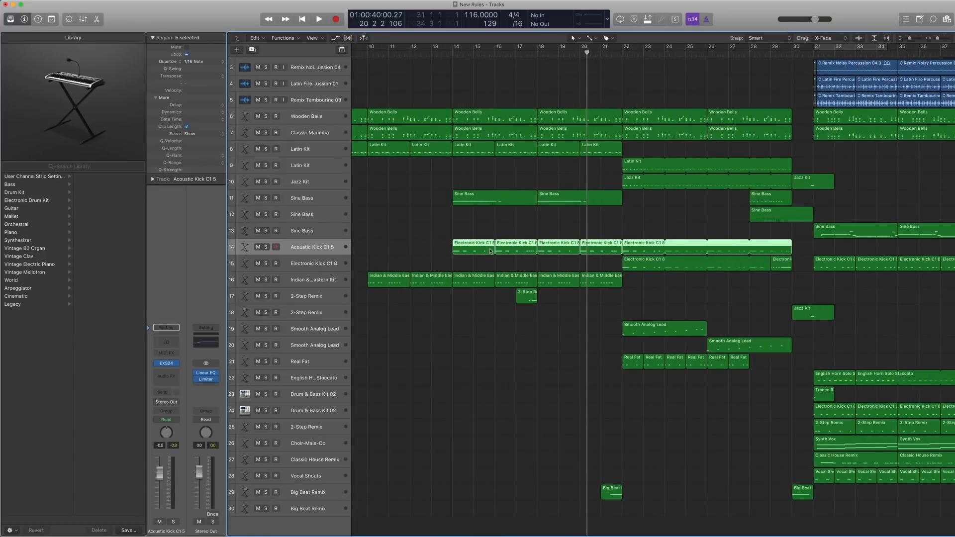
# Open the Piano Roll for the Acoustic Kick regions, show track 14's EXS24 instrument in the Library and examine the Acoustic Kicks list.
pyautogui.press('p')
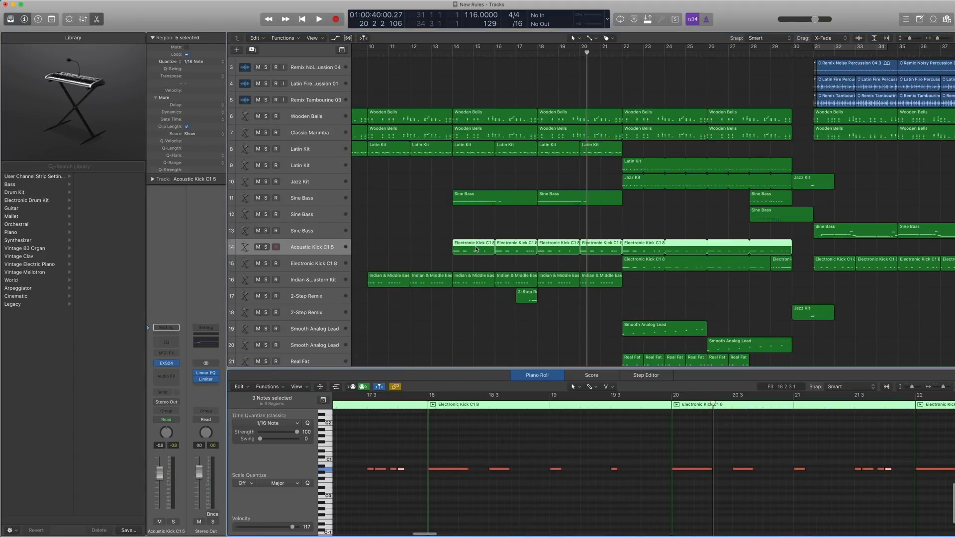
pyautogui.click(310, 249)
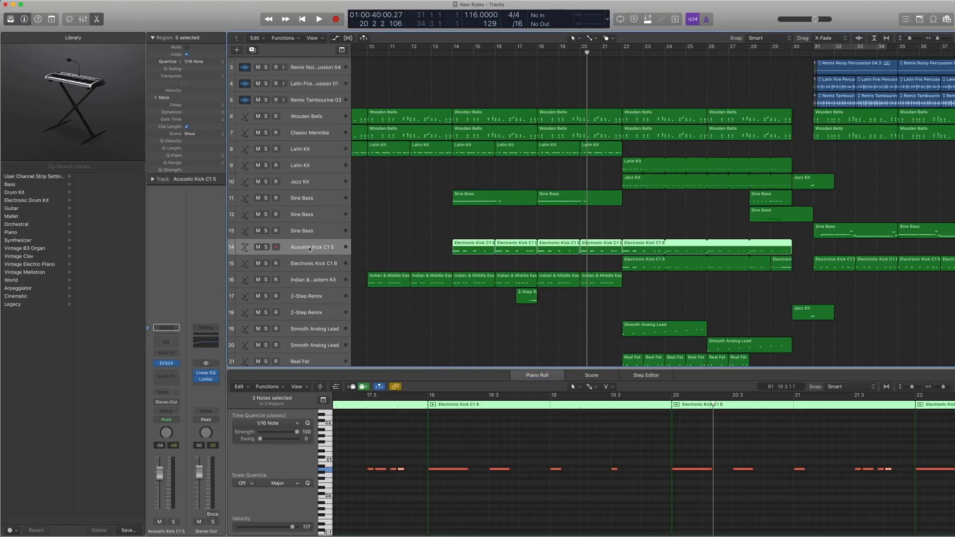
pyautogui.hscroll(-1, 323, 249)
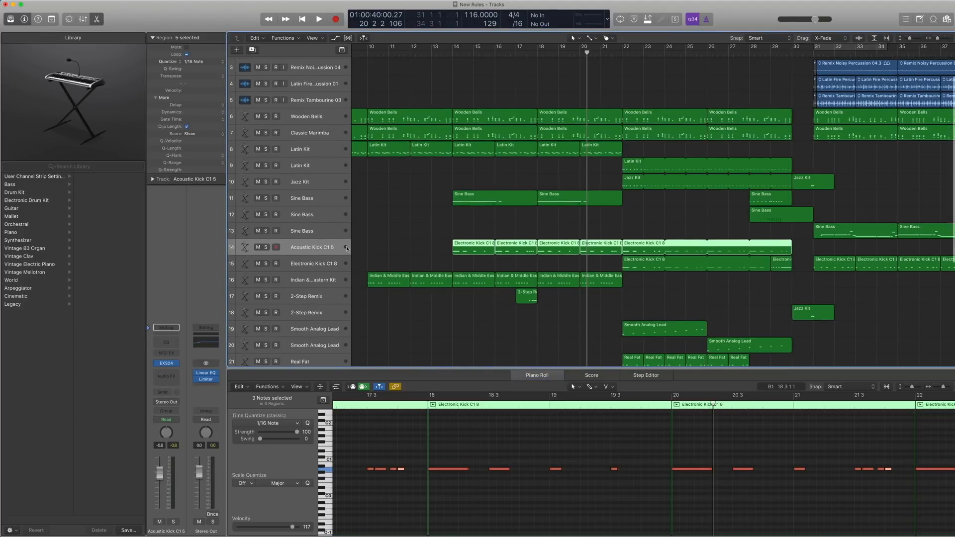
pyautogui.click(148, 363)
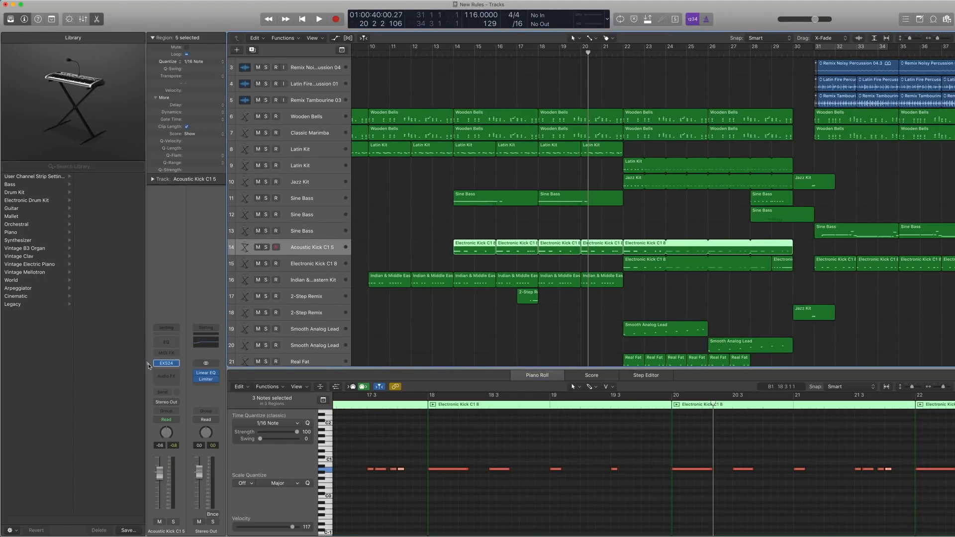
pyautogui.hscroll(-5, 49, 209)
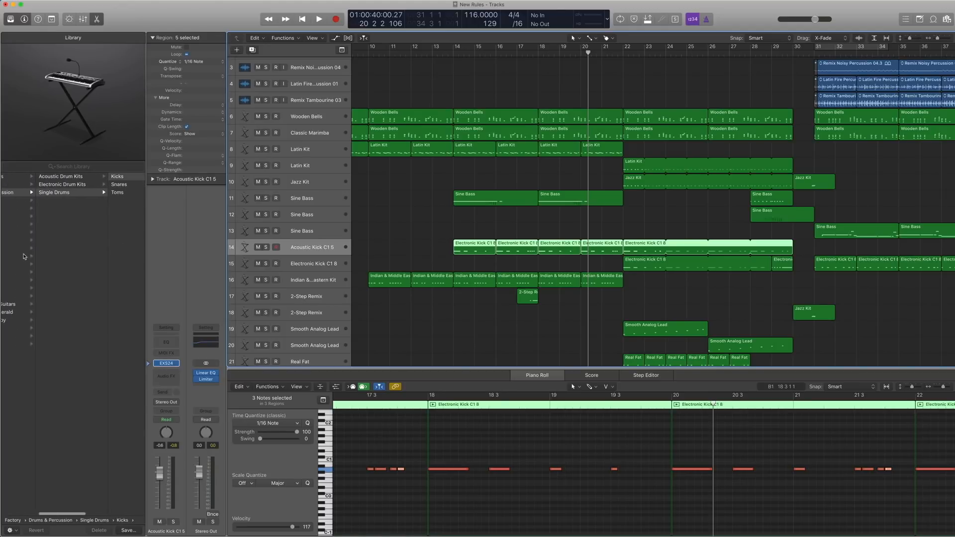
pyautogui.hscroll(5, 55, 197)
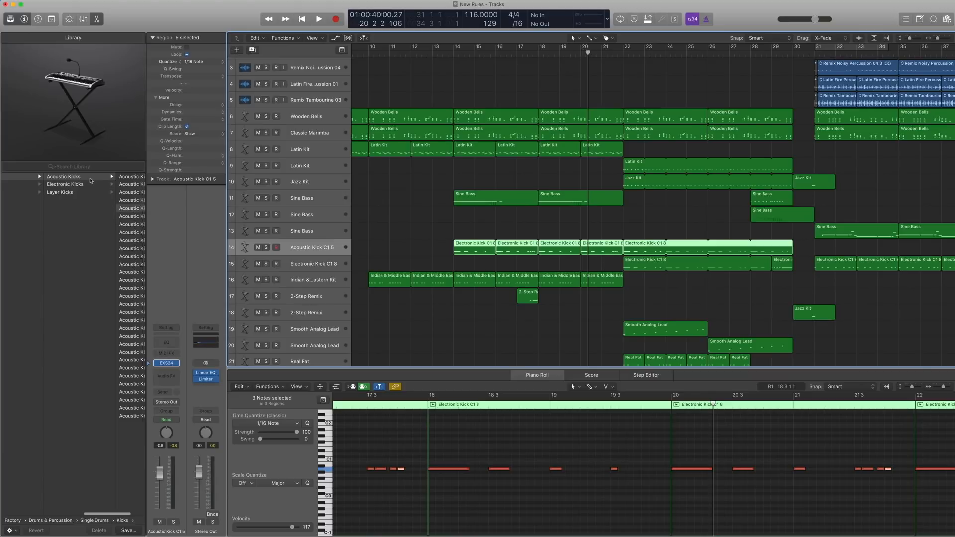
pyautogui.hscroll(3, 107, 195)
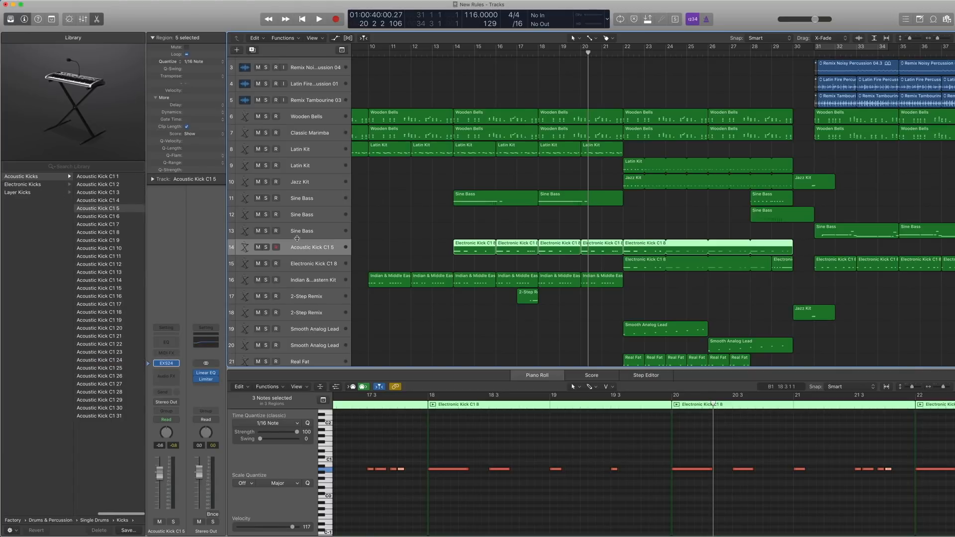
# Play the selected Acoustic Kick regions on track 14 soloed from bar 14.
pyautogui.hotkey('ctrl', 's')
pyautogui.doubleClick(450, 54)
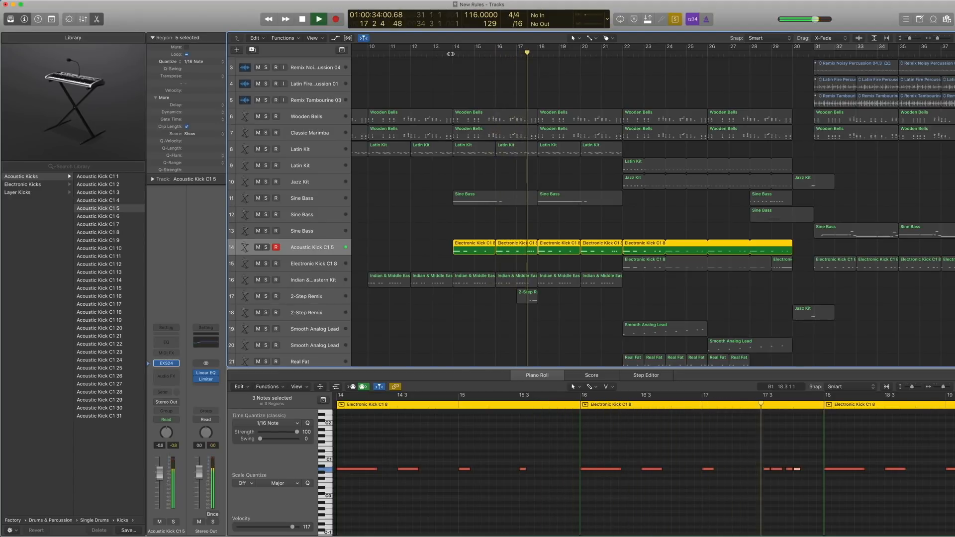
pyautogui.press('space')
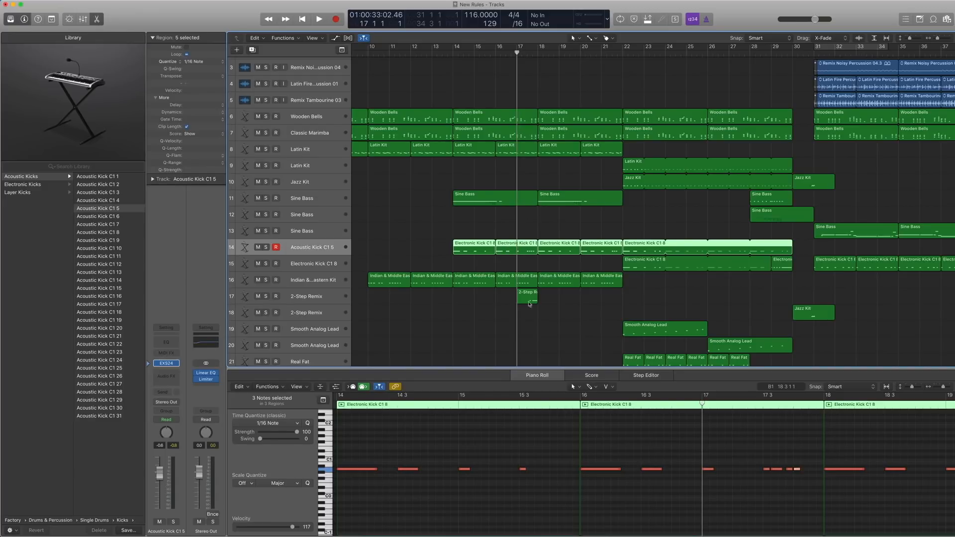
# Select the 2-Step Remix track 17 and examine its EXS24 patch among the Electronic Drum Kits in the Library.
pyautogui.click(317, 297)
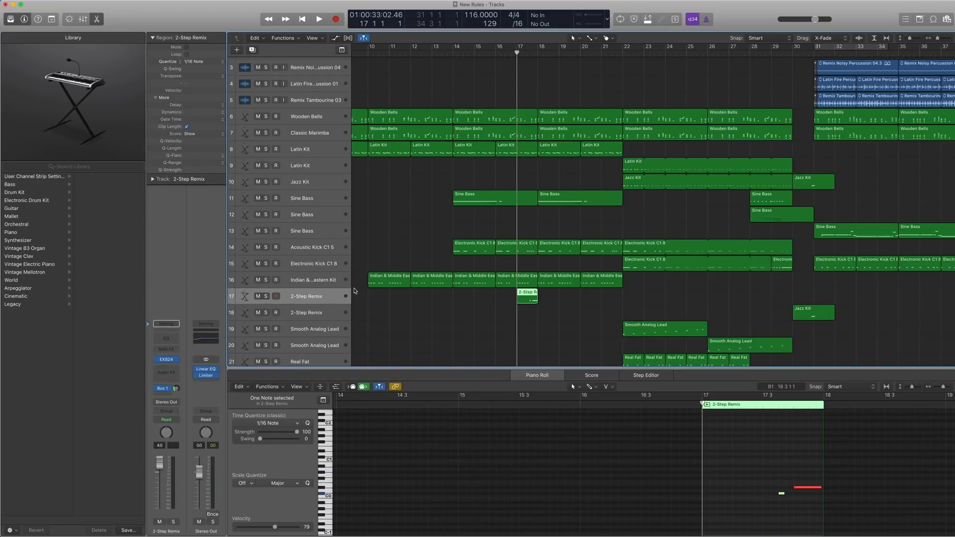
pyautogui.scroll(-1, 355, 291)
pyautogui.hscroll(2, 428, 293)
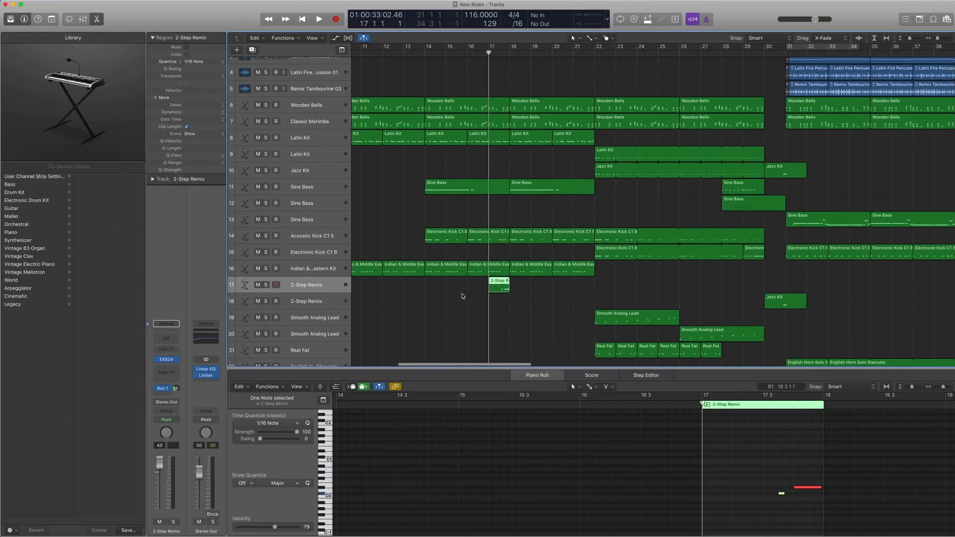
pyautogui.click(168, 359)
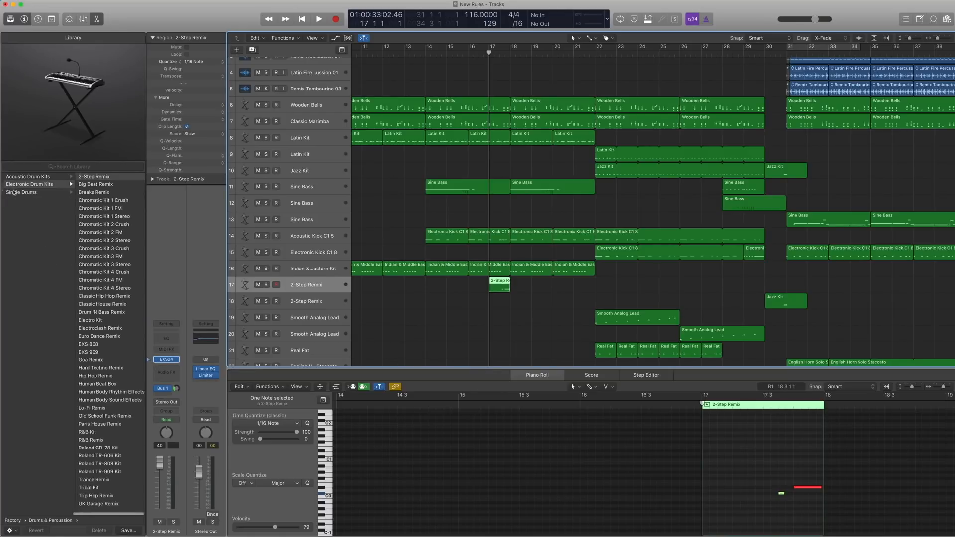
pyautogui.hscroll(-4, 14, 193)
pyautogui.hscroll(4, 55, 188)
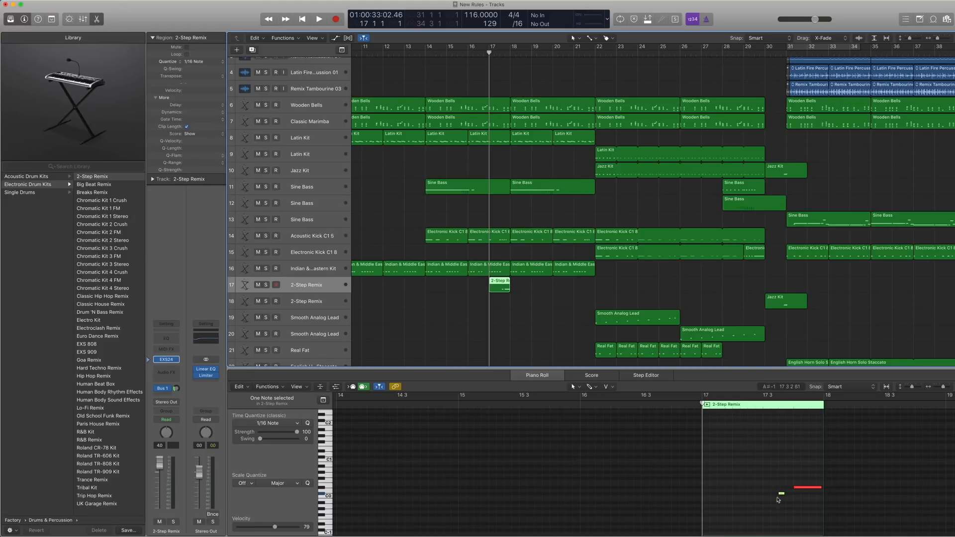
# Play the 2-Step Remix region on track 17 soloed from bar 17, then turn solo off.
pyautogui.hotkey('ctrl', 's')
pyautogui.press('space')
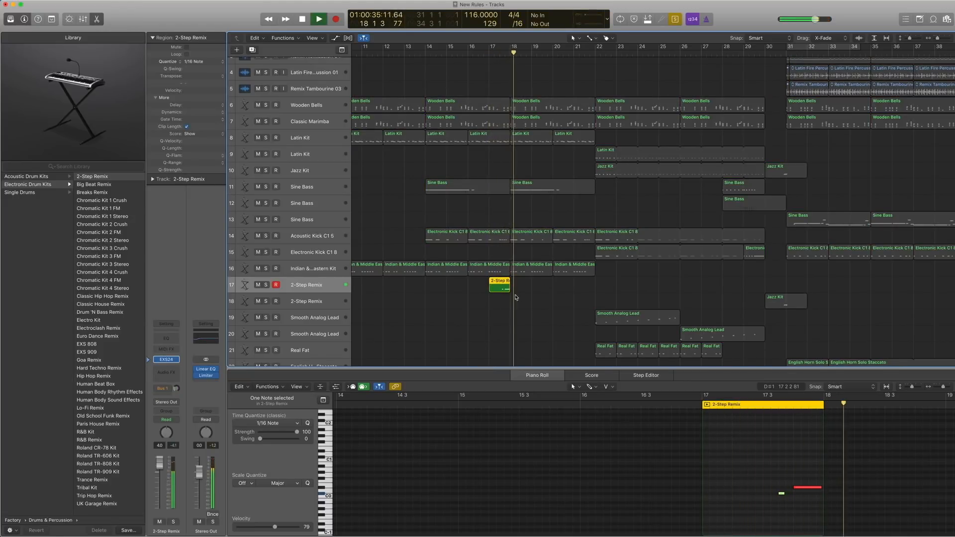
pyautogui.press('space')
pyautogui.hotkey('ctrl', 's')
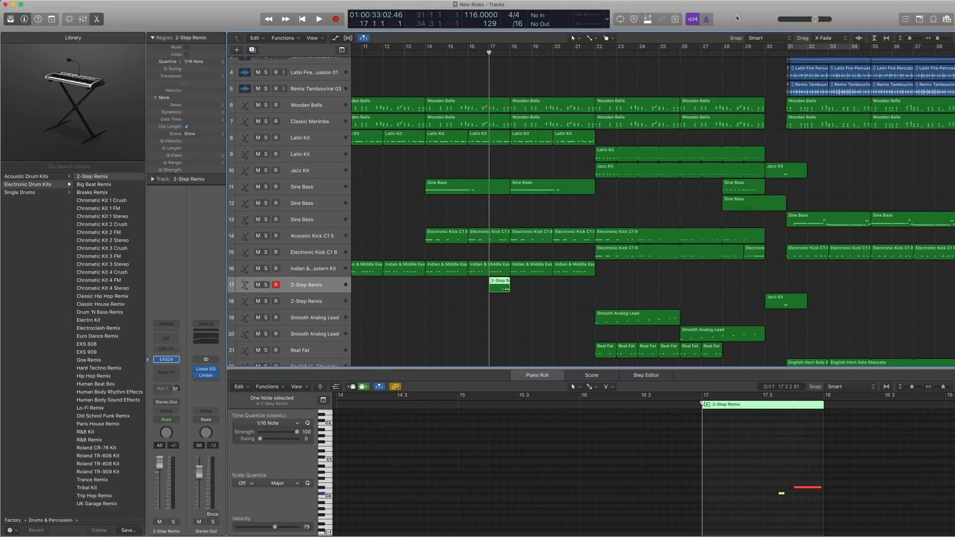
# Add Low Latency Mode to the control bar's modes and functions and switch the mode off.
pyautogui.rightClick(736, 19)
pyautogui.click(740, 19)
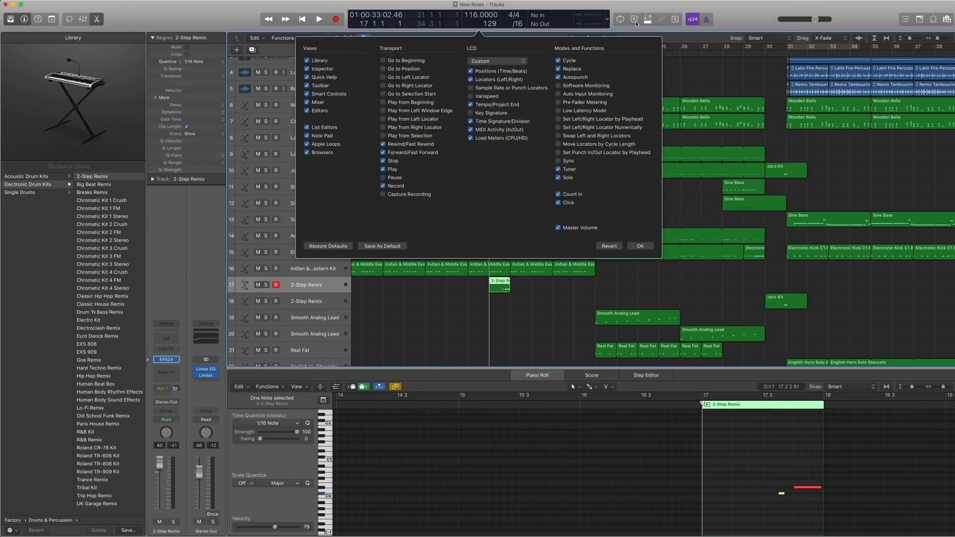
pyautogui.click(557, 110)
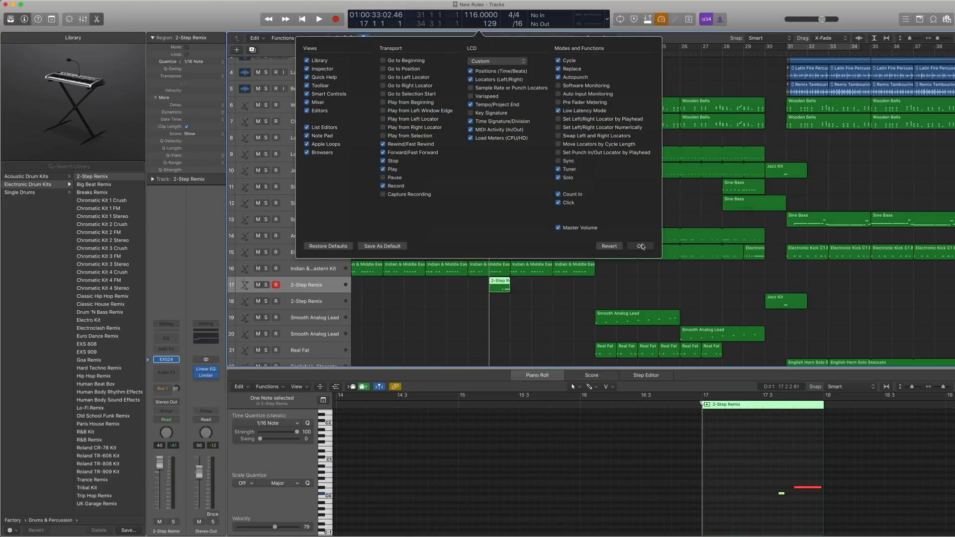
pyautogui.click(640, 245)
pyautogui.click(662, 19)
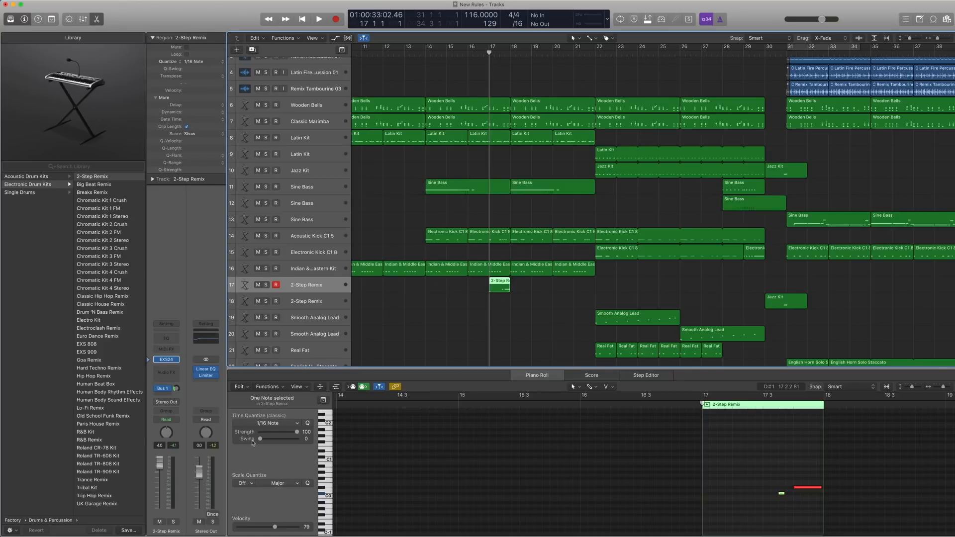
# Toggle Low Latency Mode on and off twice to compare its effect on track 17's Bus 1 send.
pyautogui.moveTo(163, 392)
pyautogui.click(662, 21)
pyautogui.click(662, 20)
pyautogui.click(662, 20)
pyautogui.click(662, 20)
# Open the Space Designer reverb on Aux 1, examine its Large Spaces Halls presets without changing the setting, and close the plug-in.
pyautogui.moveTo(159, 392)
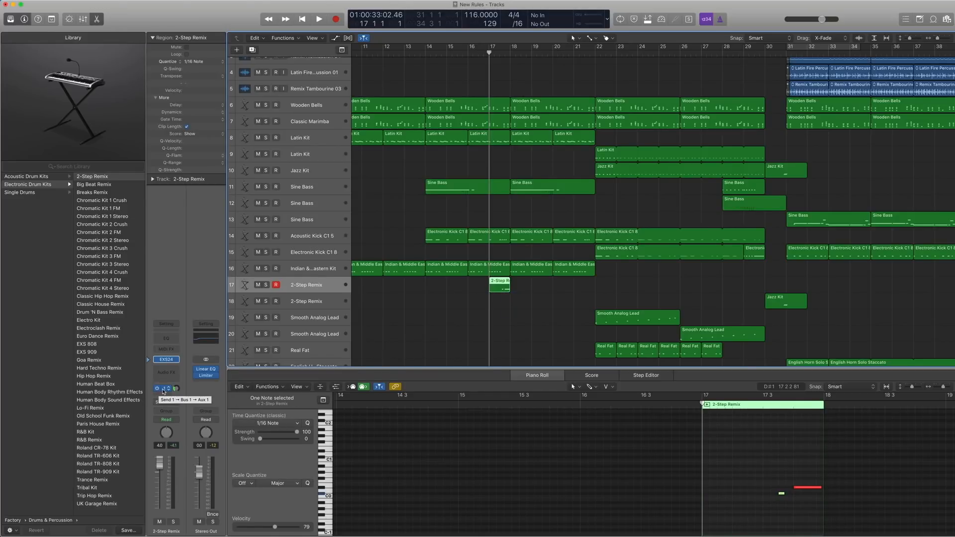
pyautogui.click(163, 391)
pyautogui.click(206, 375)
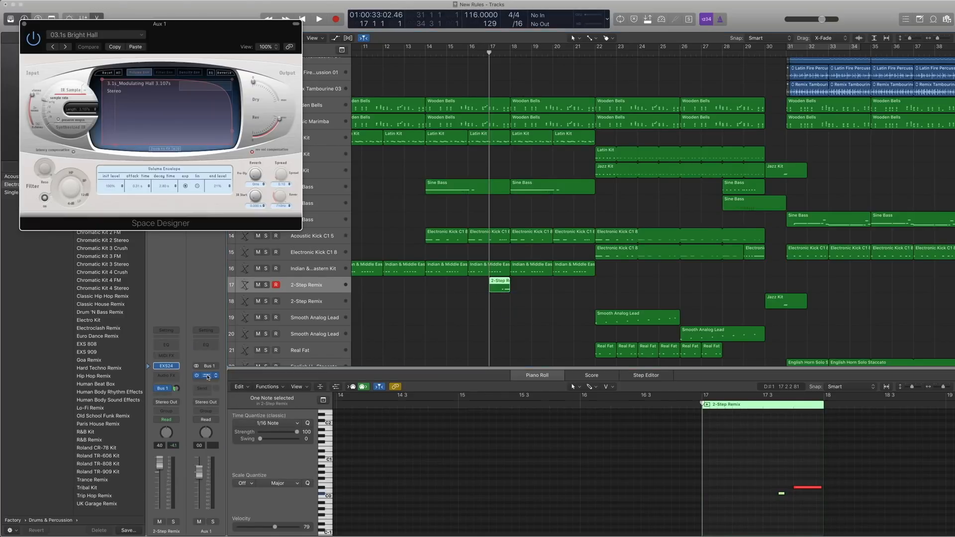
pyautogui.click(141, 36)
pyautogui.moveTo(90, 151)
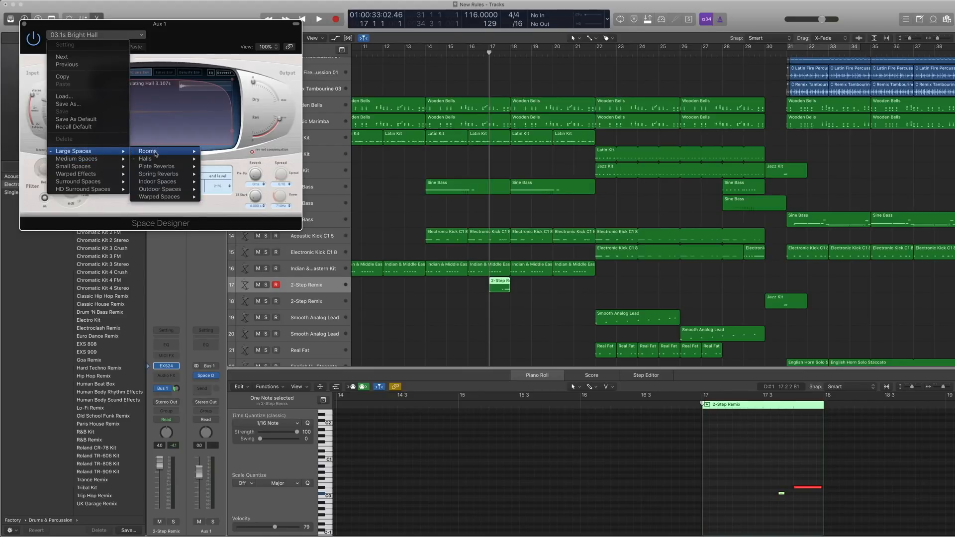
pyautogui.moveTo(149, 158)
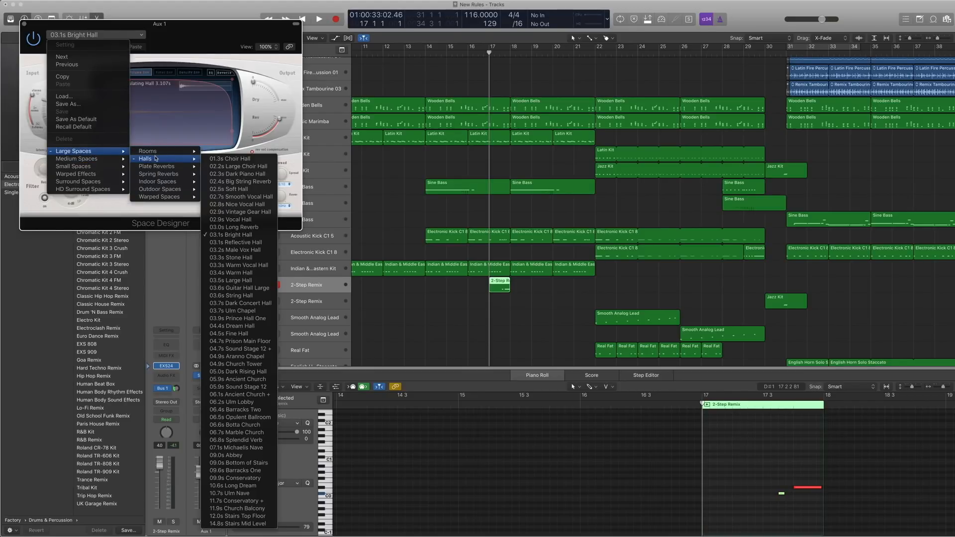
pyautogui.click(288, 104)
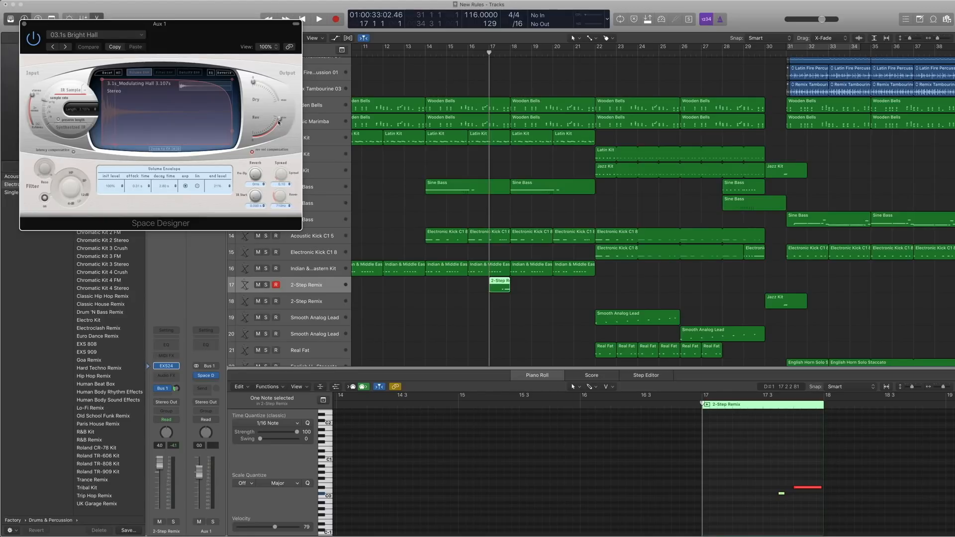
pyautogui.click(25, 24)
# Play the 2-Step Remix region on track 17 soloed again from bar 17, listening to its reverb.
pyautogui.click(498, 288)
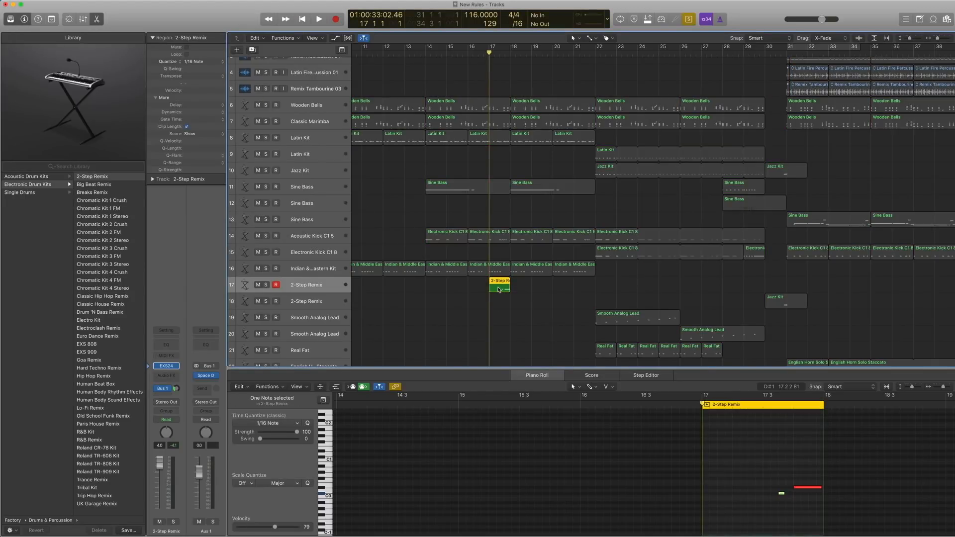
pyautogui.press('space')
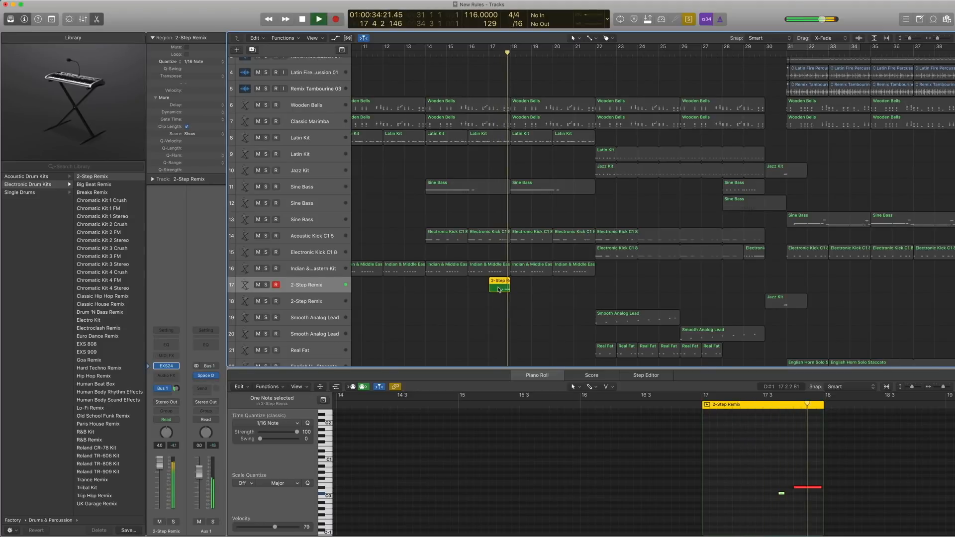
pyautogui.press('space')
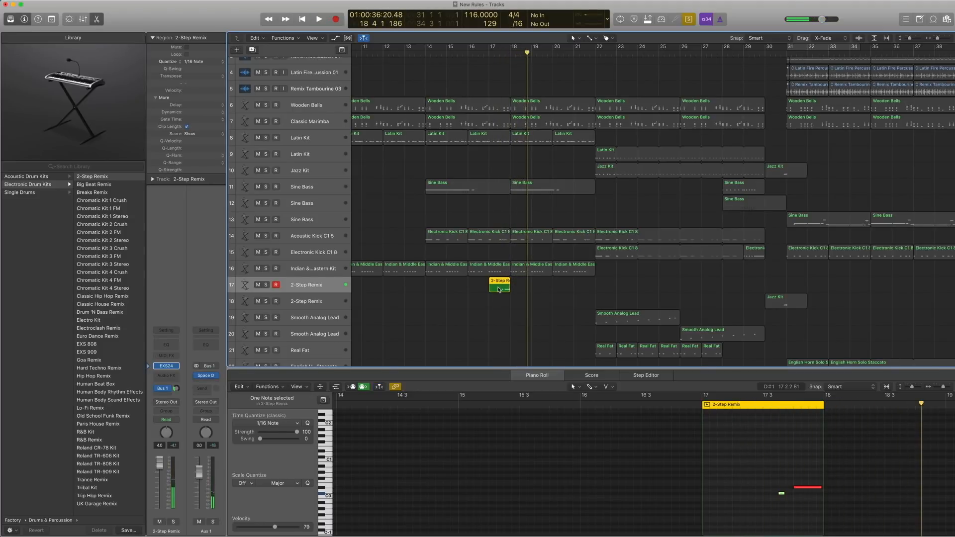
pyautogui.hotkey('ctrl', 's')
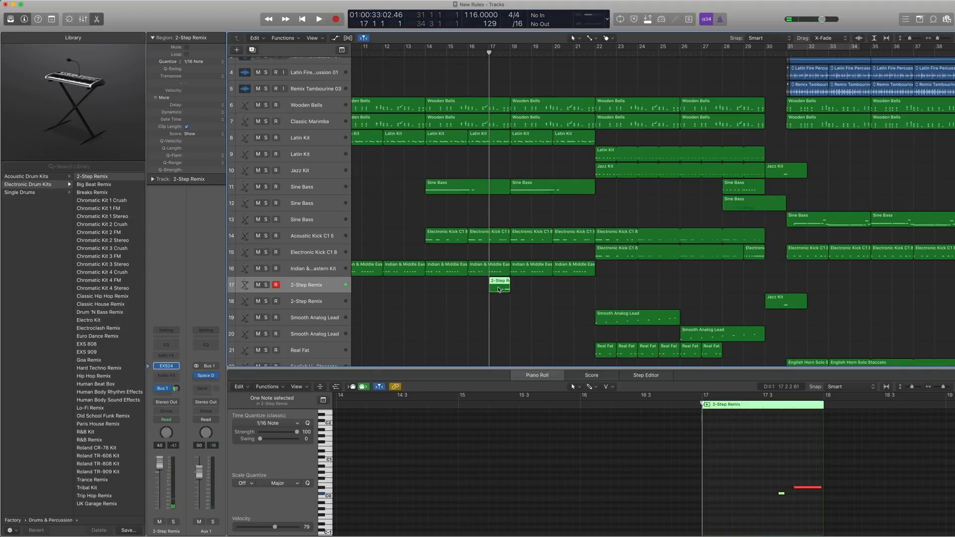
# Select the regions around bars 16 to 19 on the Wooden Bells through 2-Step Remix tracks and play them soloed together.
pyautogui.moveTo(526, 323); pyautogui.dragTo(480, 105)
pyautogui.hotkey('ctrl', 's')
pyautogui.press('space')
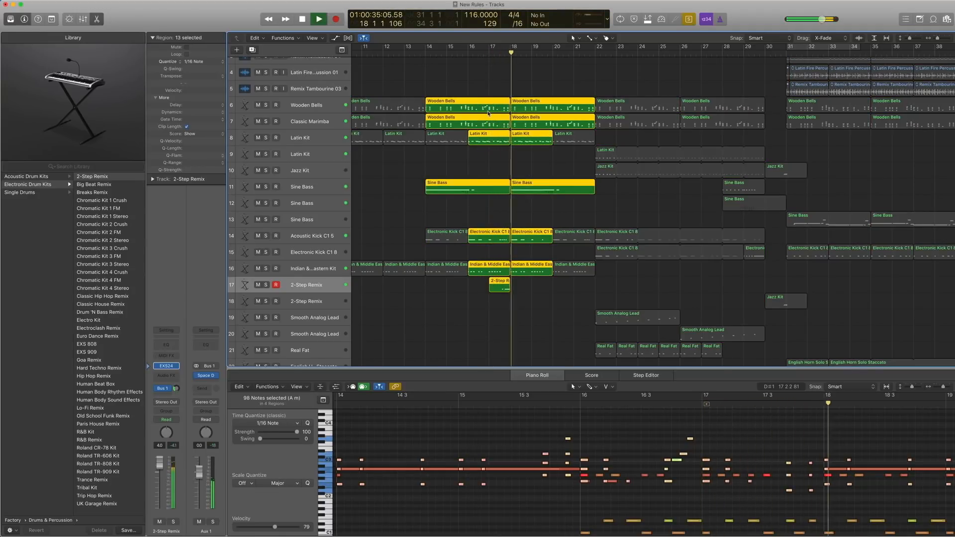
pyautogui.press('space')
pyautogui.hotkey('ctrl', 's')
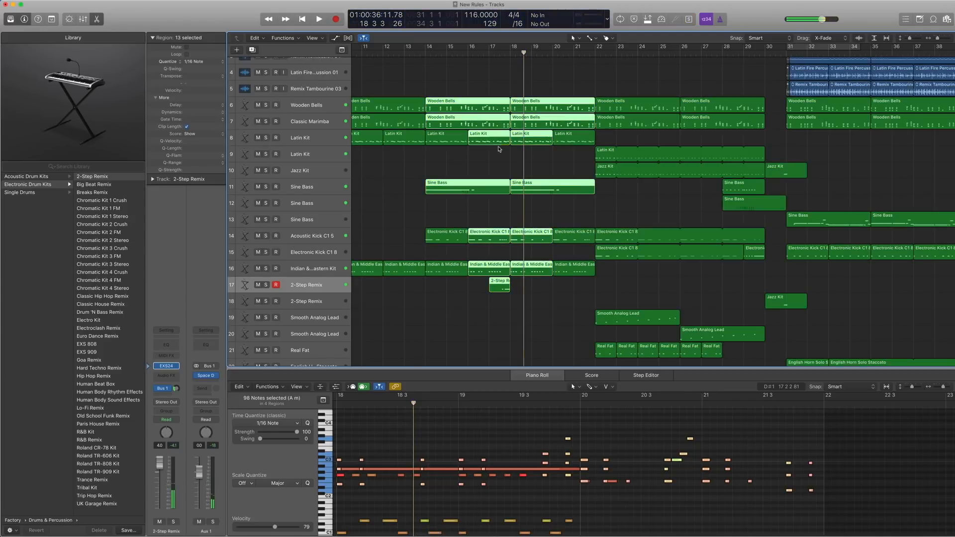
# Deselect all regions and hide the Piano Roll to show more of the arrangement.
pyautogui.click(487, 160)
pyautogui.hscroll(1, 496, 154)
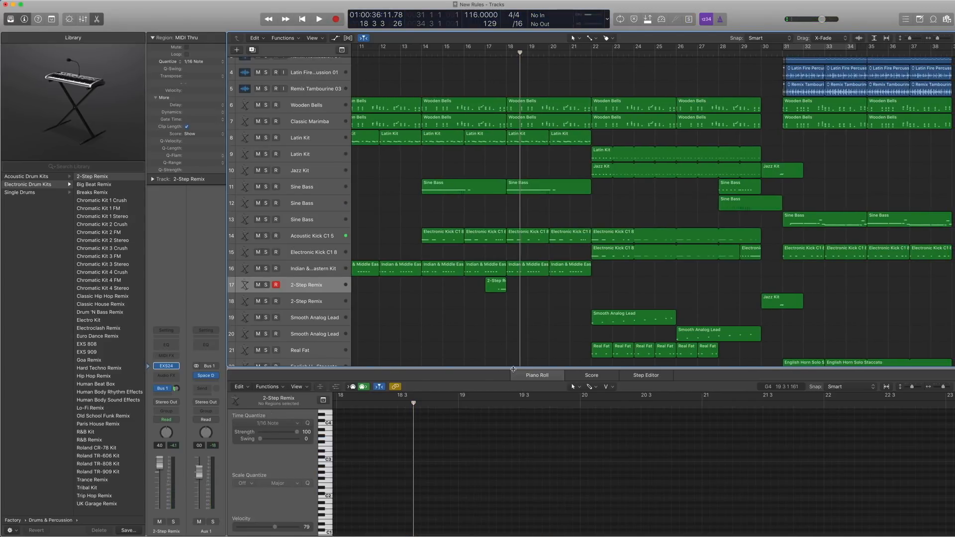
pyautogui.press('p')
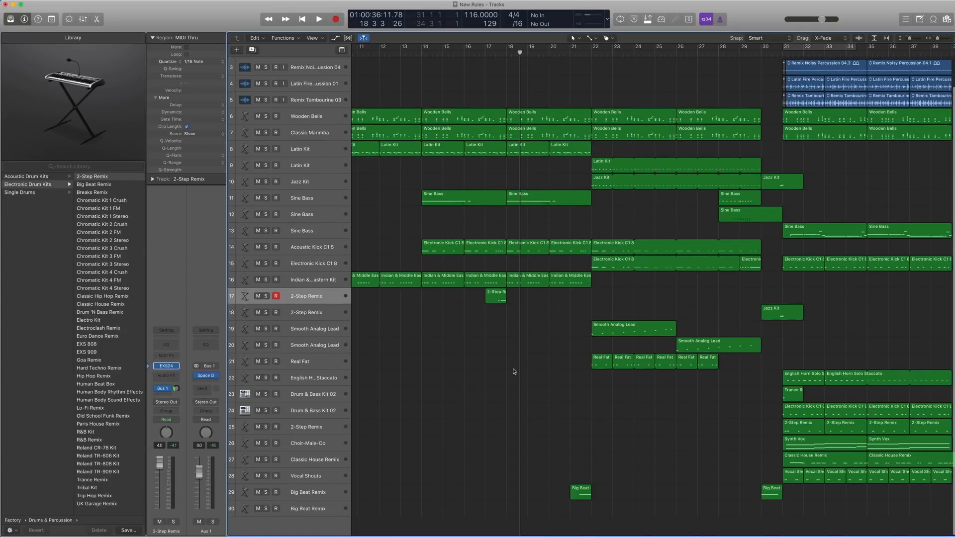
# Place the playhead at 21 4 1, select the Big Beat Remix track 29 and show its EXS24 patch in the Library.
pyautogui.hscroll(3, 547, 300)
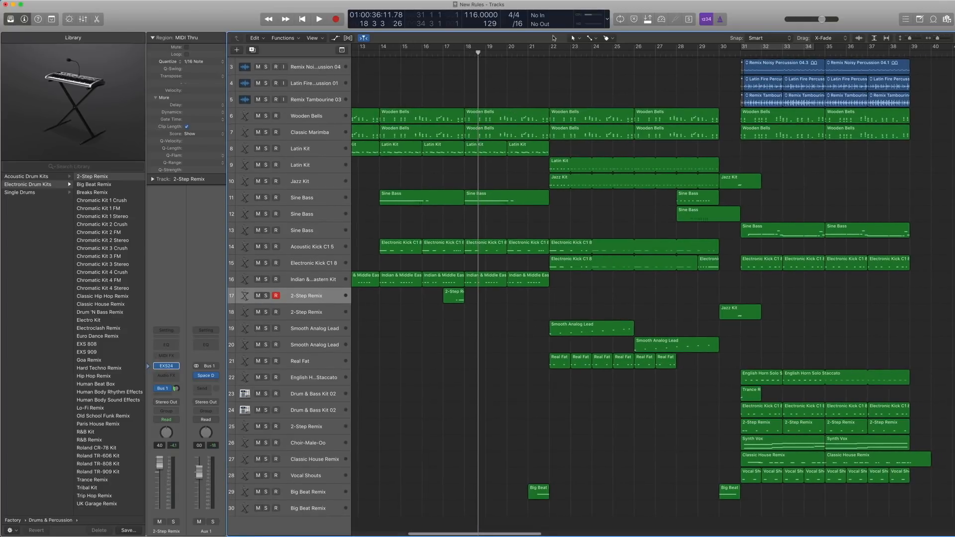
pyautogui.click(542, 55)
pyautogui.click(539, 492)
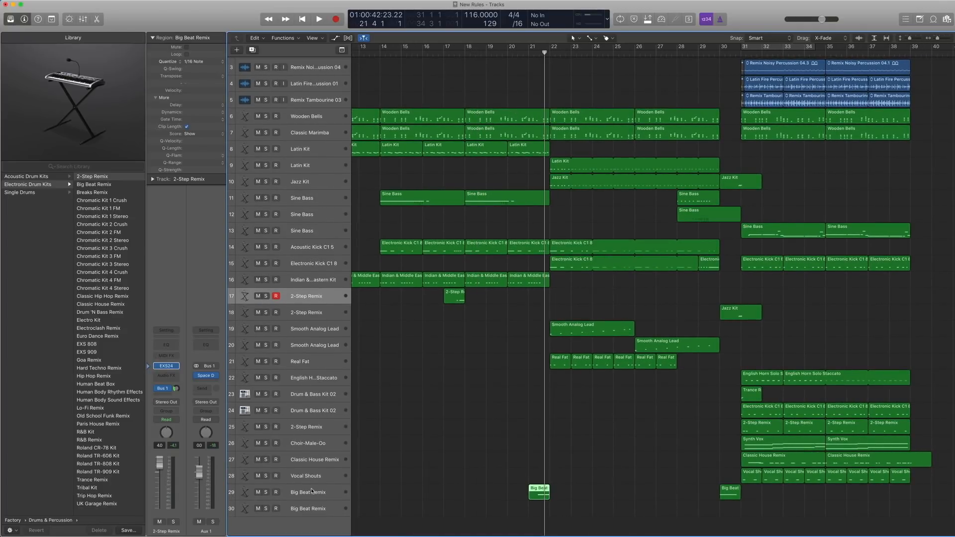
pyautogui.click(315, 492)
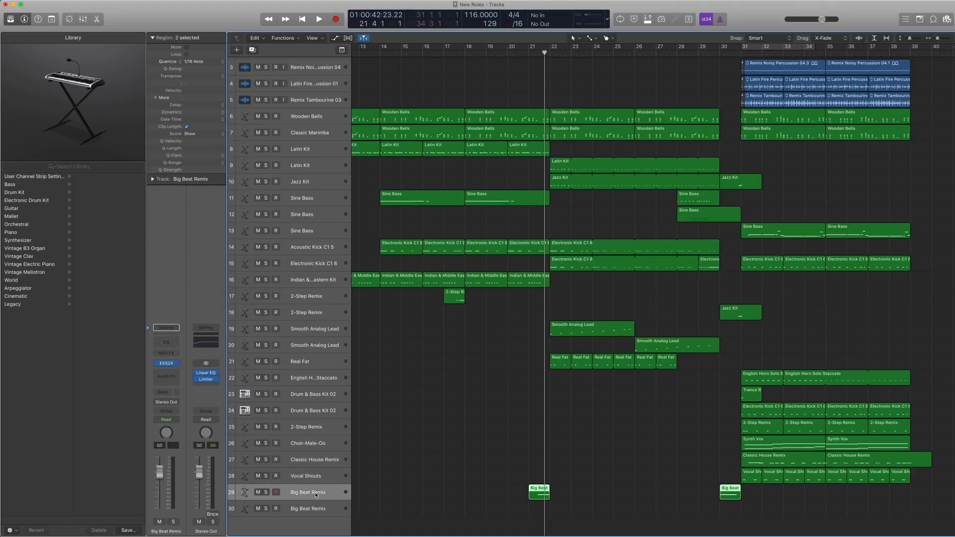
pyautogui.click(150, 365)
pyautogui.hscroll(-3, 443, 450)
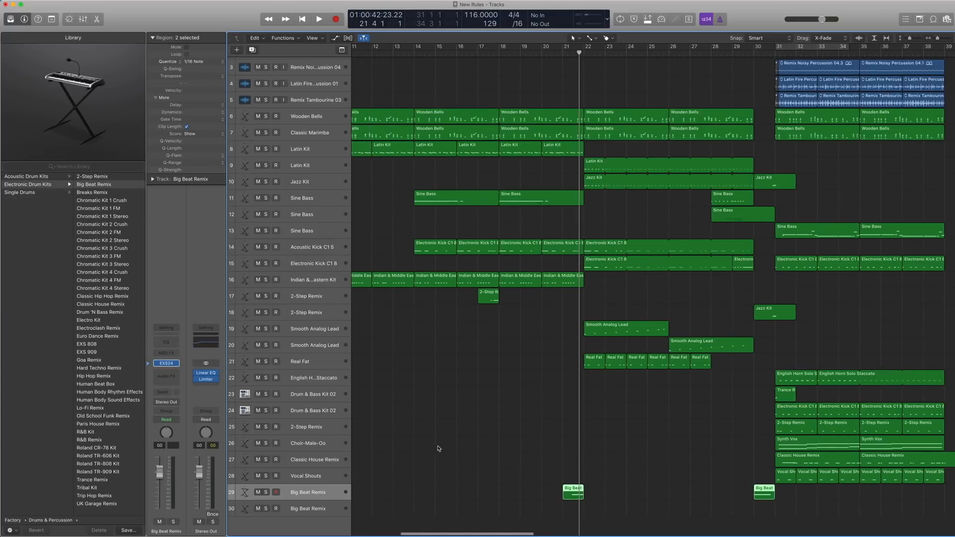
# Check where the Big Beat Remix patch sits in the Library's Drums & Percussion folders.
pyautogui.hscroll(-3, 39, 190)
pyautogui.hscroll(3, 39, 191)
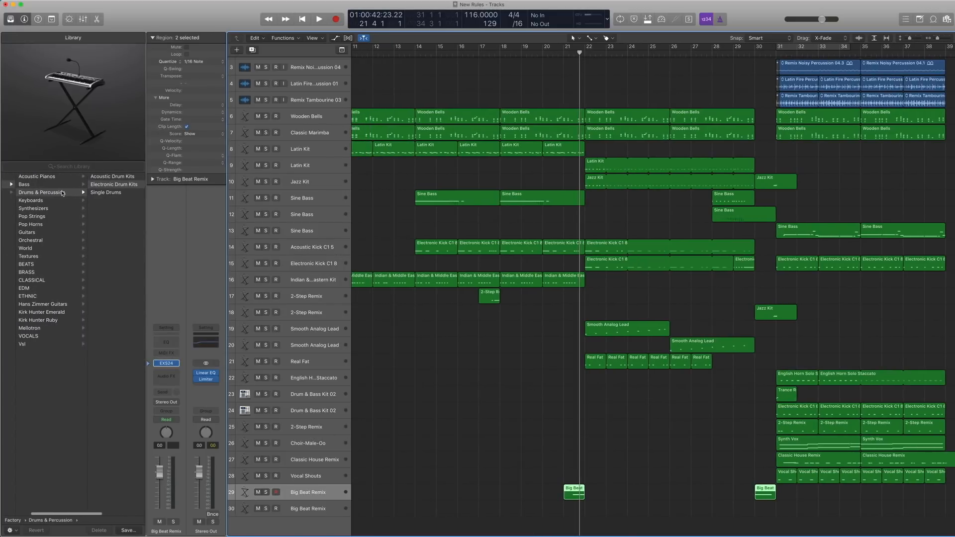
pyautogui.hscroll(2, 83, 192)
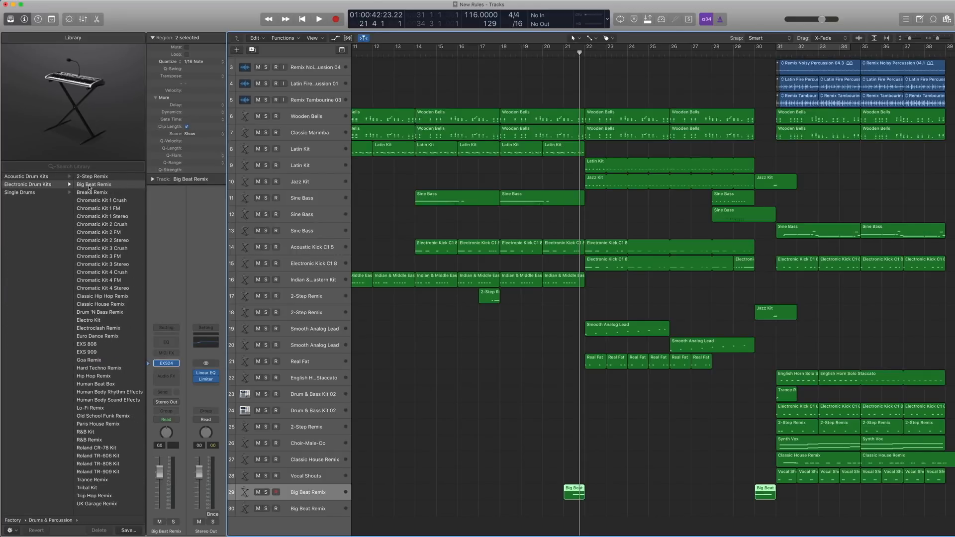
# Open the Big Beat Remix region at bar 21 in the Piano Roll, audition its C#4 note and play the passage with the other tracks.
pyautogui.doubleClick(570, 492)
pyautogui.click(765, 469)
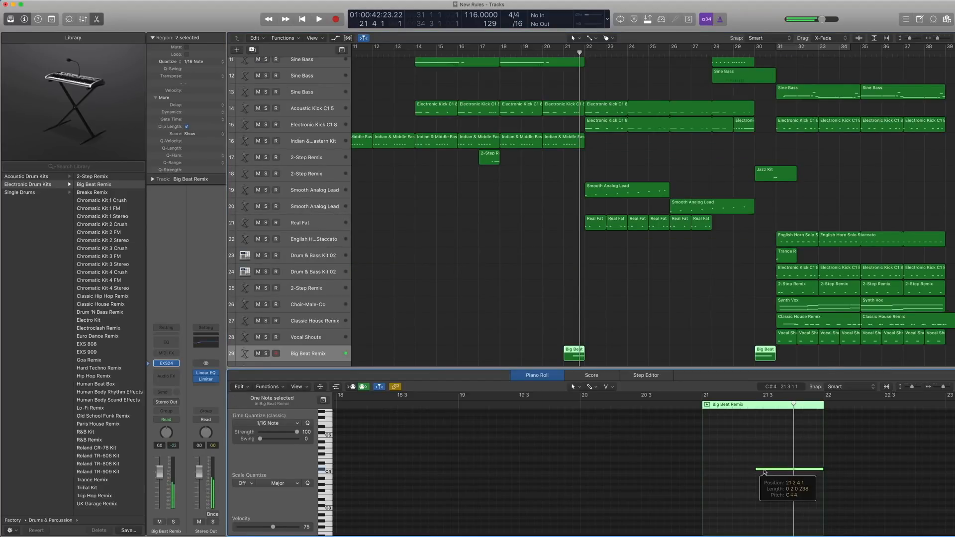
pyautogui.press('space')
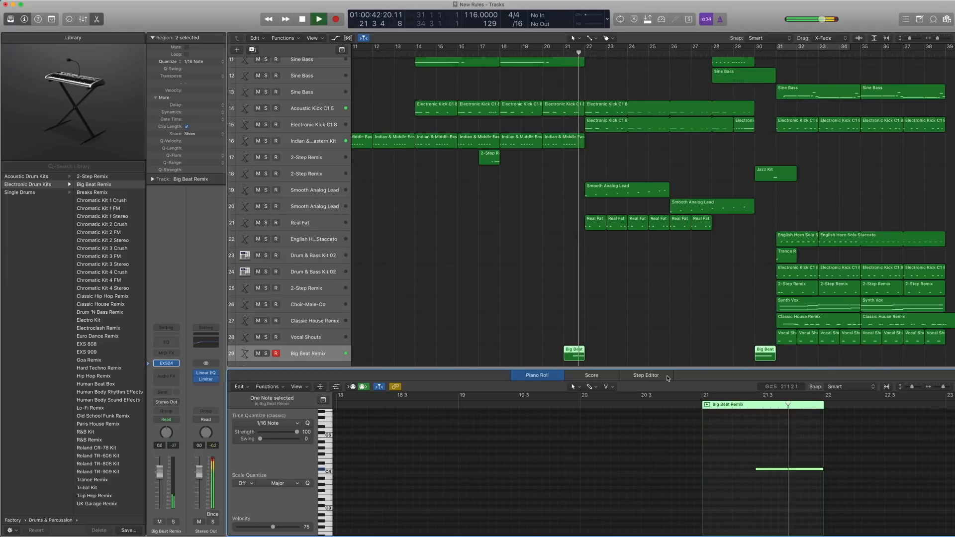
pyautogui.press('space')
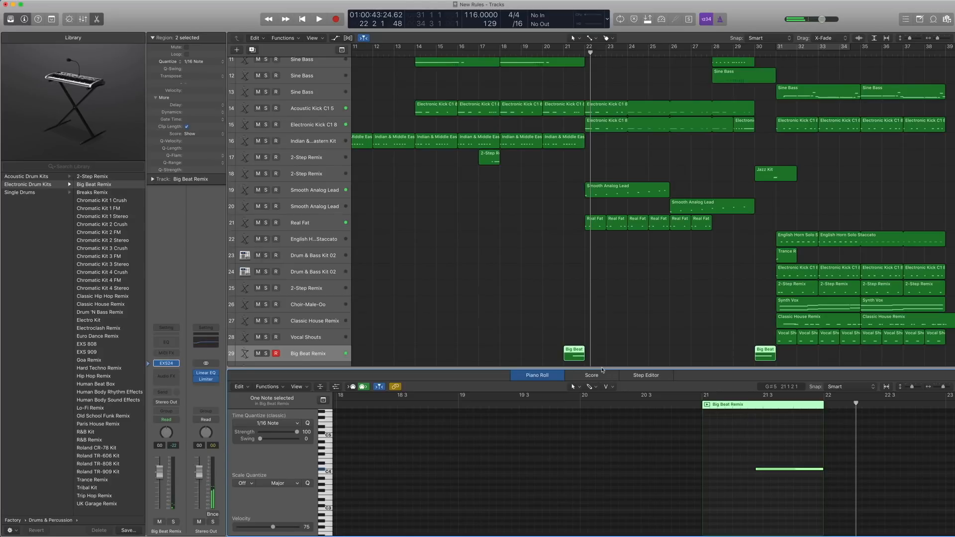
# Hide the Piano Roll, clear the region selection and show more bars of the arrangement.
pyautogui.press('e')
pyautogui.click(490, 301)
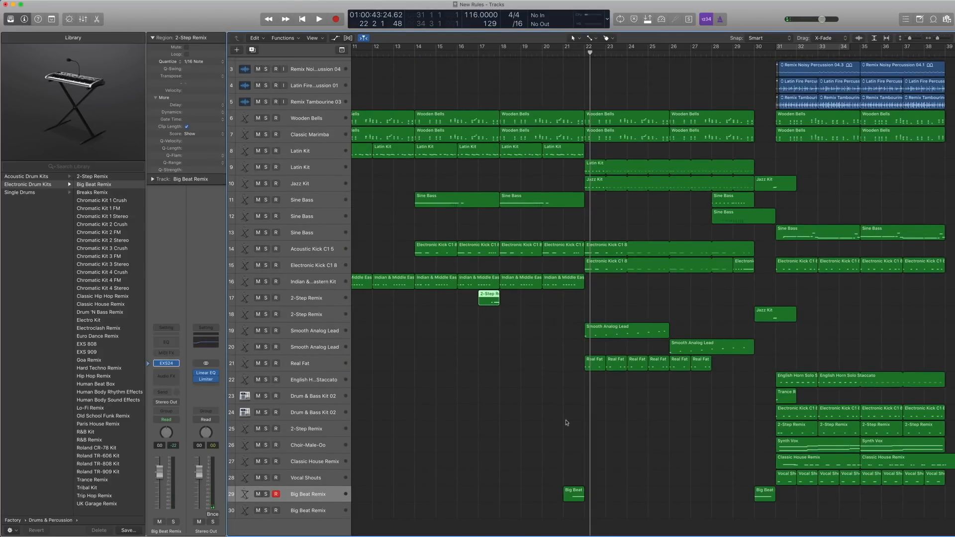
pyautogui.click(572, 498)
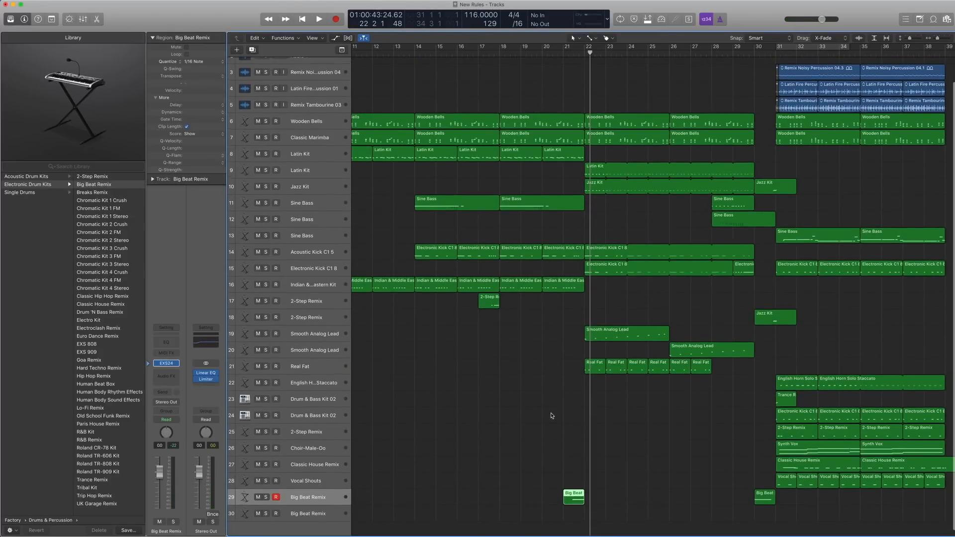
pyautogui.click(549, 414)
pyautogui.press('super+Left')
pyautogui.hscroll(3, 576, 351)
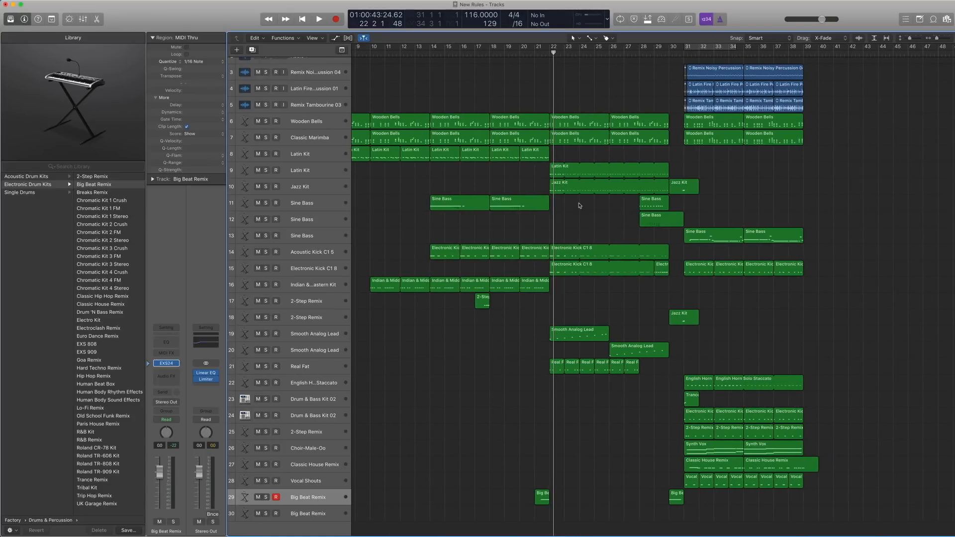
# Select the Latin Kit region on track 9 and play it soloed from bar 22.
pyautogui.click(306, 171)
pyautogui.press(',')
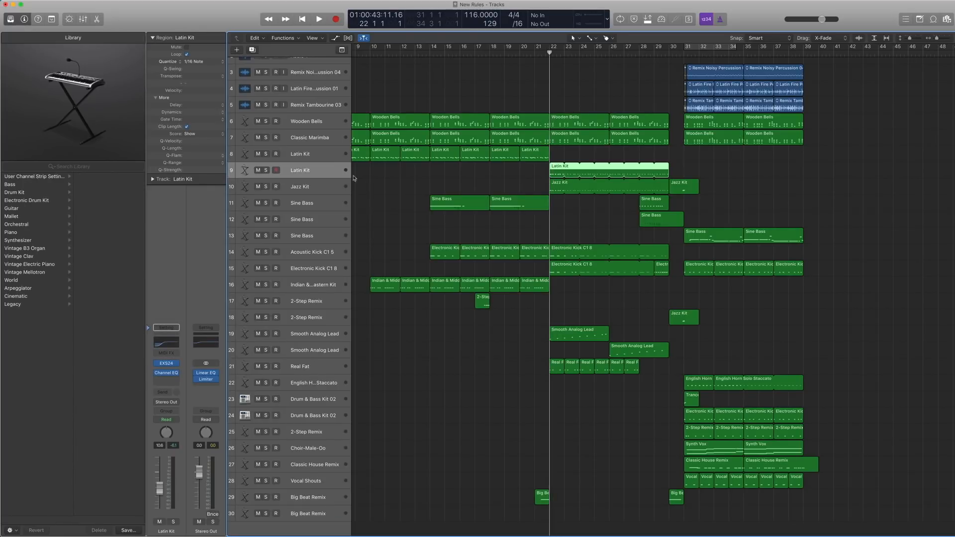
pyautogui.moveTo(692, 167); pyautogui.dragTo(553, 168)
pyautogui.hotkey('ctrl', 's')
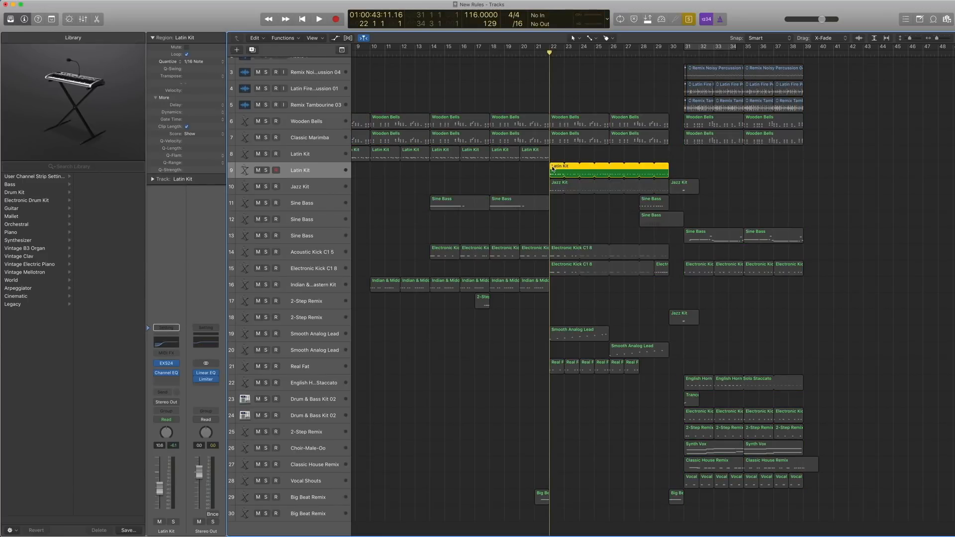
pyautogui.press('space')
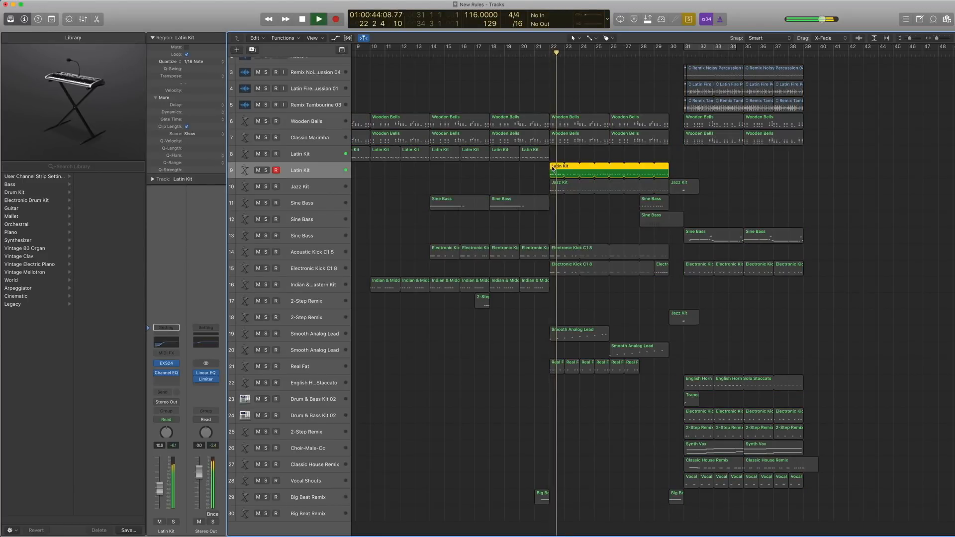
pyautogui.press('space')
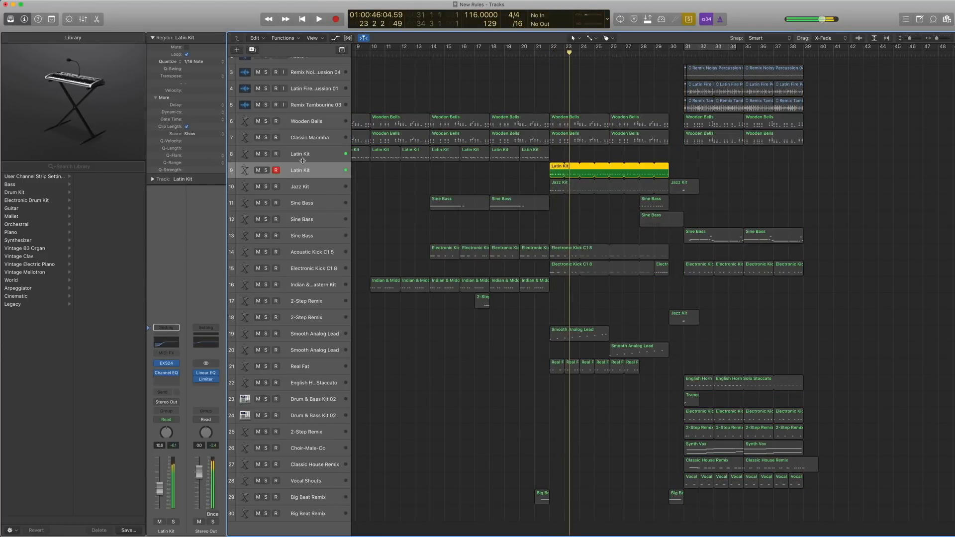
# Compare the Latin Kit tracks 8 and 9, then open track 9's region in the Piano Roll and replay it soloed from bar 22.
pyautogui.click(305, 158)
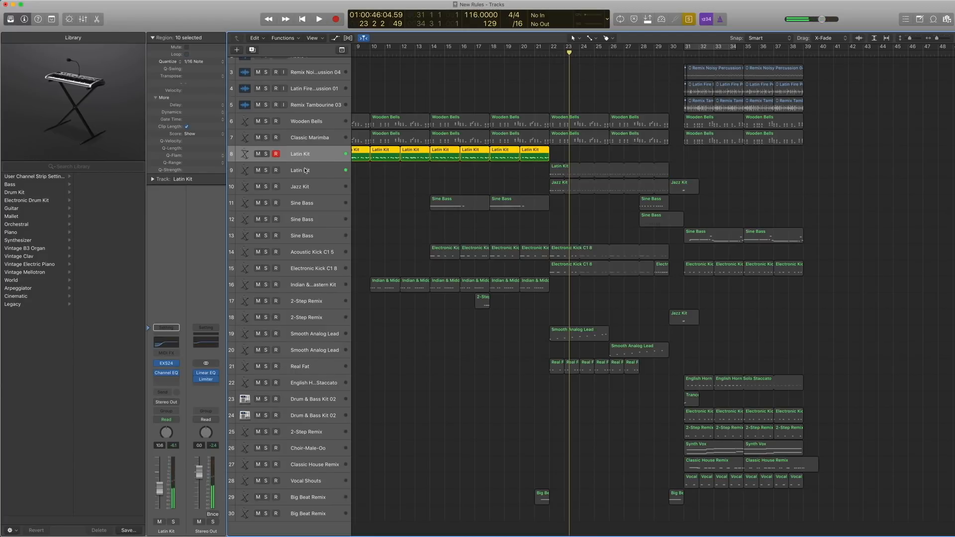
pyautogui.click(306, 171)
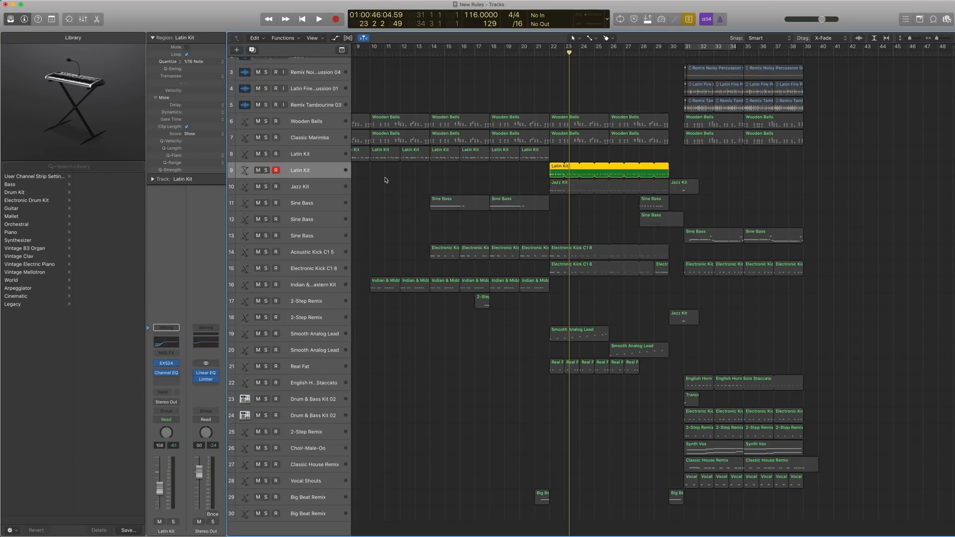
pyautogui.doubleClick(559, 173)
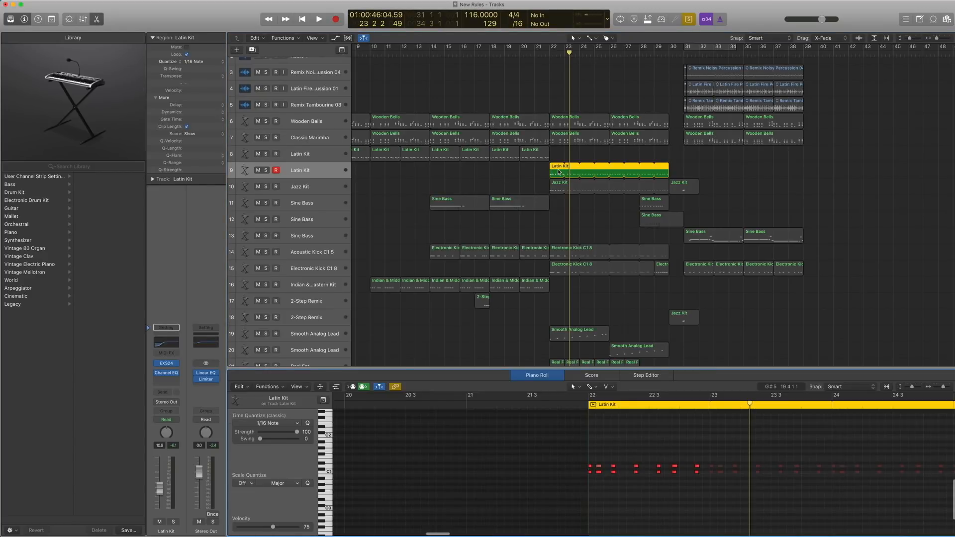
pyautogui.press('space')
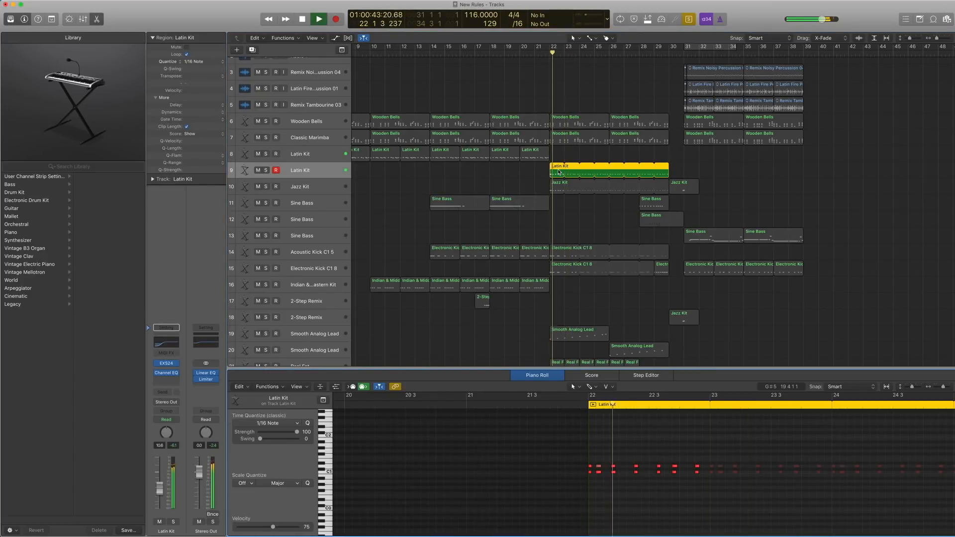
pyautogui.press('space')
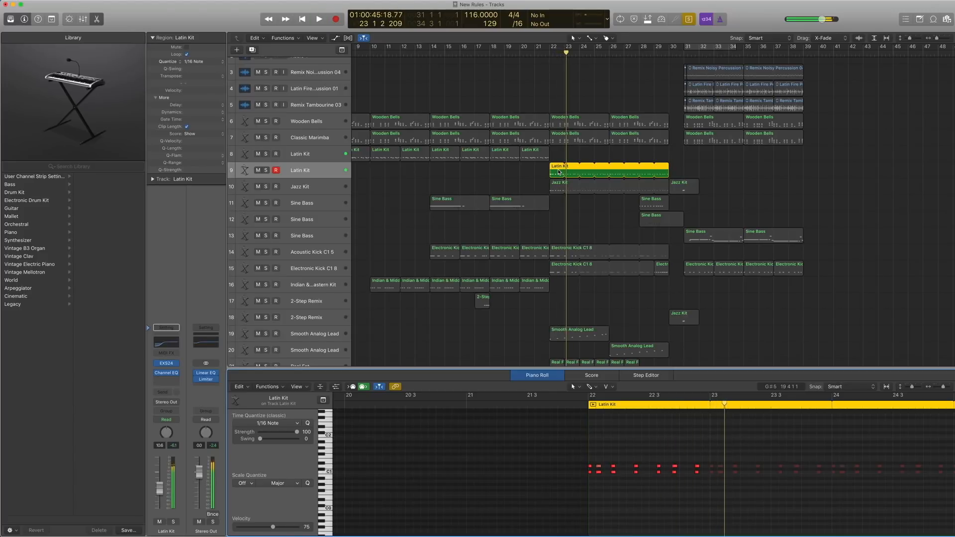
# Select the Jazz Kit track 10 and check its EXS24 patch under Acoustic Drum Kits in the Library.
pyautogui.click(305, 187)
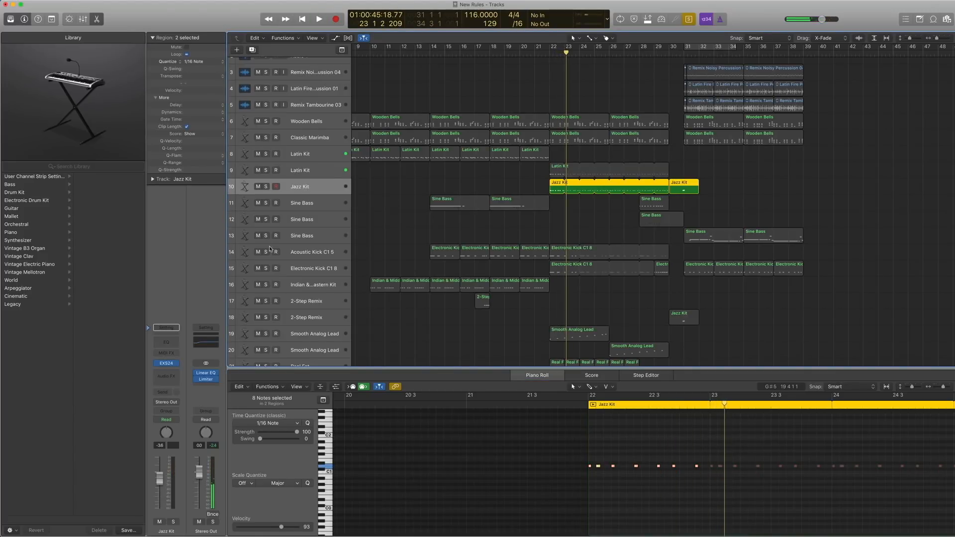
pyautogui.click(149, 363)
pyautogui.hscroll(-5, 58, 247)
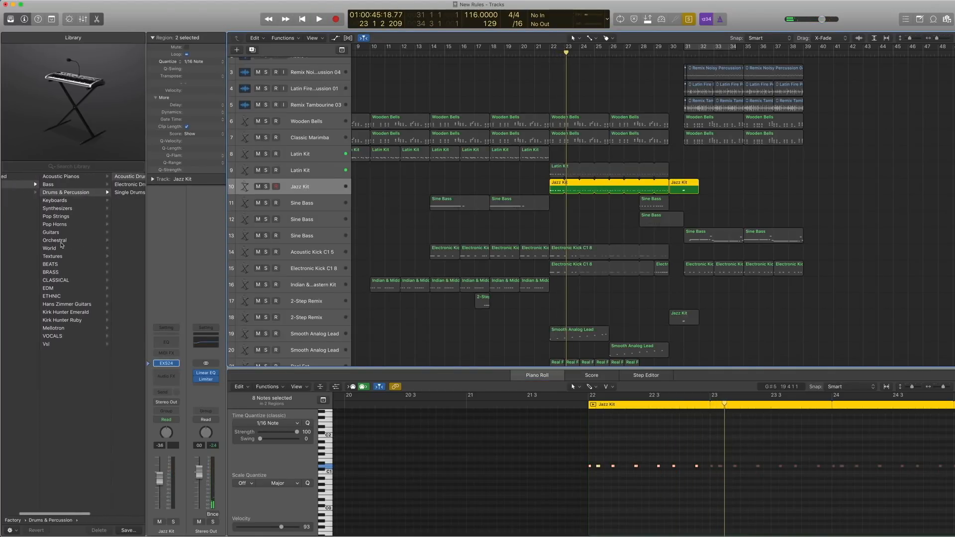
pyautogui.hscroll(3, 65, 200)
pyautogui.hscroll(2, 76, 186)
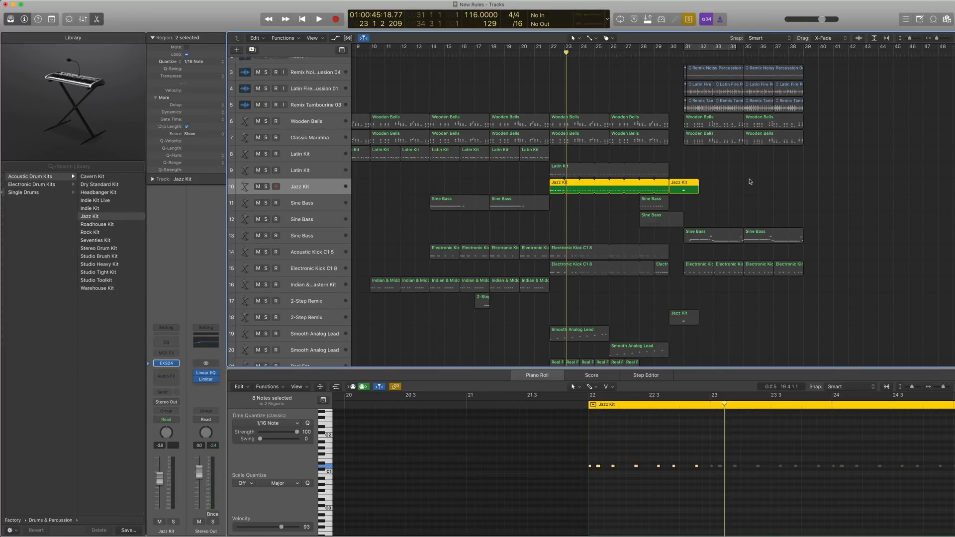
# Select only the Jazz Kit region starting at bar 22 on track 10 and play it soloed.
pyautogui.click(567, 201)
pyautogui.click(563, 188)
pyautogui.hotkey('shift', 'space')
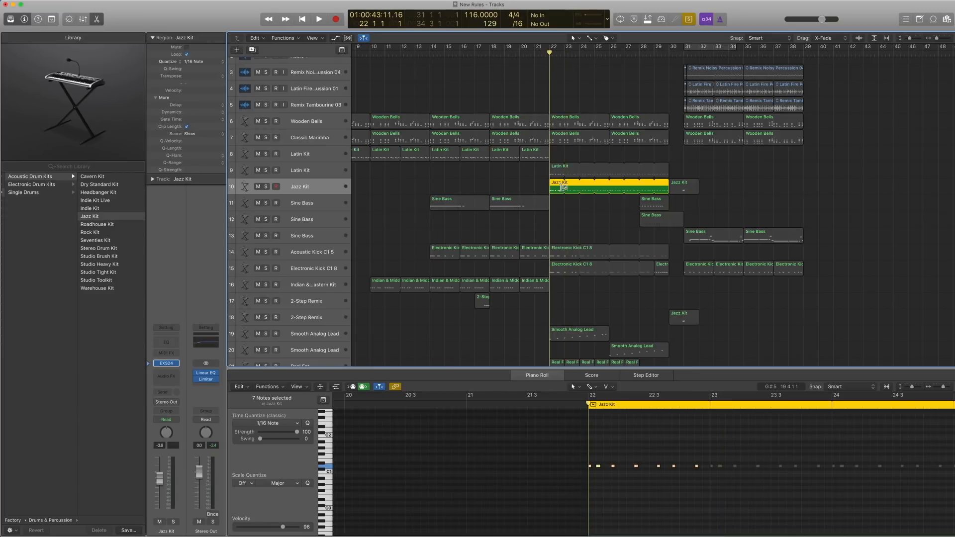
pyautogui.press('space')
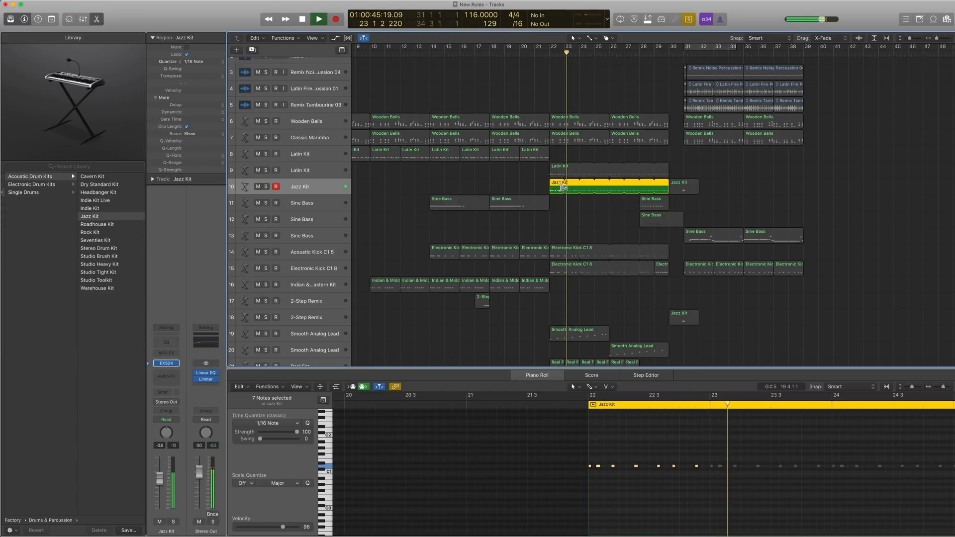
pyautogui.press('space')
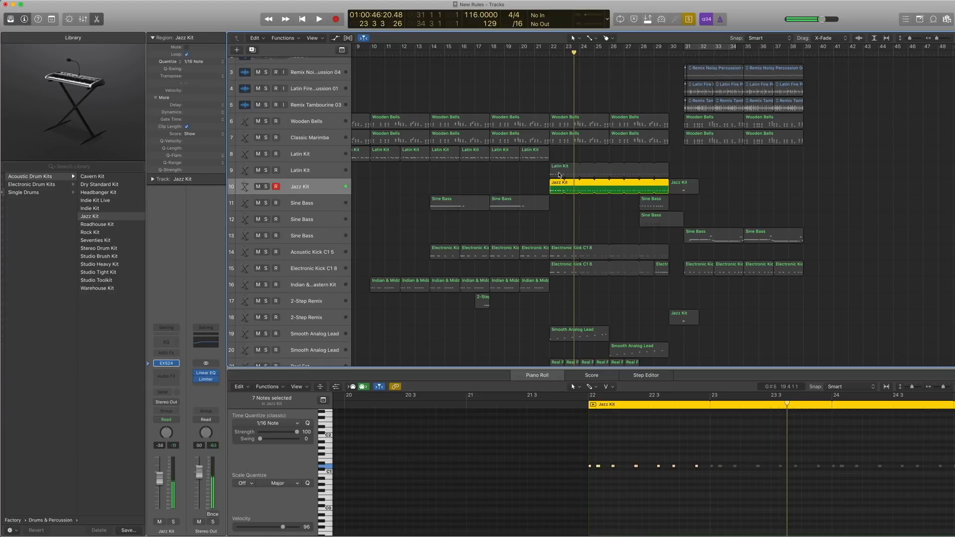
# Add the Latin Kit region on track 9 to the selection, play both soloed from bar 22, and turn Solo off.
pyautogui.keyDown('shift'); pyautogui.click(559, 175); pyautogui.keyUp('shift')
pyautogui.hotkey('shift', 'space')
pyautogui.press('space')
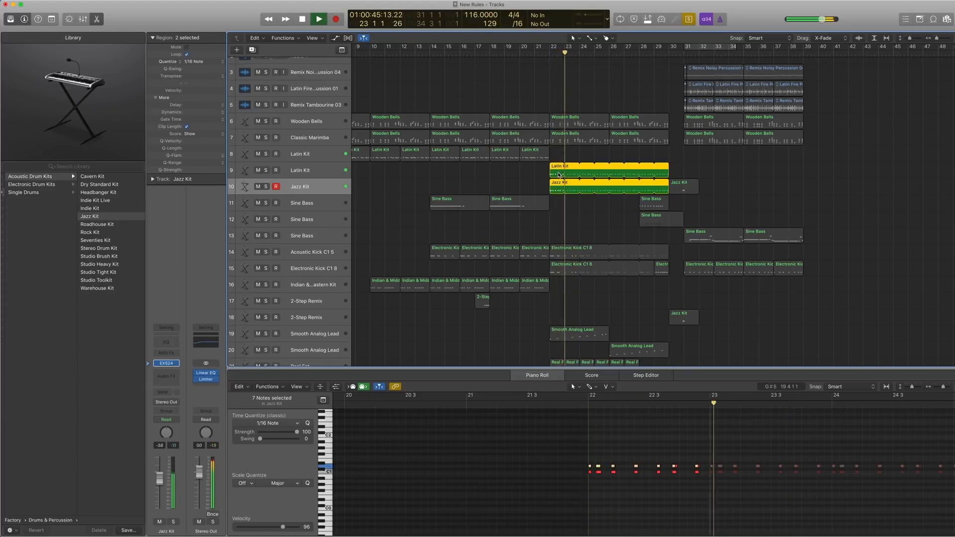
pyautogui.press('space')
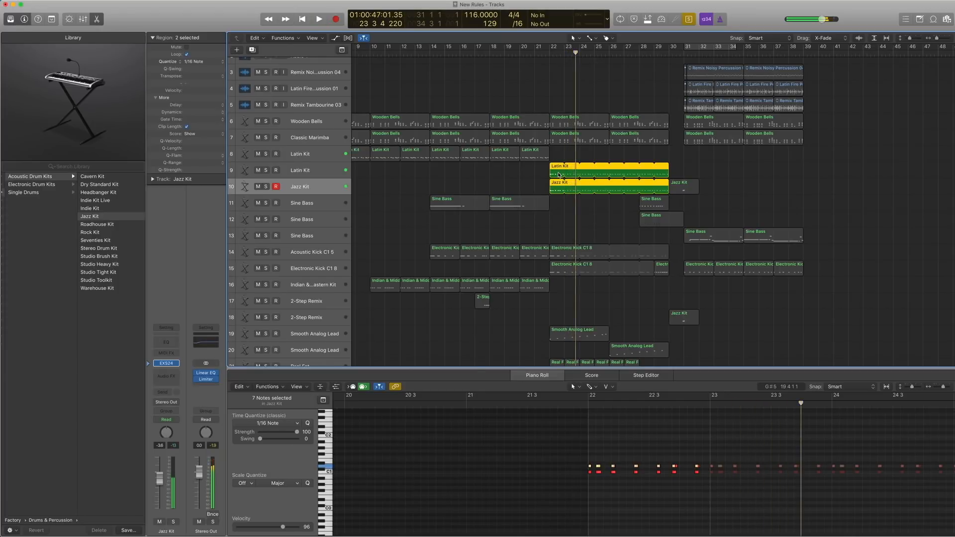
pyautogui.hotkey('ctrl', 's')
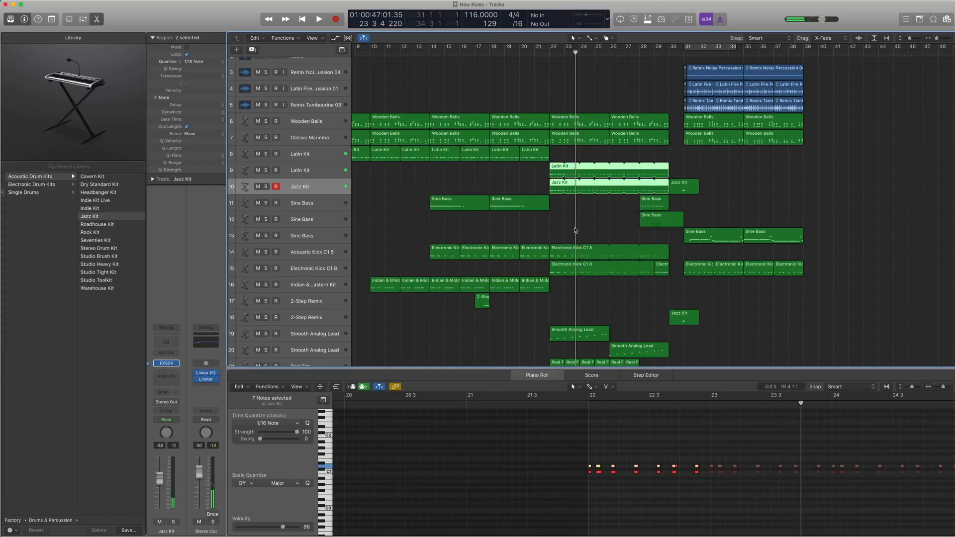
# Select the Electronic Kick C1 8 track 15 and play its regions soloed from bar 22.
pyautogui.scroll(-1, 575, 230)
pyautogui.click(556, 242)
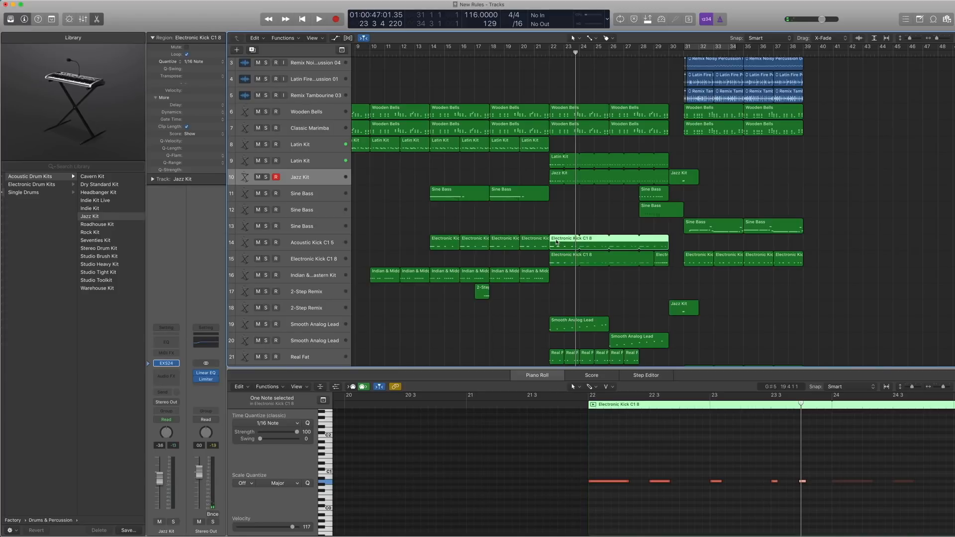
pyautogui.click(308, 259)
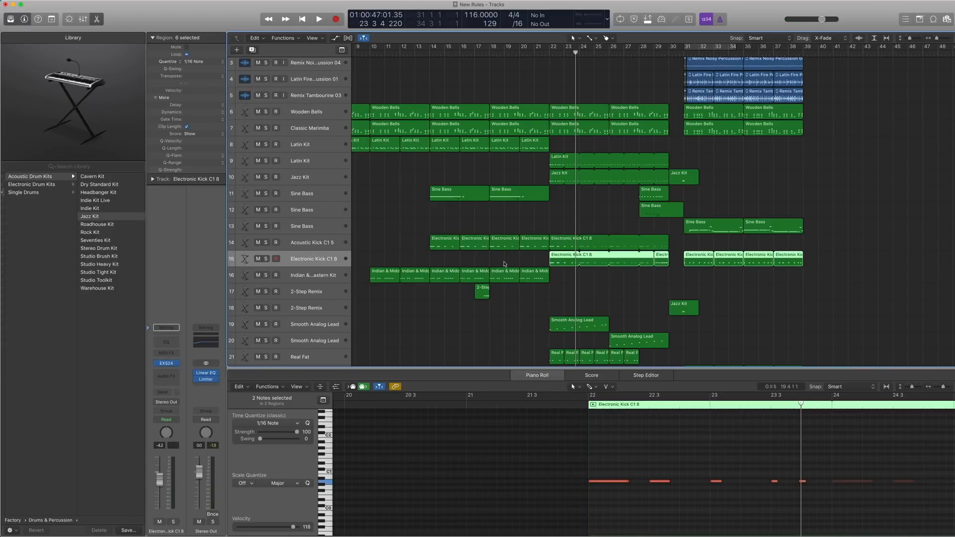
pyautogui.hotkey('ctrl', 's')
pyautogui.press(',')
pyautogui.press(',')
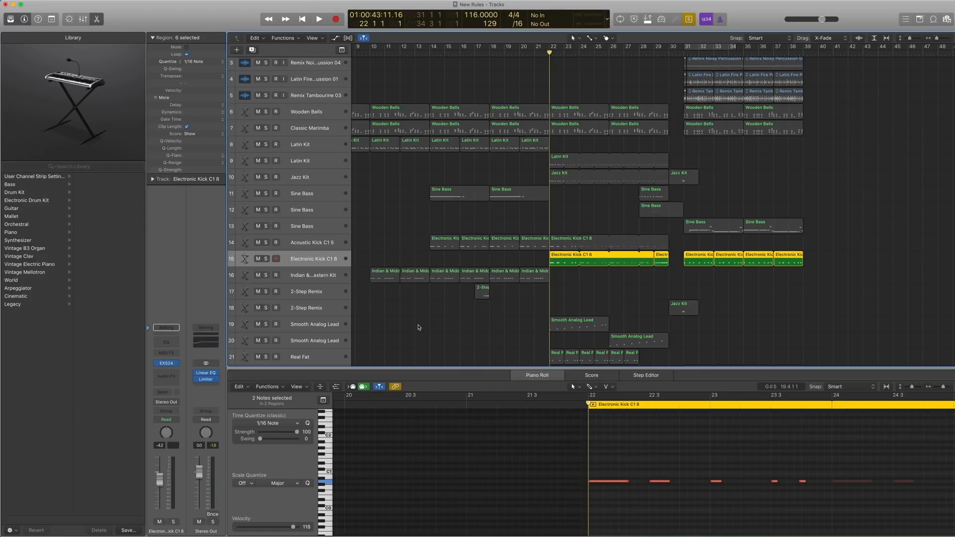
pyautogui.press('space')
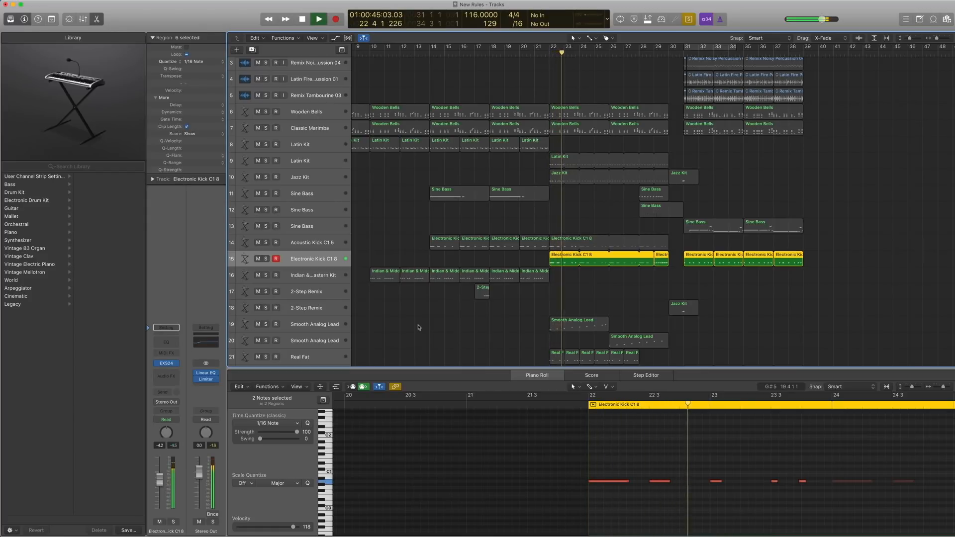
pyautogui.press('space')
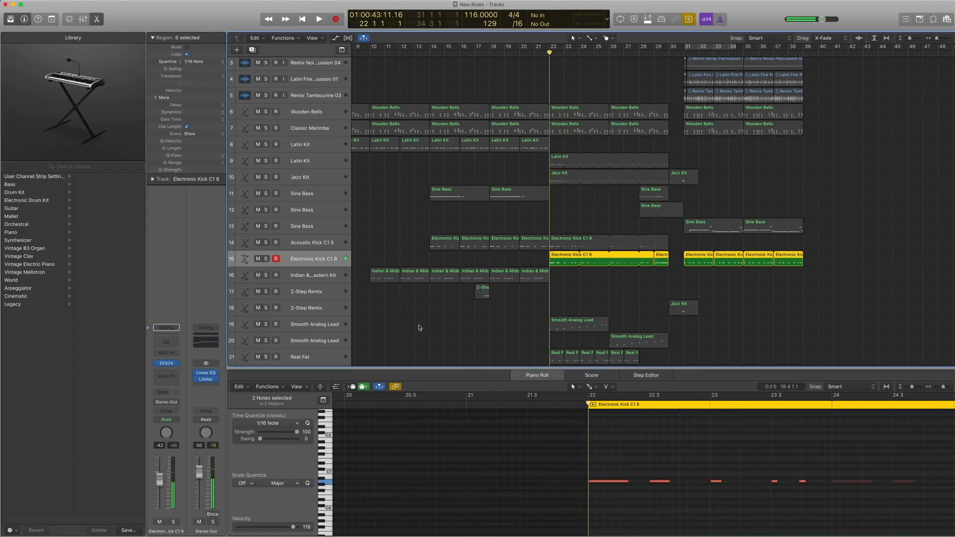
# Select only the bar 22 region on kick track 15 and check its EXS24 patch under Single Drums in the Library.
pyautogui.keyDown('shift'); pyautogui.click(564, 245); pyautogui.keyUp('shift')
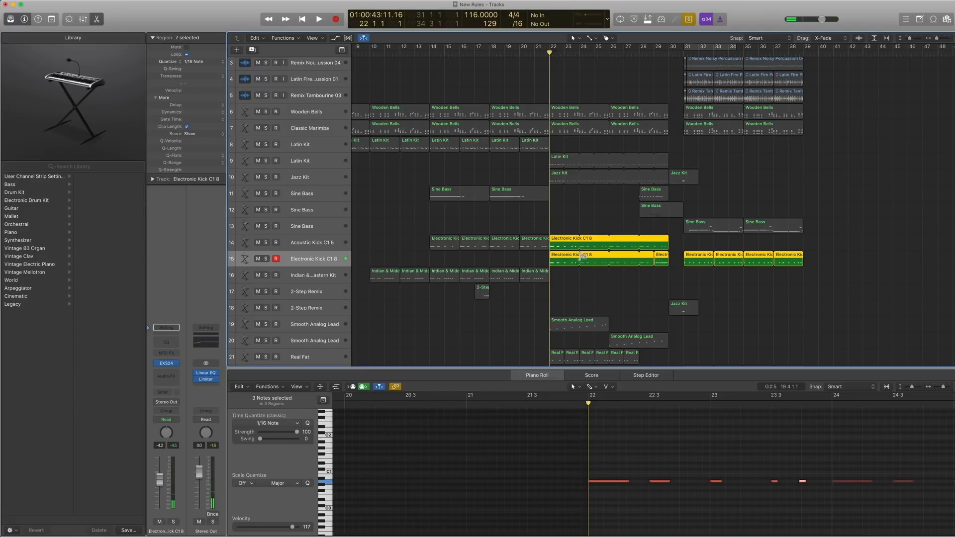
pyautogui.click(566, 271)
pyautogui.click(563, 263)
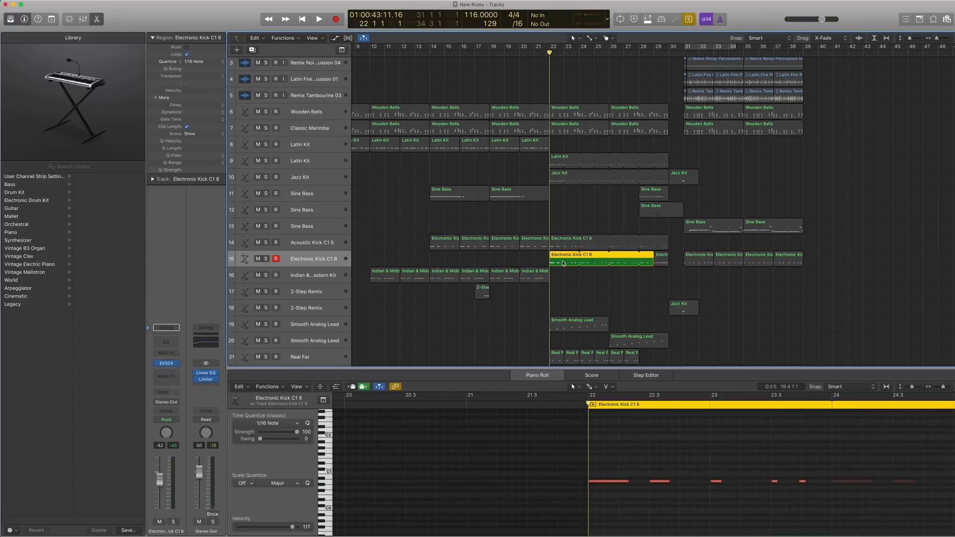
pyautogui.click(151, 364)
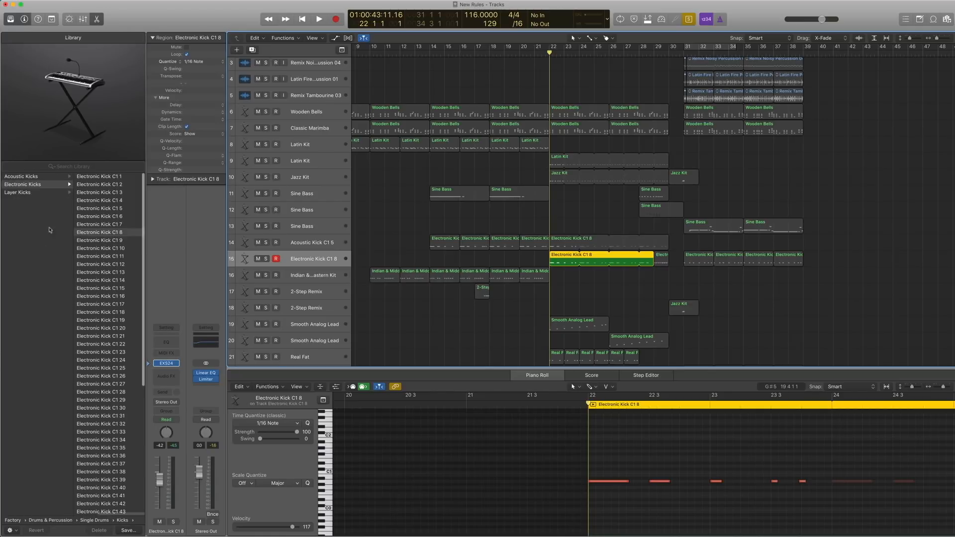
pyautogui.hscroll(-2, 36, 211)
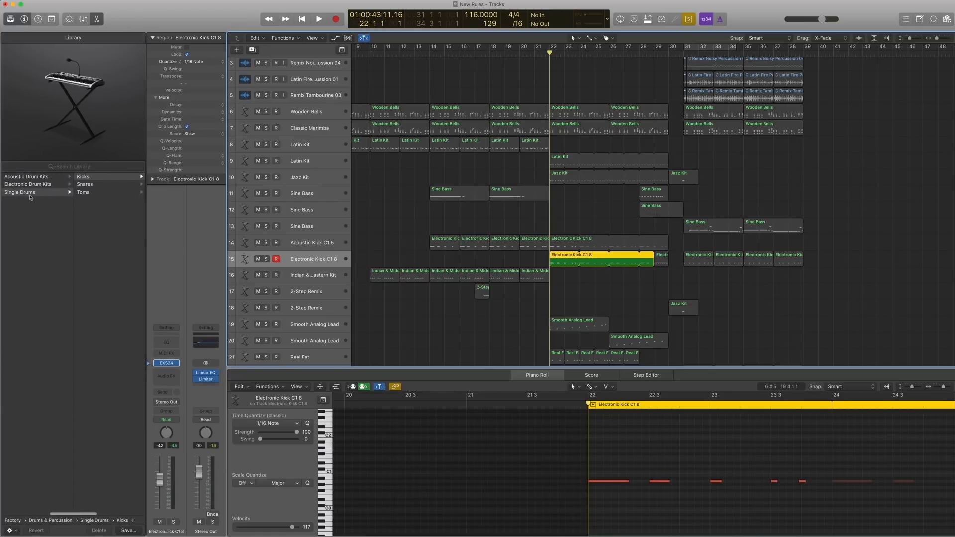
pyautogui.hscroll(3, 30, 196)
pyautogui.hscroll(3, 33, 185)
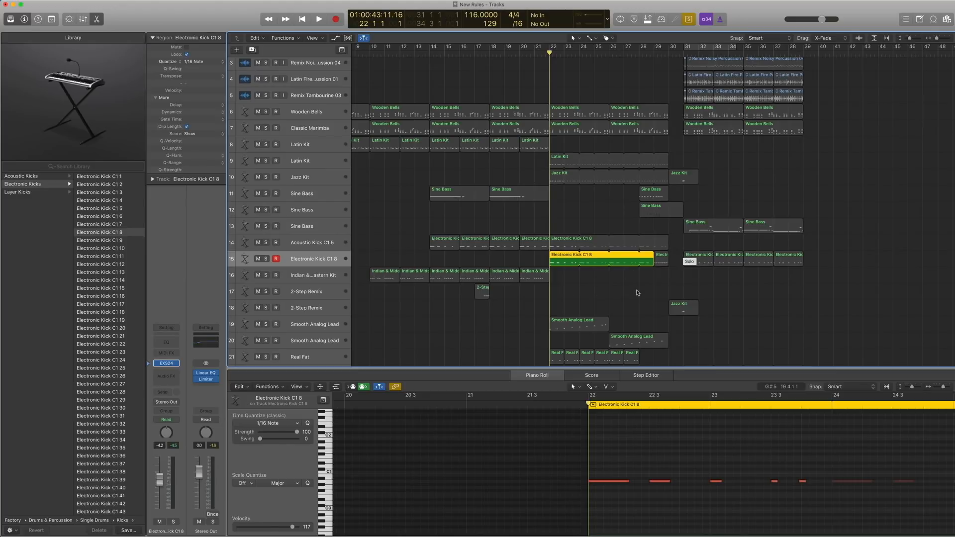
# Select the bar 22 kick regions on tracks 14 and 15, play them soloed together, and return the playhead to bar 22.
pyautogui.moveTo(635, 290); pyautogui.dragTo(565, 243)
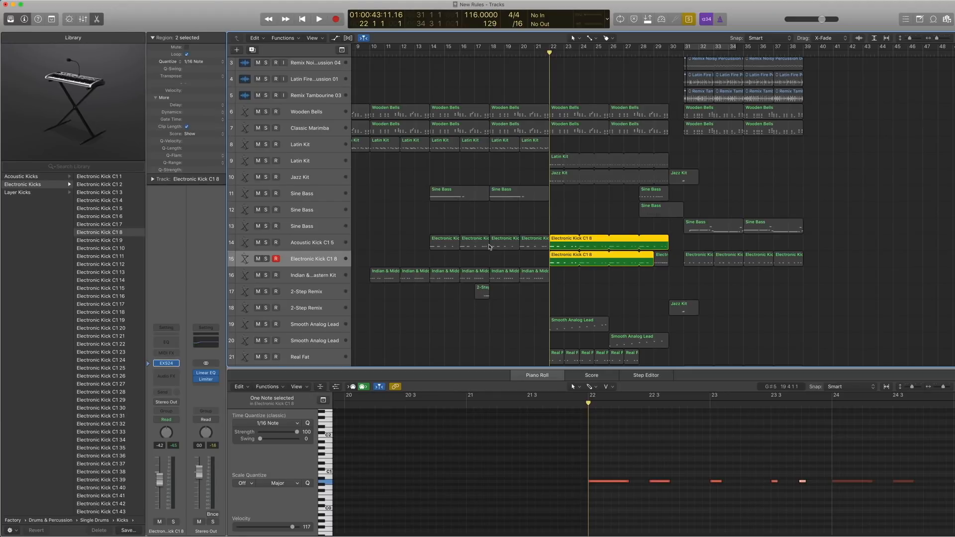
pyautogui.press('space')
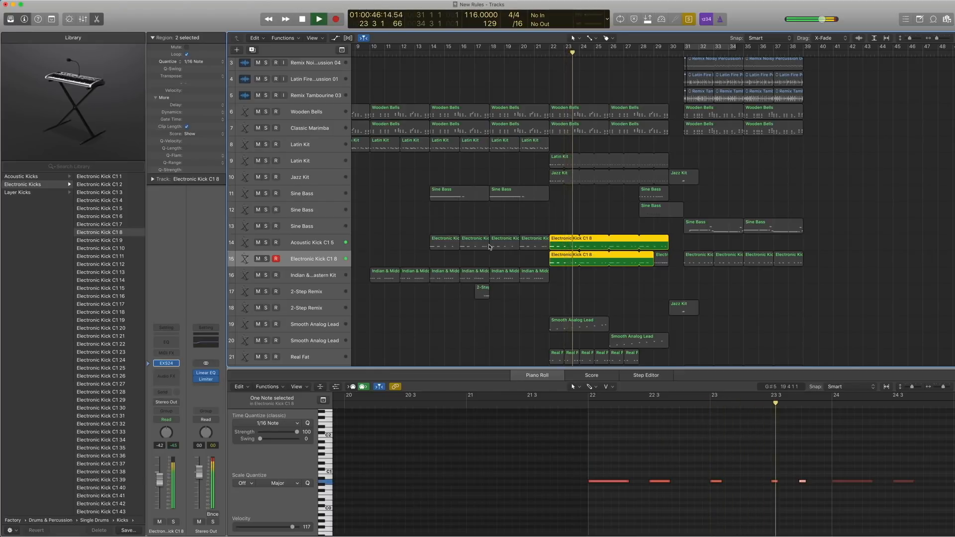
pyautogui.press('space')
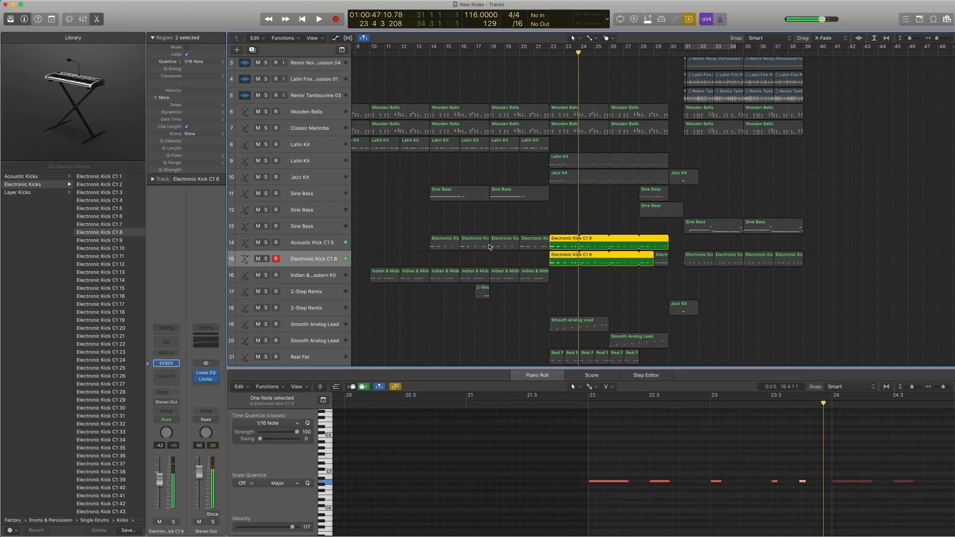
pyautogui.moveTo(562, 274); pyautogui.dragTo(561, 242)
pyautogui.hotkey('shift', 'Return')
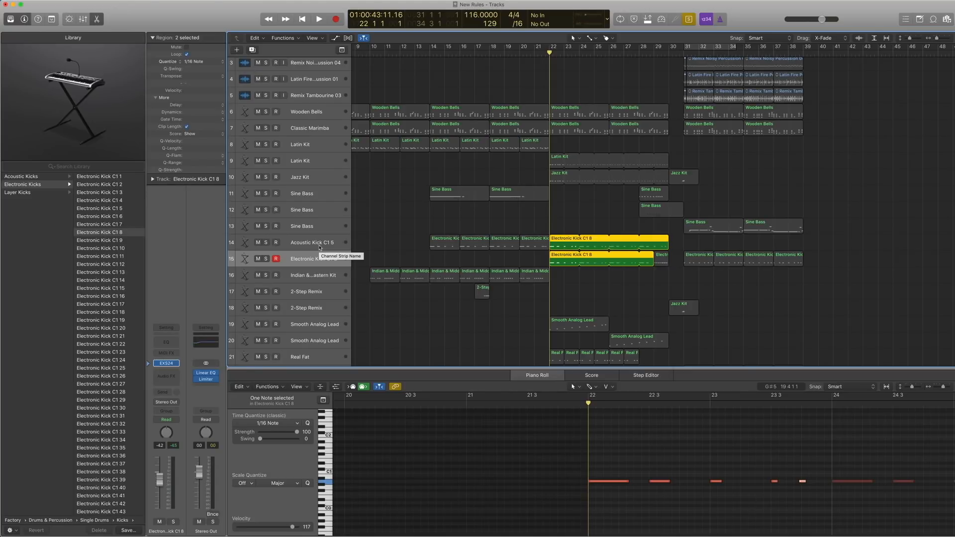
# Play the two selected kick regions on tracks 14 and 15 soloed from bar 22, stop, and turn Solo off.
pyautogui.press('space')
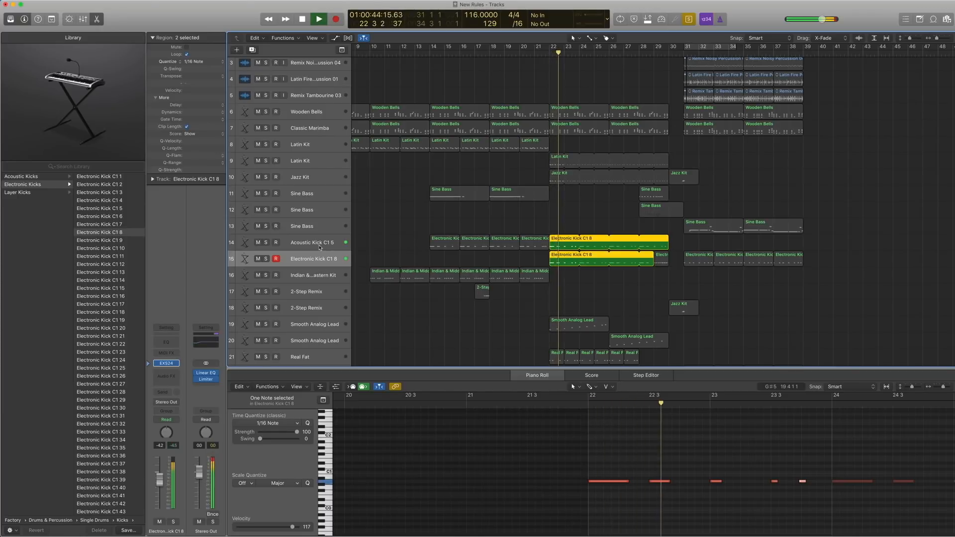
pyautogui.press('space')
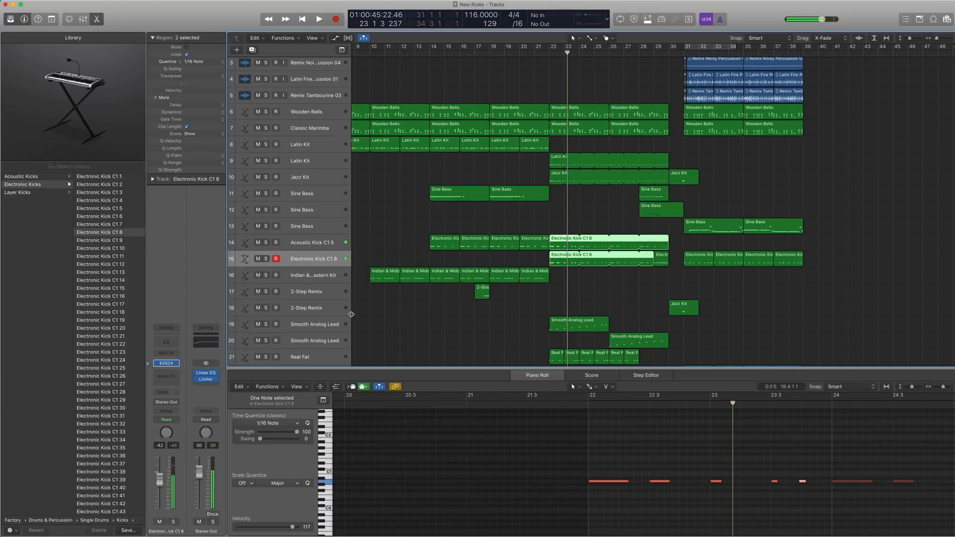
# Select the Smooth Analog Lead track 19 and play its region soloed from bar 22.
pyautogui.scroll(-1, 421, 300)
pyautogui.scroll(-2, 420, 300)
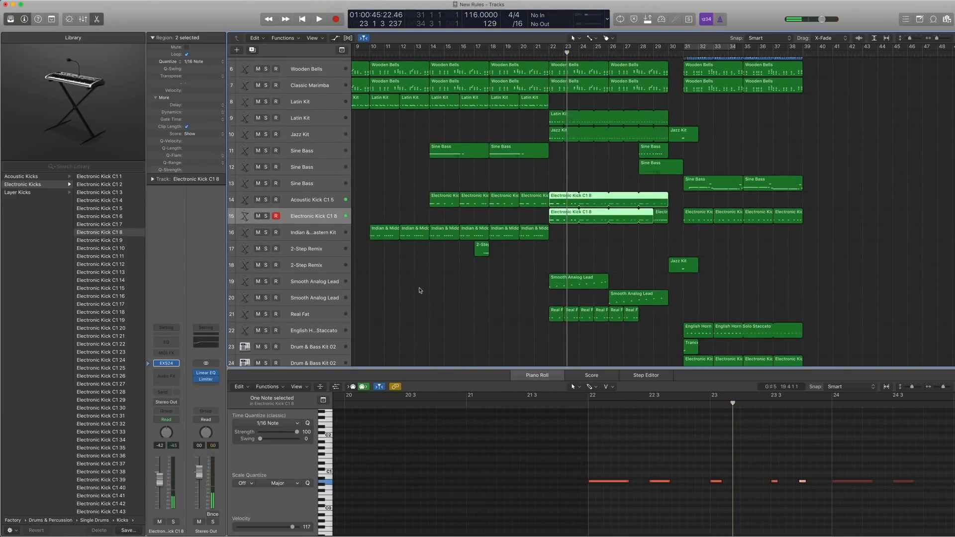
pyautogui.click(317, 286)
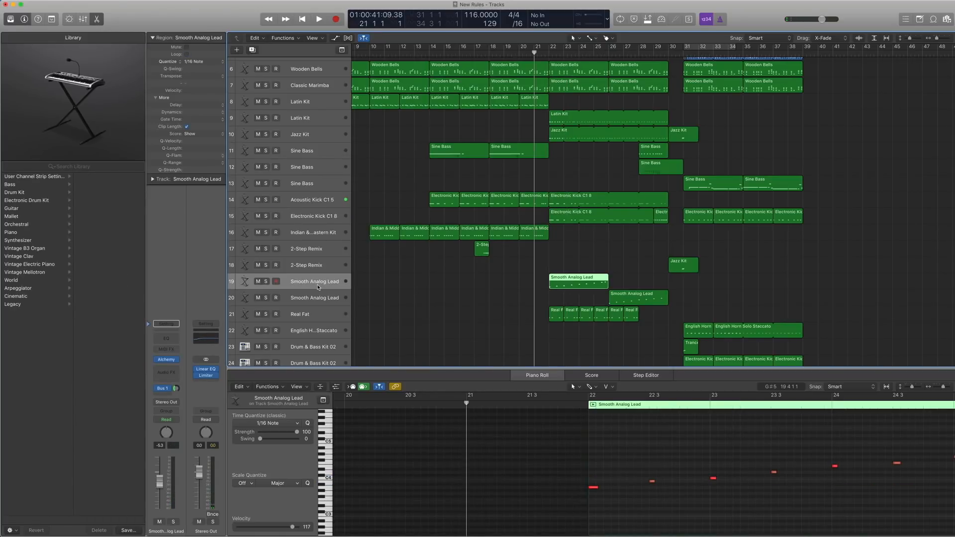
pyautogui.hotkey('ctrl', 's')
pyautogui.press('space')
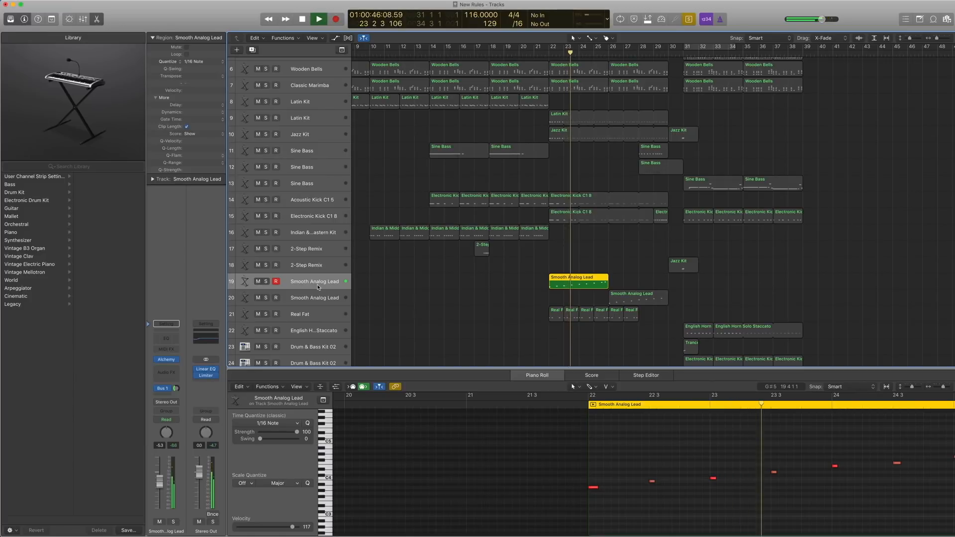
pyautogui.press('space')
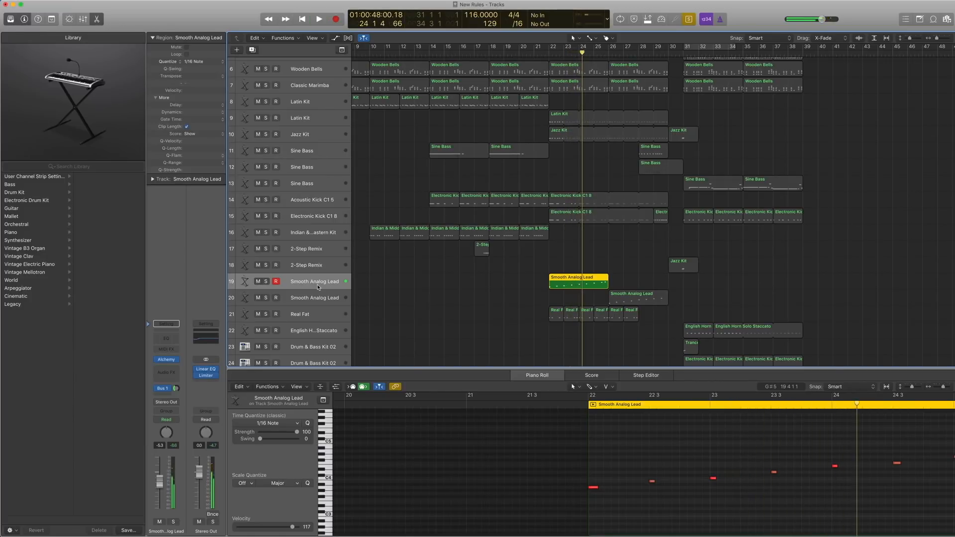
# Open the Alchemy instrument on track 19, review its Smooth Analog Lead preset in the browser, and close its window.
pyautogui.hscroll(-1, 317, 287)
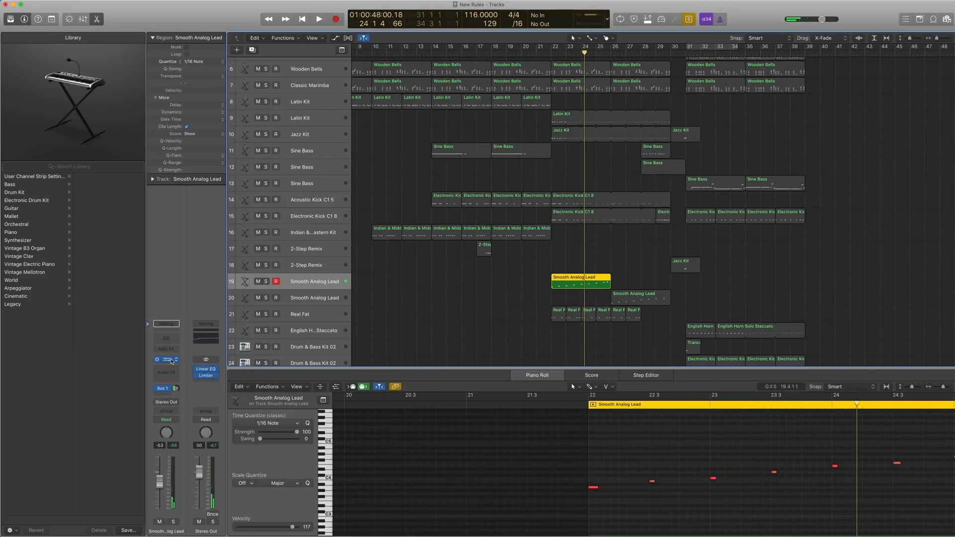
pyautogui.click(168, 360)
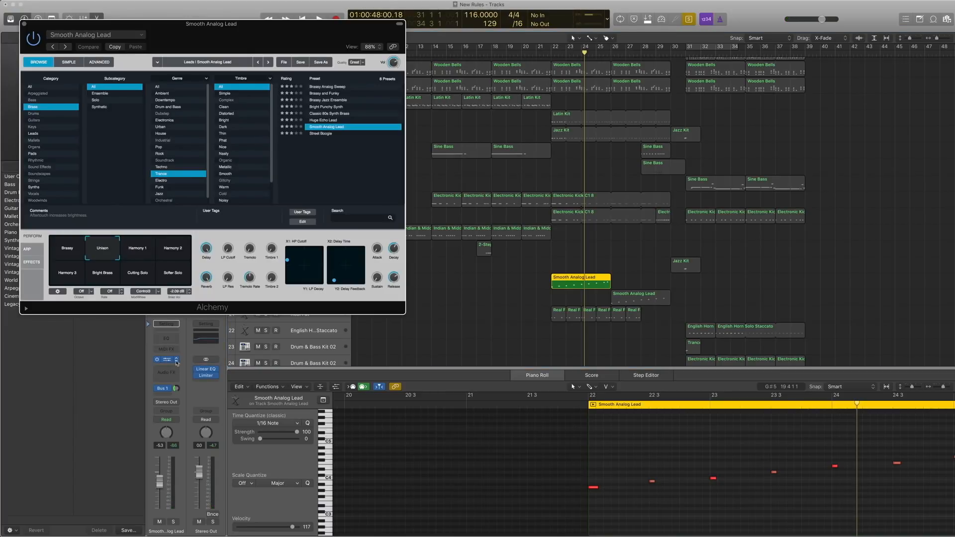
pyautogui.moveTo(160, 28); pyautogui.dragTo(175, 20)
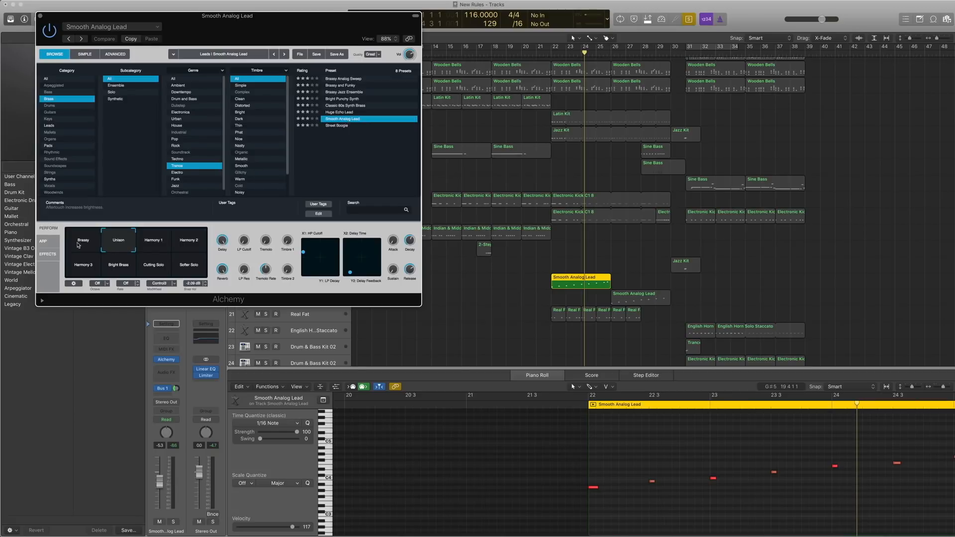
pyautogui.click(40, 16)
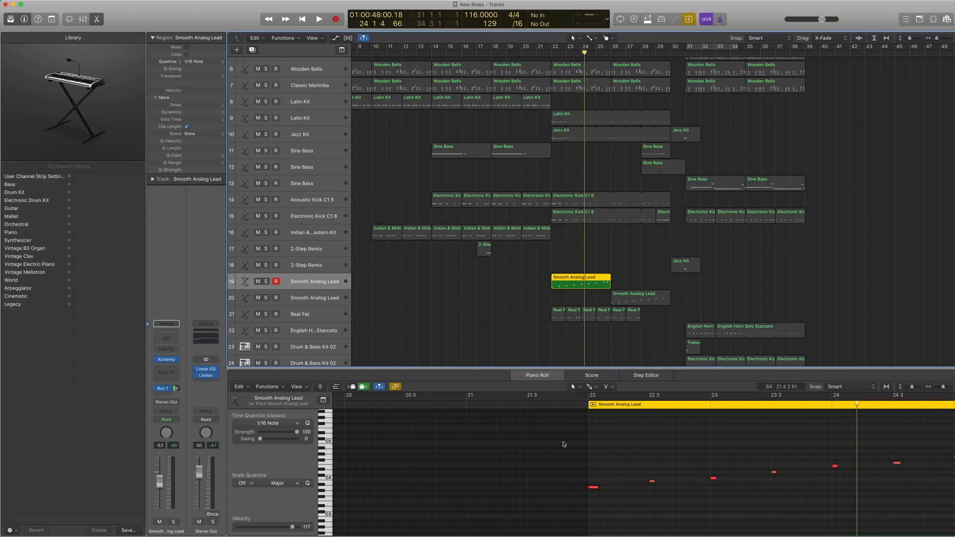
pyautogui.click(167, 360)
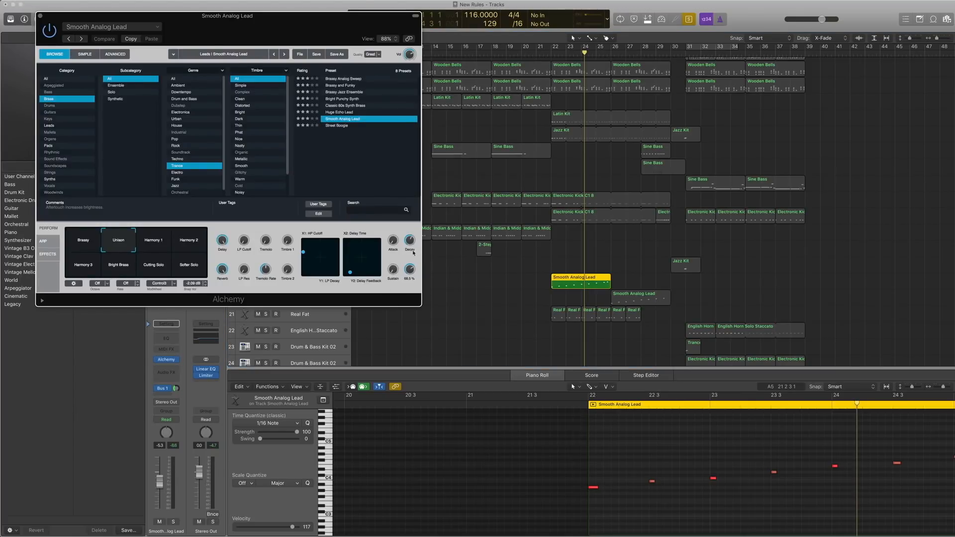
pyautogui.click(41, 17)
# Replay the soloed Smooth Analog Lead region on track 19 from bar 22, stop, and turn Solo off.
pyautogui.press('space')
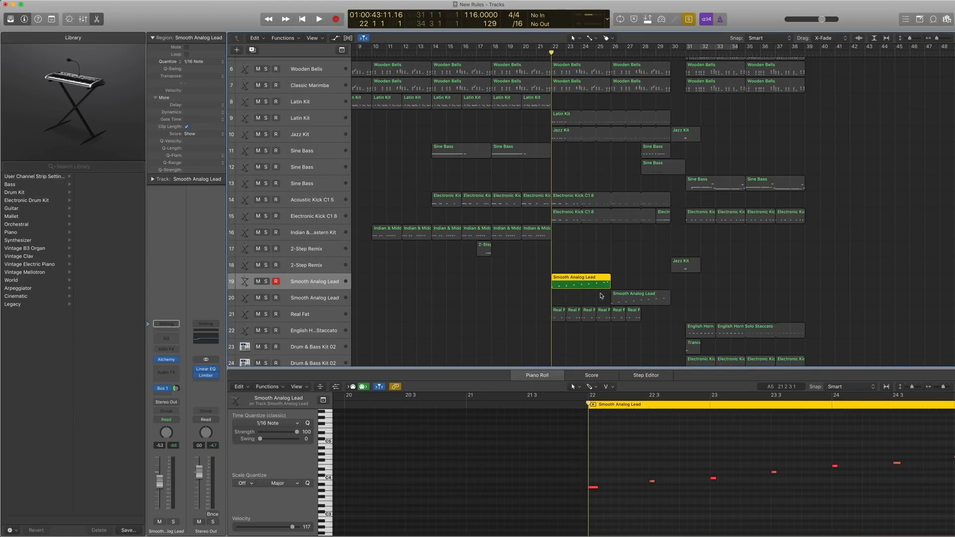
pyautogui.press('space')
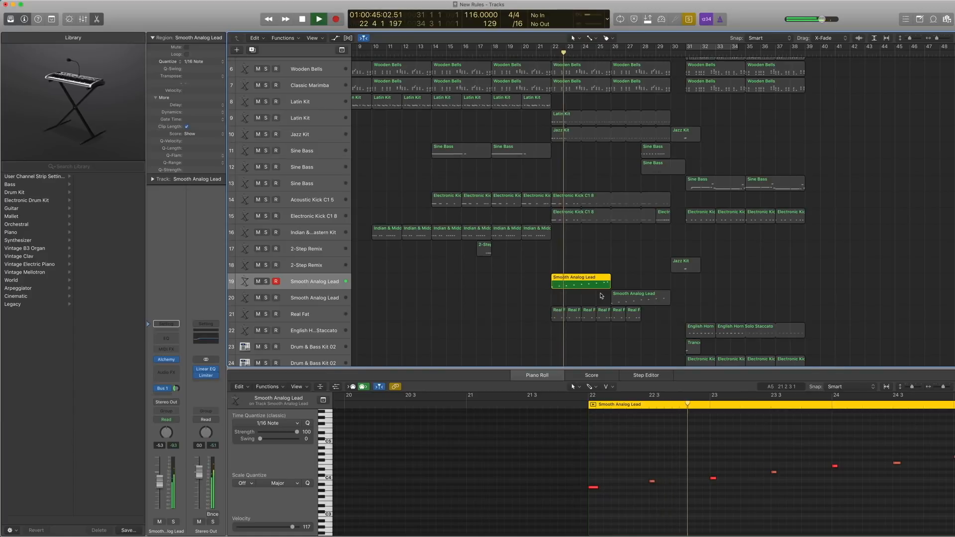
pyautogui.press('space')
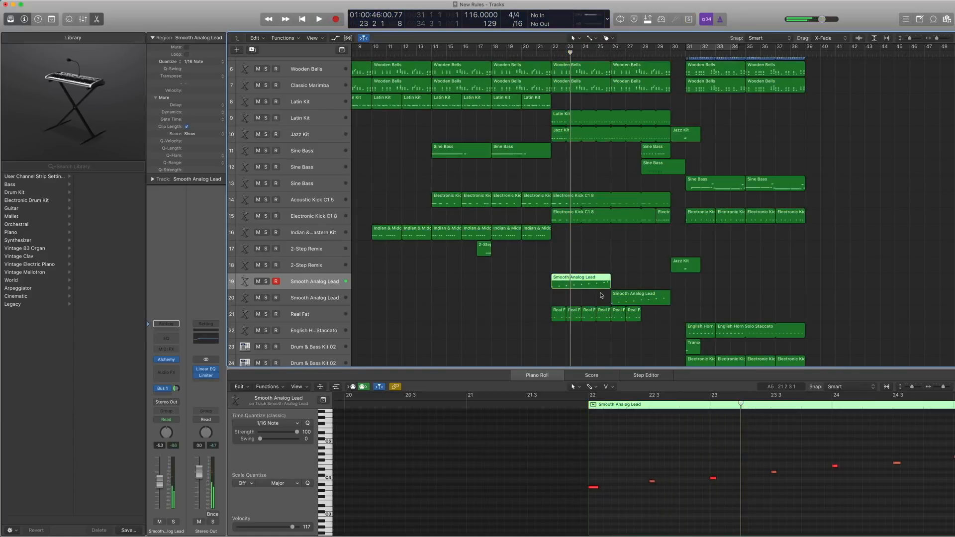
# Select the Real Fat track 21 and play its regions soloed from bar 22.
pyautogui.scroll(-2, 547, 298)
pyautogui.click(317, 293)
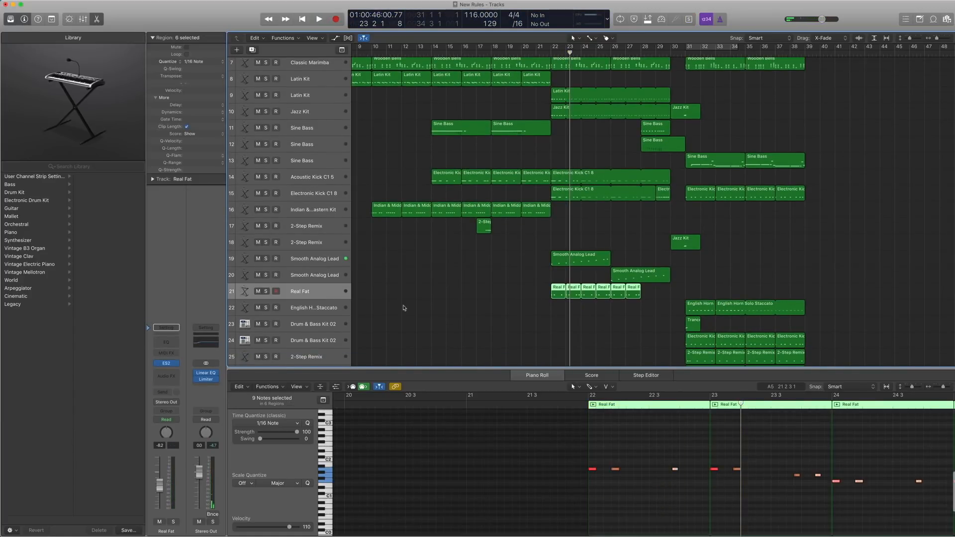
pyautogui.press('space')
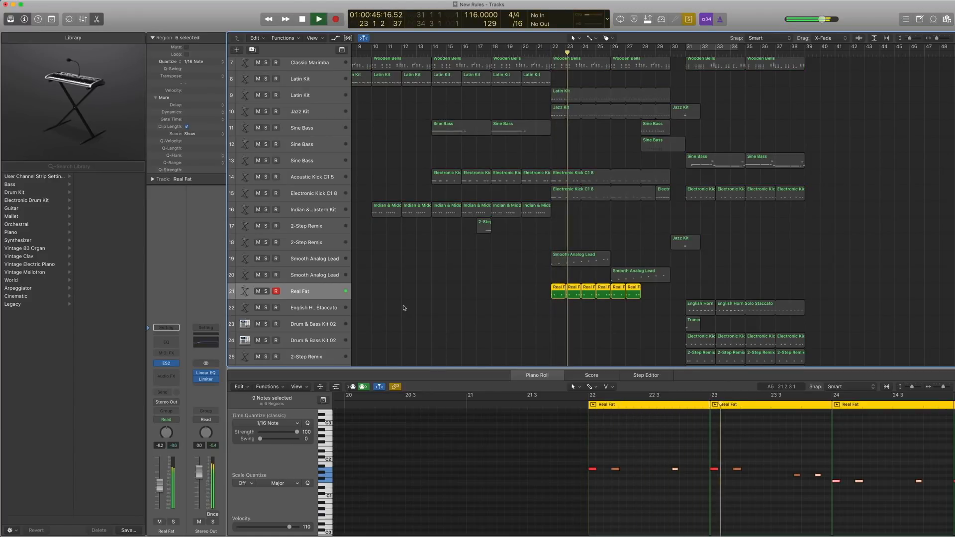
pyautogui.press('space')
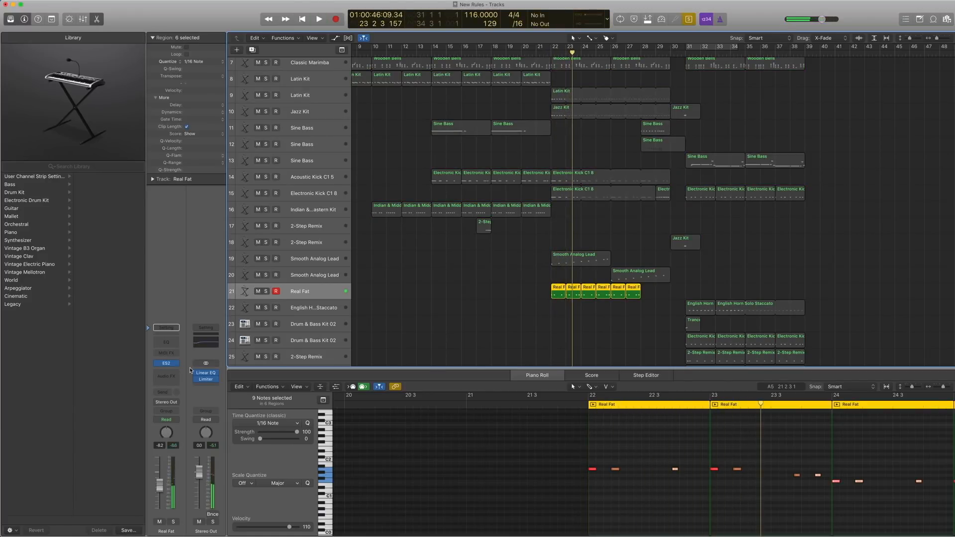
# Open the ES2 instrument on track 21, check the Synth Bass category among its presets, and close its window.
pyautogui.click(167, 364)
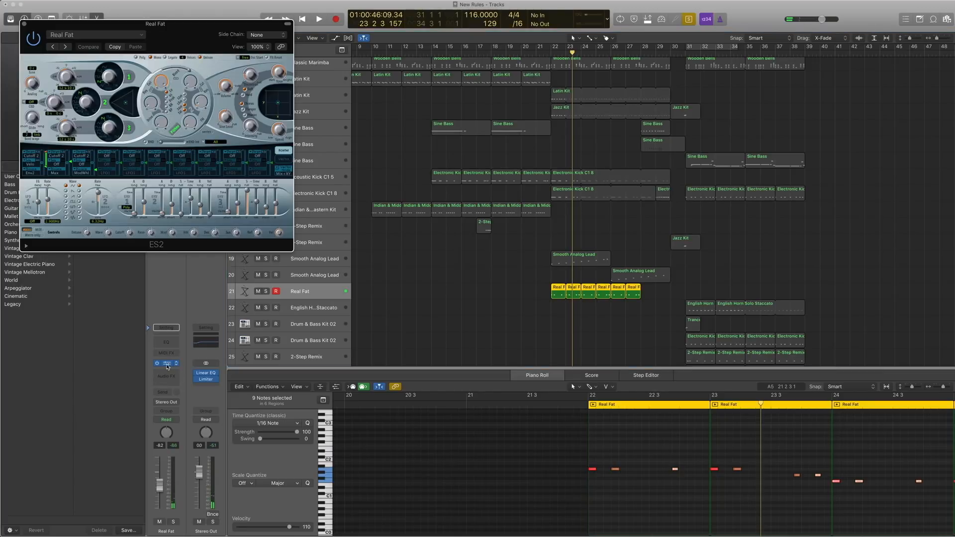
pyautogui.click(87, 33)
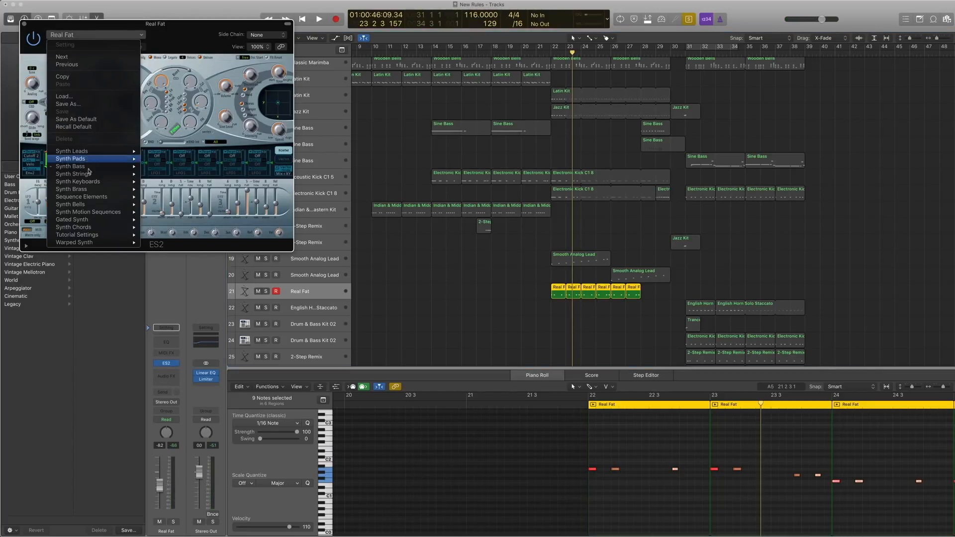
pyautogui.moveTo(92, 169)
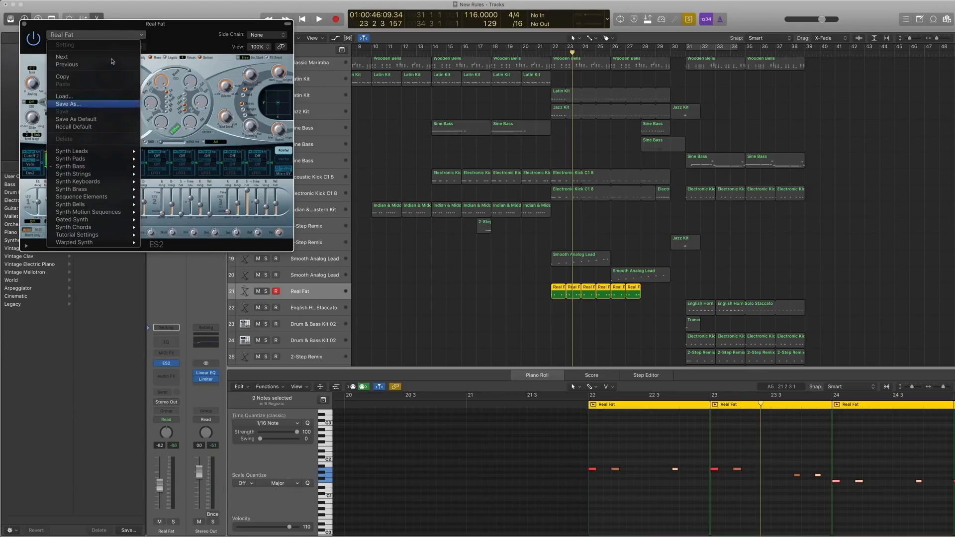
pyautogui.click(87, 27)
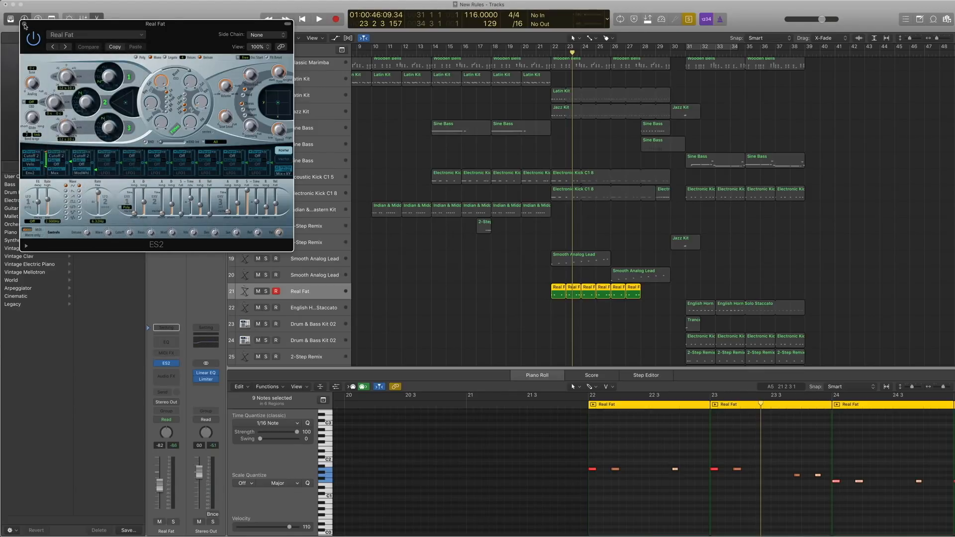
pyautogui.click(24, 24)
# Add the Smooth Analog Lead region on track 19 to the Real Fat selection and play them soloed together from bar 22.
pyautogui.moveTo(649, 327); pyautogui.dragTo(547, 291)
pyautogui.hotkey('shift', 'space')
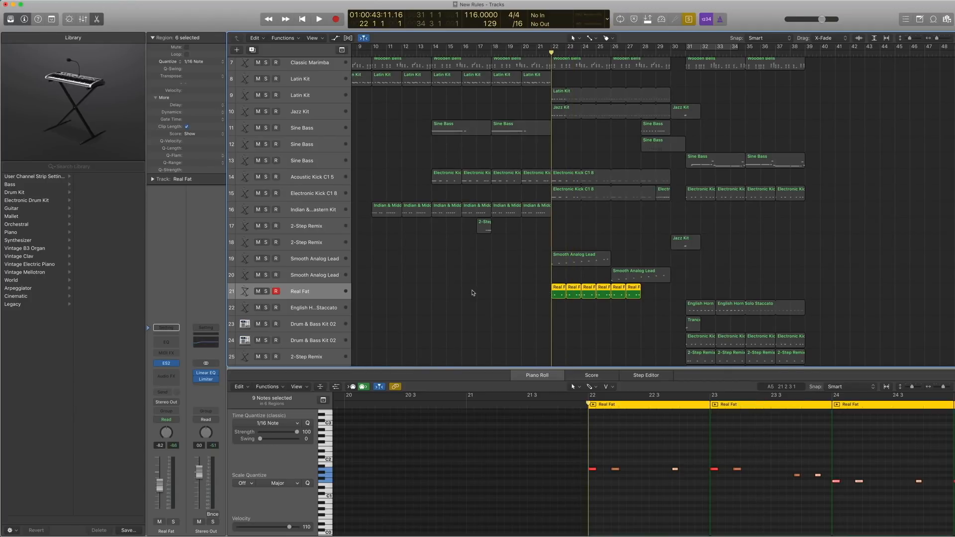
pyautogui.keyDown('shift'); pyautogui.click(560, 263); pyautogui.keyUp('shift')
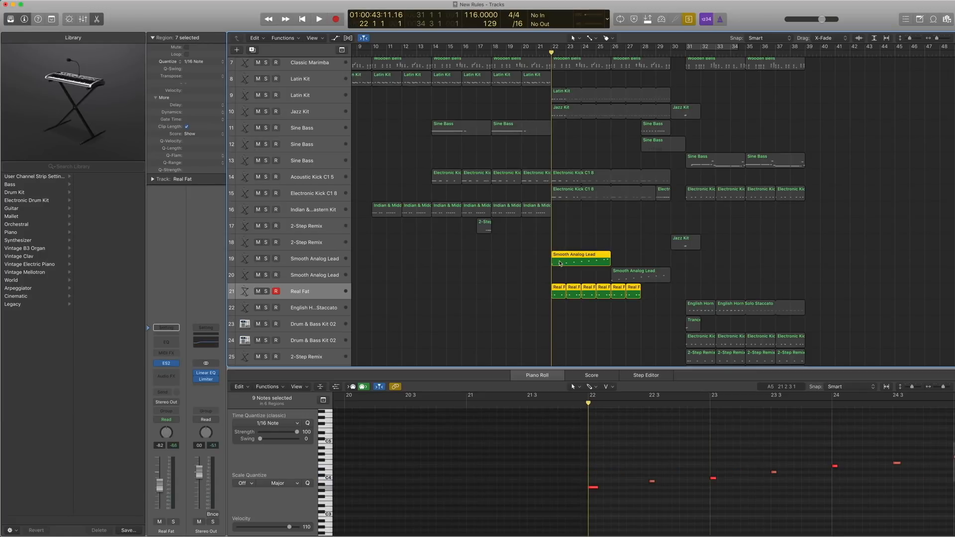
pyautogui.press('space')
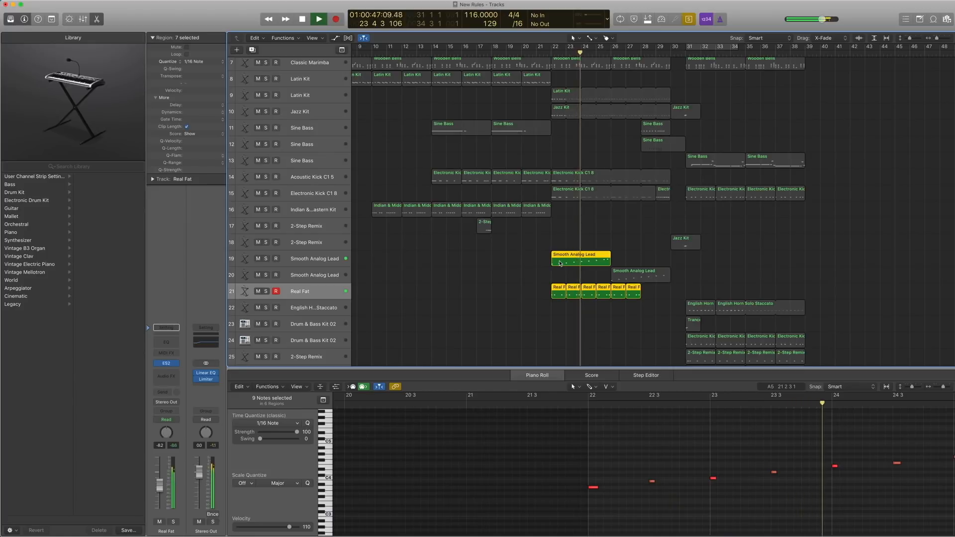
pyautogui.press('space')
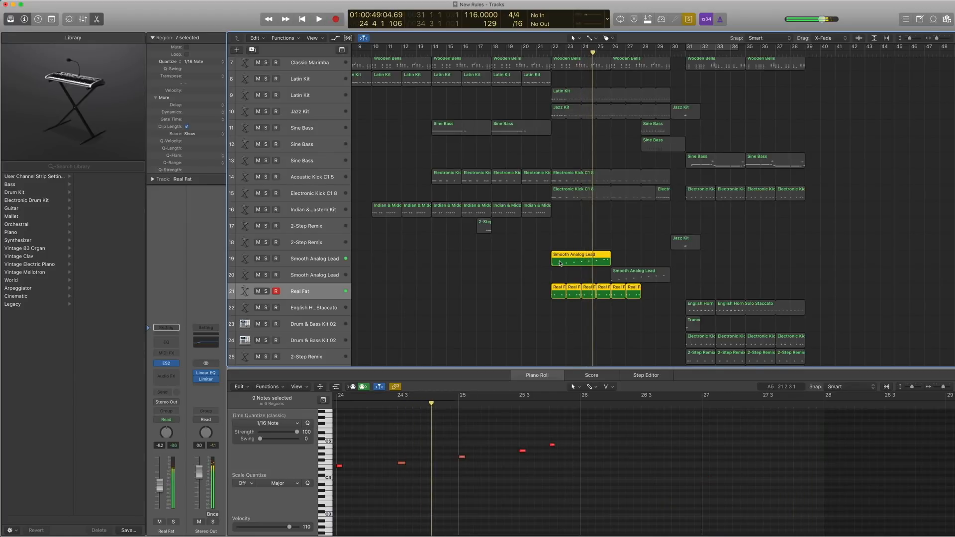
# Add the bar 22 kick regions on tracks 14 and 15 to the selection, play everything soloed from bar 22 to 26, and turn Solo off.
pyautogui.moveTo(590, 205); pyautogui.dragTo(595, 183)
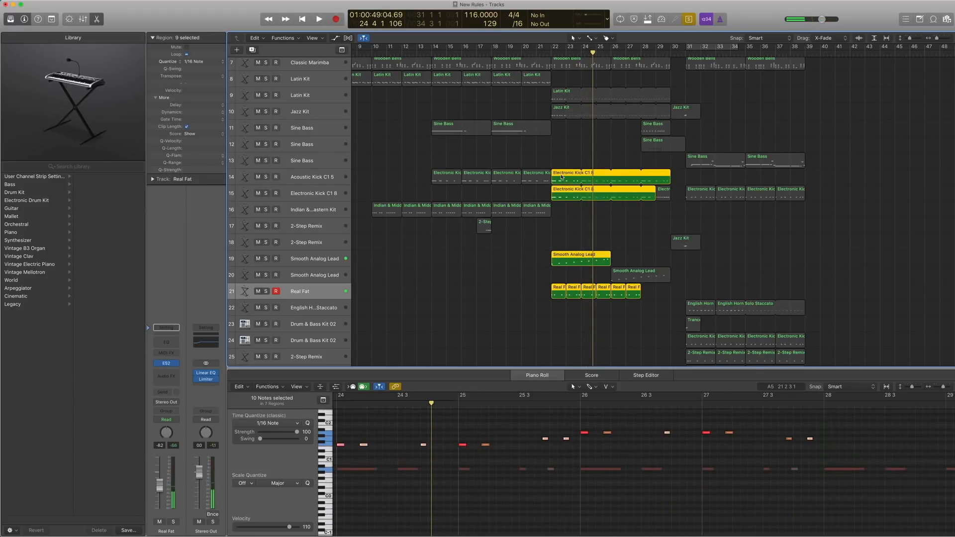
pyautogui.press(',')
pyautogui.press(',')
pyautogui.press(',')
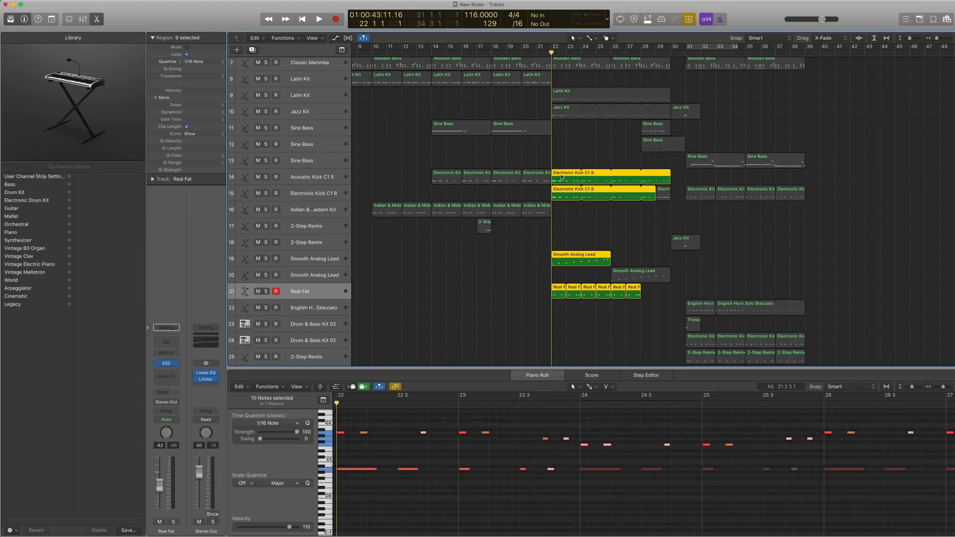
pyautogui.press('space')
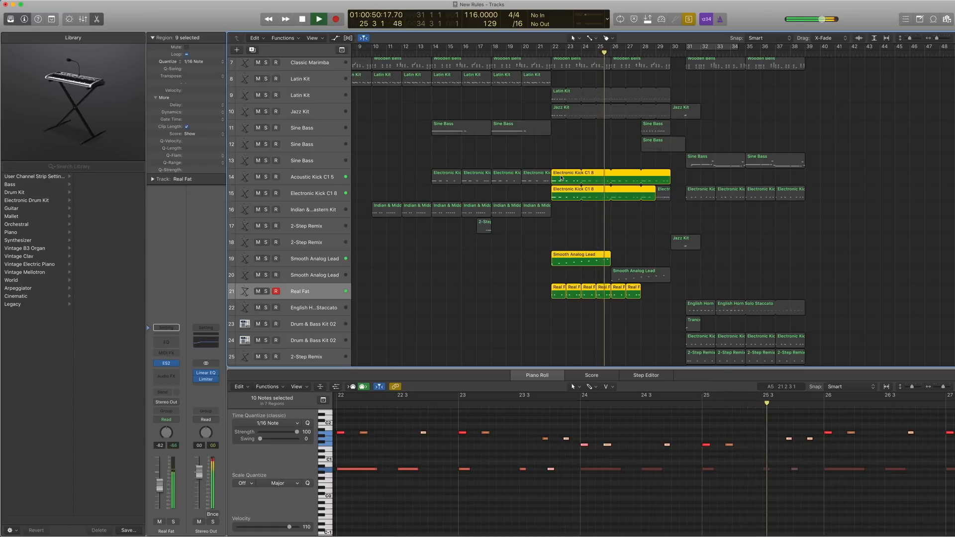
pyautogui.press('space')
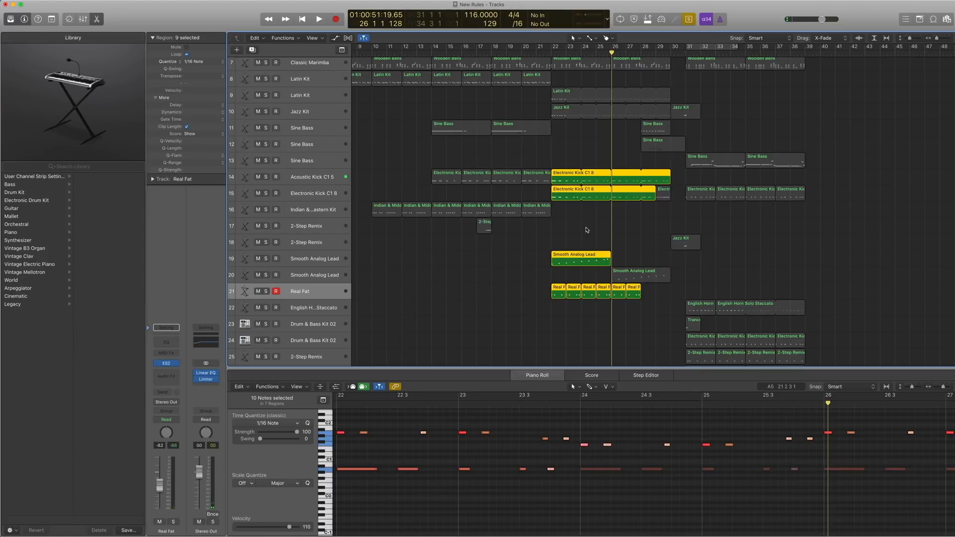
pyautogui.hotkey('ctrl', 's')
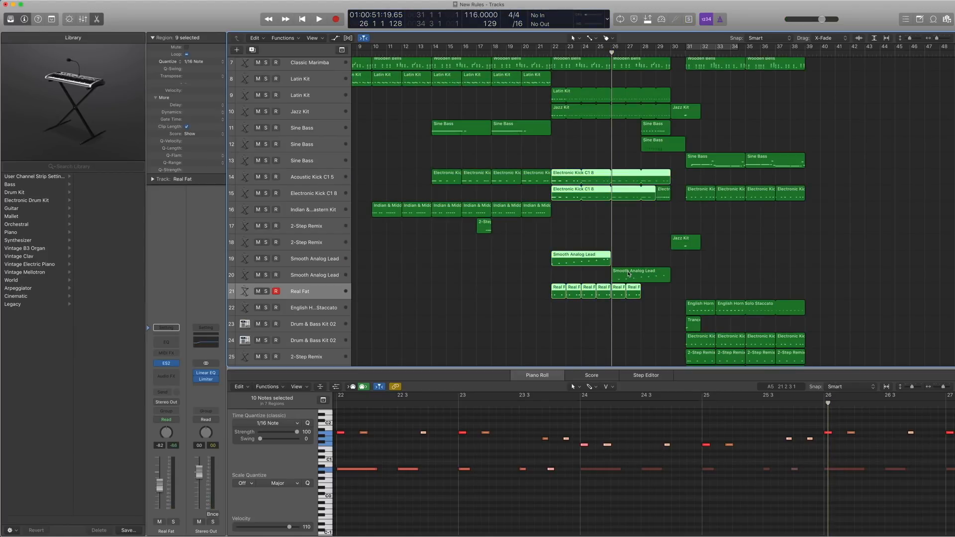
# Select the Smooth Analog Lead tracks 19 and 20 in turn and open the Alchemy instrument on track 20.
pyautogui.click(316, 273)
pyautogui.click(315, 261)
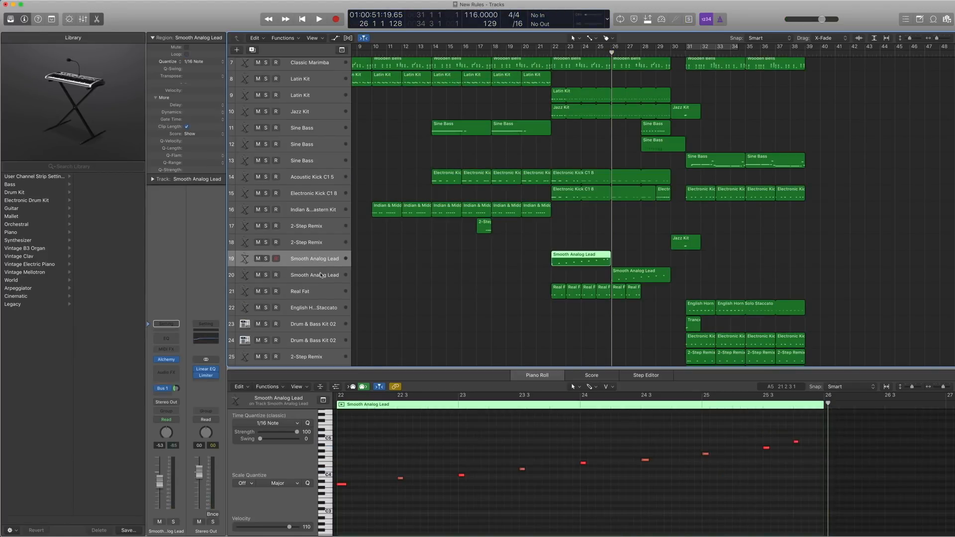
pyautogui.click(321, 275)
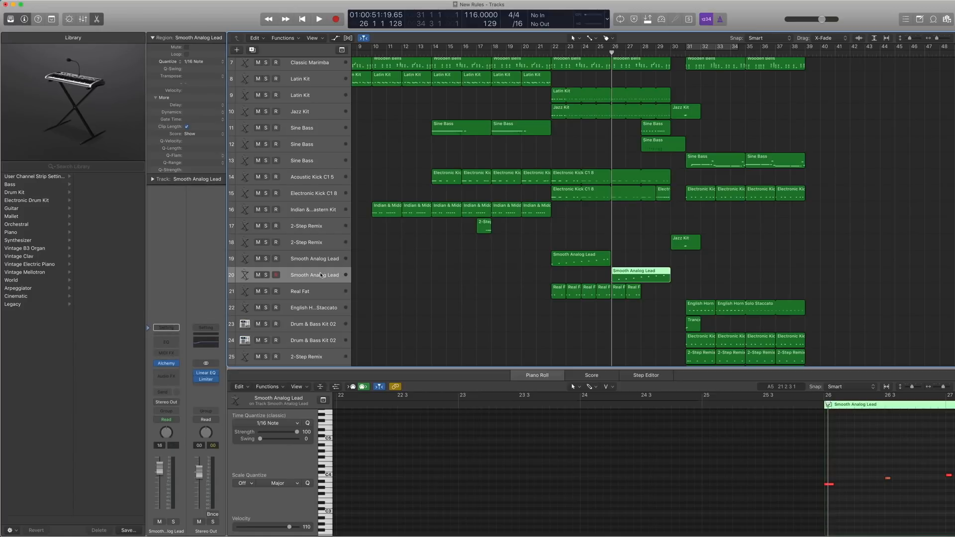
pyautogui.click(165, 363)
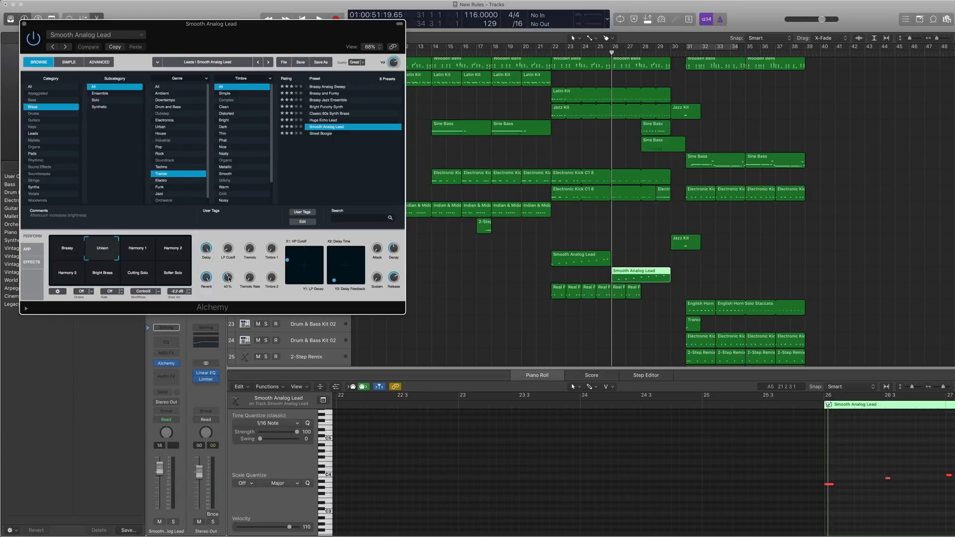
# Play the track 20 Smooth Analog Lead region soloed from bar 26, close the Alchemy window, and turn Solo off.
pyautogui.hotkey('ctrl', 's')
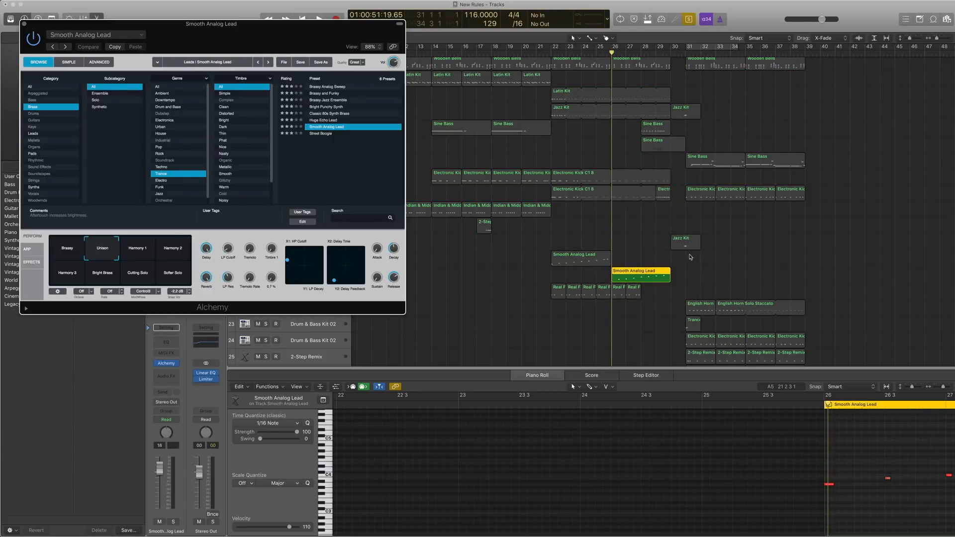
pyautogui.press('space')
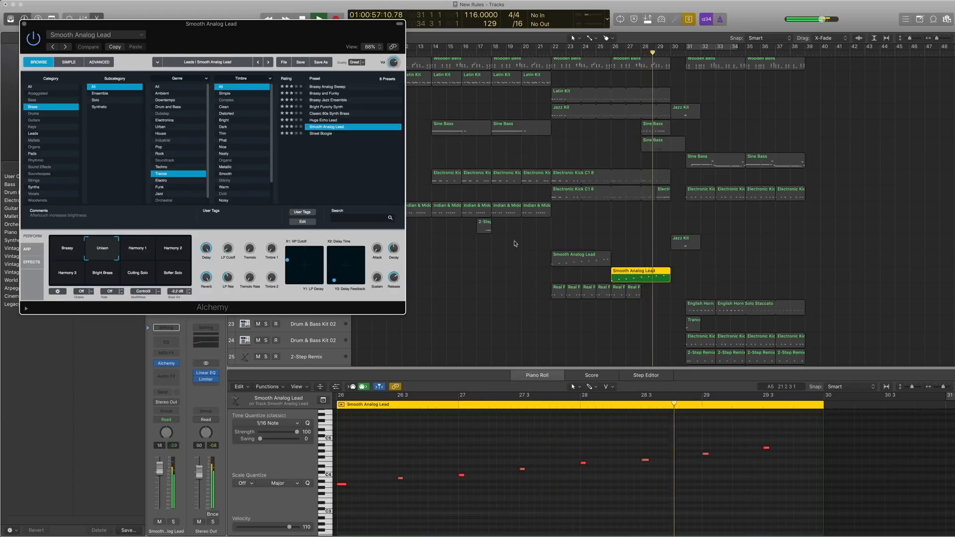
pyautogui.click(24, 24)
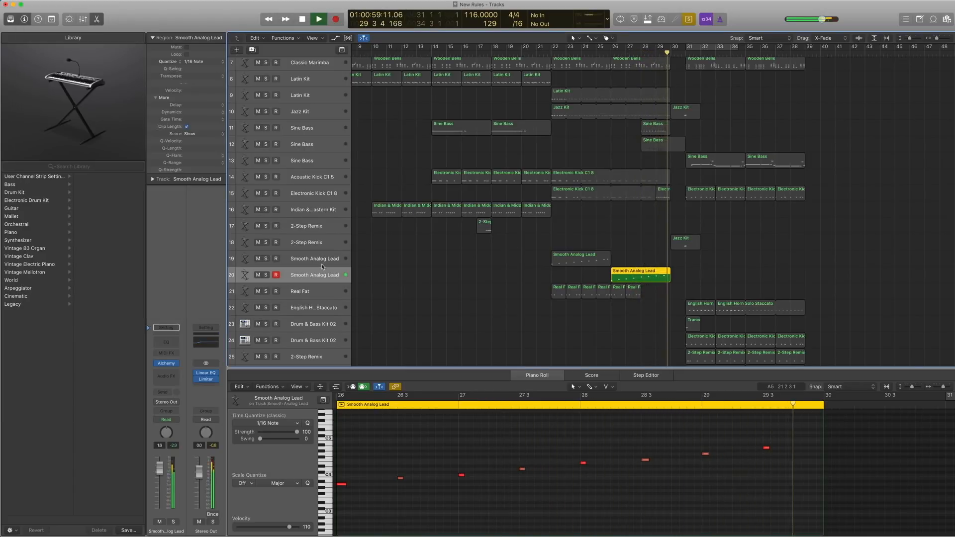
pyautogui.press('space')
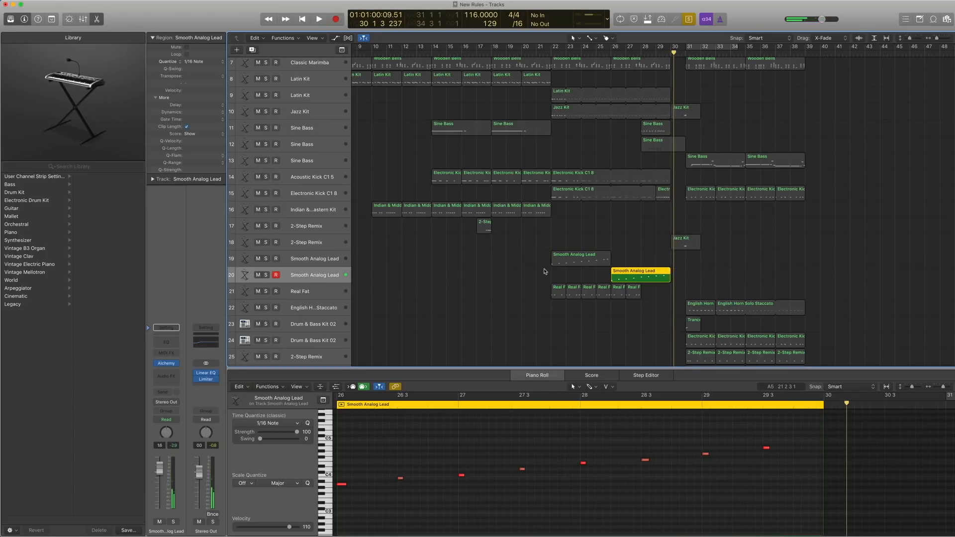
pyautogui.hotkey('ctrl', 's')
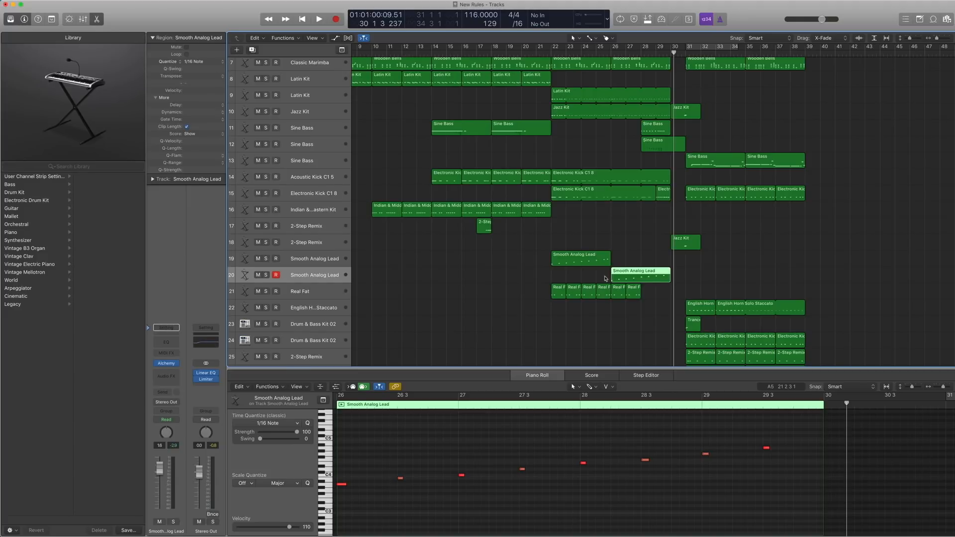
# Select only the bar 28 Sine Bass region on track 11 and play it soloed from bar 28.
pyautogui.scroll(1, 644, 154)
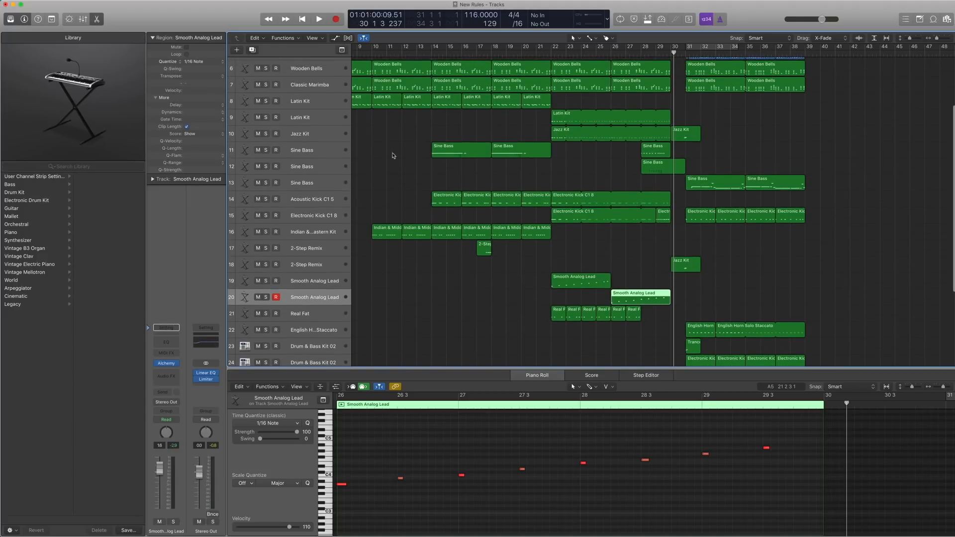
pyautogui.click(302, 151)
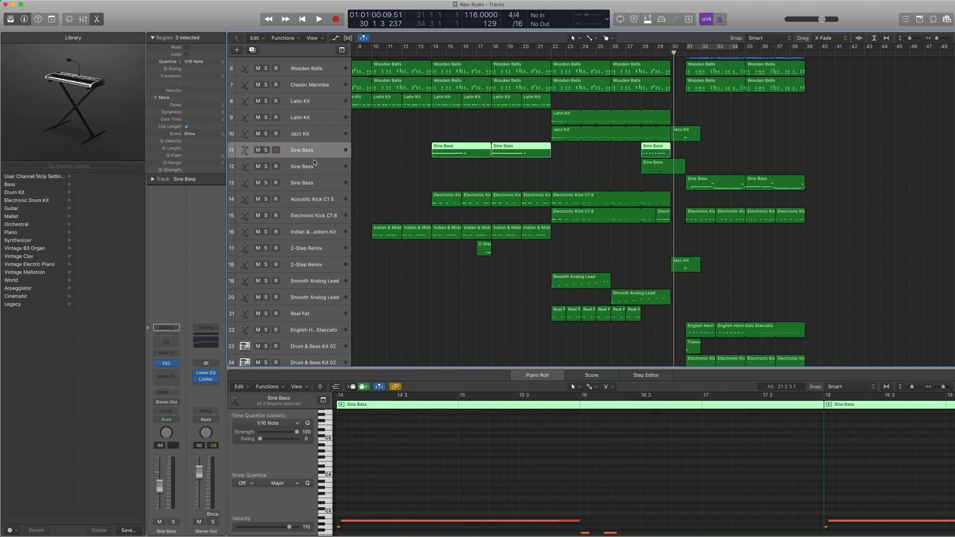
pyautogui.moveTo(731, 226); pyautogui.dragTo(598, 120)
pyautogui.moveTo(729, 163); pyautogui.dragTo(589, 162)
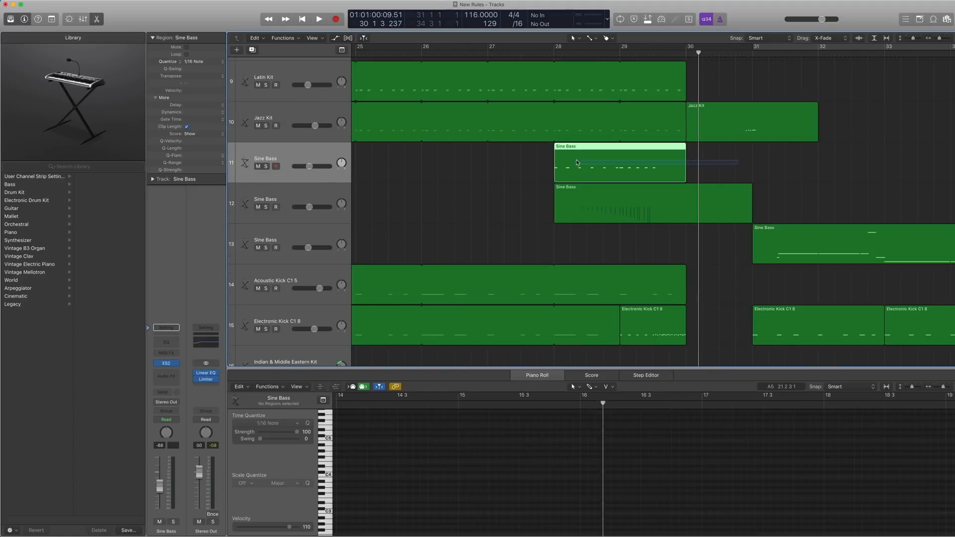
pyautogui.hotkey('ctrl', 's')
pyautogui.doubleClick(552, 56)
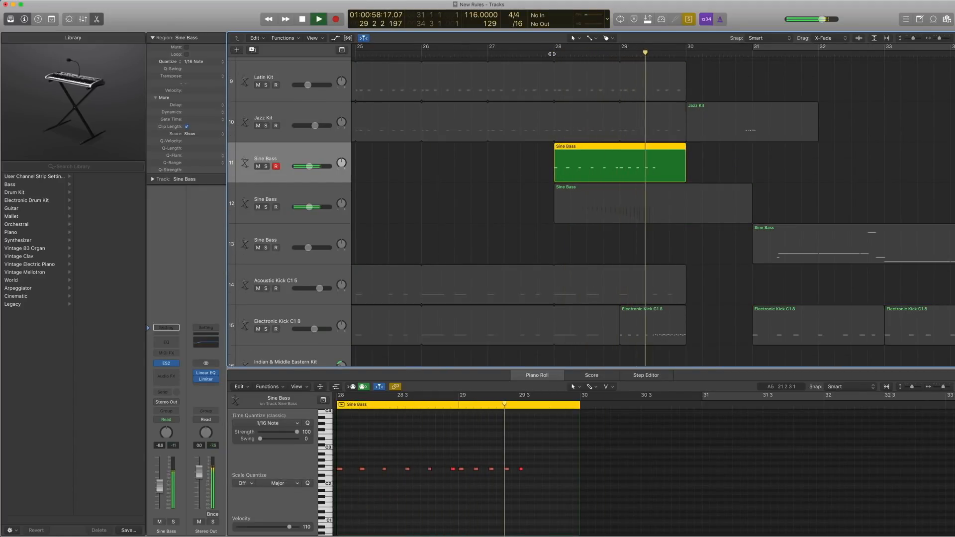
pyautogui.press('space')
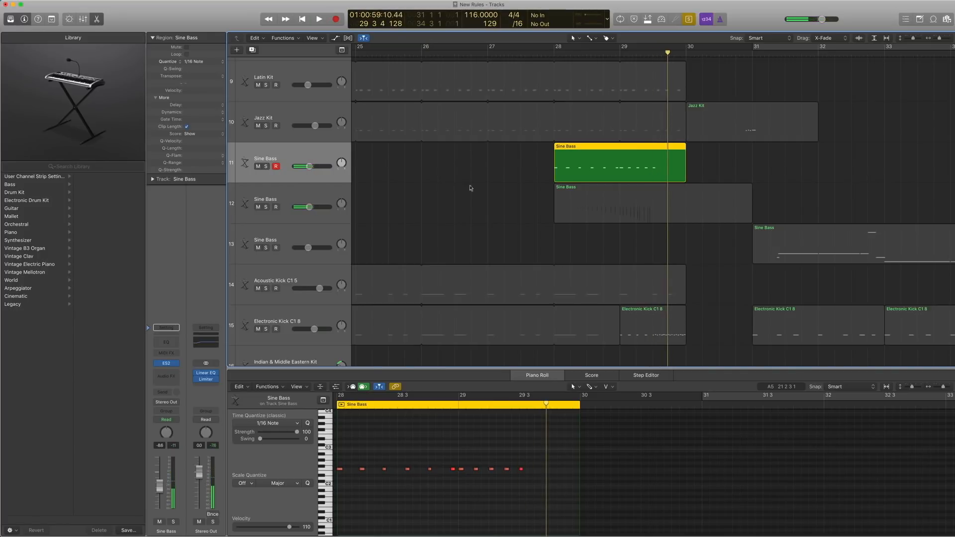
# Turn Solo off and select the Sine Bass tracks 11 and 12 in turn to compare their regions.
pyautogui.keyDown('shift'); pyautogui.click(597, 203); pyautogui.keyUp('shift')
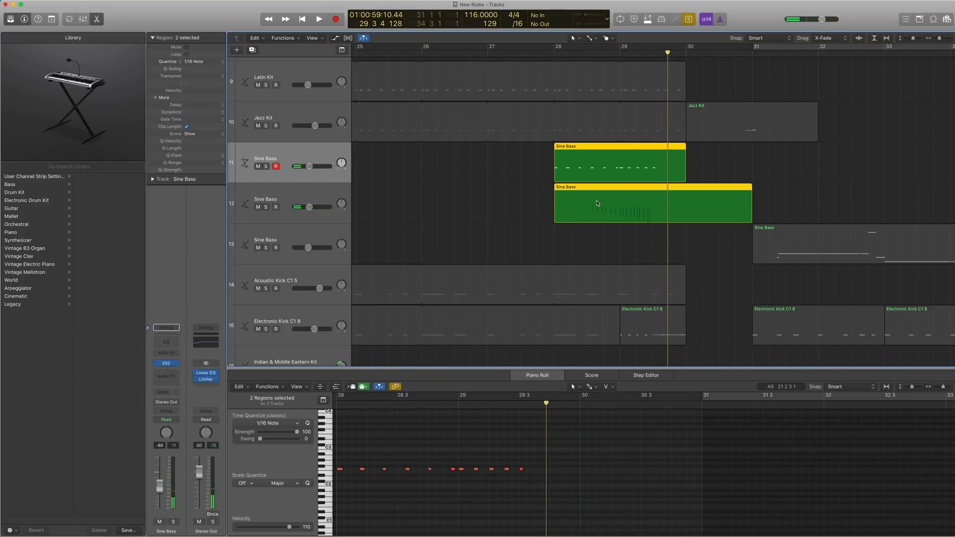
pyautogui.click(331, 199)
pyautogui.moveTo(520, 205); pyautogui.dragTo(580, 204)
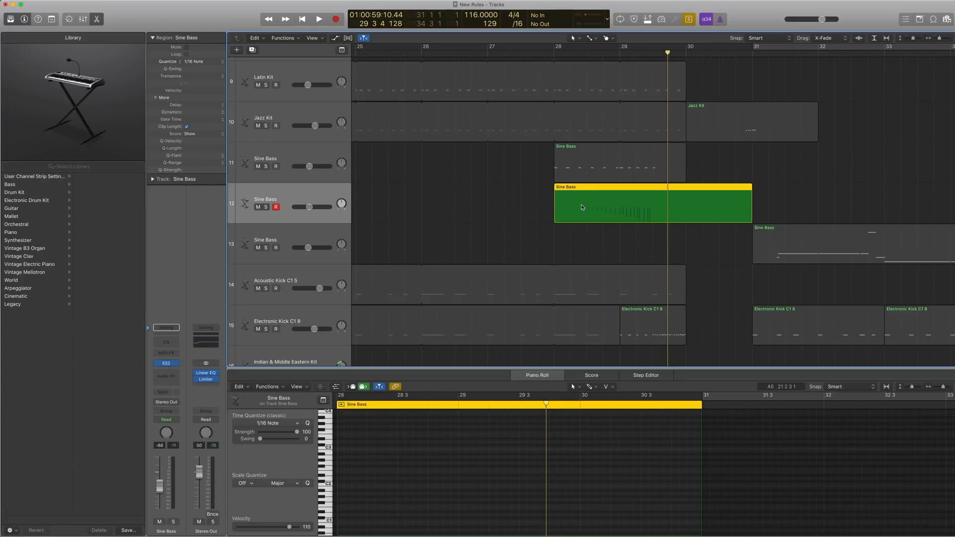
pyautogui.keyDown('ctrl'); pyautogui.keyDown('alt'); pyautogui.click(542, 200); pyautogui.keyUp('alt'); pyautogui.keyUp('ctrl')
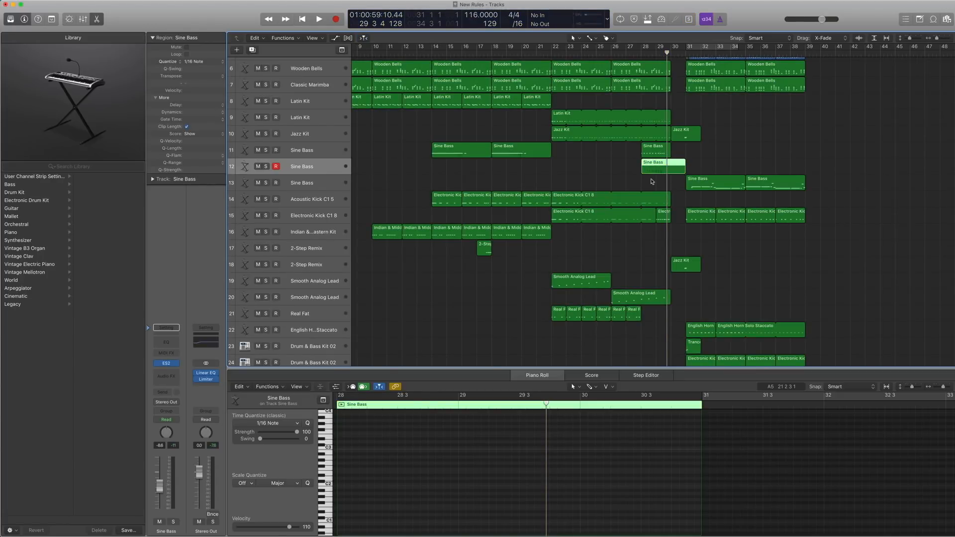
pyautogui.moveTo(651, 180); pyautogui.dragTo(650, 173)
pyautogui.click(317, 154)
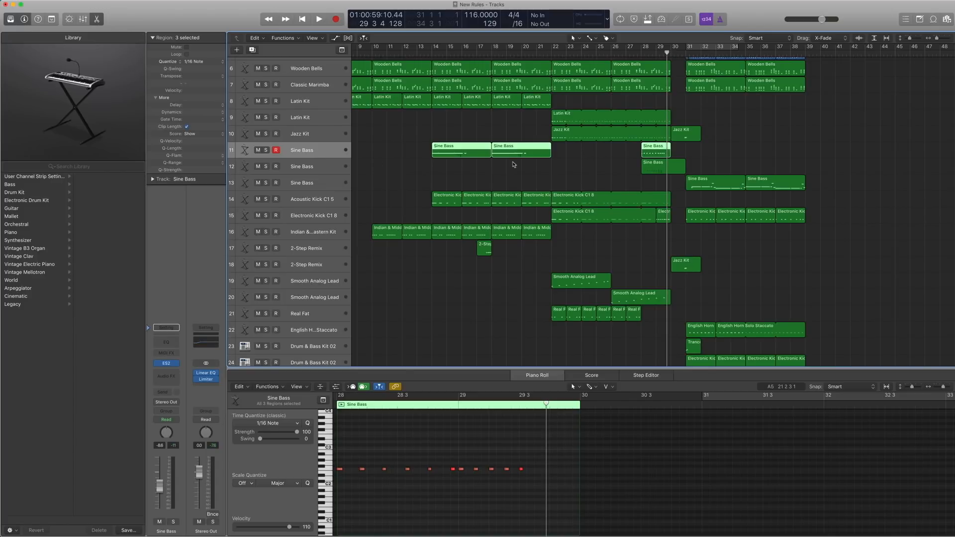
pyautogui.click(309, 170)
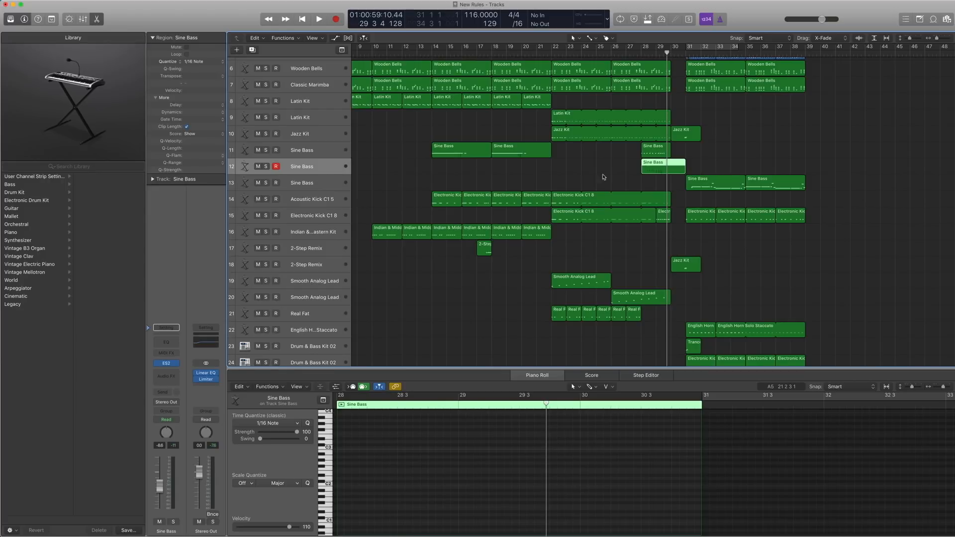
# Select both bar 28 Sine Bass regions on tracks 11 and 12, play them soloed together from bar 28, and turn Solo off.
pyautogui.click(644, 182)
pyautogui.click(648, 172)
pyautogui.moveTo(702, 228); pyautogui.dragTo(619, 143)
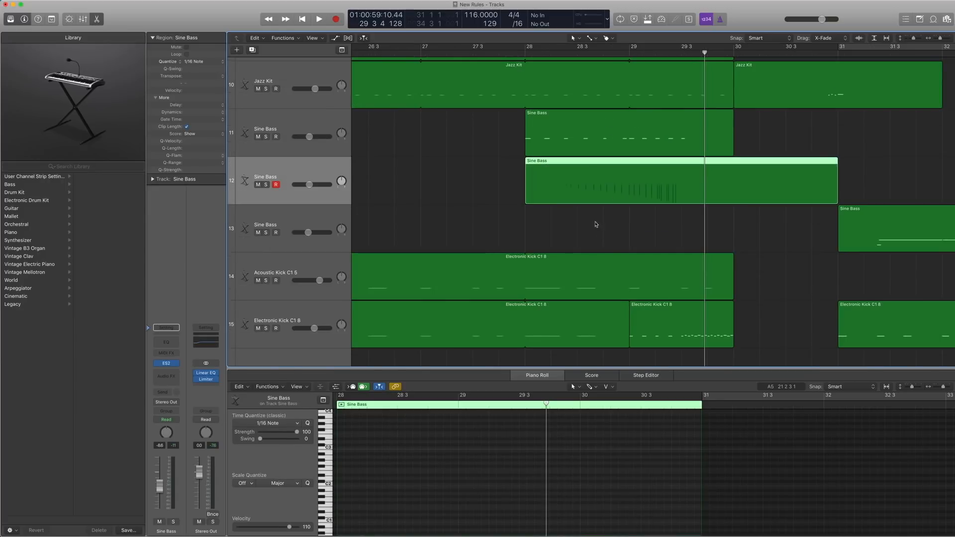
pyautogui.moveTo(596, 224); pyautogui.dragTo(563, 131)
pyautogui.hotkey('ctrl', 's')
pyautogui.click(519, 54)
pyautogui.press('space')
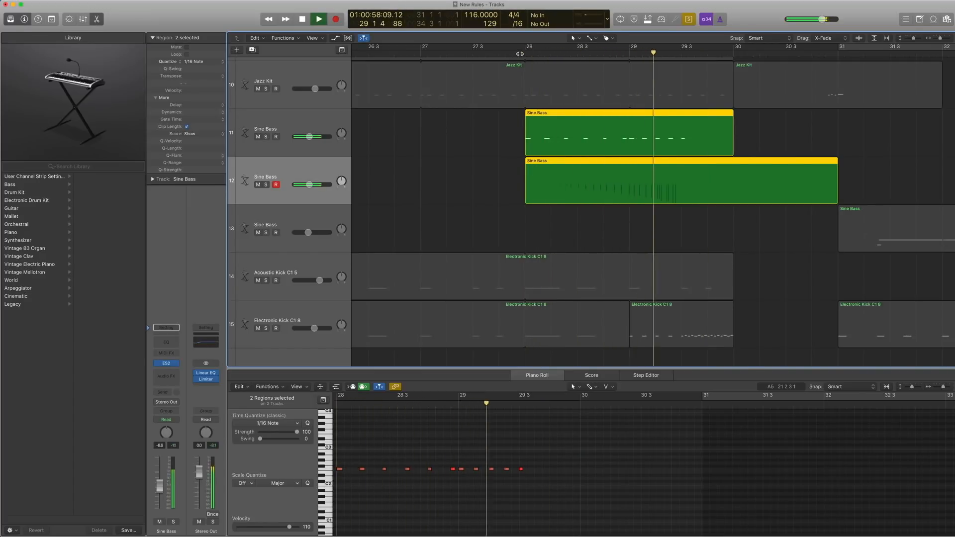
pyautogui.press('space')
pyautogui.hotkey('ctrl', 's')
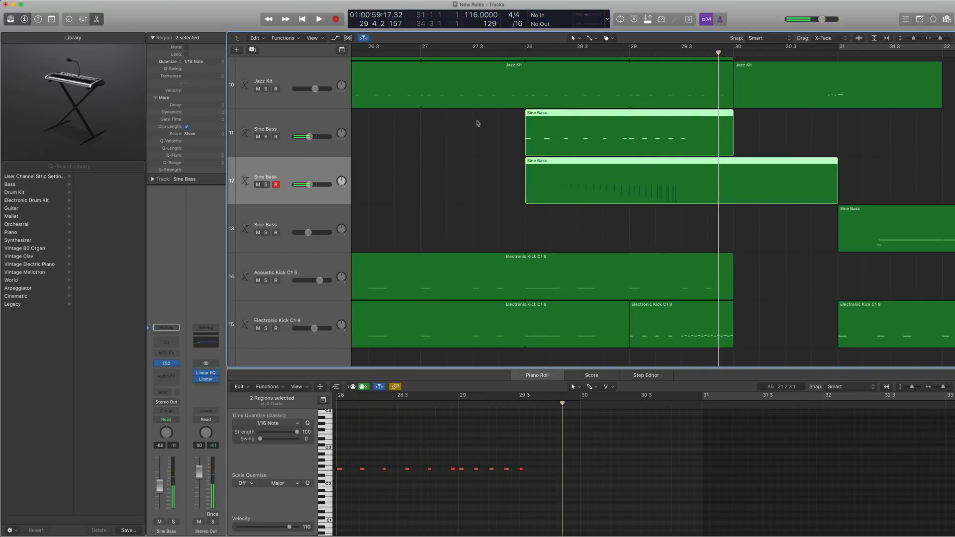
# Select the Latin Kit, Jazz Kit, Sine Bass and kick regions around bar 28, play them soloed from bar 28, and turn Solo off.
pyautogui.press('z')
pyautogui.moveTo(676, 228); pyautogui.dragTo(644, 117)
pyautogui.hotkey('ctrl', 's')
pyautogui.click(639, 54)
pyautogui.press('space')
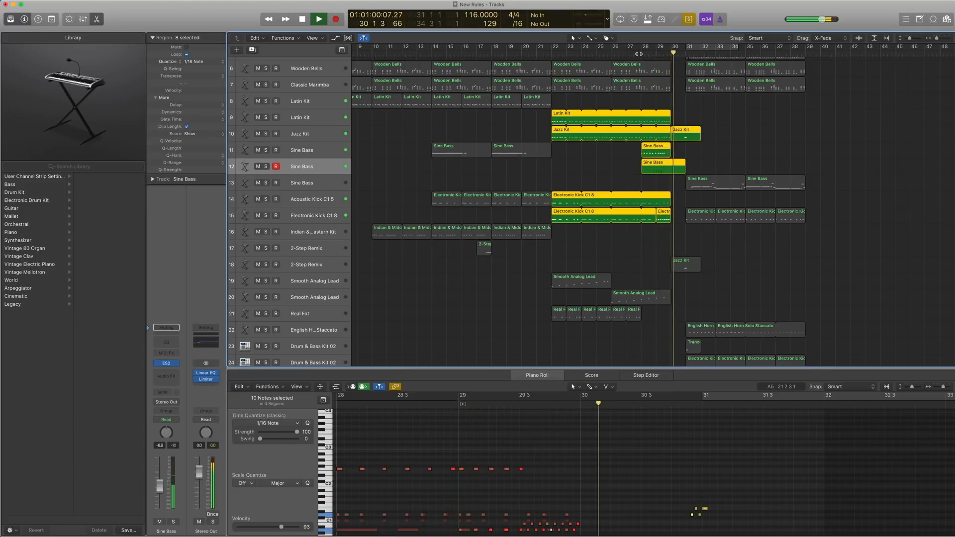
pyautogui.press('space')
pyautogui.hotkey('ctrl', 's')
# Play the Big Beat Remix region on track 29 from bar 30, first soloed and again with Solo off up to bar 31.
pyautogui.press(',')
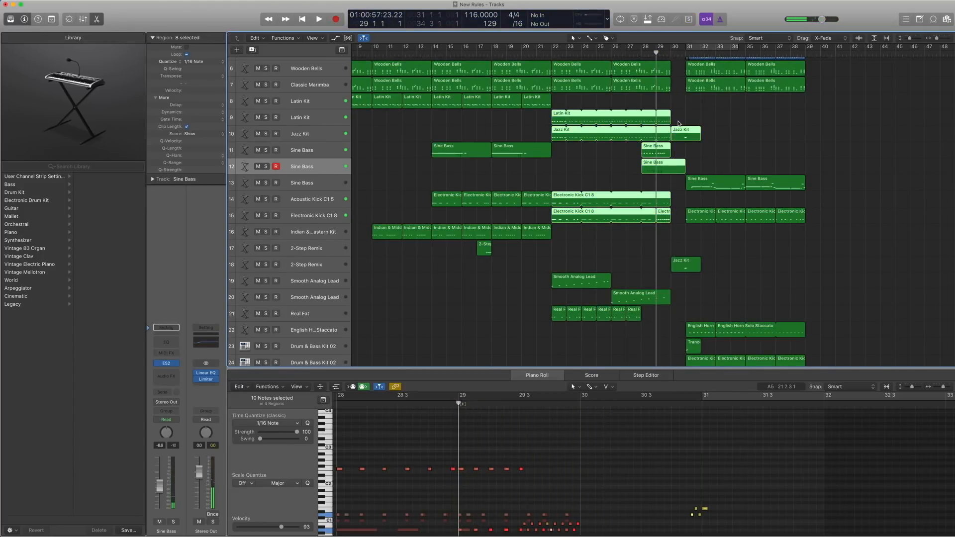
pyautogui.press('.')
pyautogui.hscroll(1, 676, 120)
pyautogui.scroll(1, 676, 120)
pyautogui.scroll(-10, 677, 120)
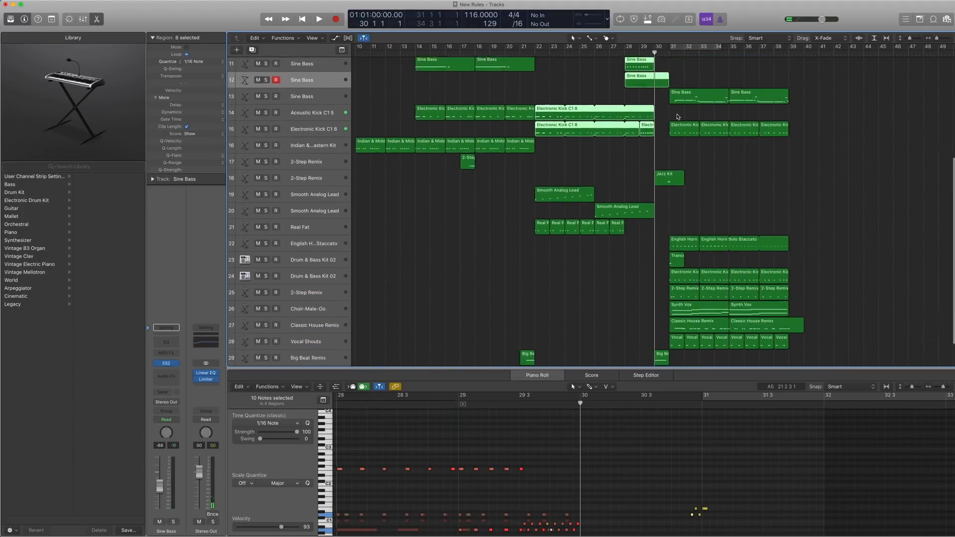
pyautogui.click(666, 326)
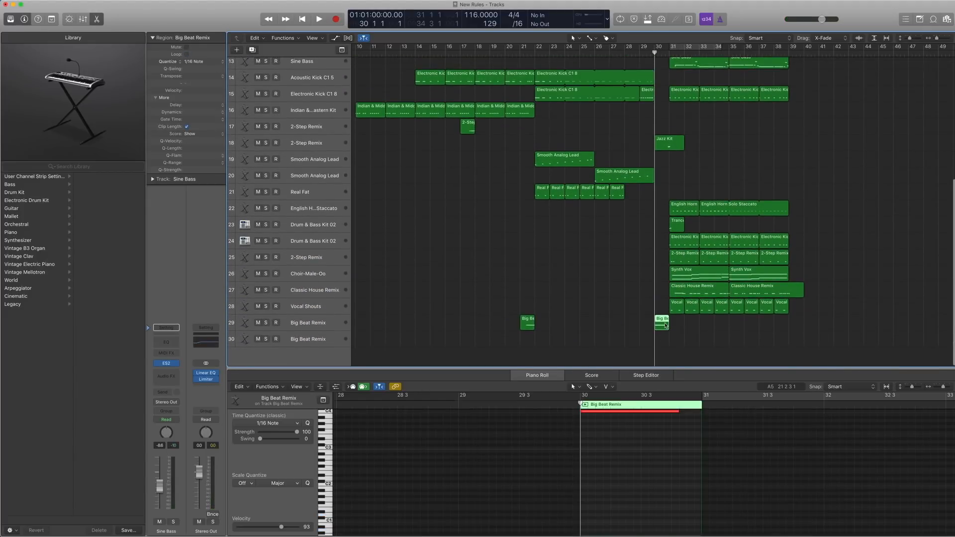
pyautogui.hotkey('ctrl', 's')
pyautogui.press('space')
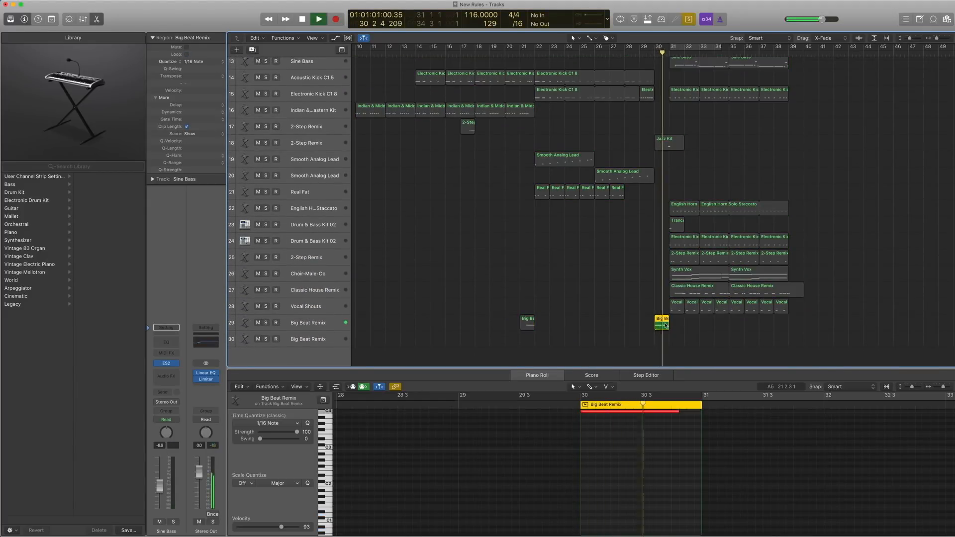
pyautogui.hotkey('ctrl', 's')
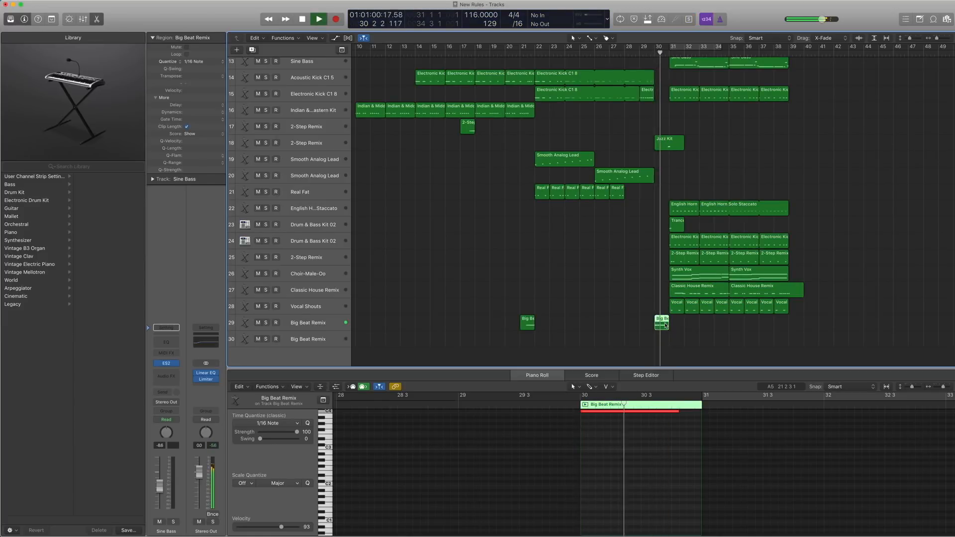
pyautogui.press('space')
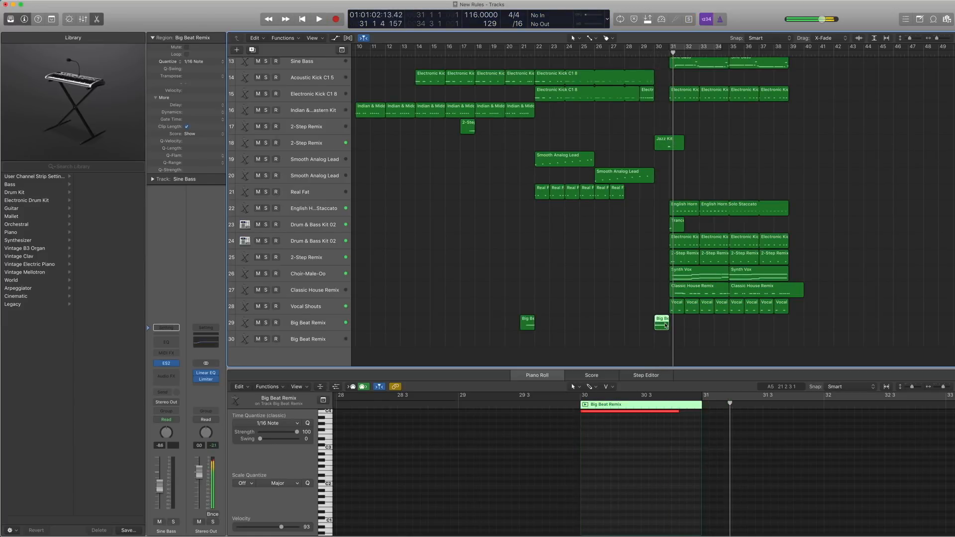
# Select the bar 30 Jazz Kit region on track 18 and solo it.
pyautogui.scroll(3, 666, 298)
pyautogui.moveTo(739, 285); pyautogui.dragTo(570, 49)
pyautogui.click(701, 221)
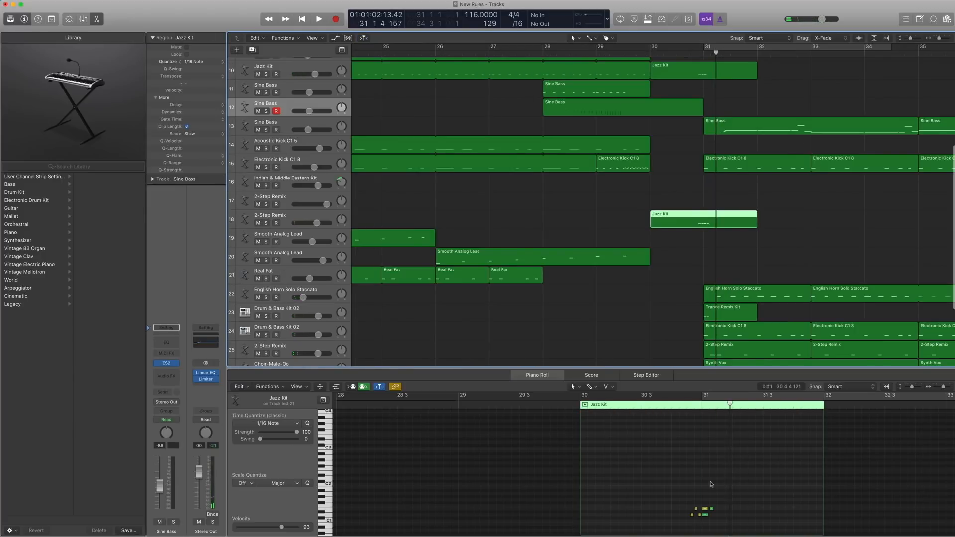
pyautogui.hotkey('ctrl', 's')
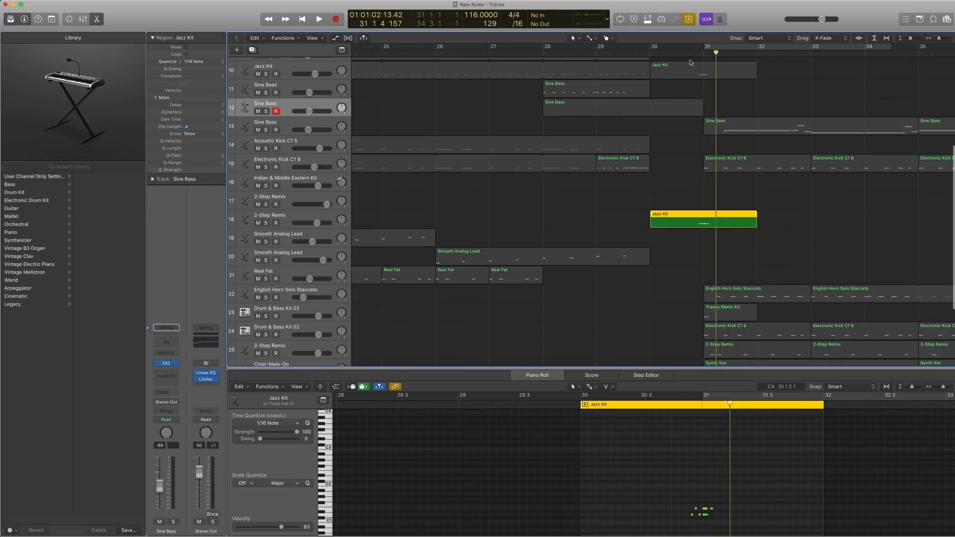
# Show the EXS24 patches for the 2-Step Remix track 18 and check the Electronic Drum Kits category in the Library.
pyautogui.click(294, 218)
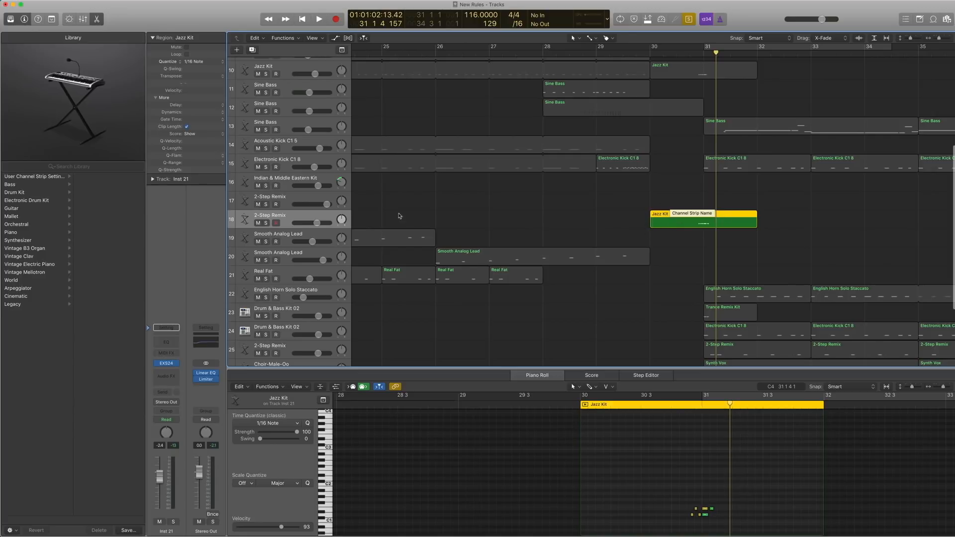
pyautogui.click(147, 363)
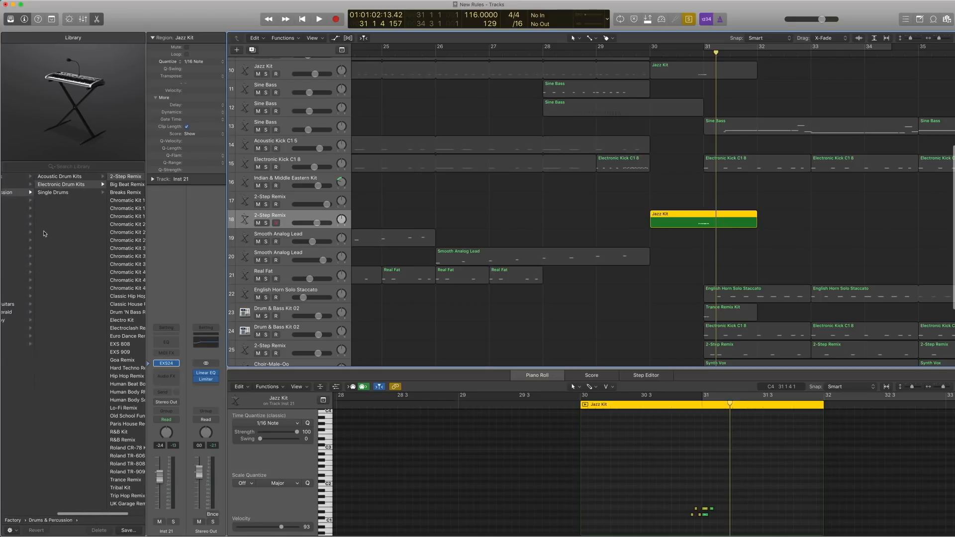
pyautogui.hscroll(-3, 44, 233)
pyautogui.hscroll(3, 45, 196)
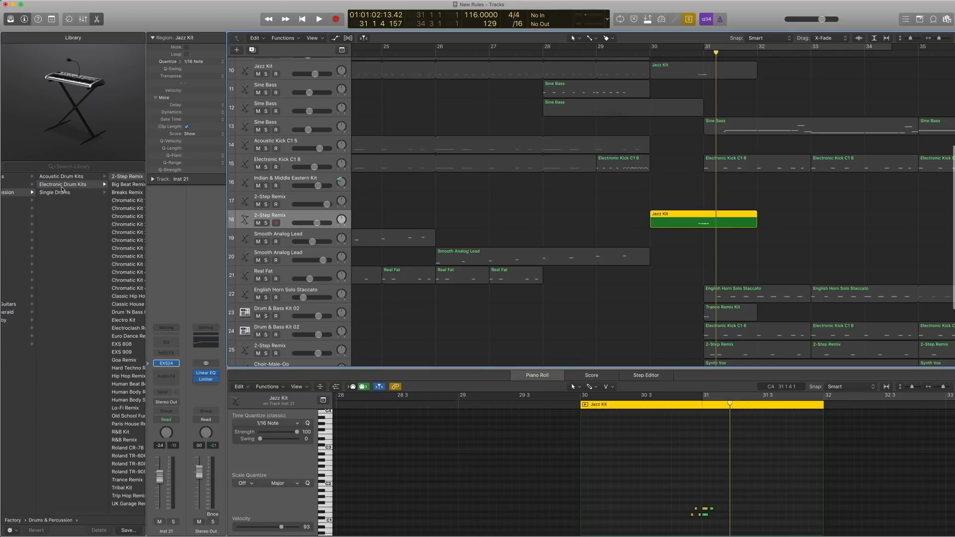
pyautogui.hscroll(2, 63, 188)
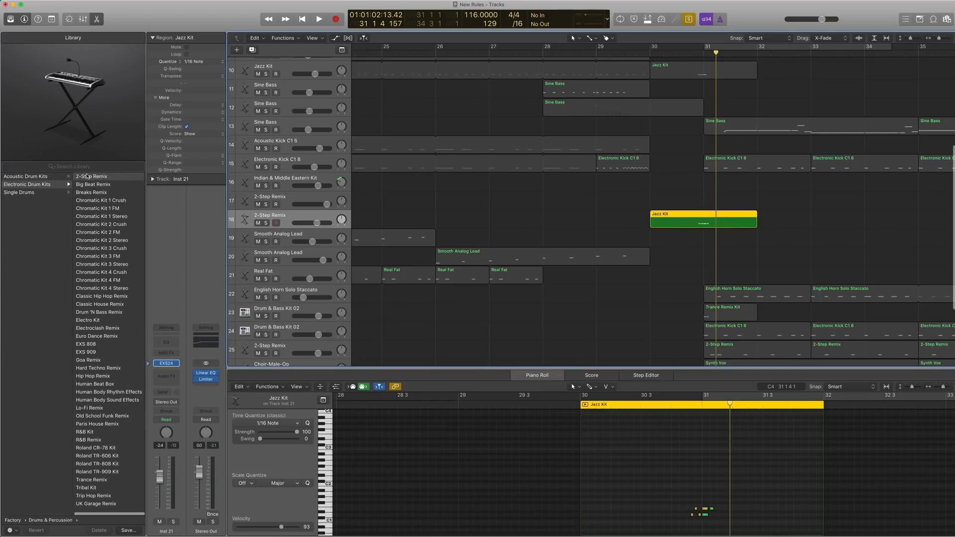
# Play the bar 30 Jazz Kit regions on tracks 18 and 10 one after the other, each soloed, from shortly before bar 31.
pyautogui.click(690, 55)
pyautogui.press('space')
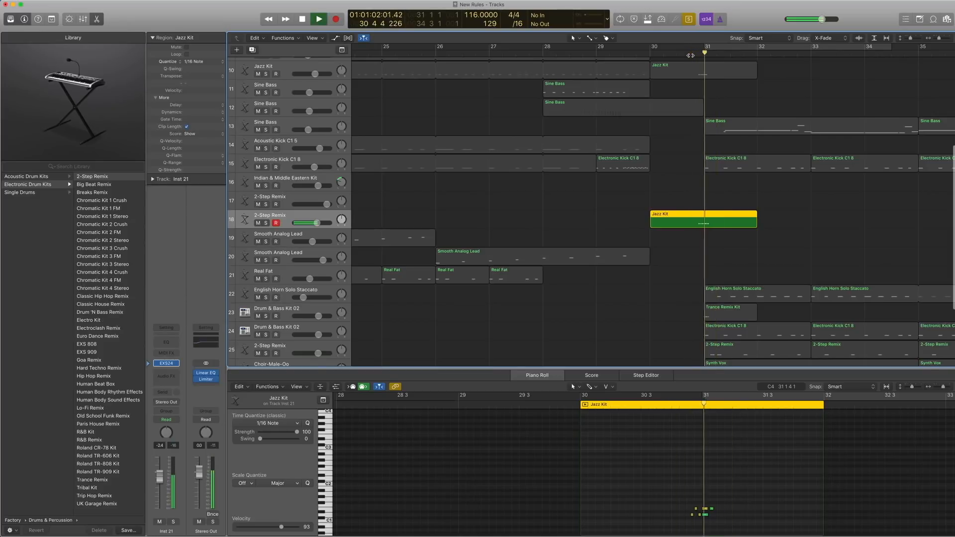
pyautogui.press('space')
pyautogui.click(699, 74)
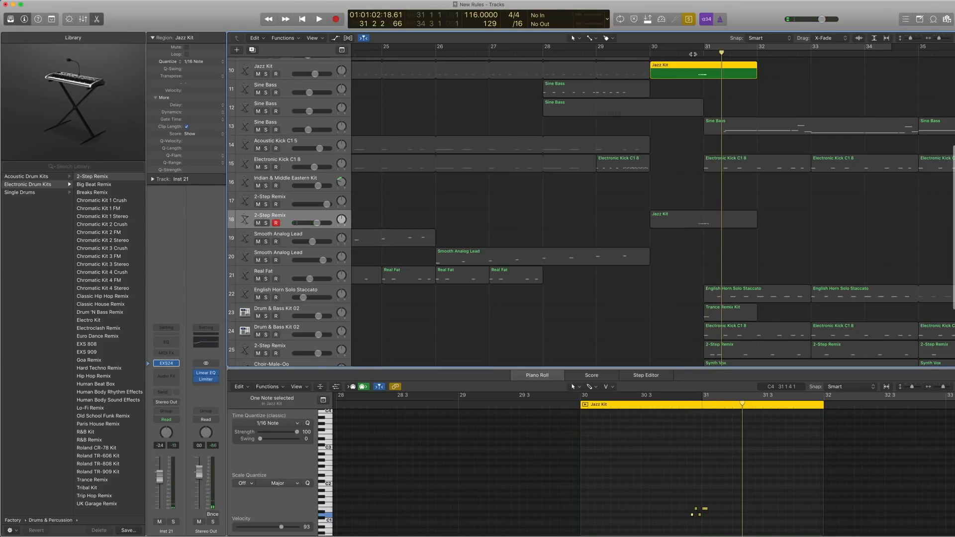
pyautogui.press('space')
pyautogui.press('space')
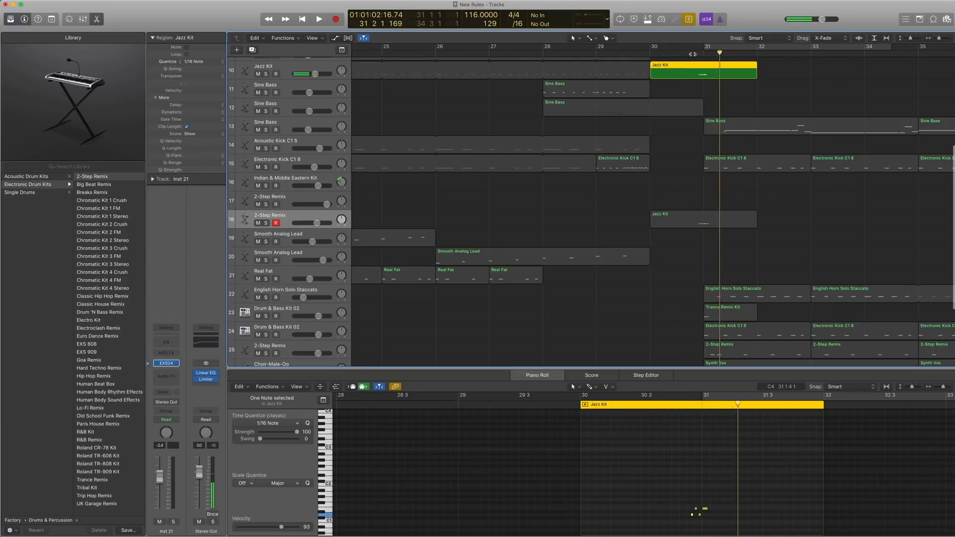
# Select both bar 30 Jazz Kit regions on tracks 10 and 18 and play them together from shortly before bar 31.
pyautogui.keyDown('shift'); pyautogui.click(704, 219); pyautogui.keyUp('shift')
pyautogui.click(692, 54)
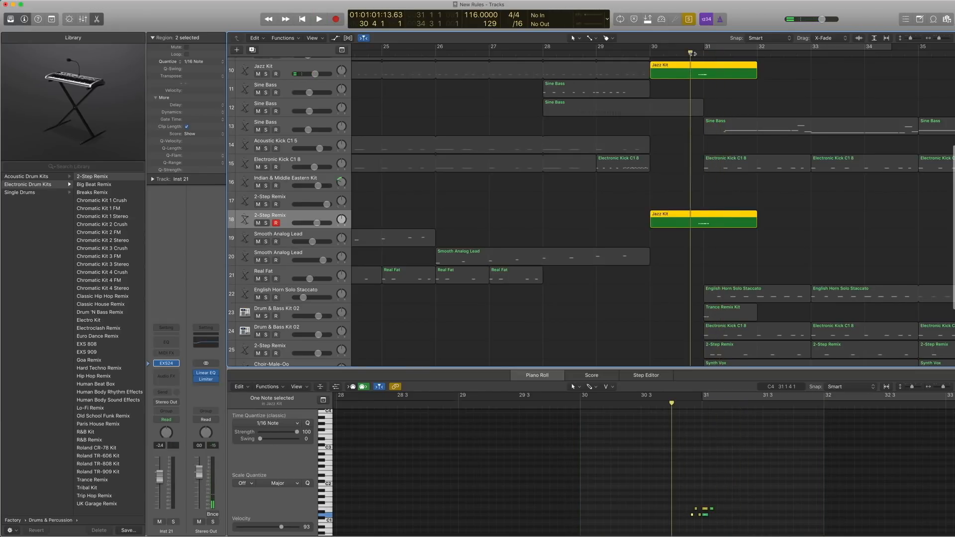
pyautogui.press('space')
pyautogui.press('space')
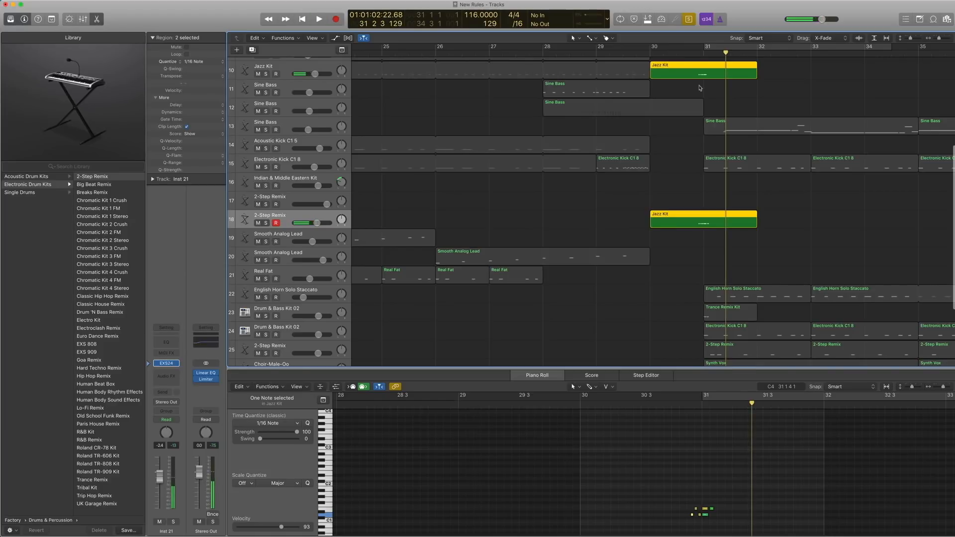
# Add the bar 31 Trance Remix Kit and Electronic Kick C1 8 regions on tracks 23 and 24 to the soloed selection and play it across bar 31.
pyautogui.scroll(-2, 721, 225)
pyautogui.scroll(-1, 722, 229)
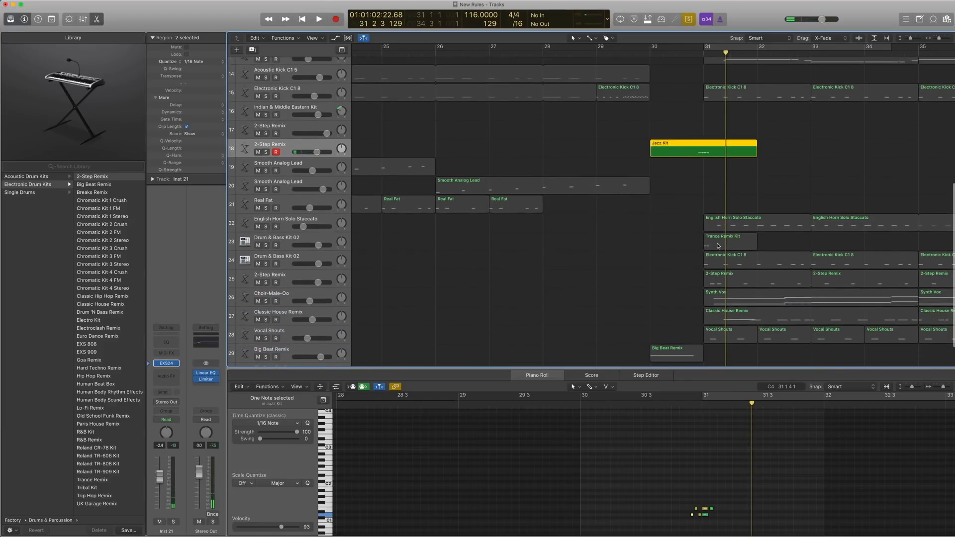
pyautogui.scroll(-1, 718, 246)
pyautogui.keyDown('shift'); pyautogui.click(719, 238); pyautogui.keyUp('shift')
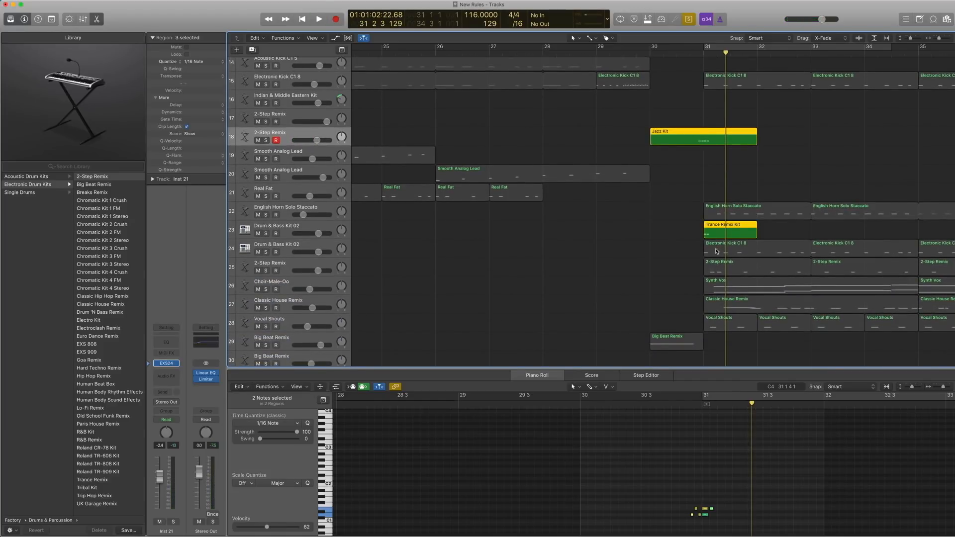
pyautogui.keyDown('shift'); pyautogui.click(716, 251); pyautogui.keyUp('shift')
pyautogui.doubleClick(687, 53)
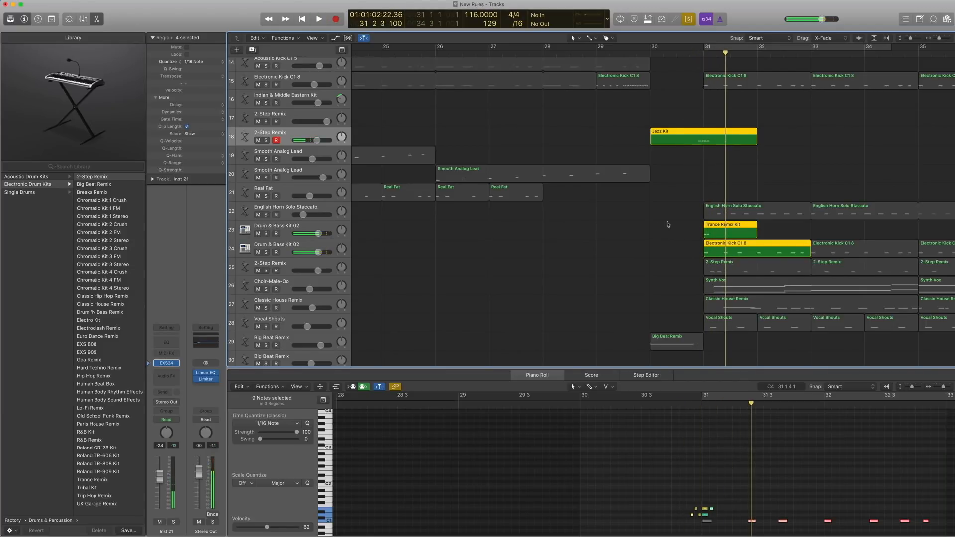
pyautogui.click(690, 55)
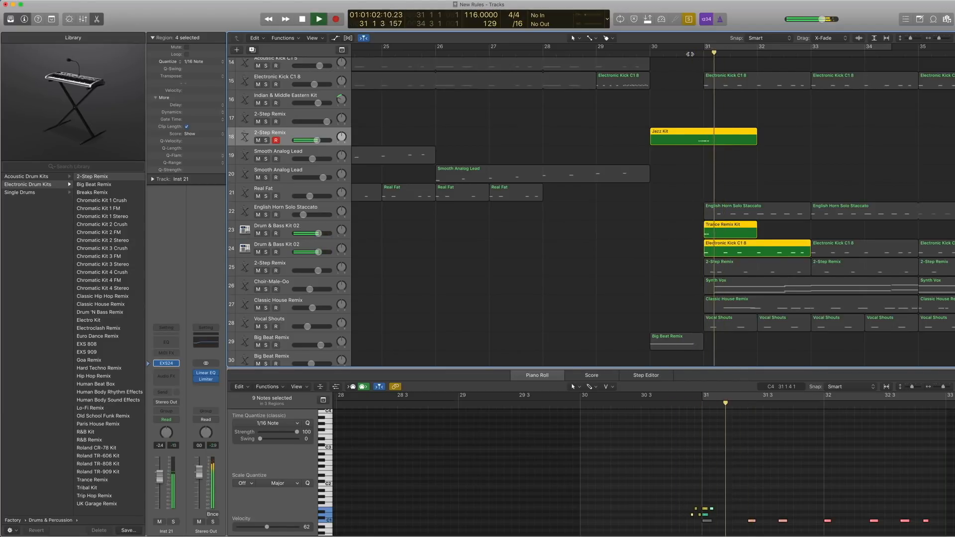
# Deselect all regions, turn Solo off and hide the Piano Roll.
pyautogui.click(677, 223)
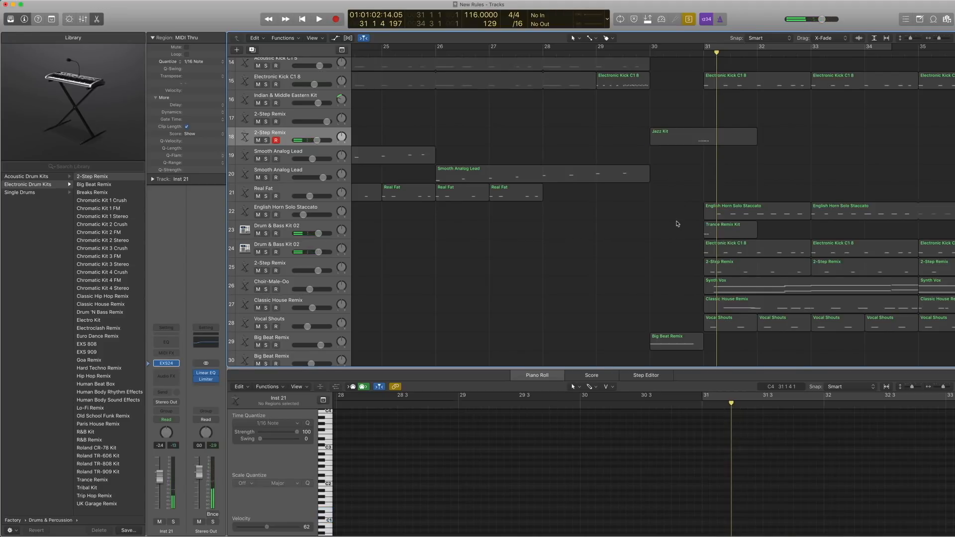
pyautogui.hotkey('ctrl', 's')
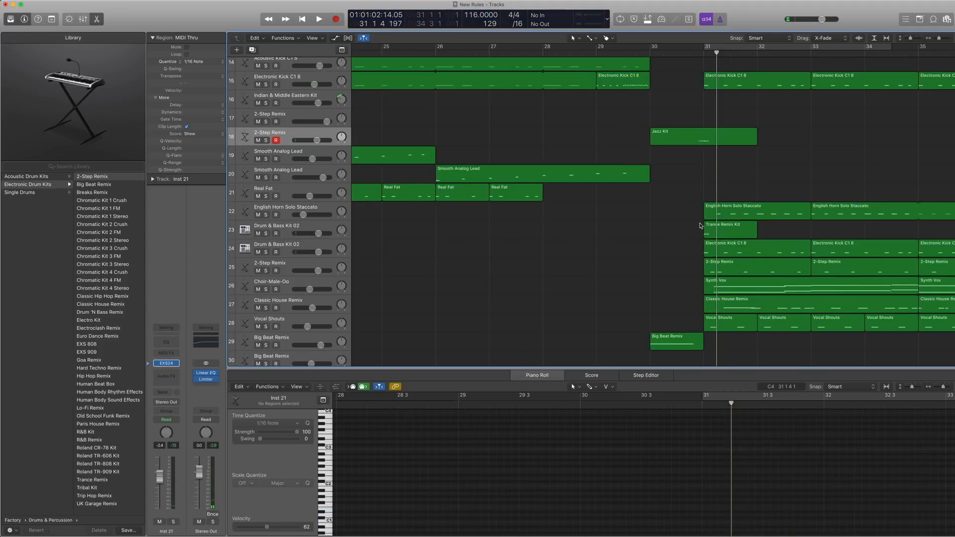
pyautogui.scroll(3, 696, 217)
pyautogui.scroll(1, 686, 209)
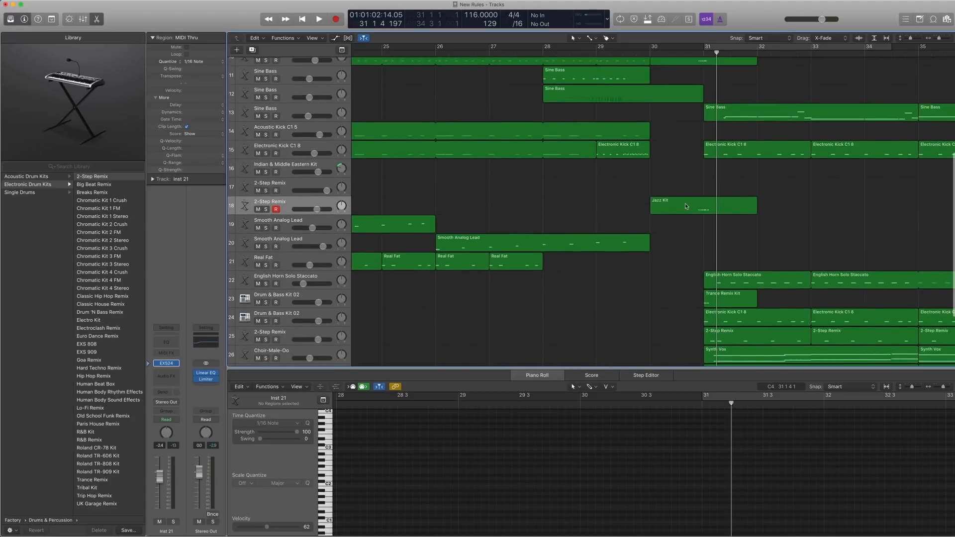
pyautogui.press('p')
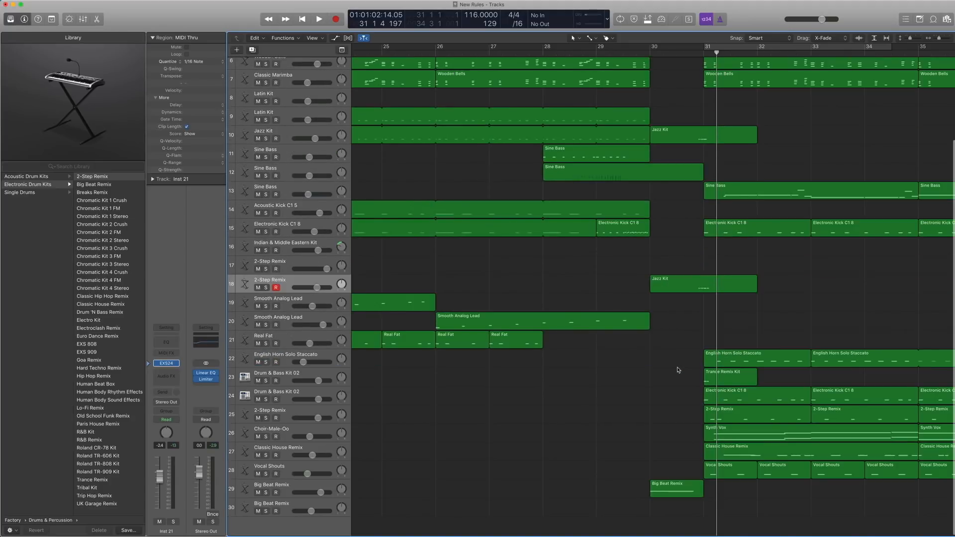
# Select and solo the bar 31 Trance Remix Kit region and select its Drum & Bass Kit 02 track 23.
pyautogui.click(720, 383)
pyautogui.hotkey('ctrl', 's')
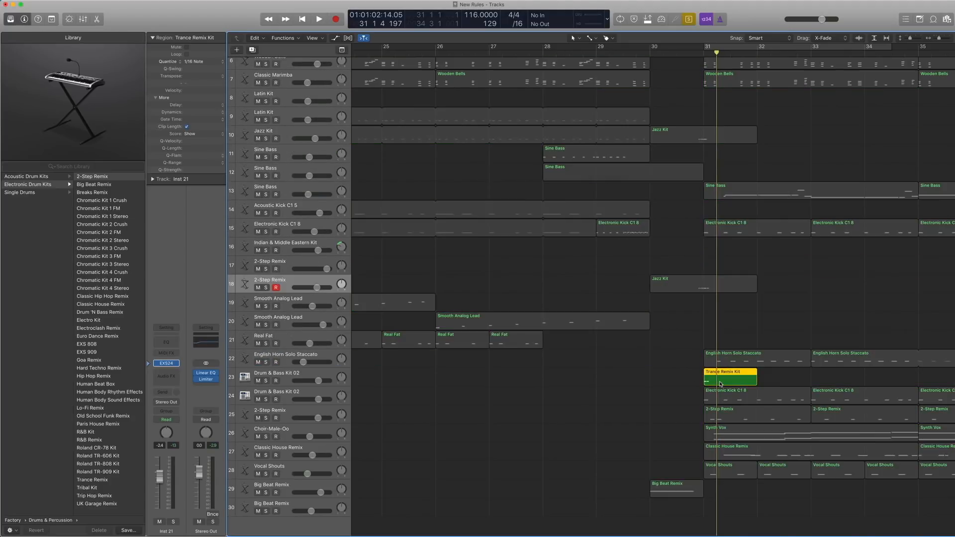
pyautogui.click(291, 376)
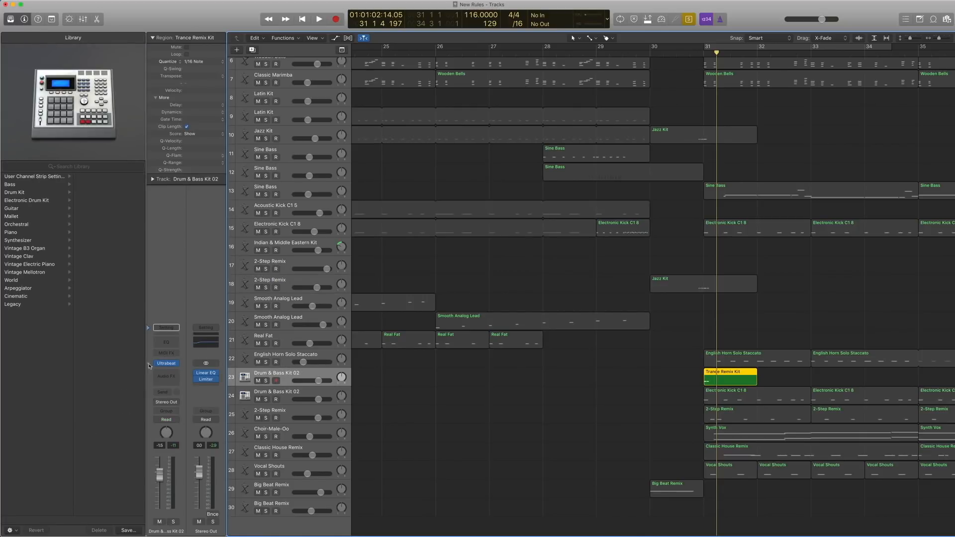
# Open Ultrabeat on track 23, check where Drum & Bass Kit 02 sits among its Drum Kits presets, and close the plug-in.
pyautogui.moveTo(170, 368)
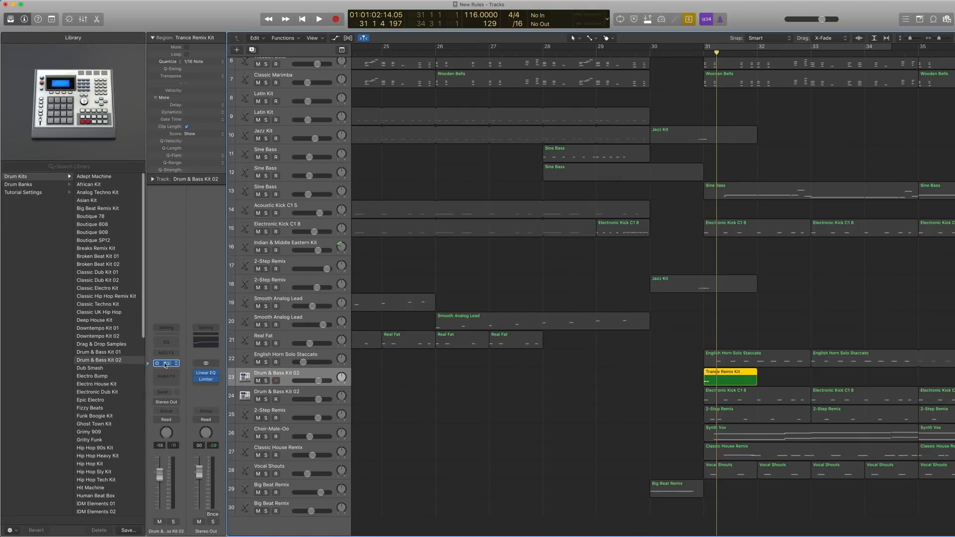
pyautogui.click(165, 363)
pyautogui.click(137, 36)
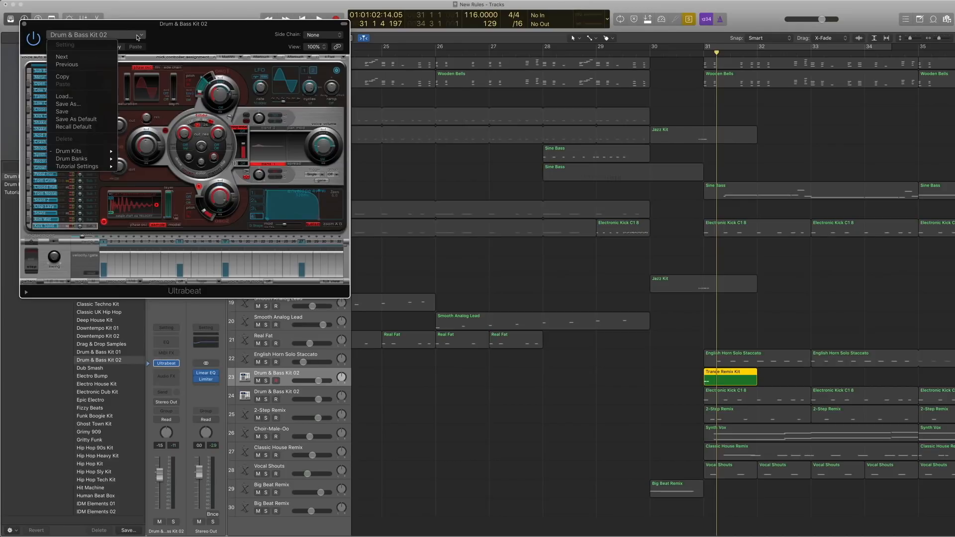
pyautogui.moveTo(89, 154)
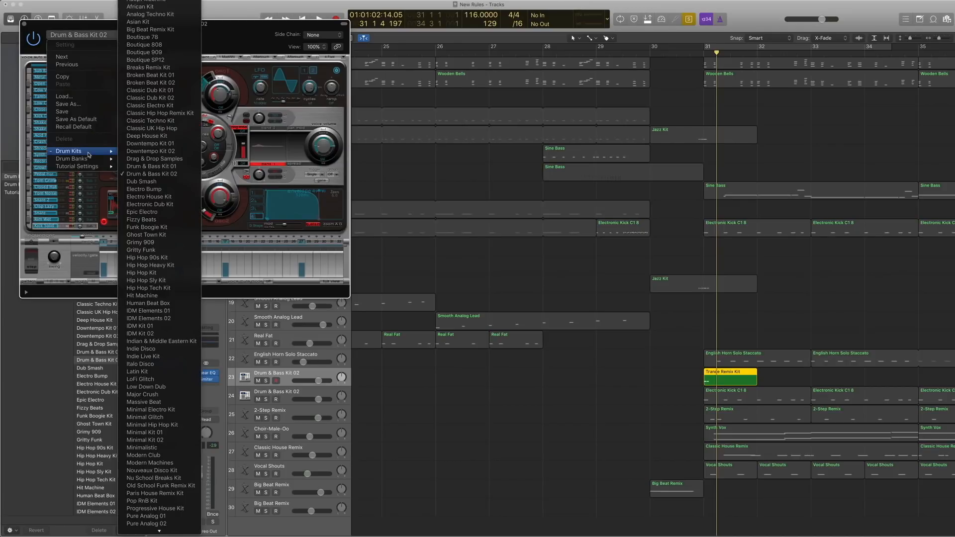
pyautogui.click(162, 165)
pyautogui.click(24, 23)
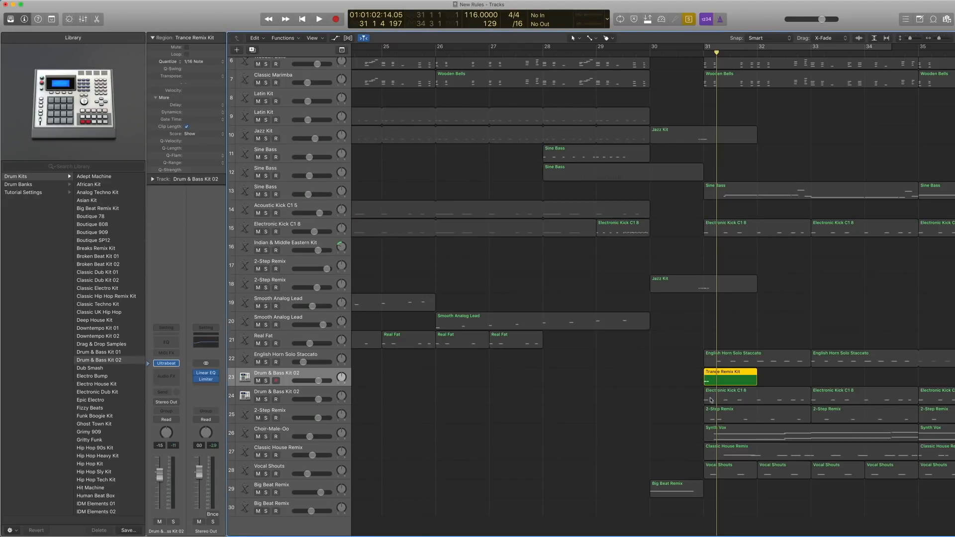
# Play the Trance Remix Kit region on track 23 soloed from around bar 31.
pyautogui.press('space')
pyautogui.press('space')
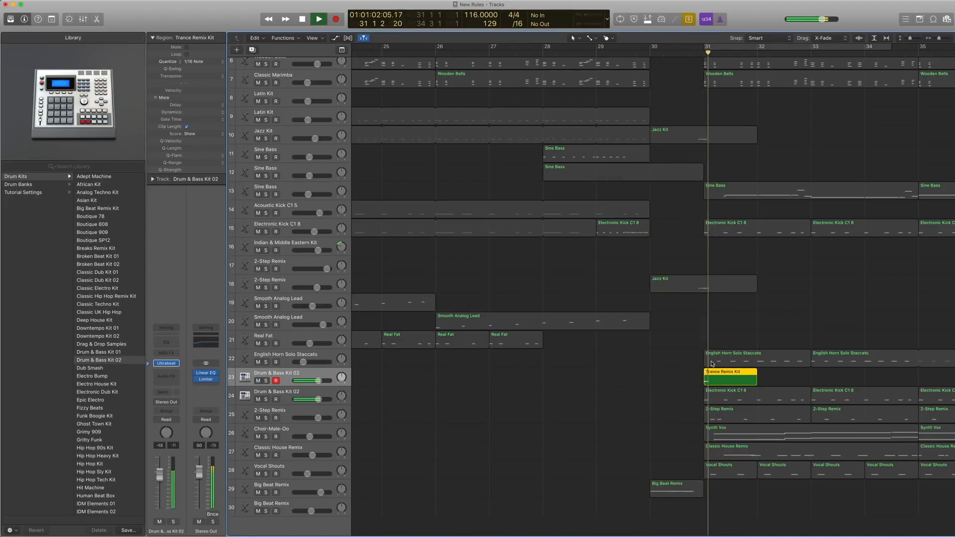
pyautogui.press('space')
# Select the Jazz Kit regions on tracks 18 and 10 with the Trance Remix Kit region and play them soloed across bar 31.
pyautogui.click(703, 289)
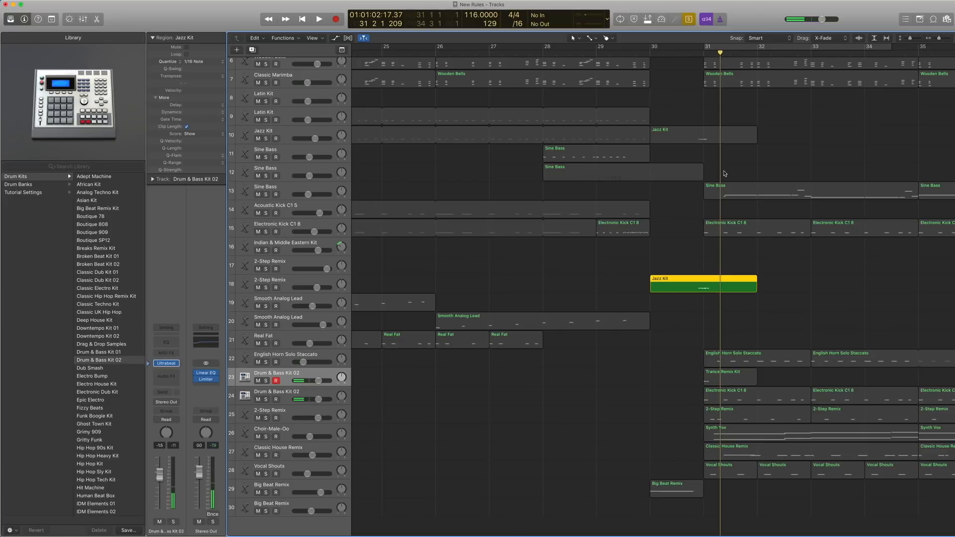
pyautogui.keyDown('shift'); pyautogui.click(719, 135); pyautogui.keyUp('shift')
pyautogui.keyDown('shift'); pyautogui.click(723, 377); pyautogui.keyUp('shift')
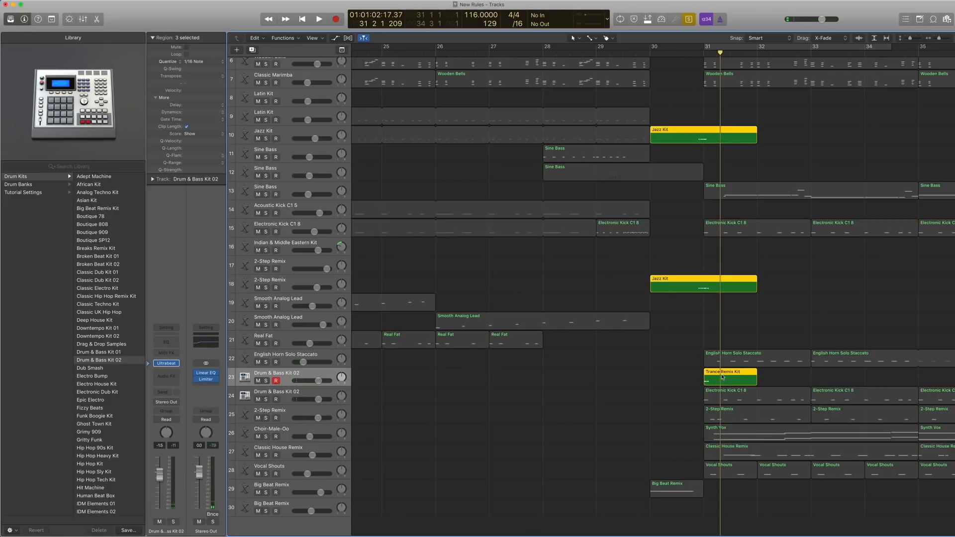
pyautogui.press('space')
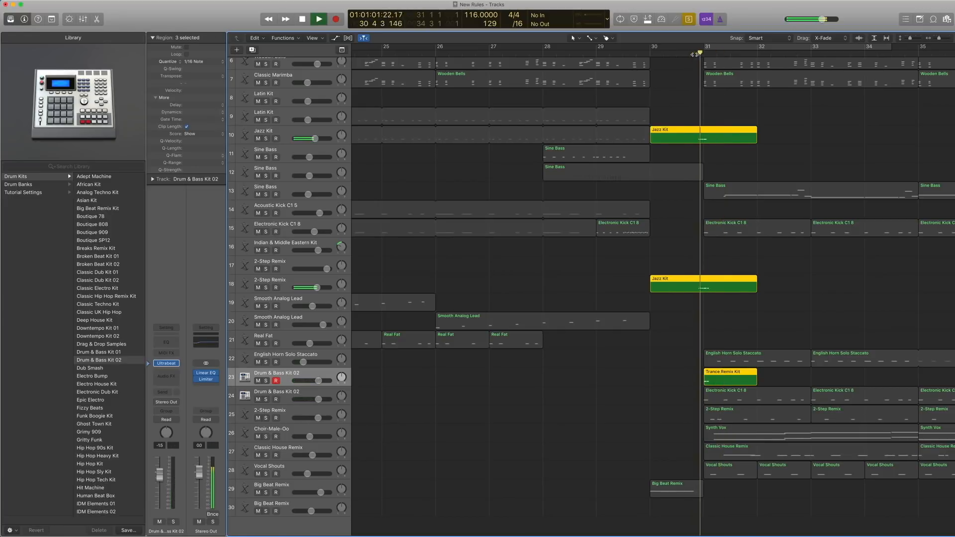
pyautogui.press('space')
# Turn Solo off and play the full arrangement from shortly before bar 31.
pyautogui.hotkey('ctrl', 's')
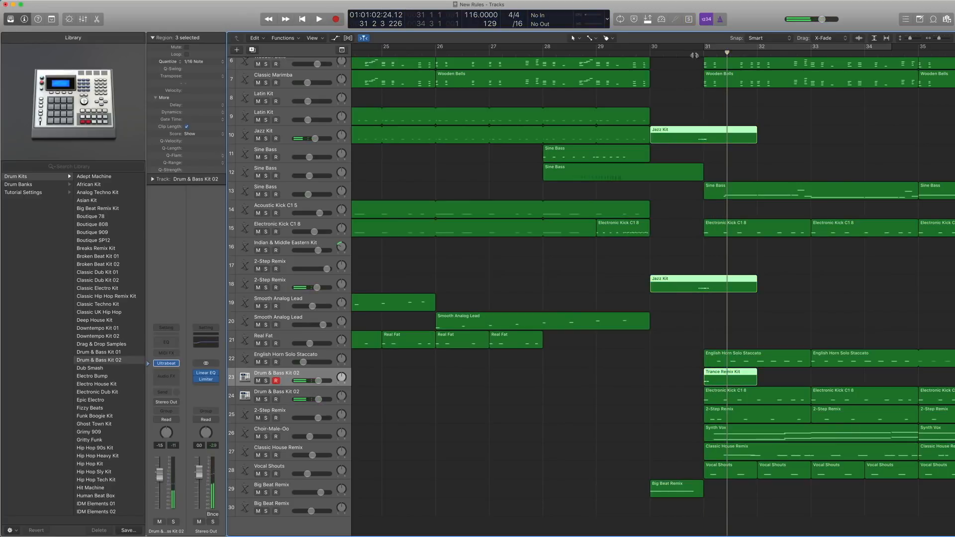
pyautogui.doubleClick(694, 56)
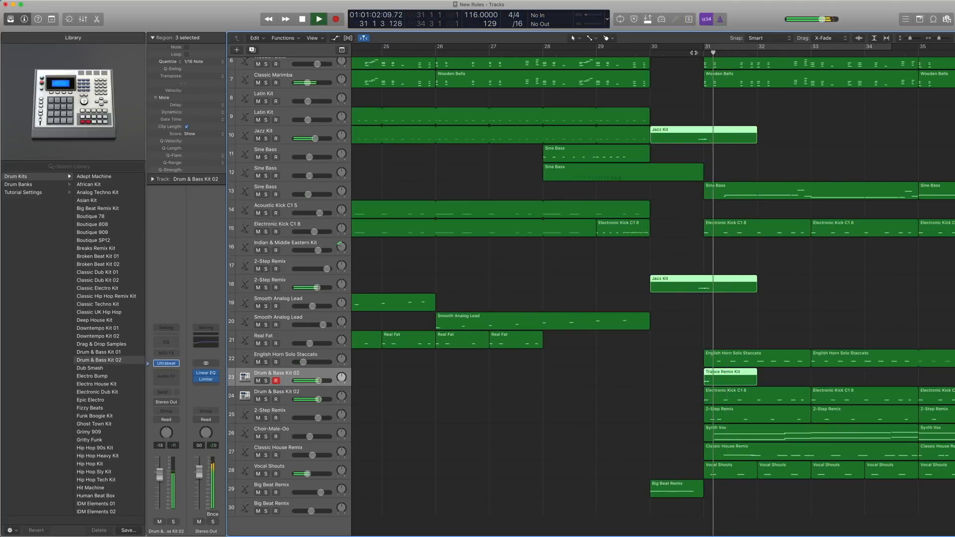
pyautogui.press('space')
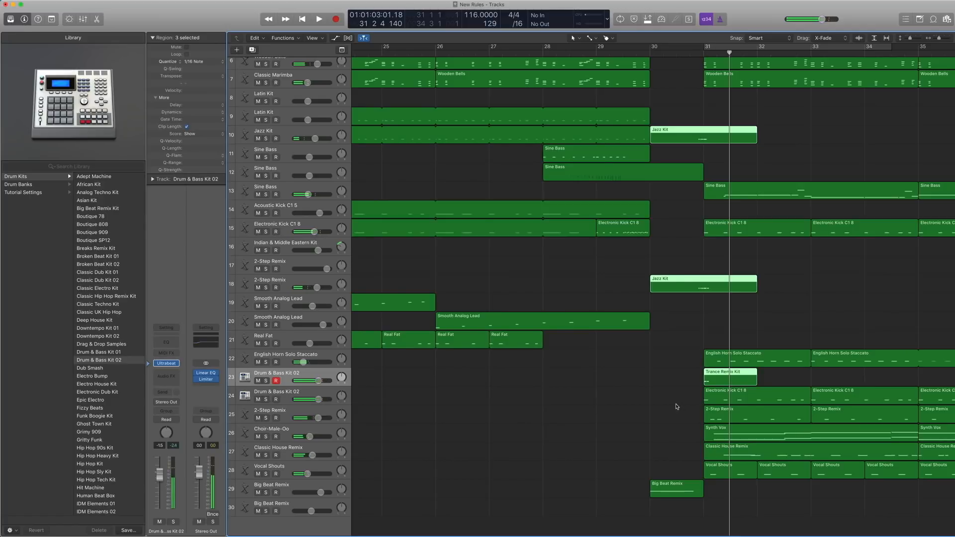
# Select the two Sine Bass regions on track 13 from bar 31 to 39 and show their notes in the Piano Roll.
pyautogui.keyDown('ctrl'); pyautogui.keyDown('alt'); pyautogui.click(676, 406); pyautogui.keyUp('alt'); pyautogui.keyUp('ctrl')
pyautogui.moveTo(836, 505); pyautogui.dragTo(584, 173)
pyautogui.moveTo(764, 150); pyautogui.dragTo(629, 139)
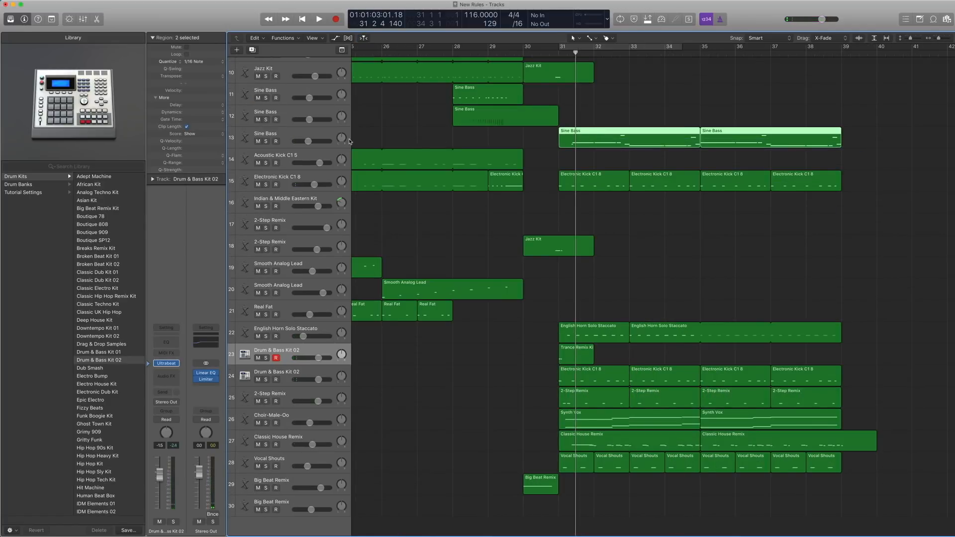
pyautogui.click(291, 131)
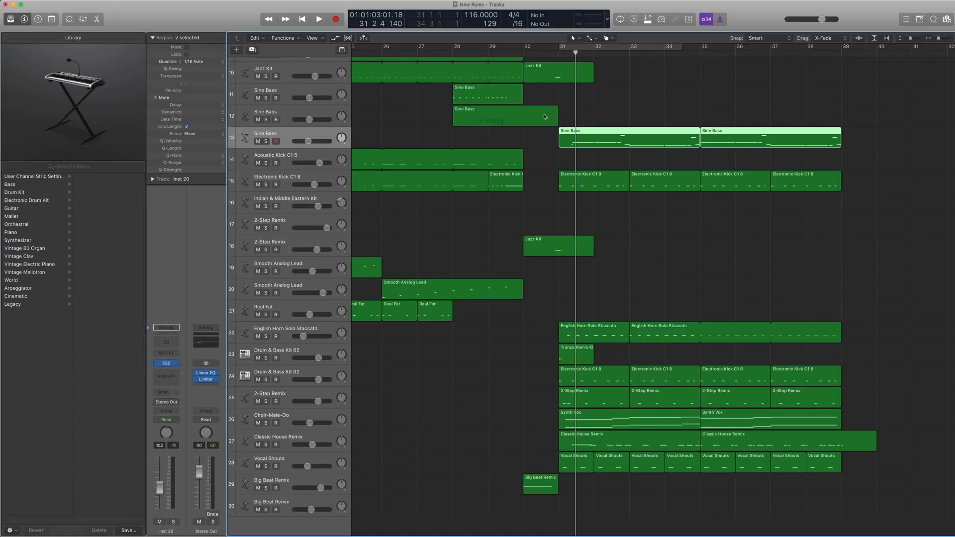
pyautogui.doubleClick(641, 136)
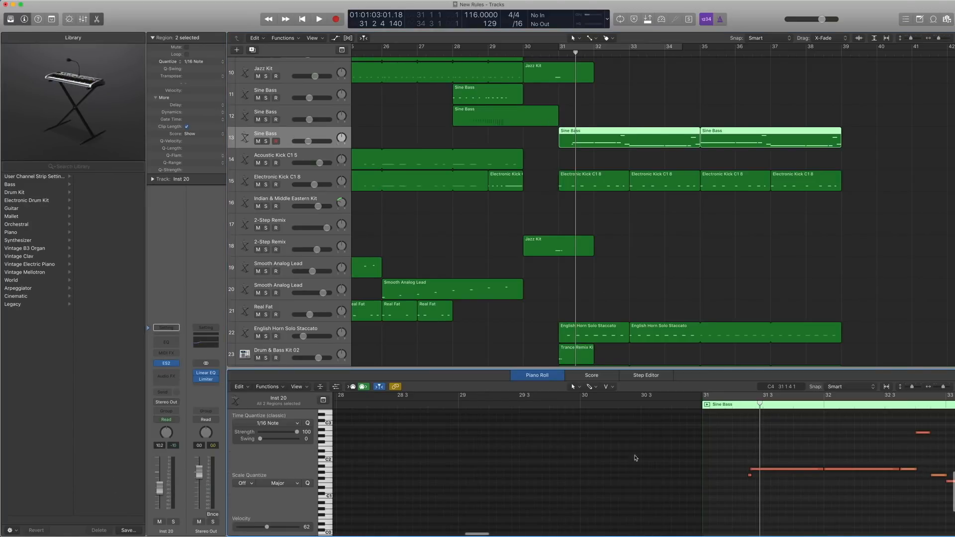
# Solo the two Sine Bass regions on track 13 and play them from bar 31.
pyautogui.hotkey('ctrl', 's')
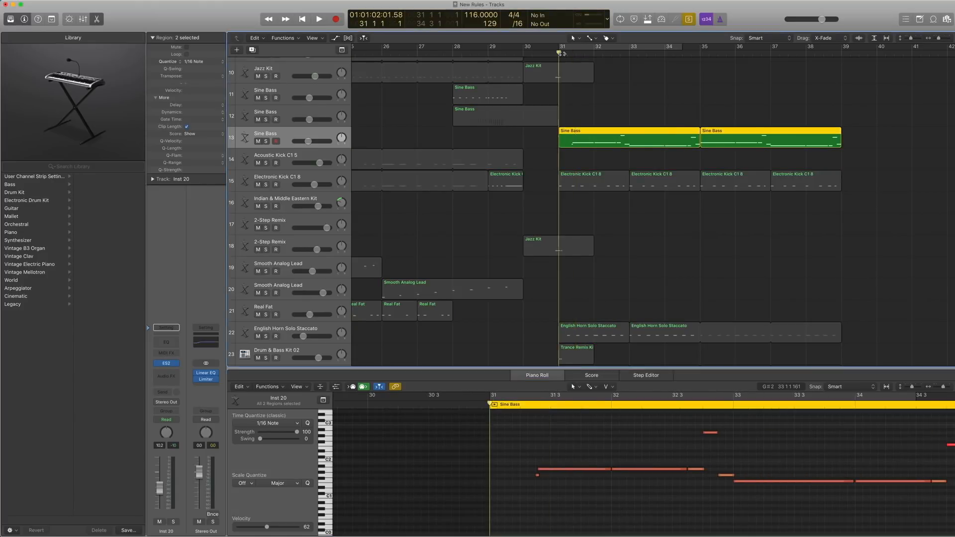
pyautogui.press('space')
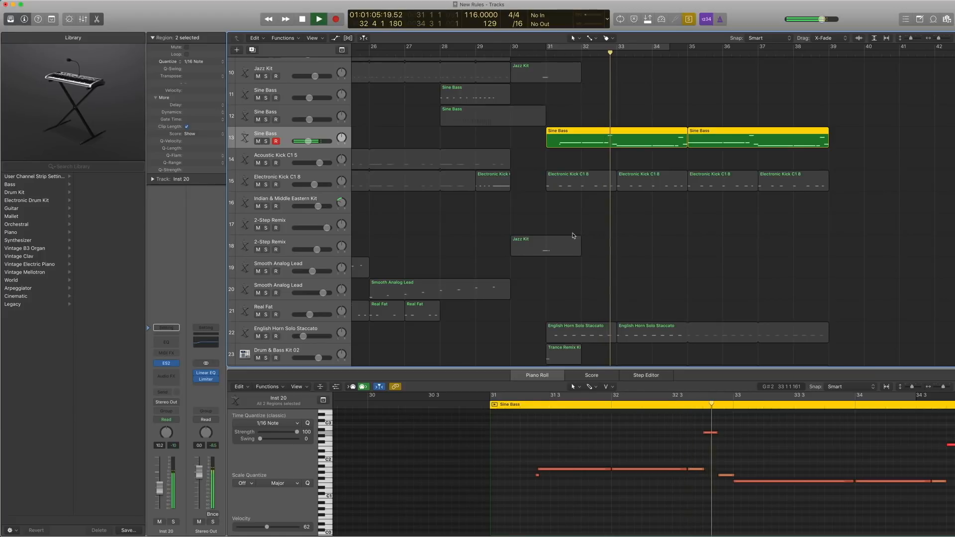
pyautogui.press('space')
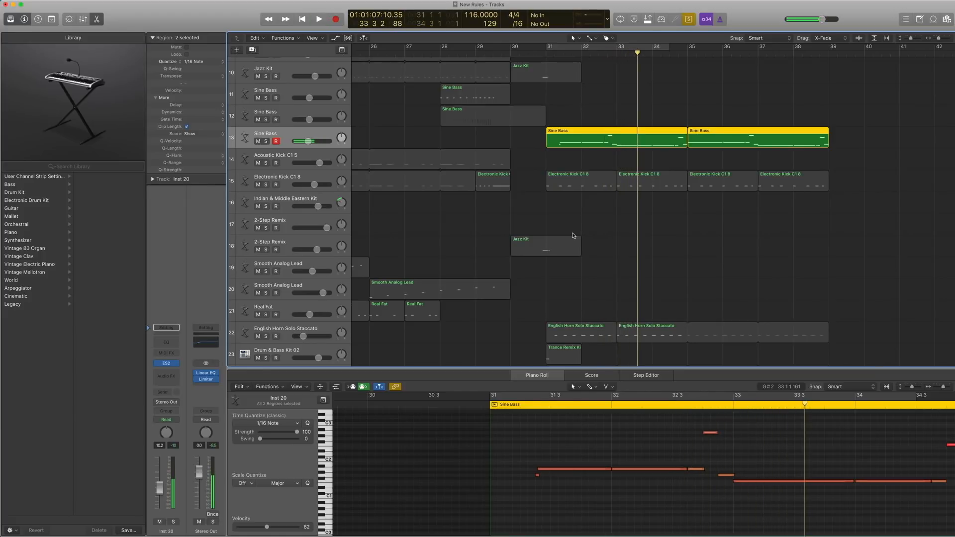
# Select the four Electronic Kick C1 8 regions on track 15 from bar 31 to 39 and play them soloed from bar 31.
pyautogui.hotkey('ctrl', 's')
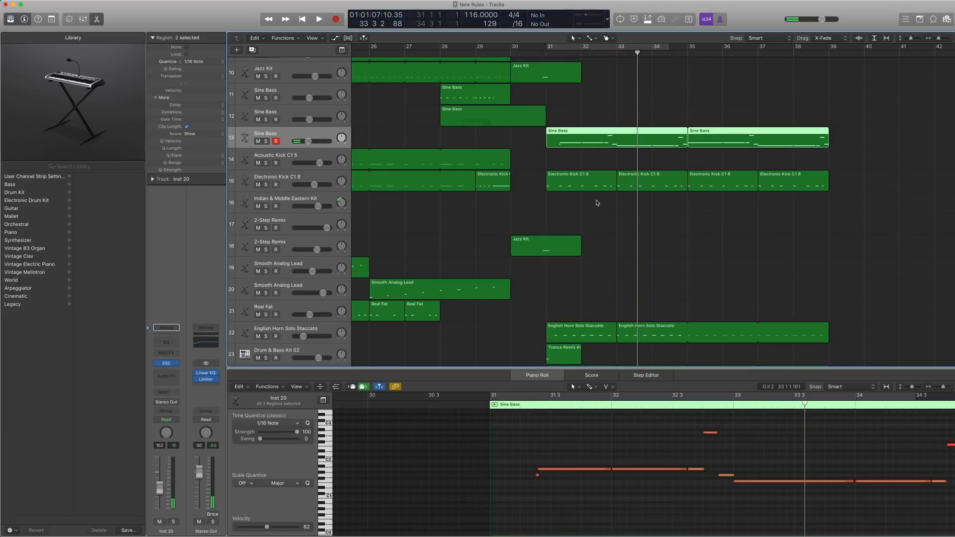
pyautogui.moveTo(845, 217); pyautogui.dragTo(545, 170)
pyautogui.hotkey('ctrl', 's')
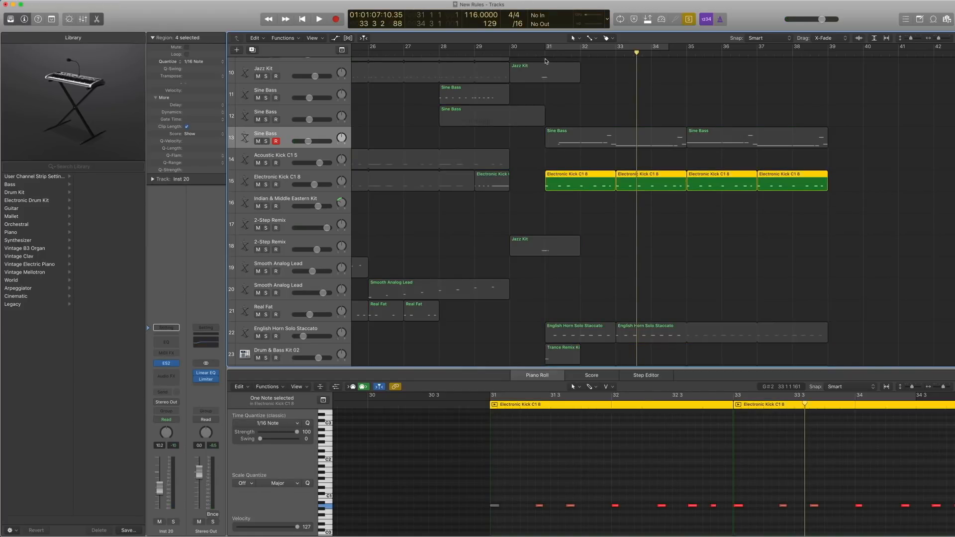
pyautogui.click(545, 59)
pyautogui.press('space')
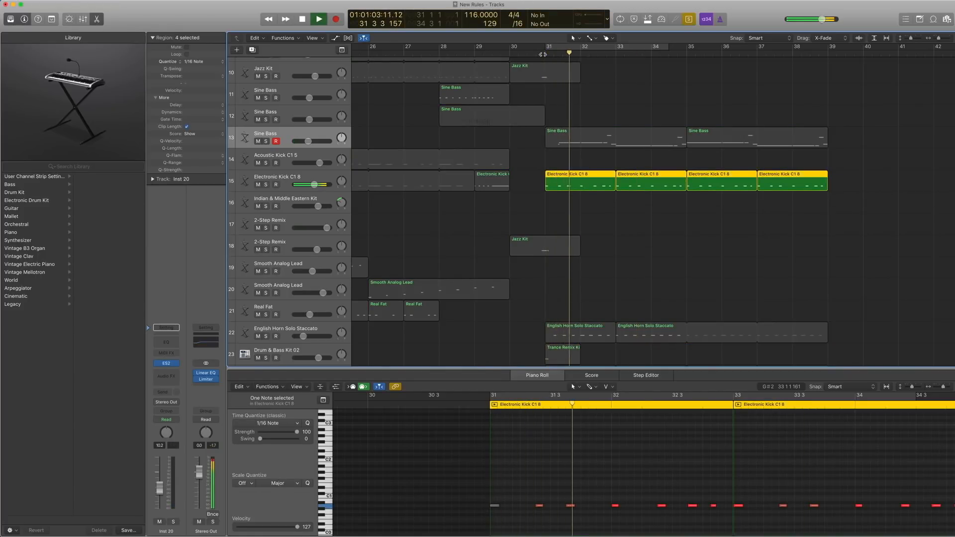
# Stop the soloed playback of the Electronic Kick C1 8 regions on track 15, turn Solo off and deselect them.
pyautogui.press('space')
pyautogui.hotkey('ctrl', 's')
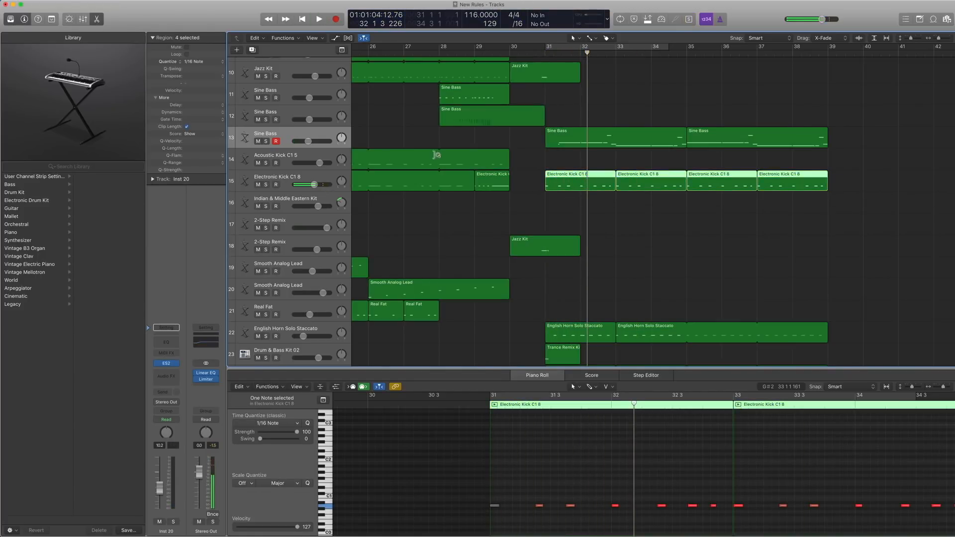
pyautogui.scroll(-8, 549, 199)
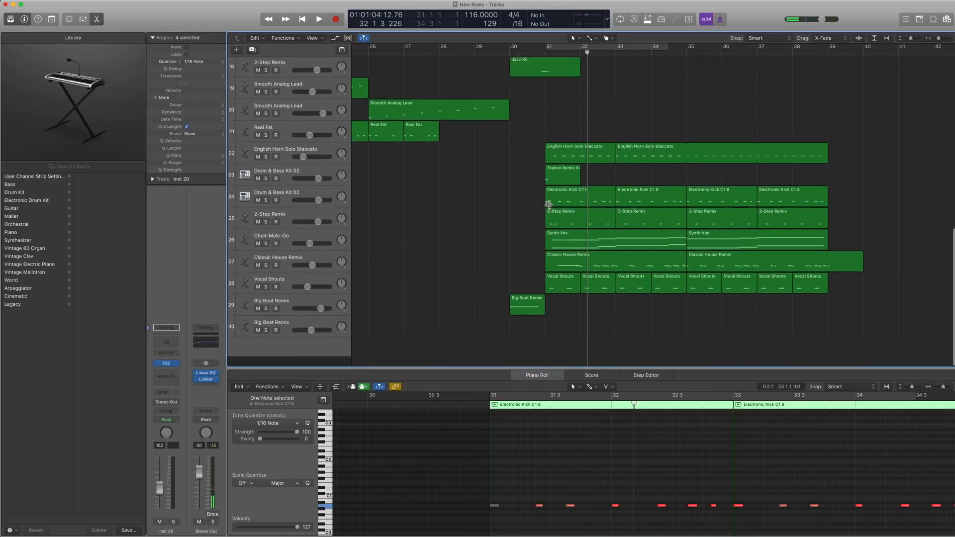
pyautogui.click(854, 147)
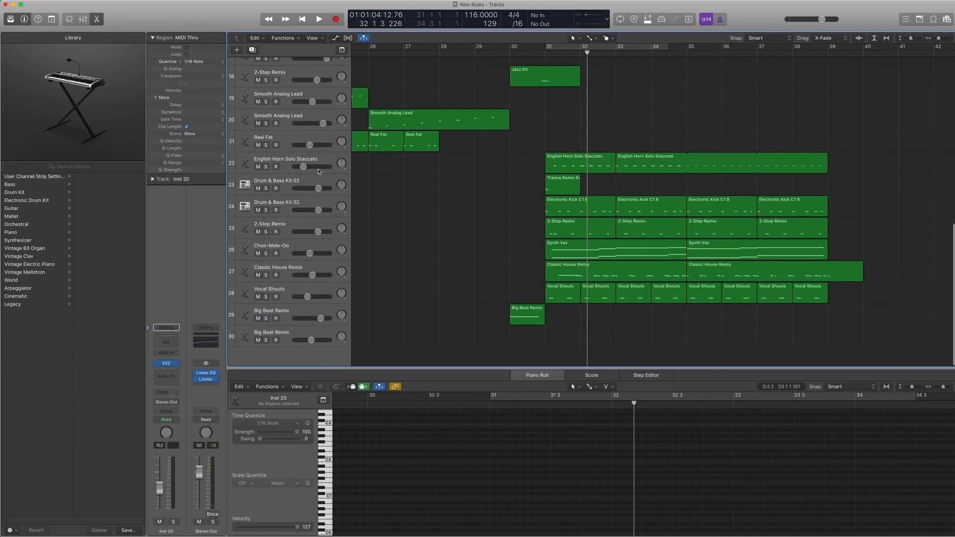
# Select the two English Horn Solo Staccato regions on track 22 and play them soloed from bar 31.
pyautogui.click(304, 160)
pyautogui.hotkey('ctrl', 's')
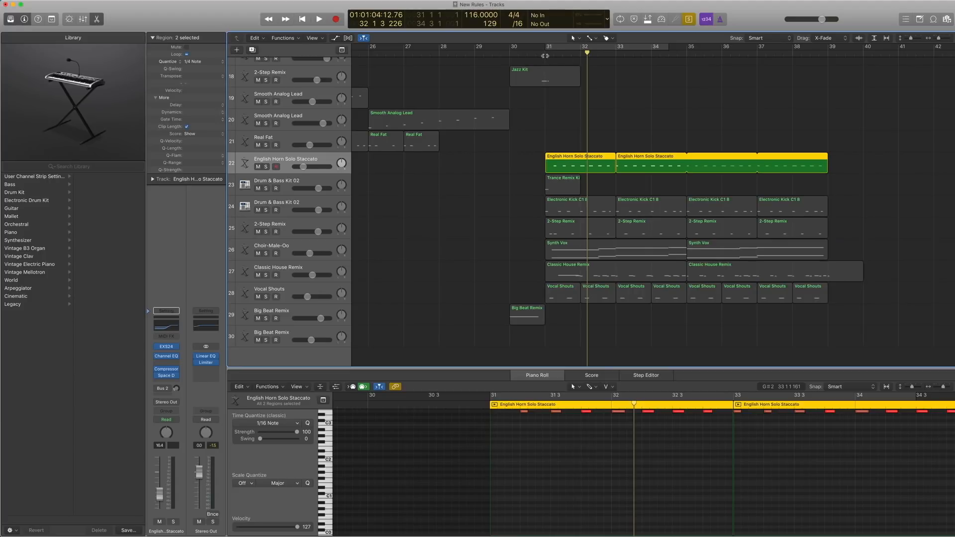
pyautogui.click(545, 55)
pyautogui.press('space')
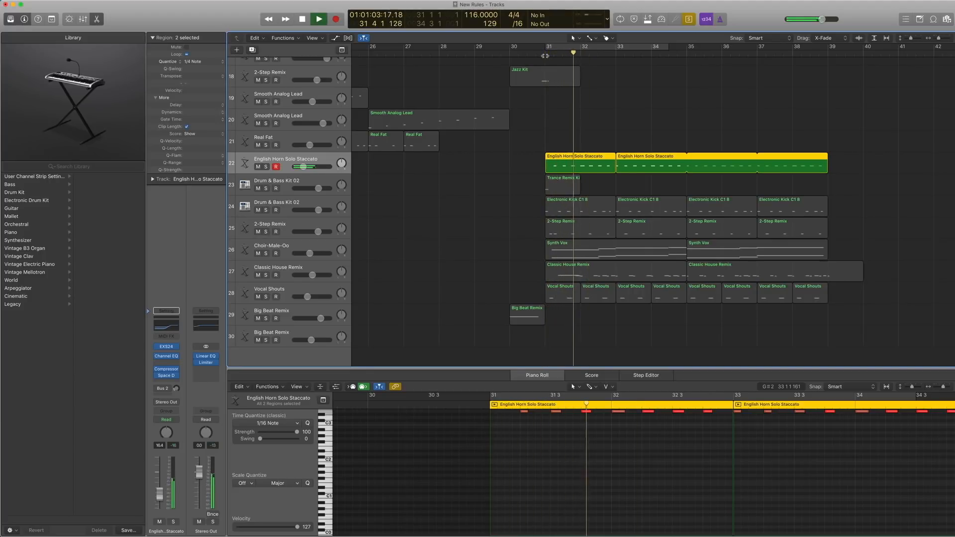
pyautogui.press('space')
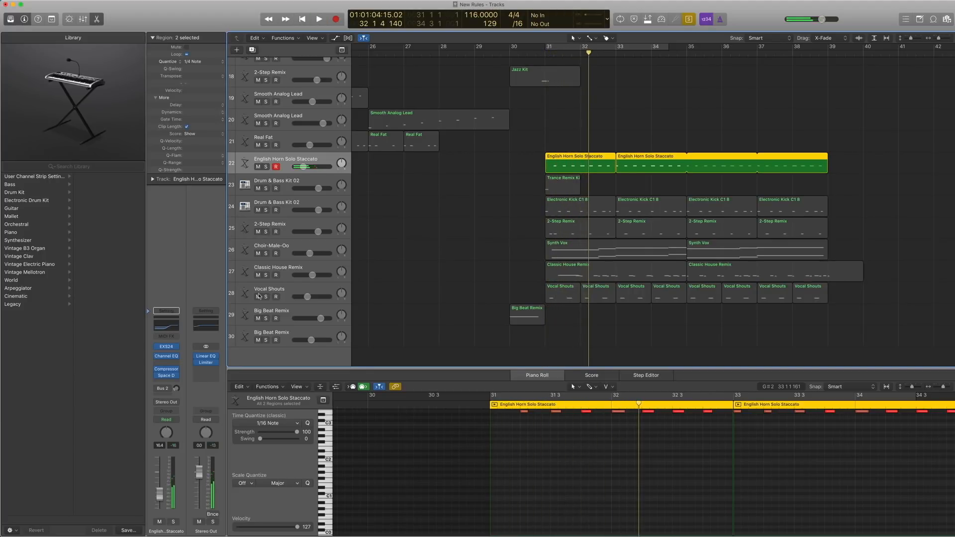
# Show the English Horn Solo Staccato patch of track 22's EXS24 in the Library's Orchestral Woodwinds and review its folder path.
pyautogui.click(164, 348)
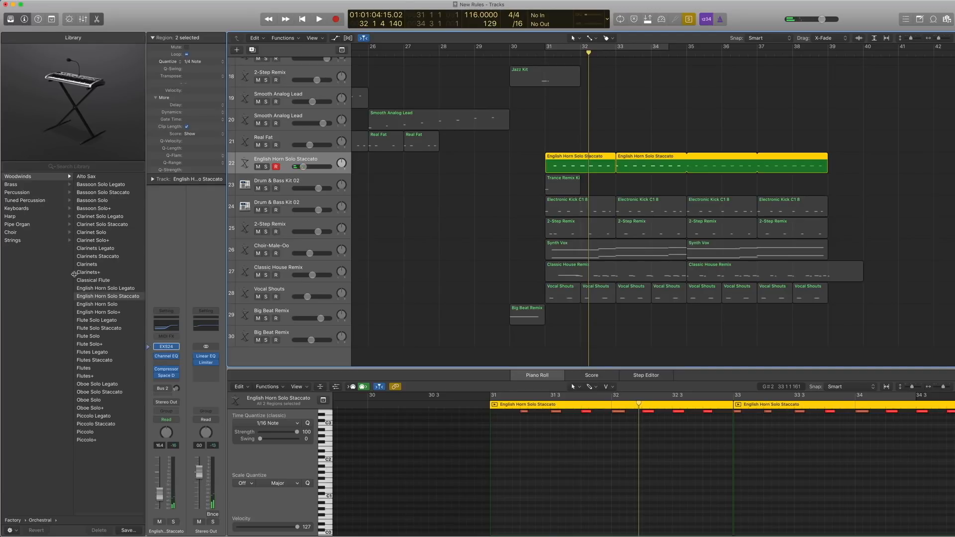
pyautogui.hscroll(5, 53, 245)
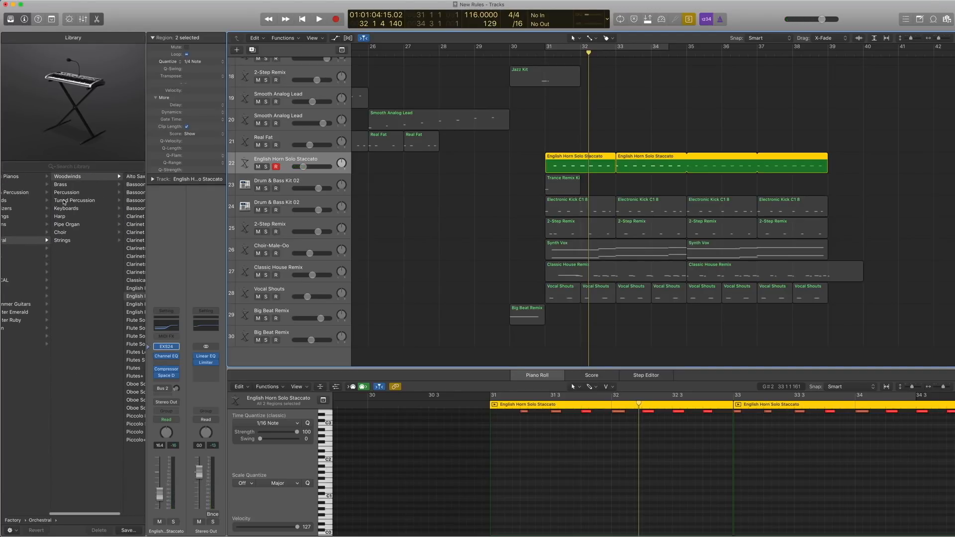
pyautogui.hscroll(1, 112, 297)
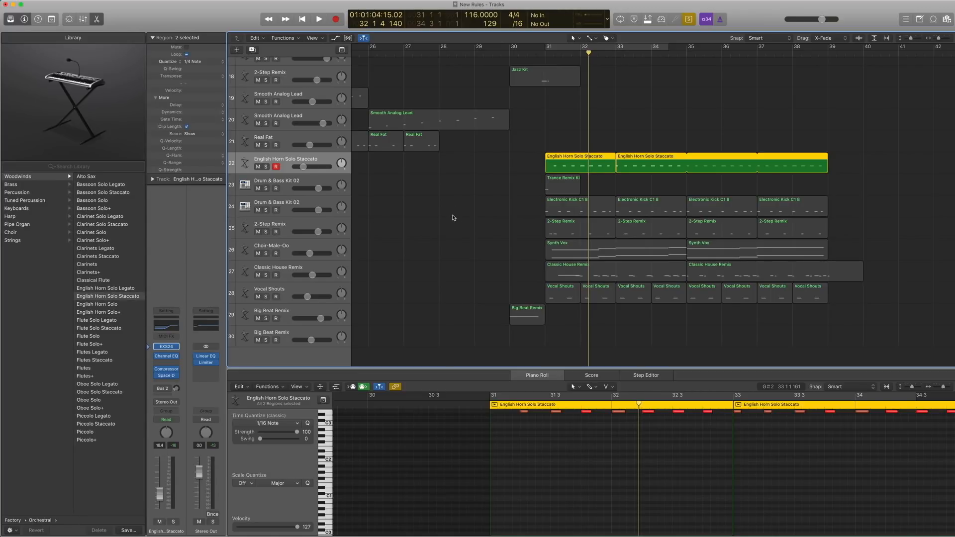
pyautogui.scroll(1, 452, 218)
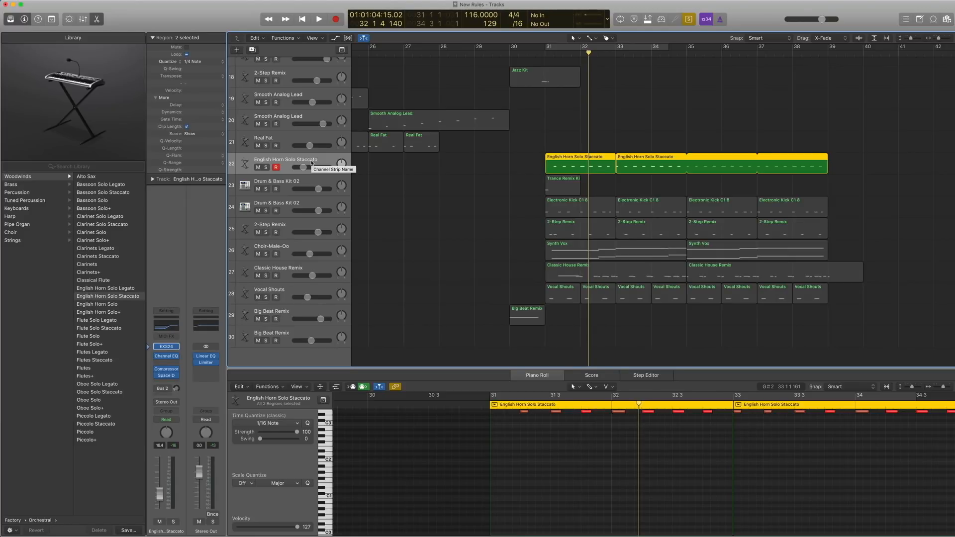
# Bypass the Channel EQ, Compressor and Space Designer on track 22 and play the horn regions without effects from bar 31.
pyautogui.click(156, 357)
pyautogui.click(157, 369)
pyautogui.click(157, 376)
pyautogui.press('space')
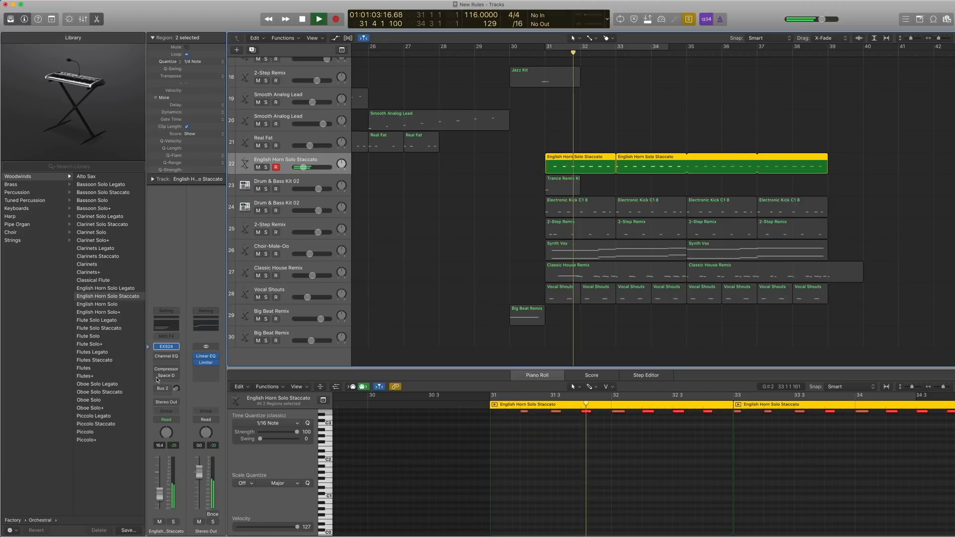
pyautogui.press('space')
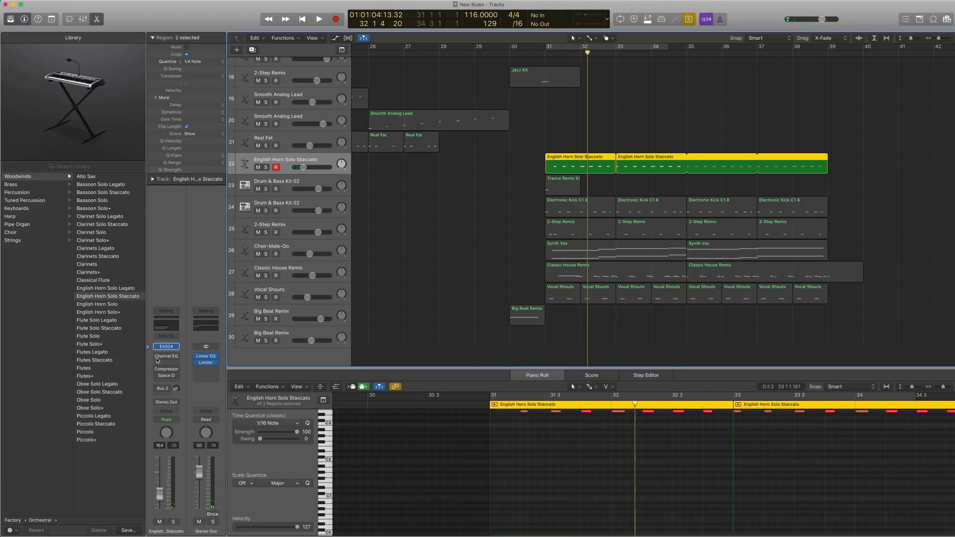
# Re-enable the Channel EQ on track 22, examine its curve while playing the horn from bar 31, and close its window.
pyautogui.click(157, 357)
pyautogui.click(167, 357)
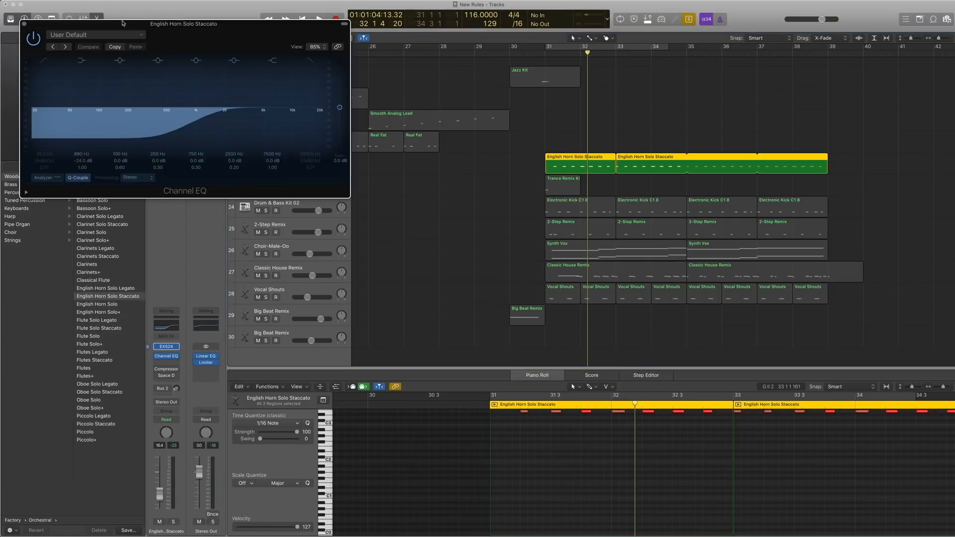
pyautogui.doubleClick(548, 55)
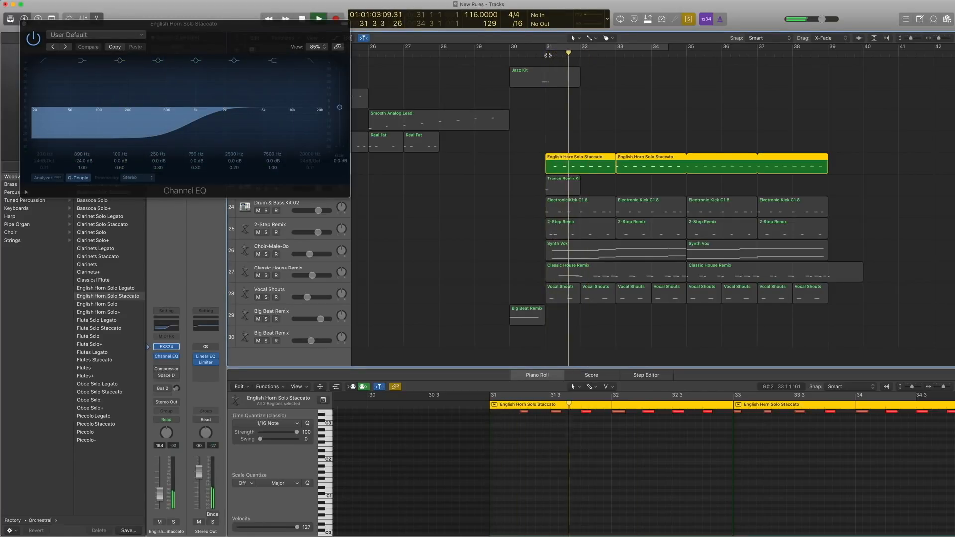
pyautogui.press('space')
pyautogui.click(24, 24)
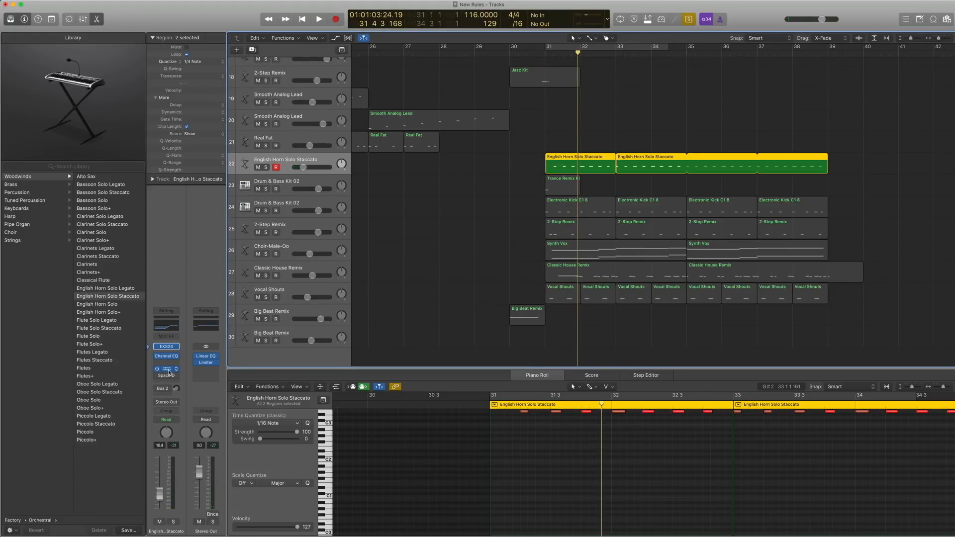
# Re-enable the Compressor on track 22 and review its VCA Snare preset among the Drums presets.
pyautogui.click(169, 370)
pyautogui.click(89, 39)
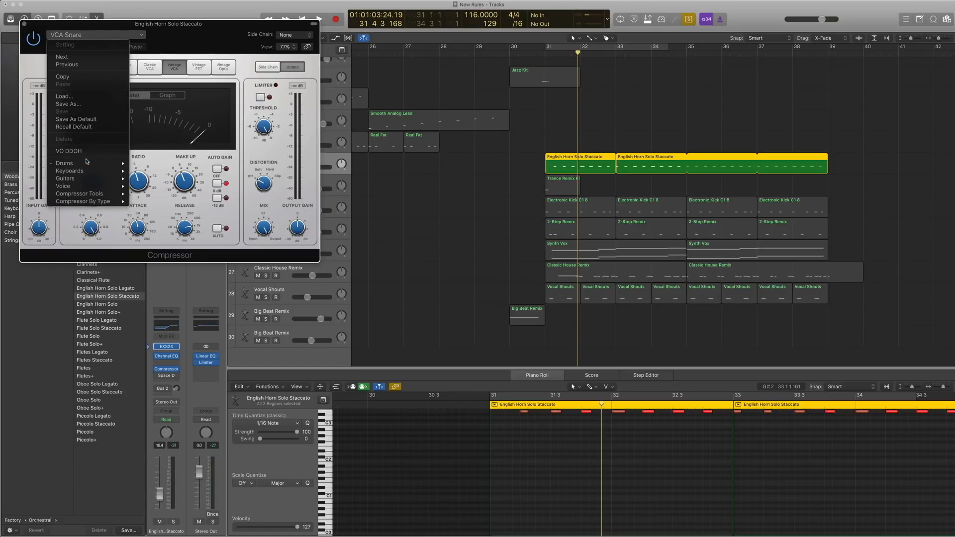
pyautogui.moveTo(88, 163)
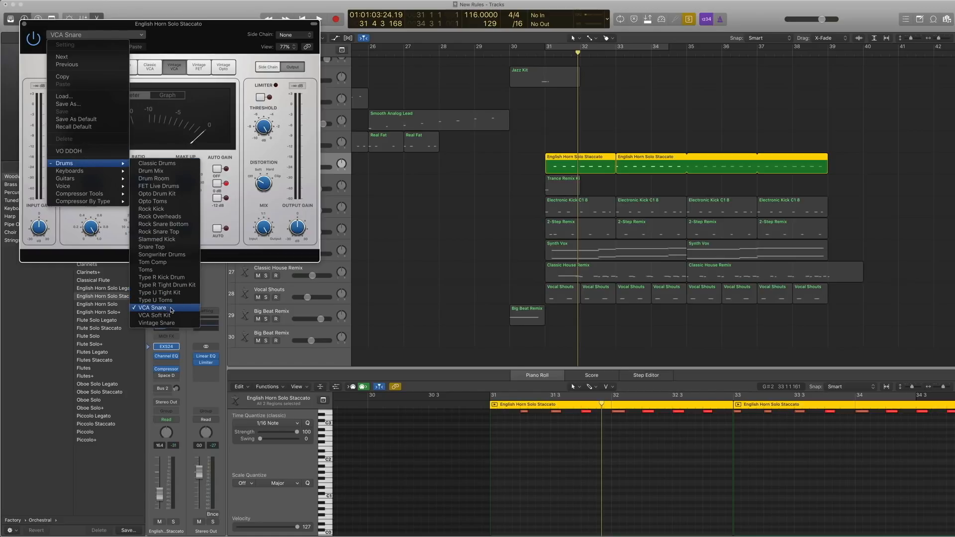
pyautogui.click(26, 23)
pyautogui.click(24, 24)
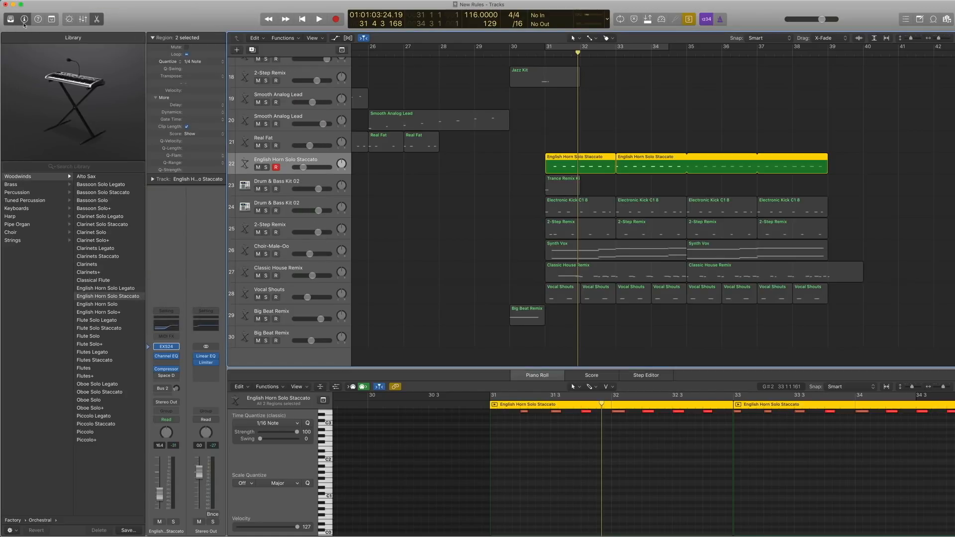
# Play the soloed horn regions with EQ and compression, and return the playhead to bar 31.
pyautogui.press('space')
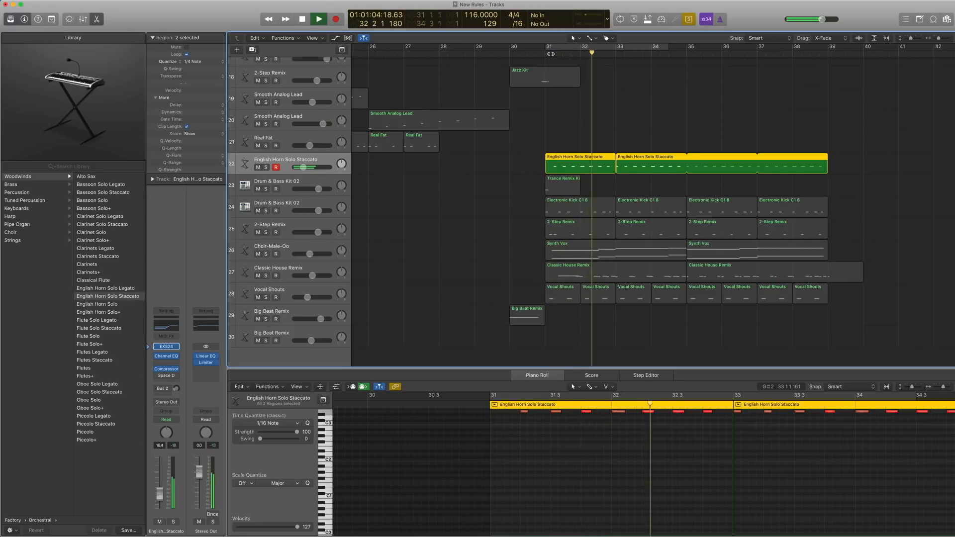
pyautogui.press('space')
pyautogui.press(',')
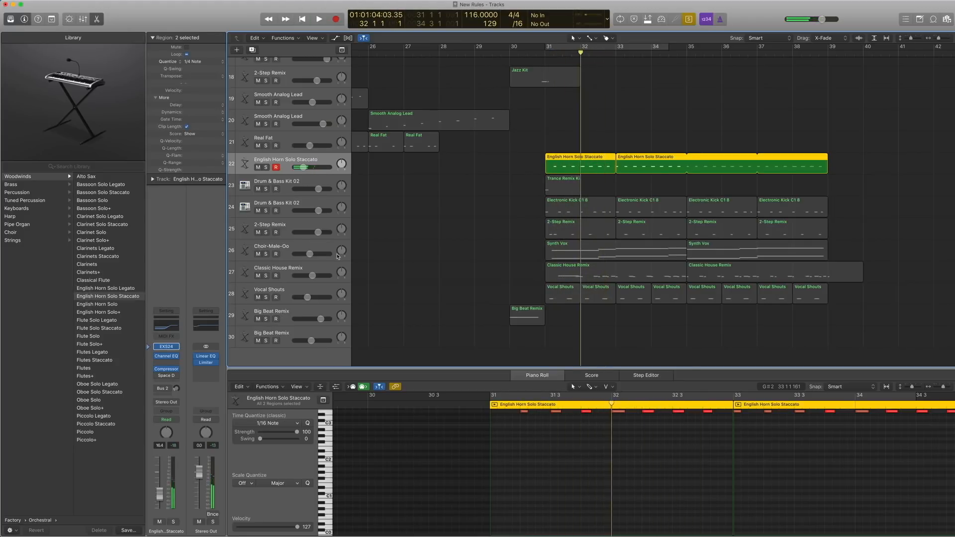
pyautogui.press(',')
# Re-enable Space Designer on track 22, review its 1.4s Bright Hall reverb while playing the horn, and close its window.
pyautogui.click(158, 377)
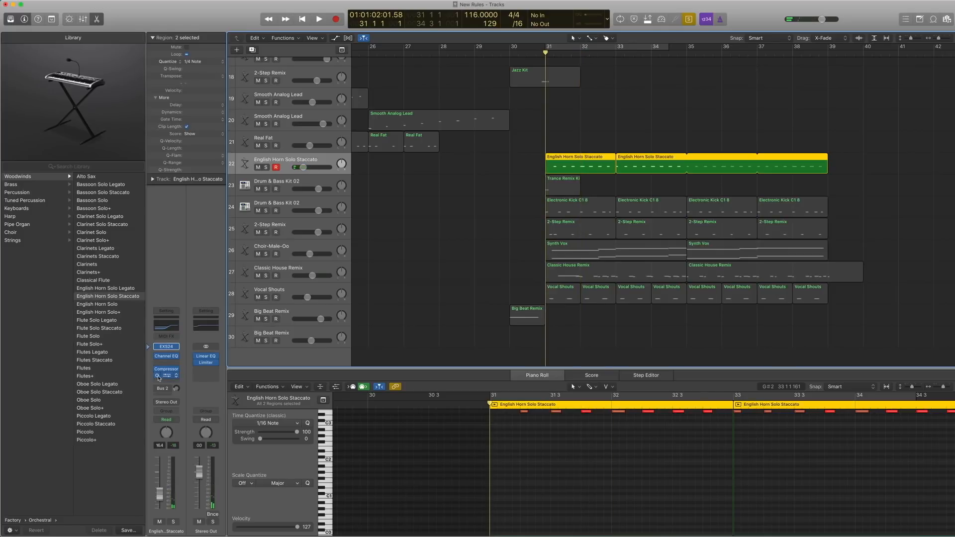
pyautogui.click(167, 378)
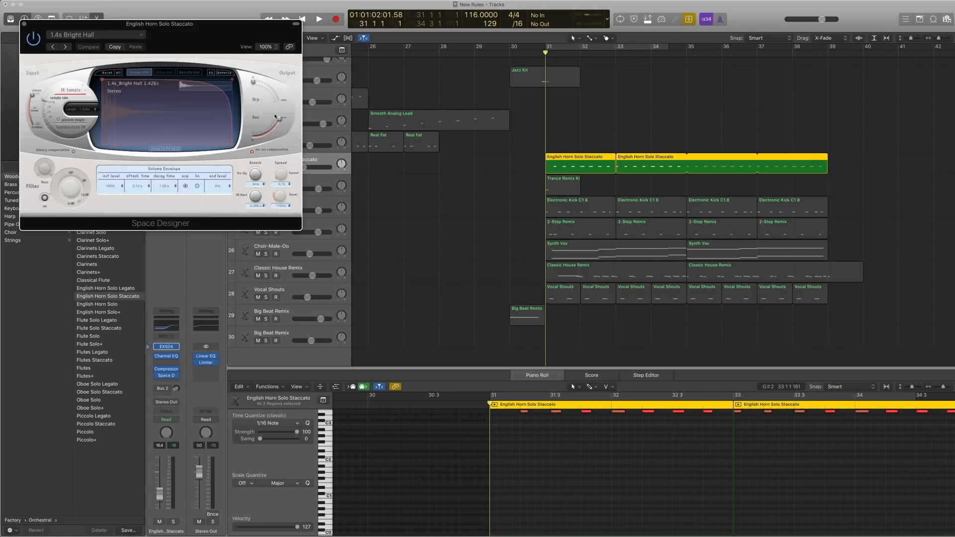
pyautogui.press('space')
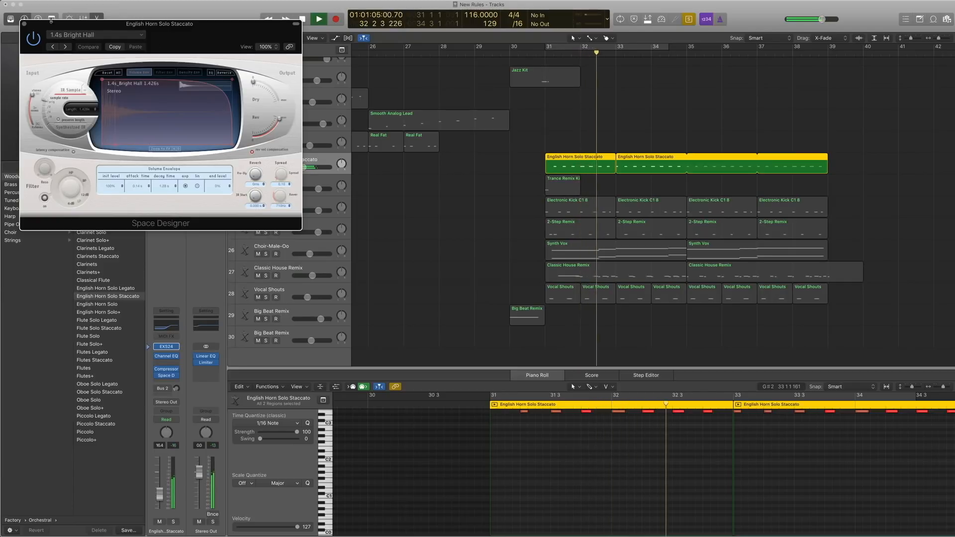
pyautogui.press('space')
pyautogui.click(24, 24)
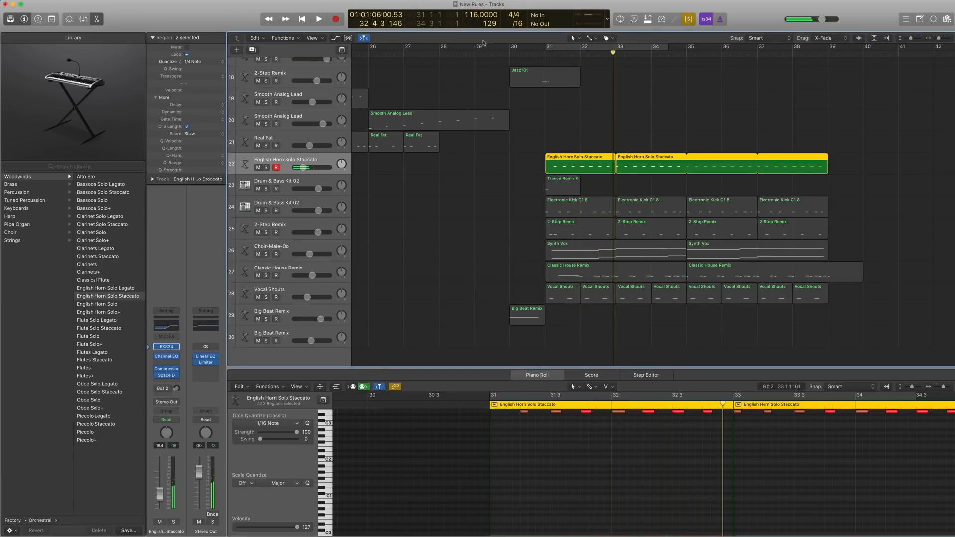
# Turn Solo off, play the full arrangement from bar 31, and return the playhead to bar 31.
pyautogui.click(545, 54)
pyautogui.press('space')
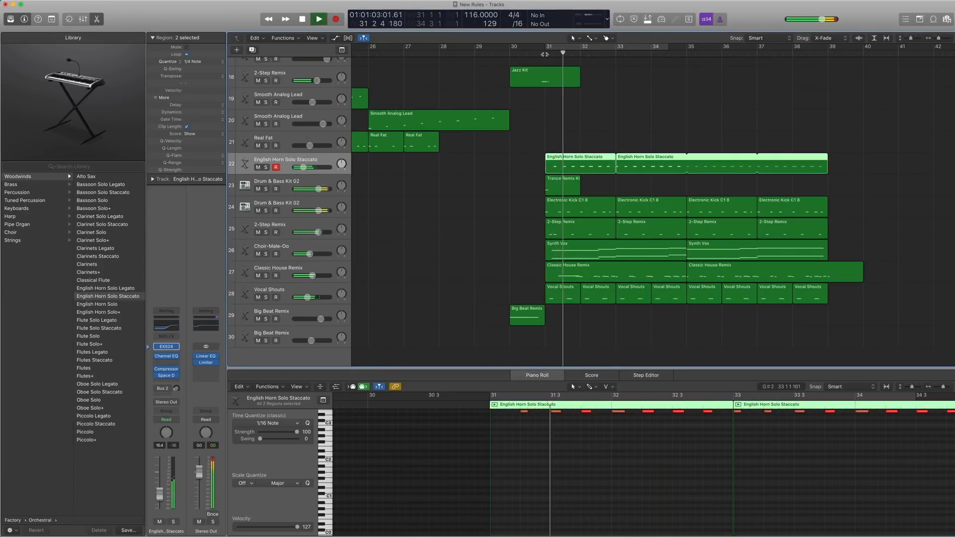
pyautogui.press('space')
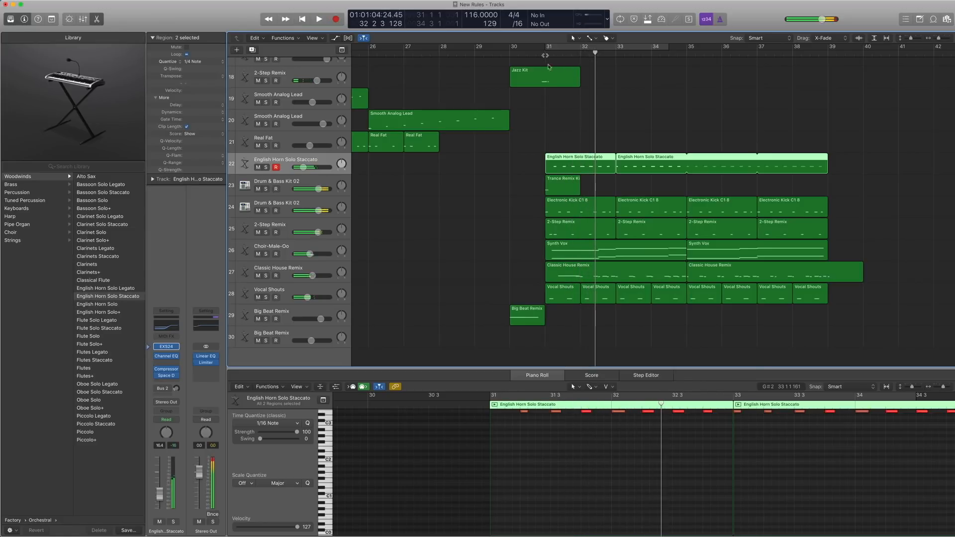
pyautogui.press(',')
pyautogui.press(',')
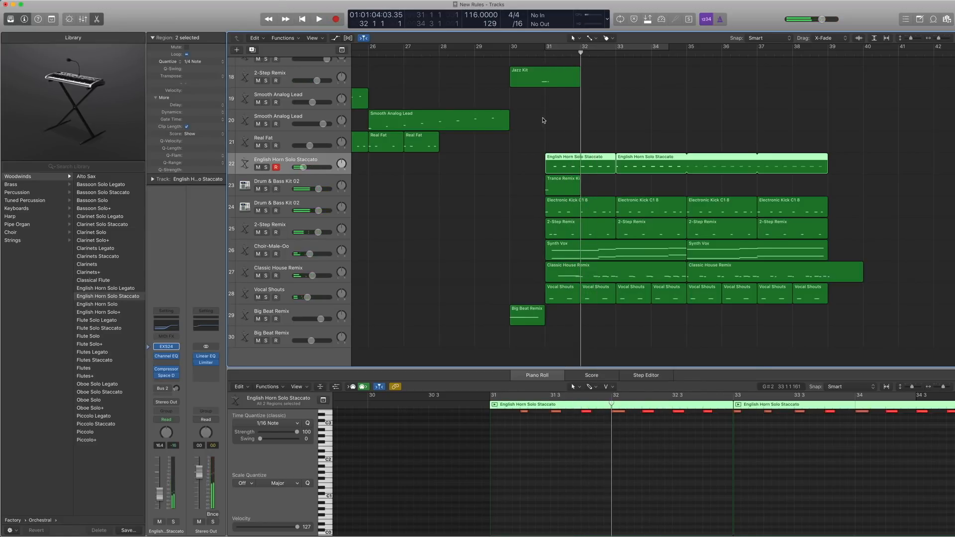
# Select the four Electronic Kick C1 8 regions on track 24 and show the track's Ultrabeat patch in the Library.
pyautogui.click(575, 213)
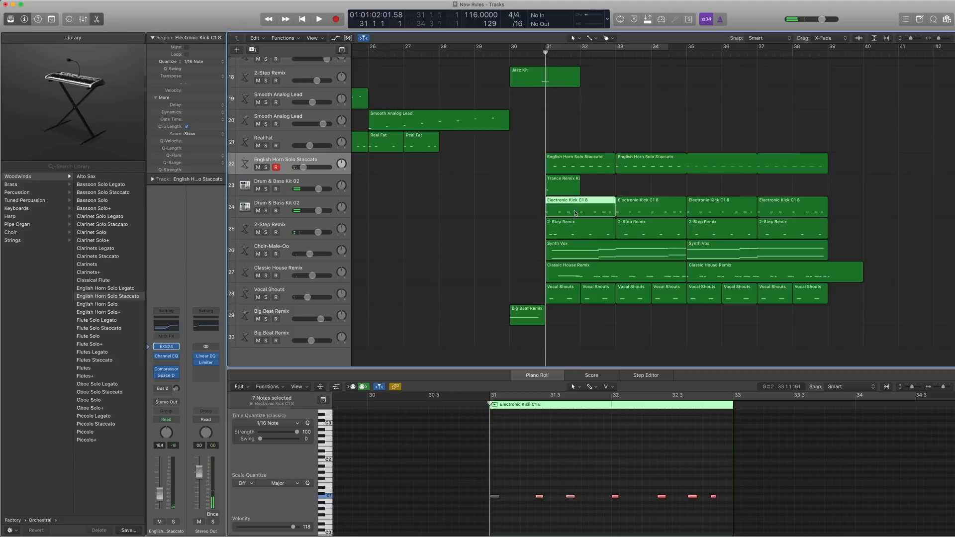
pyautogui.click(307, 203)
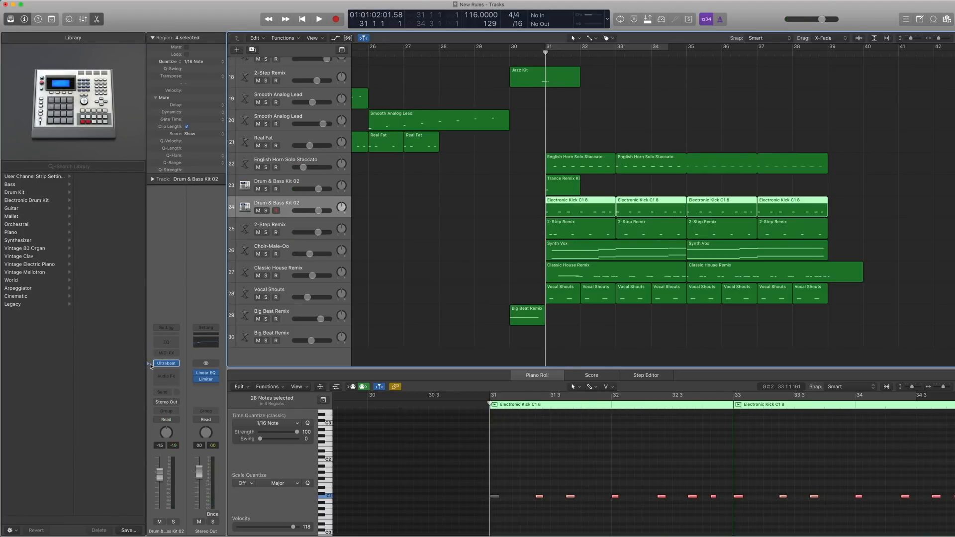
pyautogui.click(150, 365)
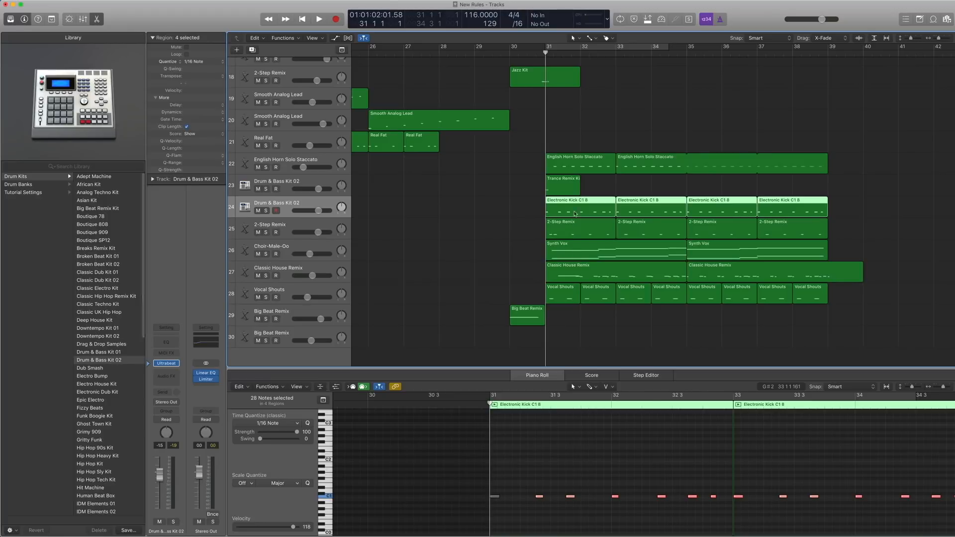
# Play the four selected kick regions on track 24 soloed from bar 31, and turn Solo off.
pyautogui.hotkey('ctrl', 's')
pyautogui.press('space')
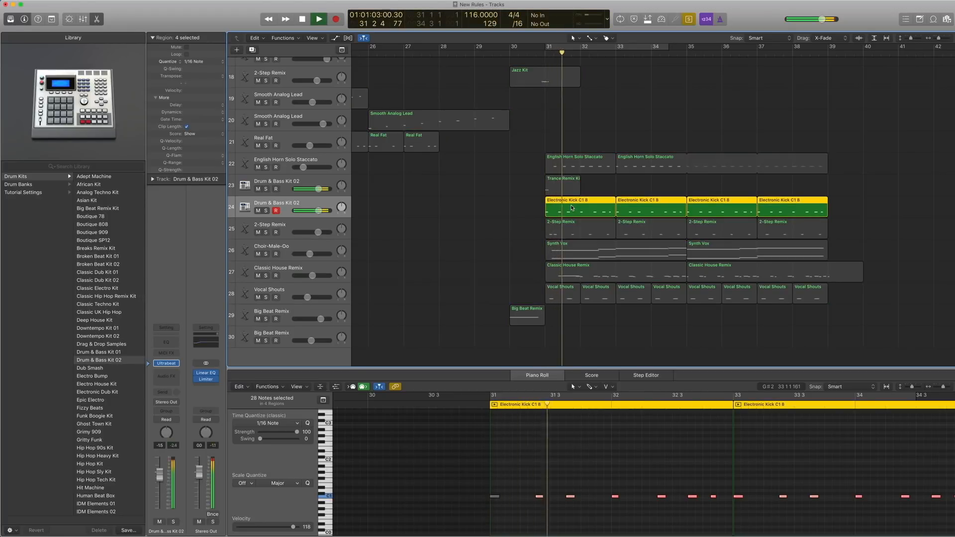
pyautogui.press('space')
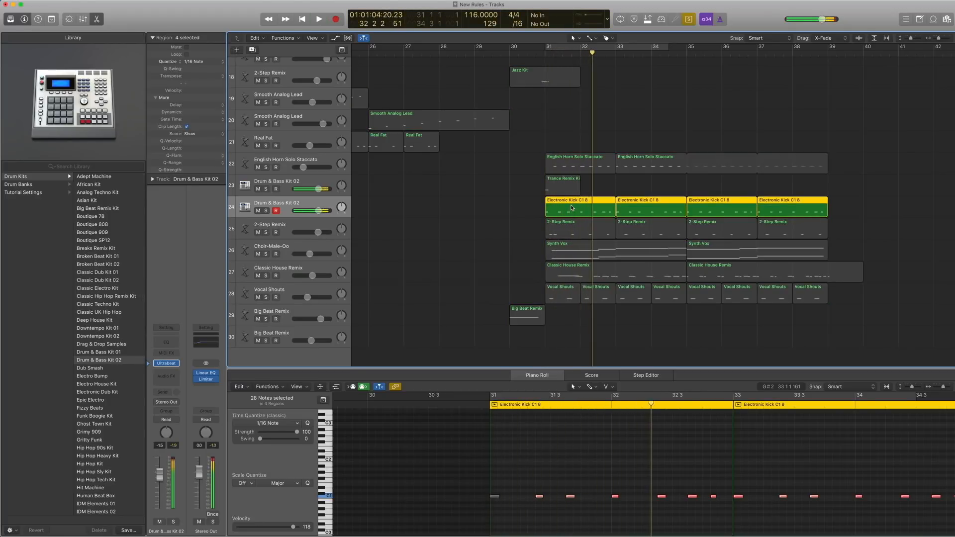
pyautogui.hotkey('ctrl', 's')
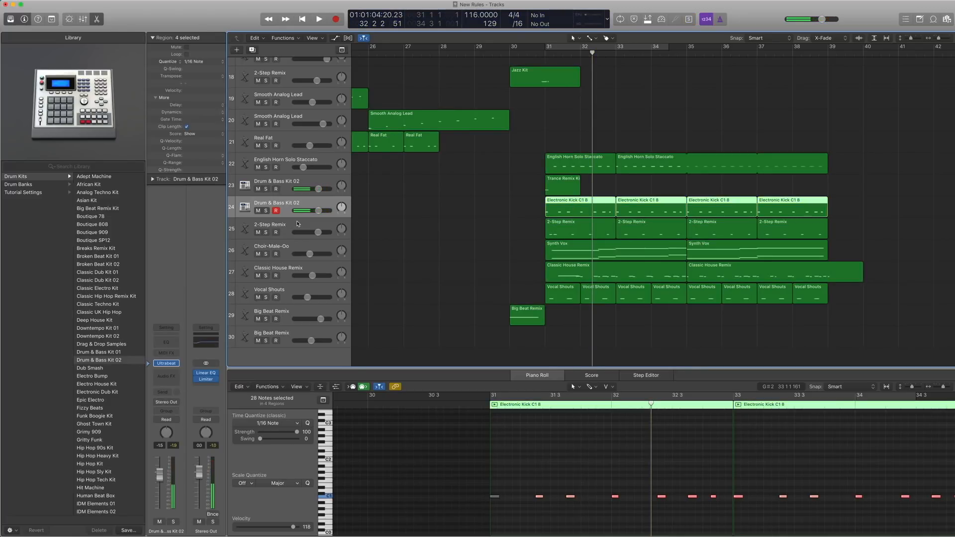
# Select the four 2-Step Remix regions on track 25 and play them soloed from bar 31.
pyautogui.click(297, 224)
pyautogui.hotkey('ctrl', 's')
pyautogui.press(',')
pyautogui.press(',')
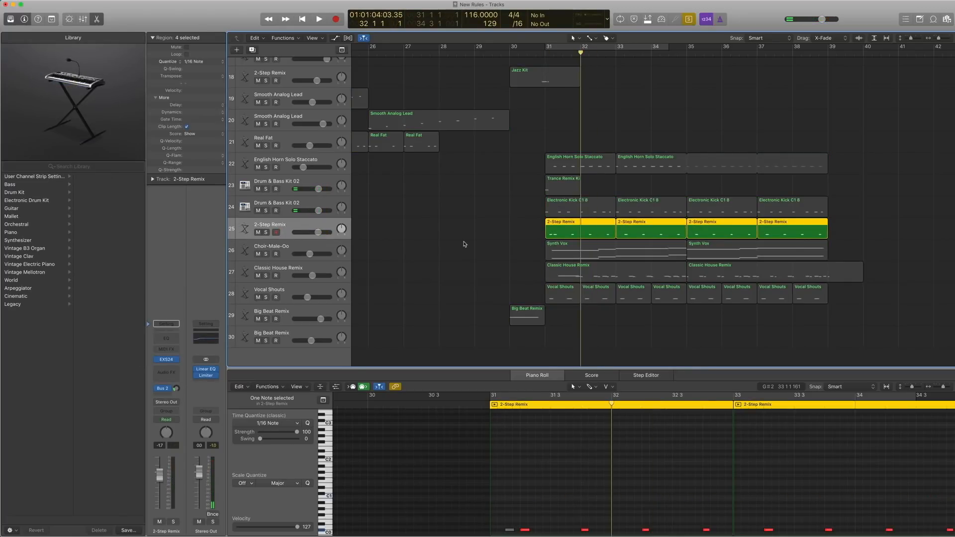
pyautogui.press('space')
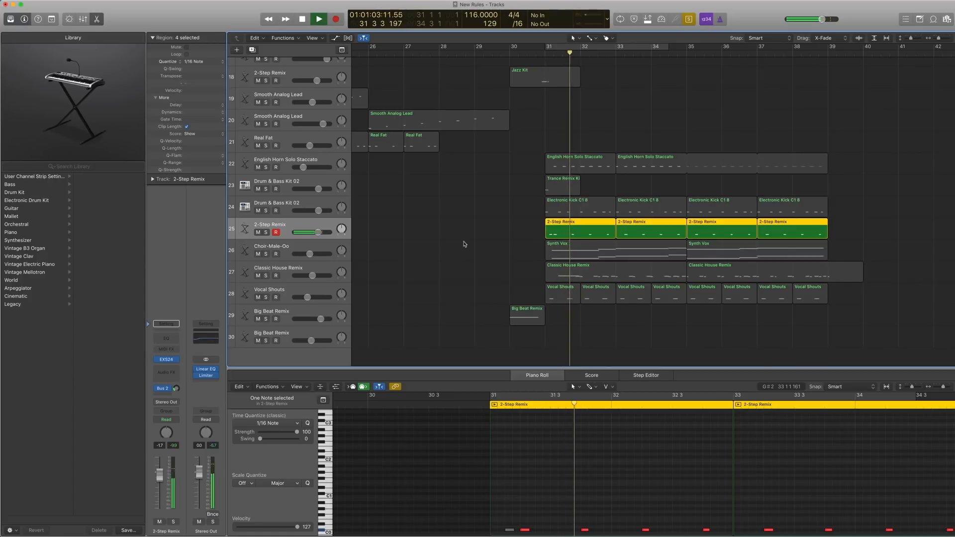
# Stop playback and show the EXS24 patch of the 2-Step Remix track 25 in the Library.
pyautogui.press('space')
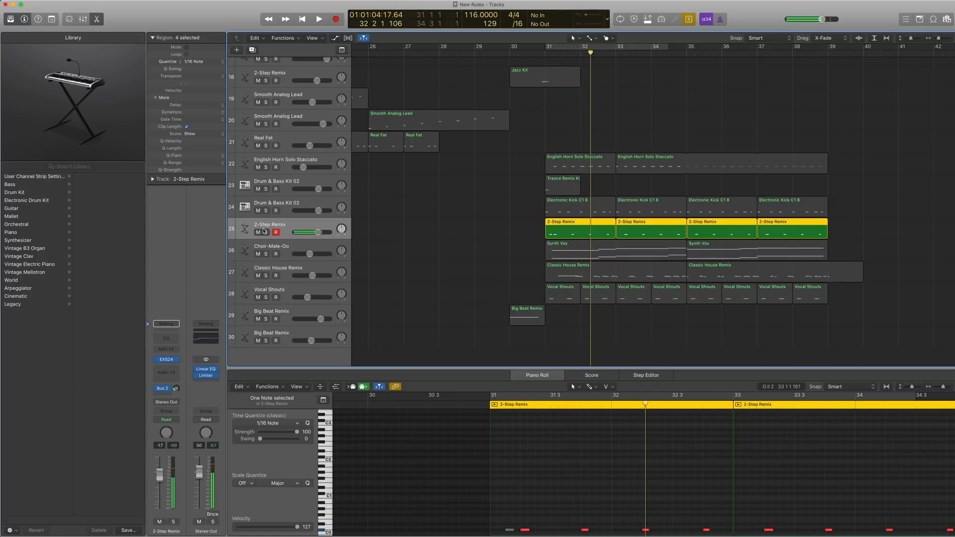
pyautogui.click(149, 360)
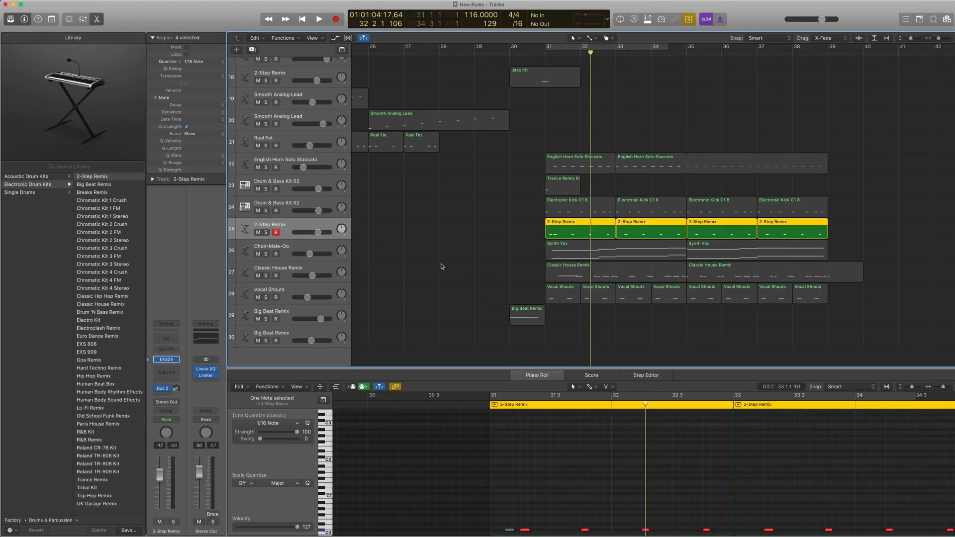
pyautogui.scroll(-1, 442, 266)
# Replay the four soloed 2-Step Remix regions on track 25 from bar 31, and turn Solo off.
pyautogui.doubleClick(546, 56)
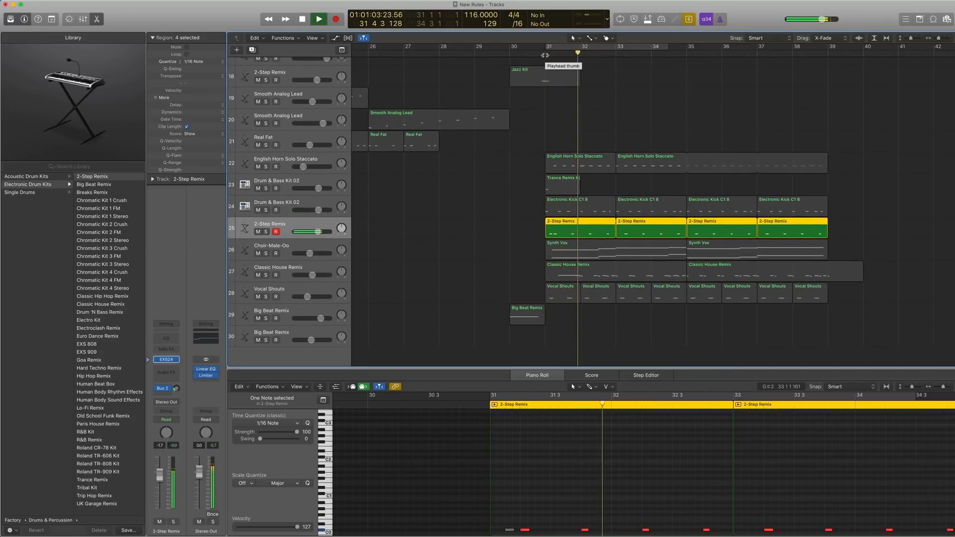
pyautogui.press('space')
pyautogui.hotkey('ctrl', 's')
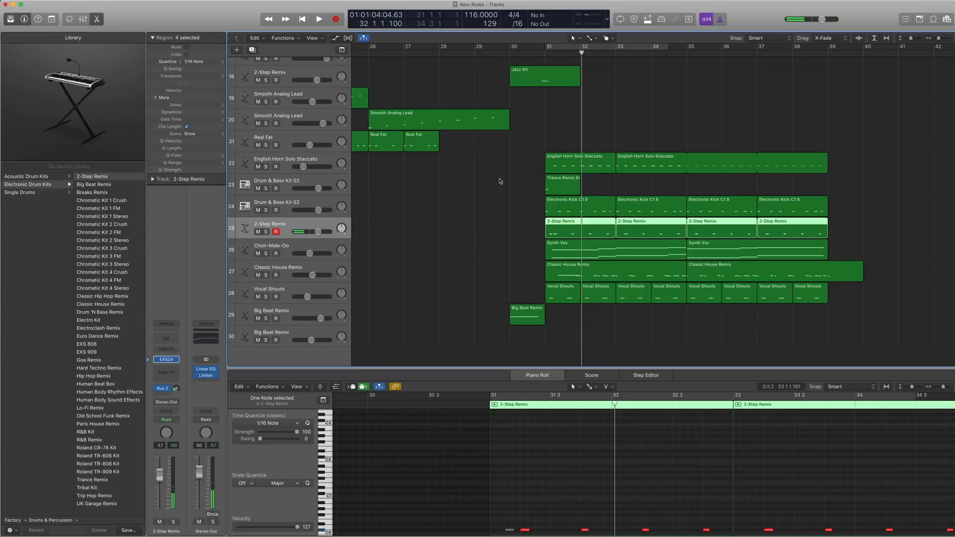
# Select the Choir-Male-Oo track 26 and inspect its preset in the Alchemy instrument window, closing the window again.
pyautogui.click(291, 247)
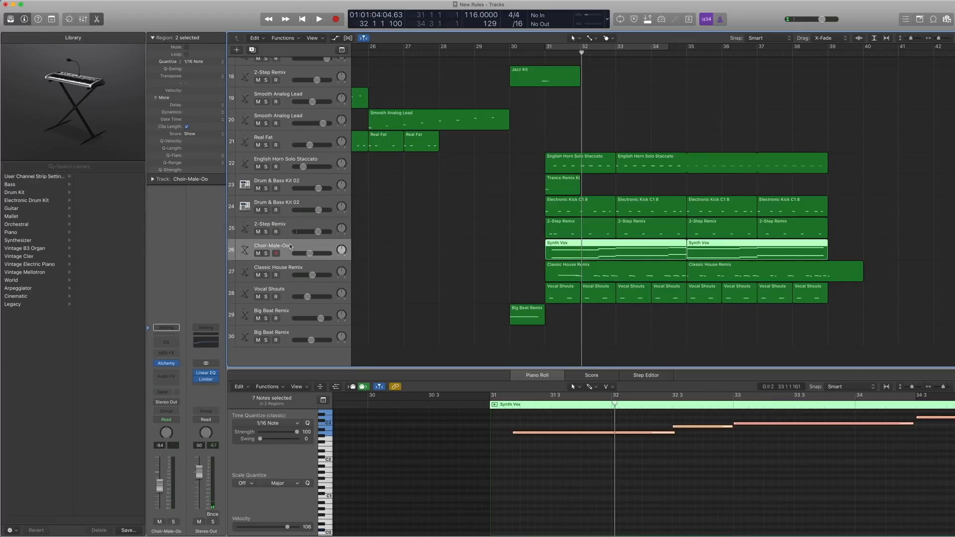
pyautogui.click(166, 364)
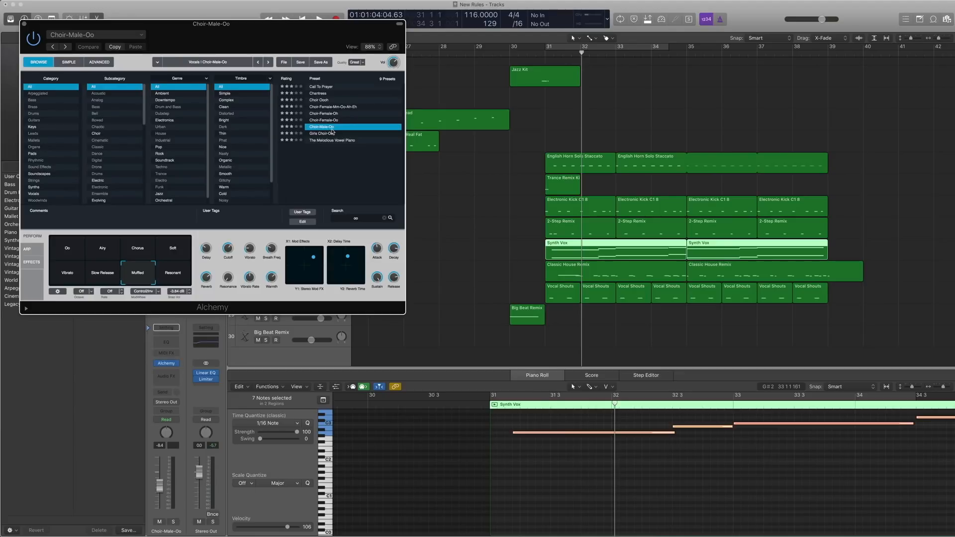
pyautogui.click(24, 24)
# Play the two Synth Vox regions on track 26 soloed from bar 31, and stop playback.
pyautogui.hotkey('ctrl', 's')
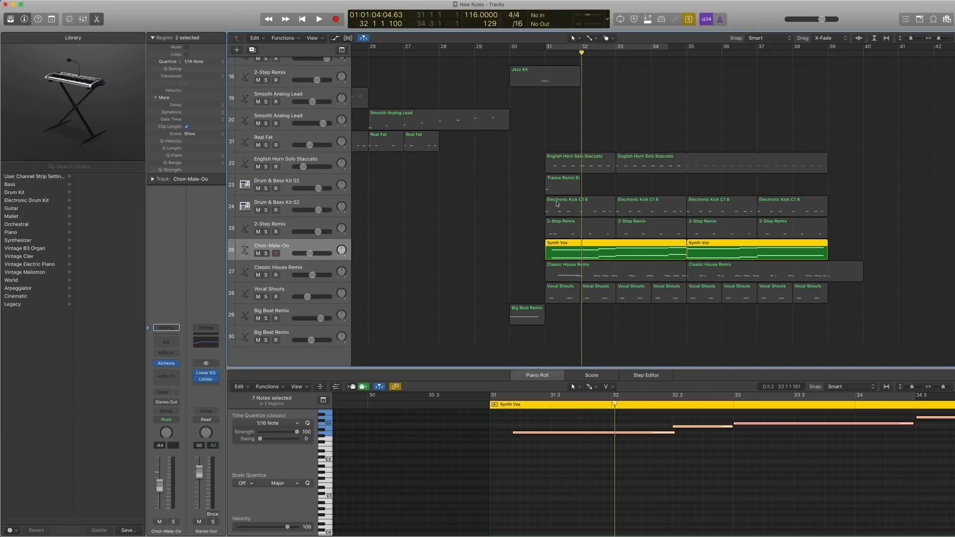
pyautogui.doubleClick(546, 56)
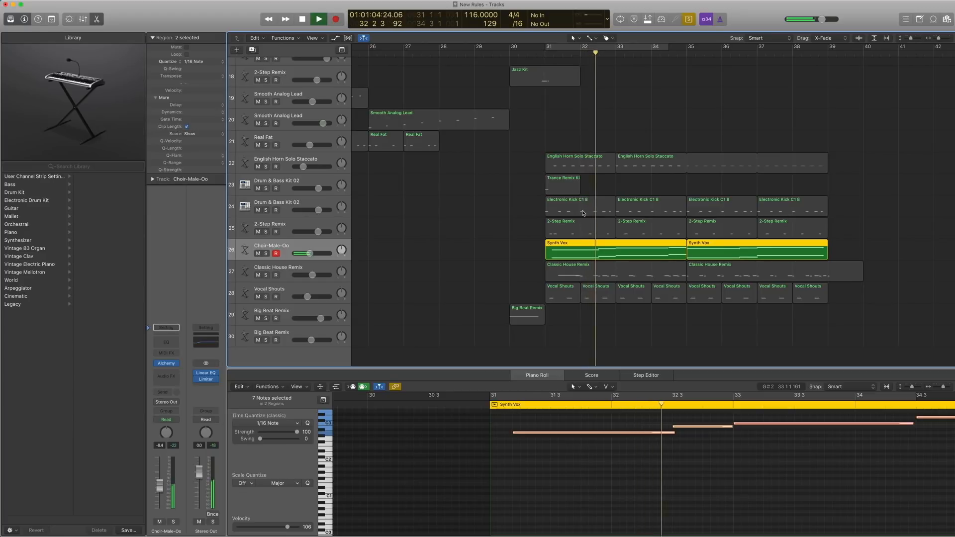
pyautogui.scroll(2, 584, 213)
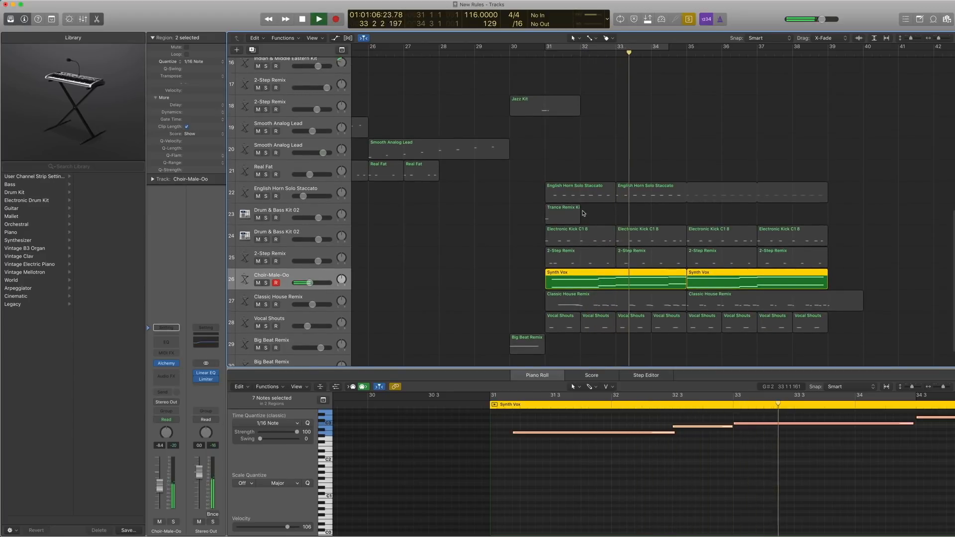
pyautogui.scroll(-3, 583, 214)
pyautogui.scroll(2, 583, 215)
pyautogui.press('space')
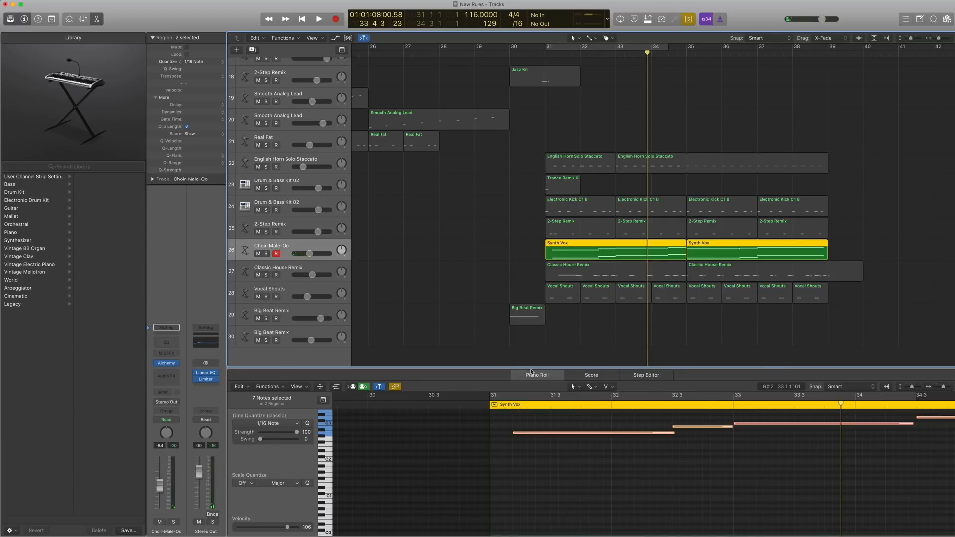
# Hide the Piano Roll, select all regions on tracks 22 to 28 and play them soloed together from bar 31.
pyautogui.press('p')
pyautogui.moveTo(868, 475); pyautogui.dragTo(562, 313)
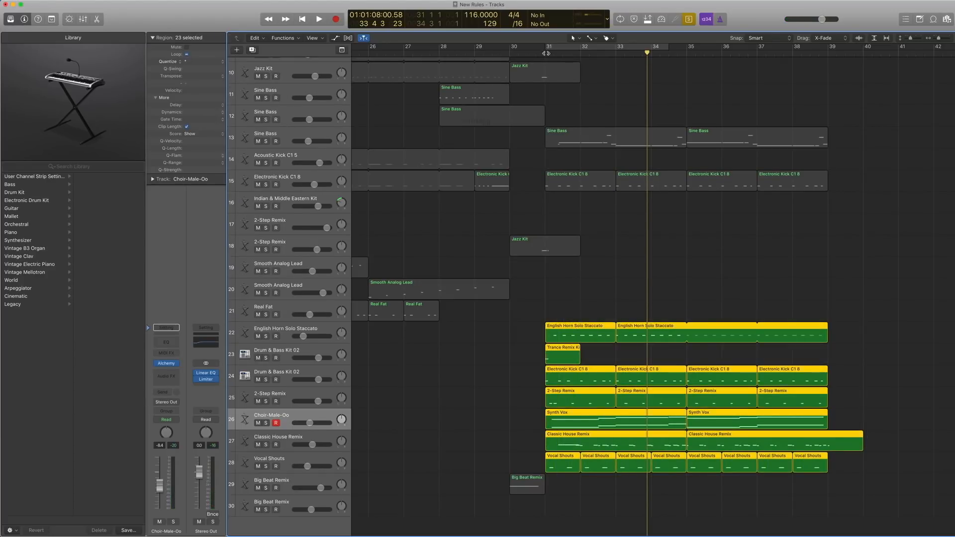
pyautogui.click(545, 53)
pyautogui.press('space')
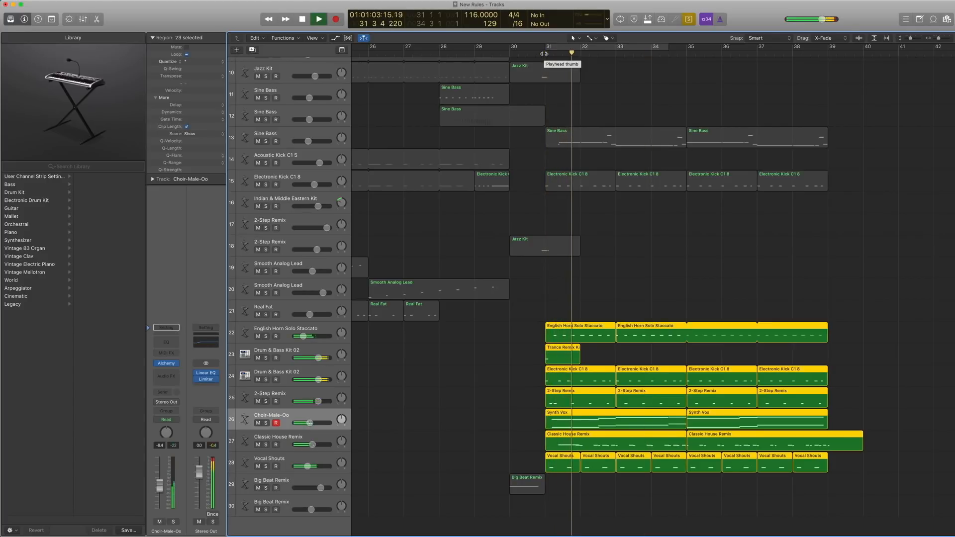
pyautogui.click(545, 54)
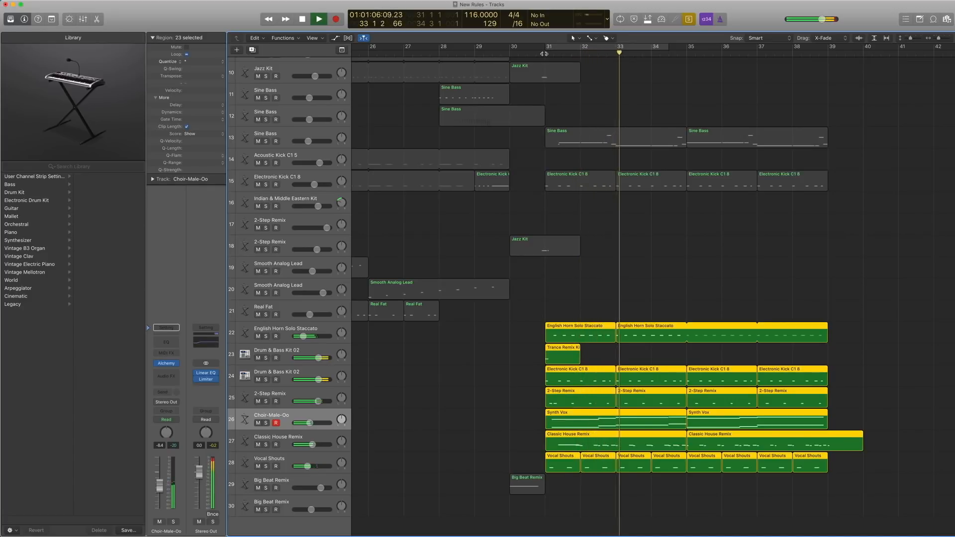
pyautogui.press('space')
# Select the two Classic House Remix regions on track 27 and play them soloed from bar 31.
pyautogui.click(300, 439)
pyautogui.hotkey('ctrl', 's')
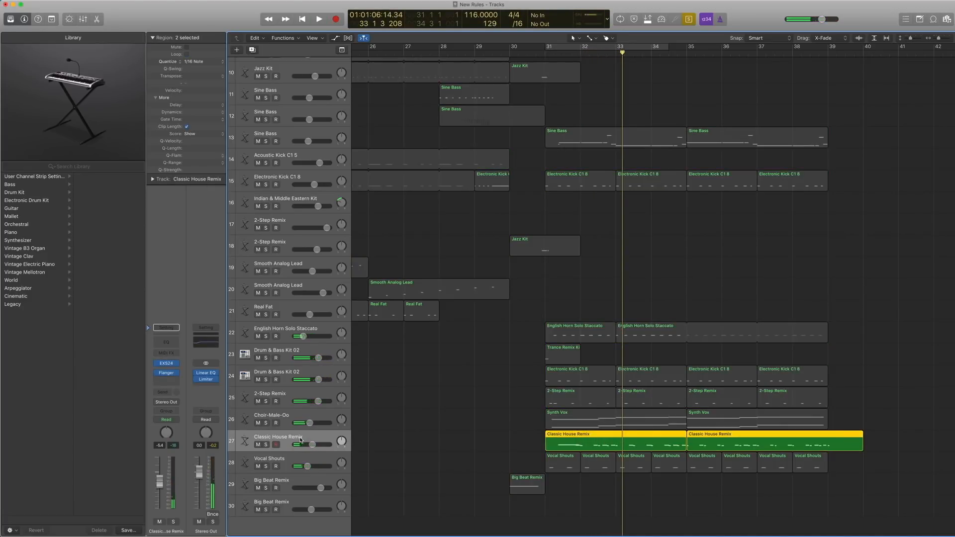
pyautogui.click(555, 54)
pyautogui.press('space')
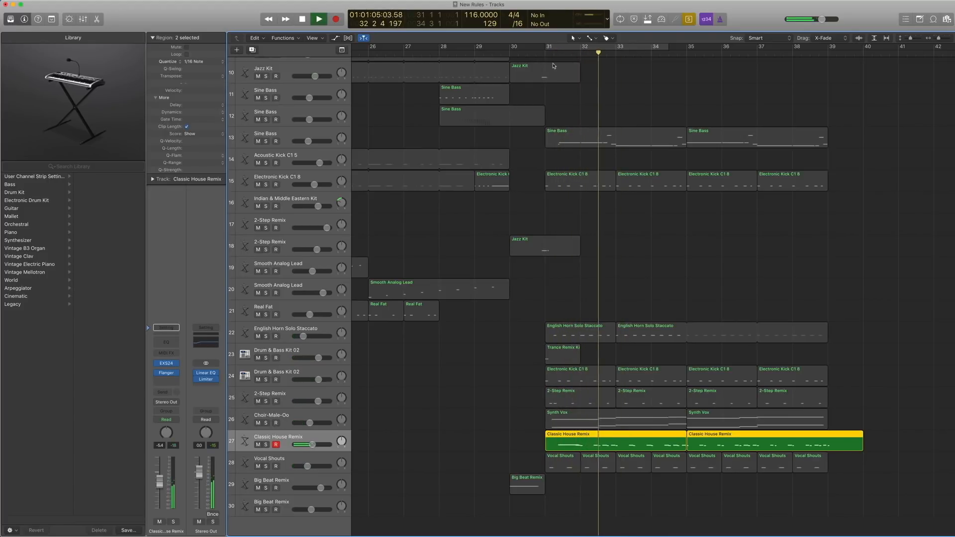
pyautogui.press('space')
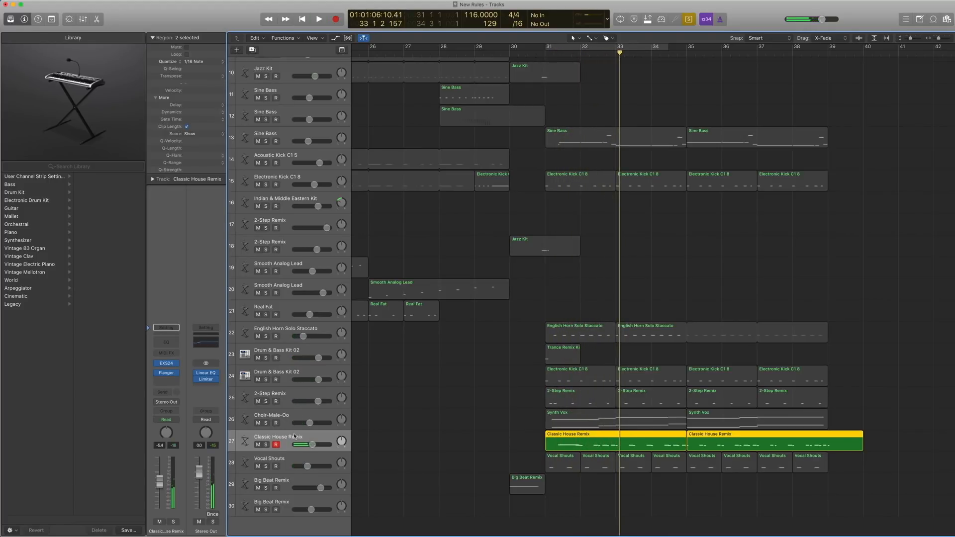
# Show track 27's EXS24 patch in the Library and trace its folder under Drums & Percussion, Electronic Drum Kits.
pyautogui.click(147, 365)
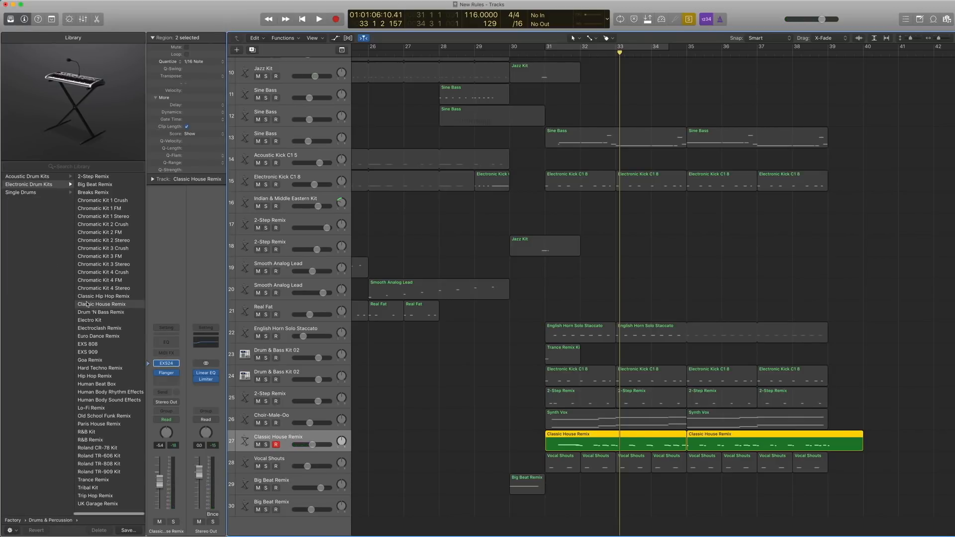
pyautogui.hscroll(-5, 64, 249)
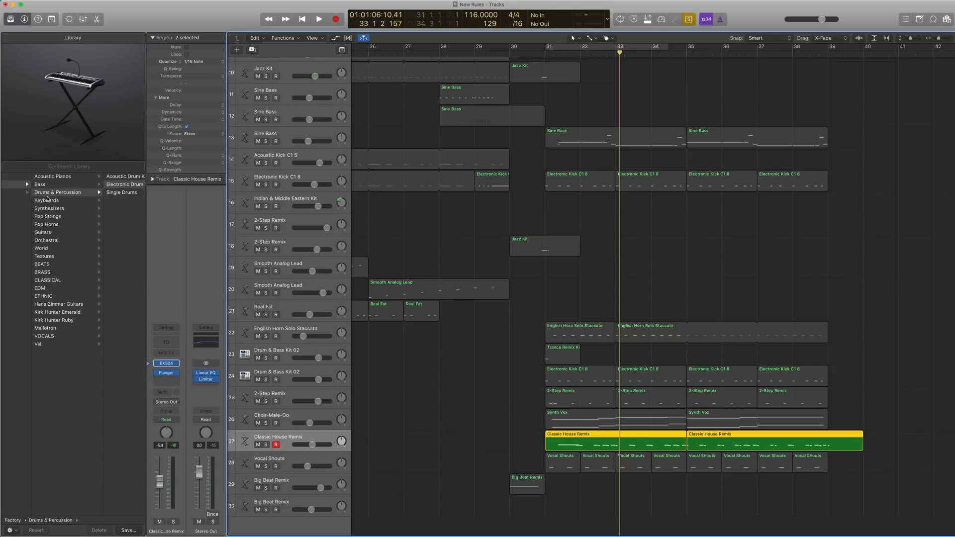
pyautogui.hscroll(3, 93, 189)
pyautogui.hscroll(3, 93, 188)
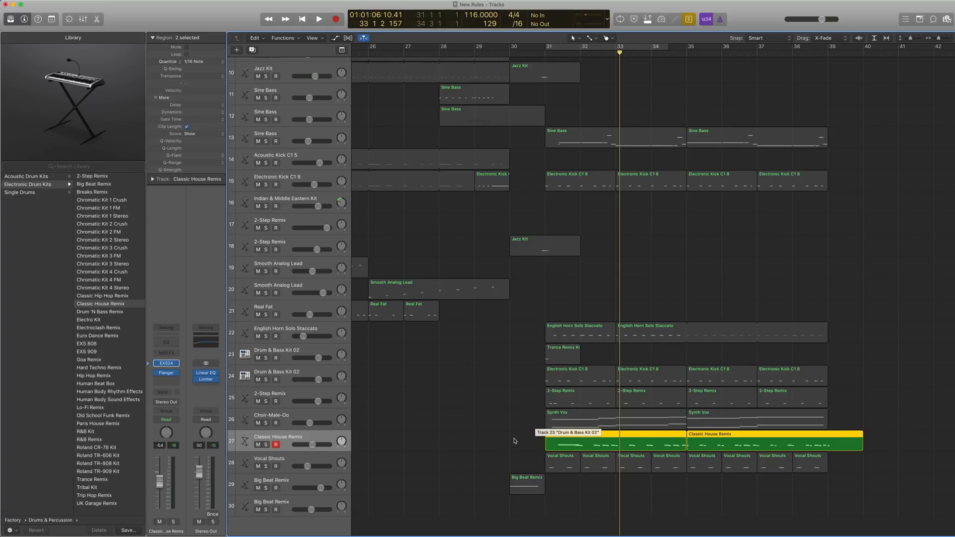
# Open the first Classic House Remix region in the Piano Roll and play it soloed from bar 31.
pyautogui.press(',')
pyautogui.press(',')
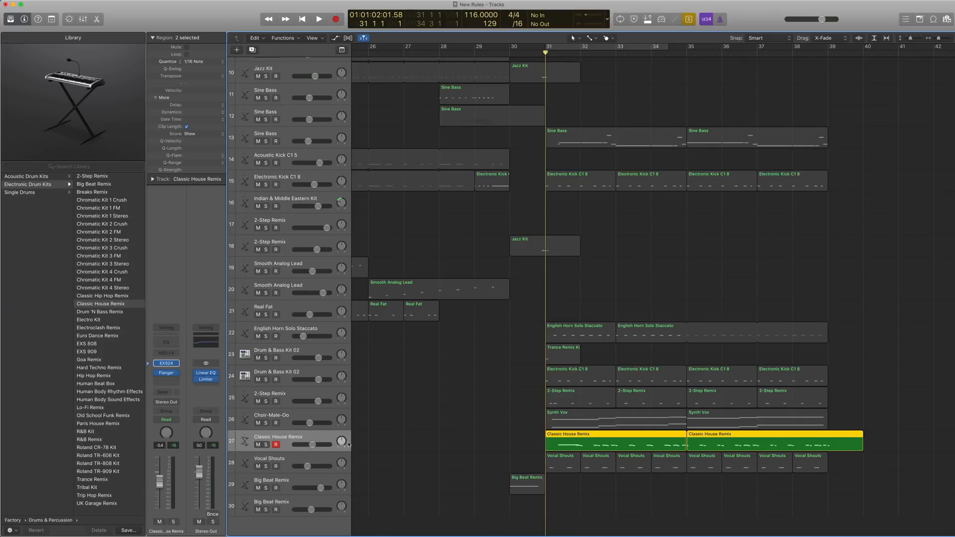
pyautogui.moveTo(487, 440); pyautogui.dragTo(619, 448)
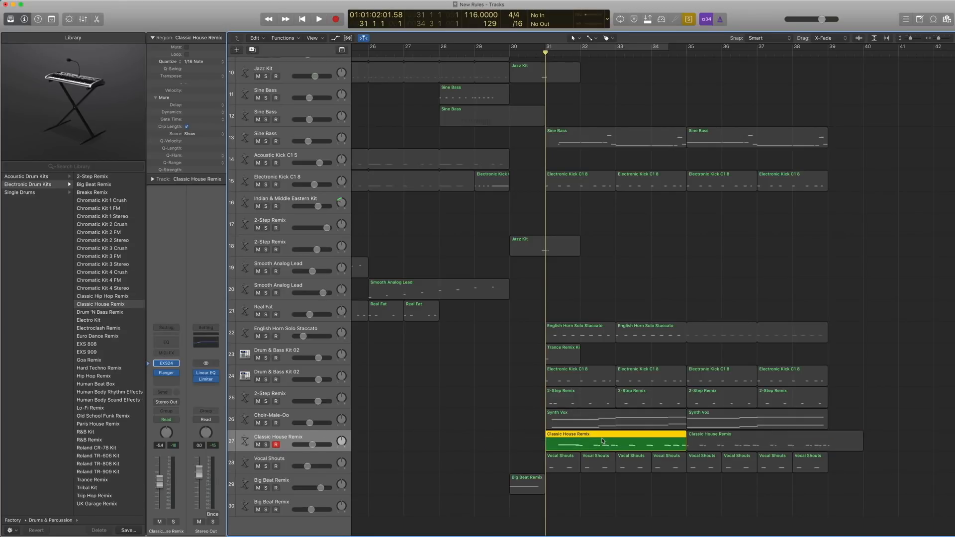
pyautogui.doubleClick(604, 441)
pyautogui.press('space')
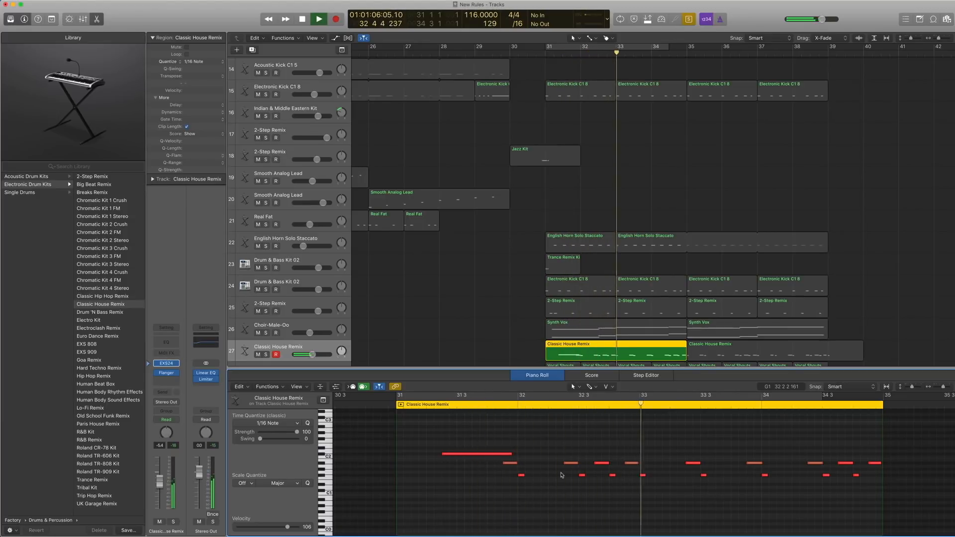
pyautogui.press('space')
# Inspect the Flanger settings on track 27, close the plug-in window, and play a little more of the region.
pyautogui.click(166, 373)
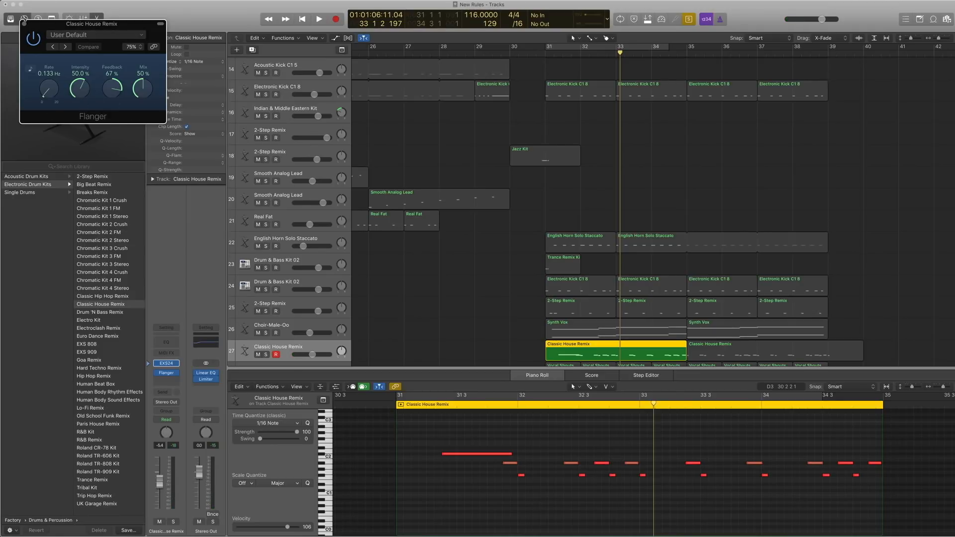
pyautogui.click(24, 24)
pyautogui.press('space')
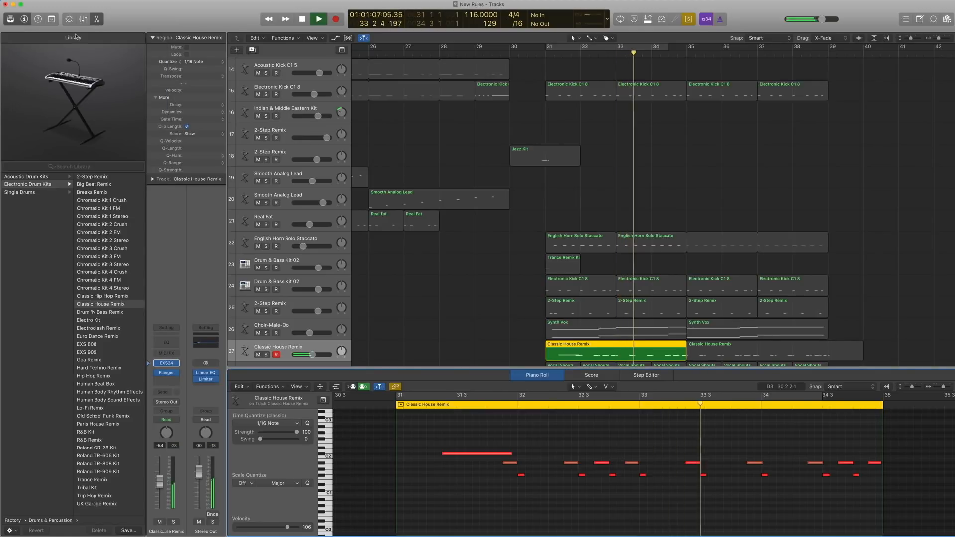
pyautogui.press('space')
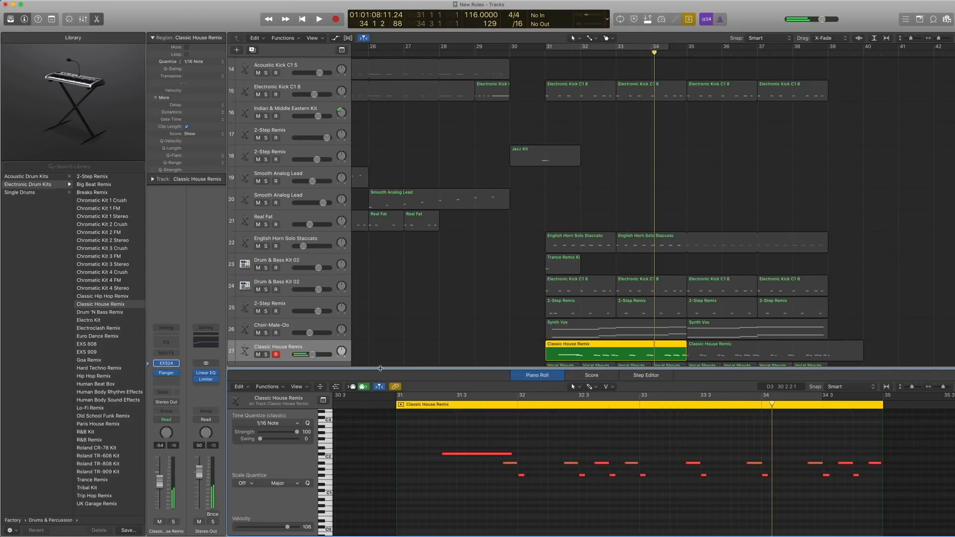
# Hide the Piano Roll, select the Vocal Shouts track 28 and trace its EXS24 patch in the Library under Textures, Ambient Environments.
pyautogui.press('p')
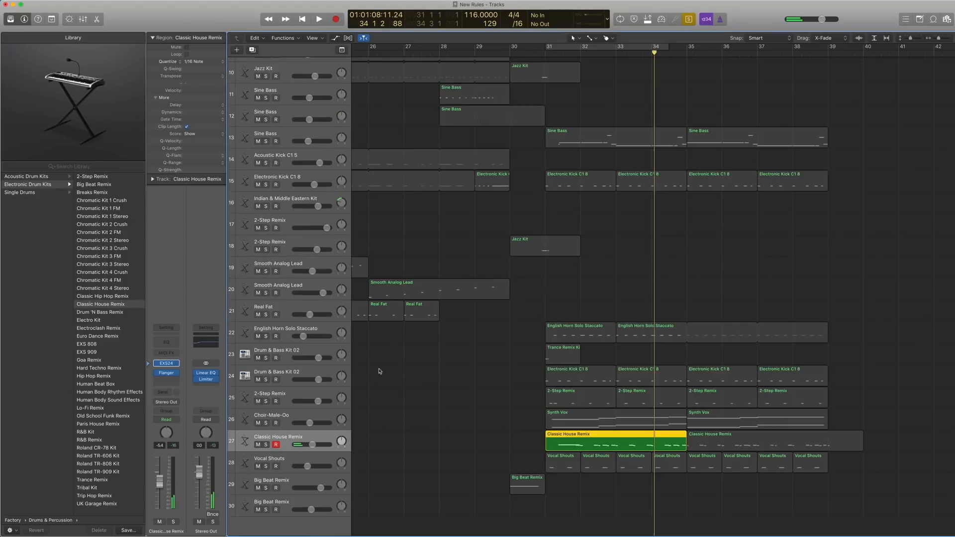
pyautogui.click(291, 458)
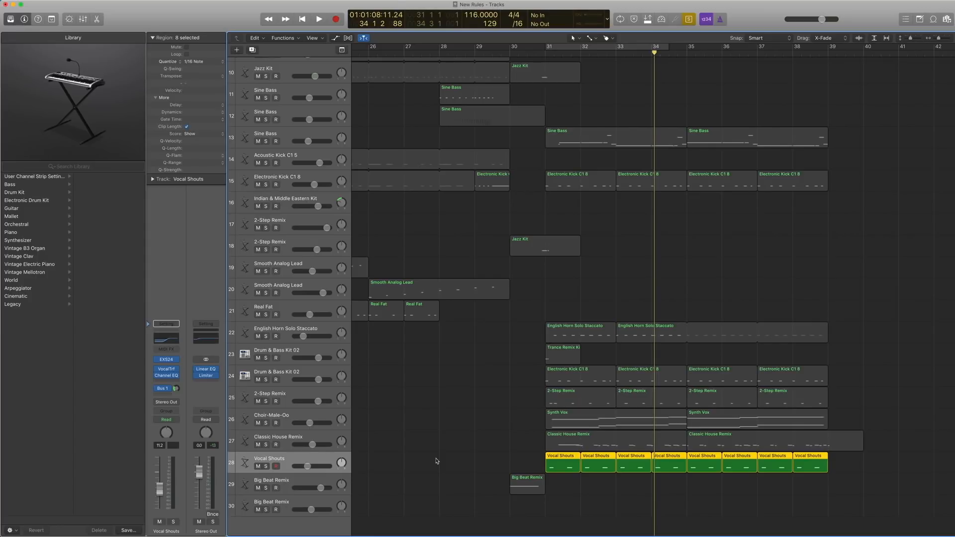
pyautogui.click(167, 359)
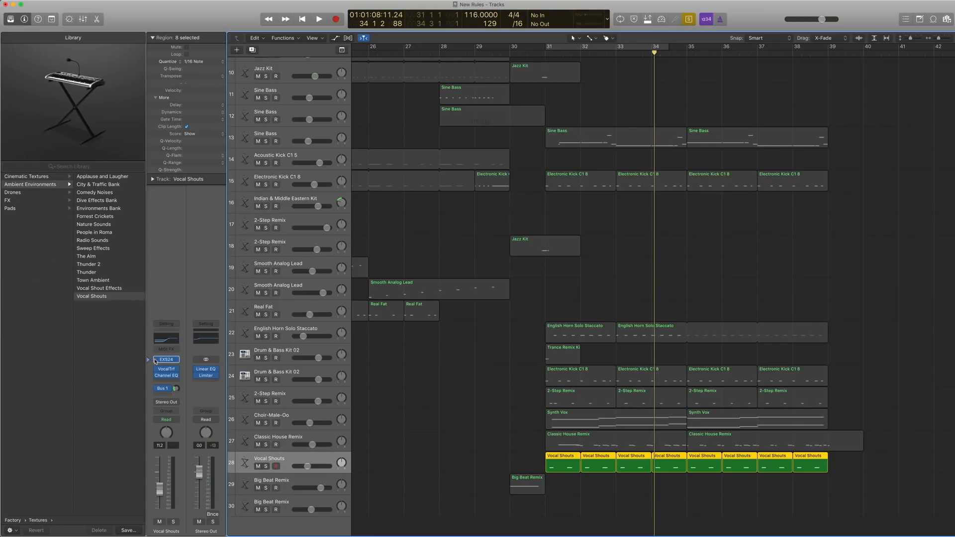
pyautogui.hscroll(-5, 55, 237)
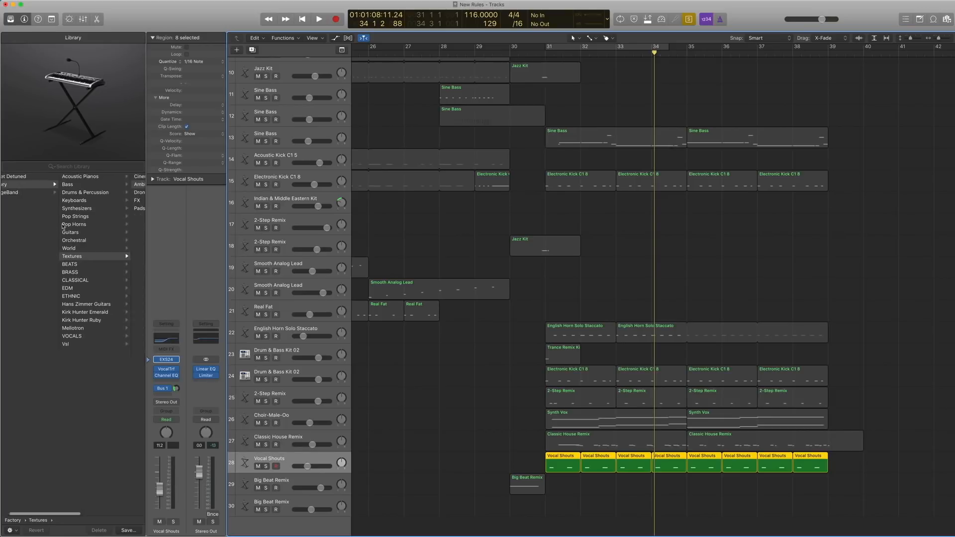
pyautogui.hscroll(3, 40, 259)
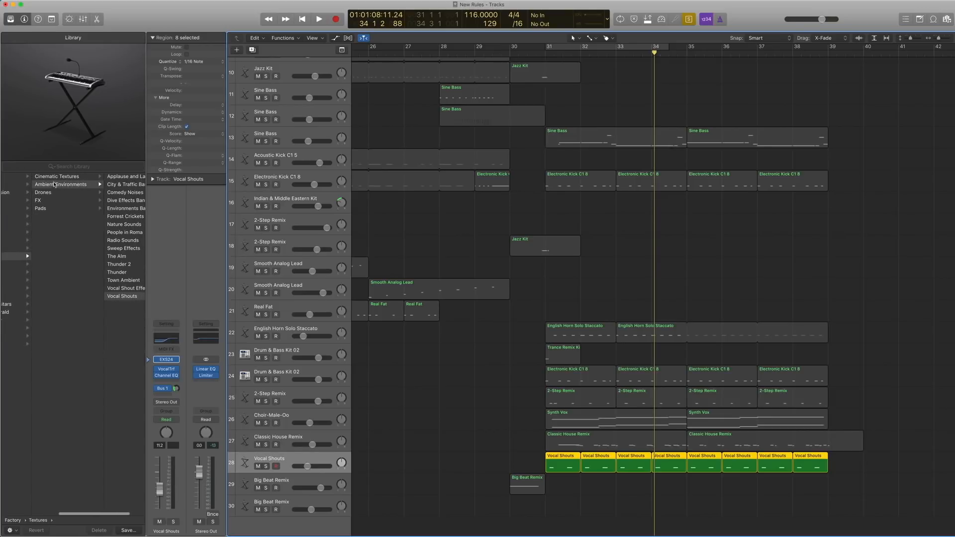
pyautogui.hscroll(1, 108, 195)
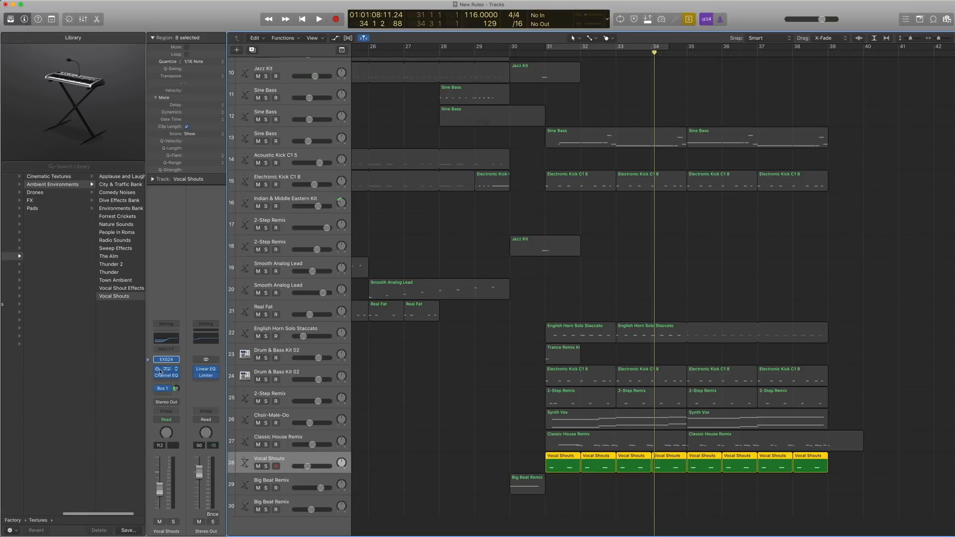
# Bypass the Vocal Transformer, the Channel EQ and the Bus 1 send on the Vocal Shouts track.
pyautogui.click(157, 370)
pyautogui.click(157, 377)
pyautogui.click(158, 389)
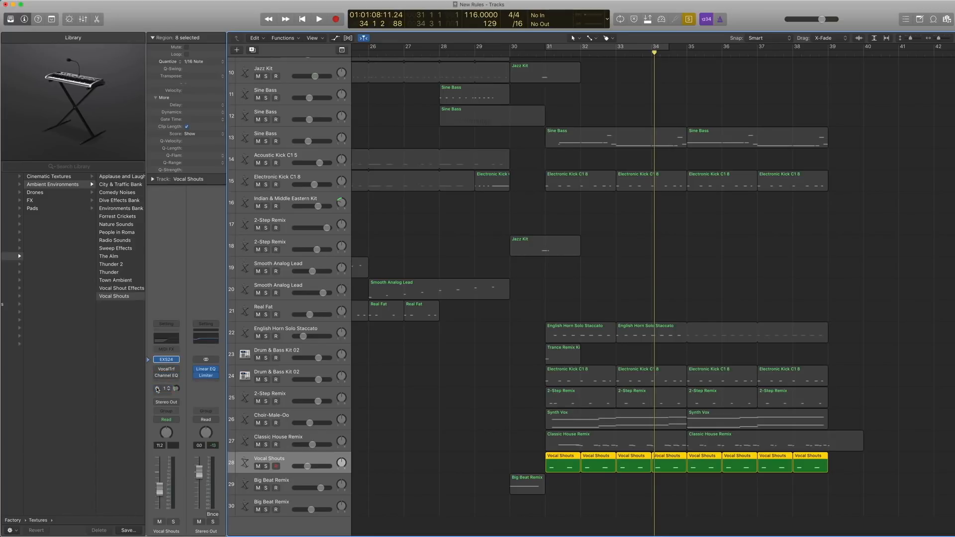
# Show the Vocal Shouts regions in the Piano Roll, play them soloed from bar 31, and return the playhead to bar 31.
pyautogui.press(',')
pyautogui.press(',')
pyautogui.press(',')
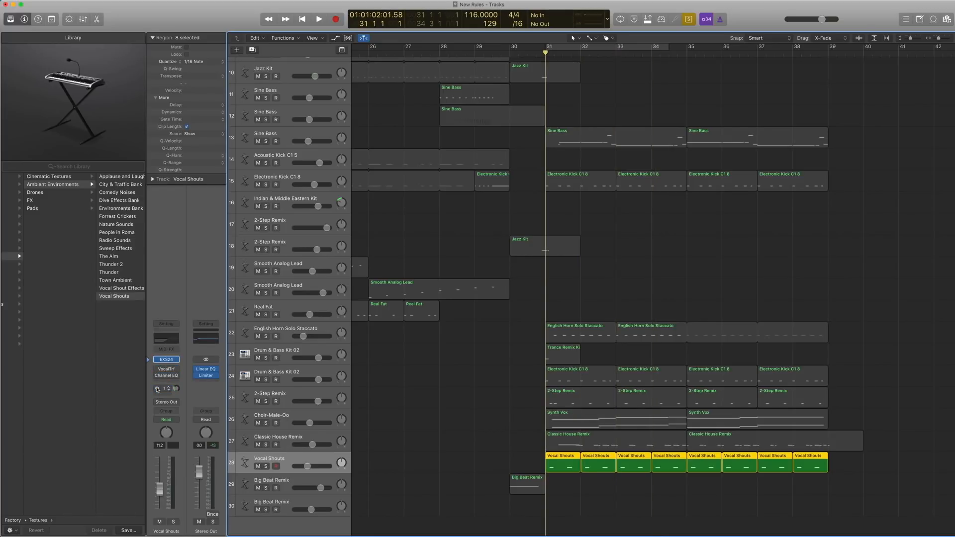
pyautogui.doubleClick(553, 458)
pyautogui.press('space')
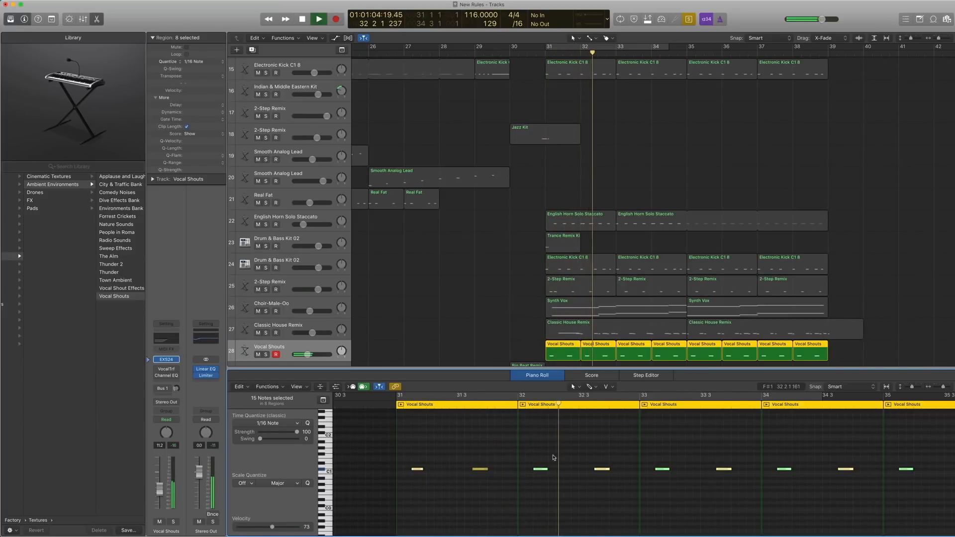
pyautogui.press('space')
pyautogui.press(',')
pyautogui.press(',')
pyautogui.press(',')
pyautogui.press('.')
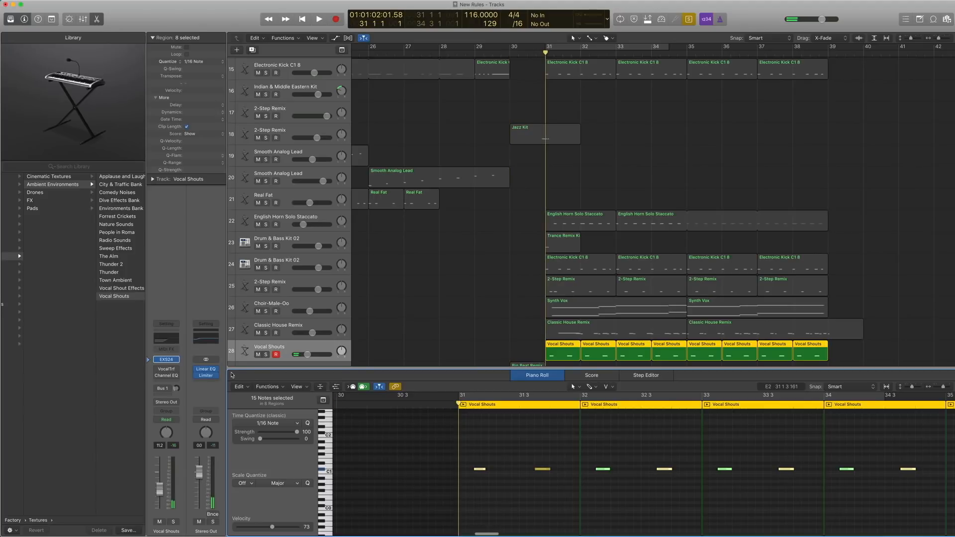
# Re-enable the Vocal Transformer on the Vocal Shouts track, inspect its settings, and play the soloed regions from bar 31.
pyautogui.moveTo(159, 371)
pyautogui.click(167, 371)
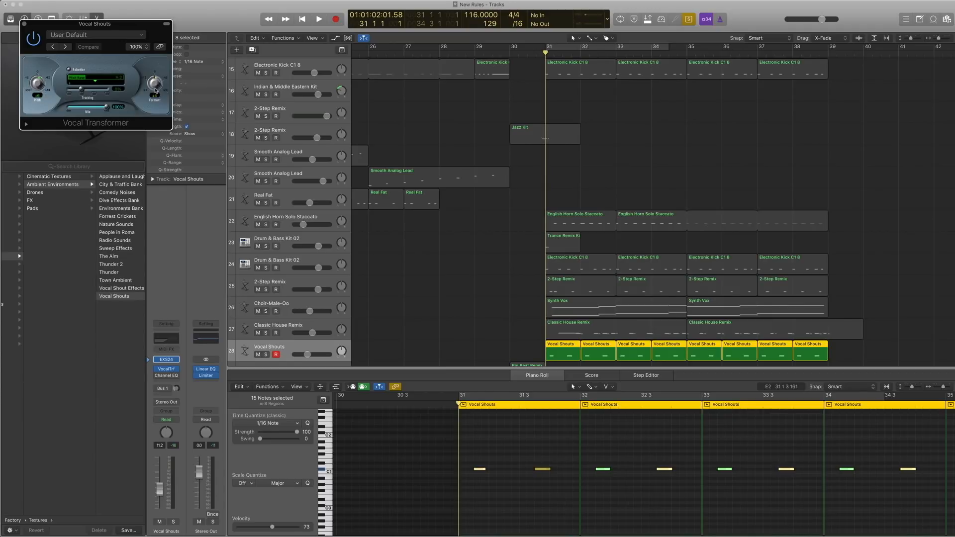
pyautogui.click(24, 25)
pyautogui.press('space')
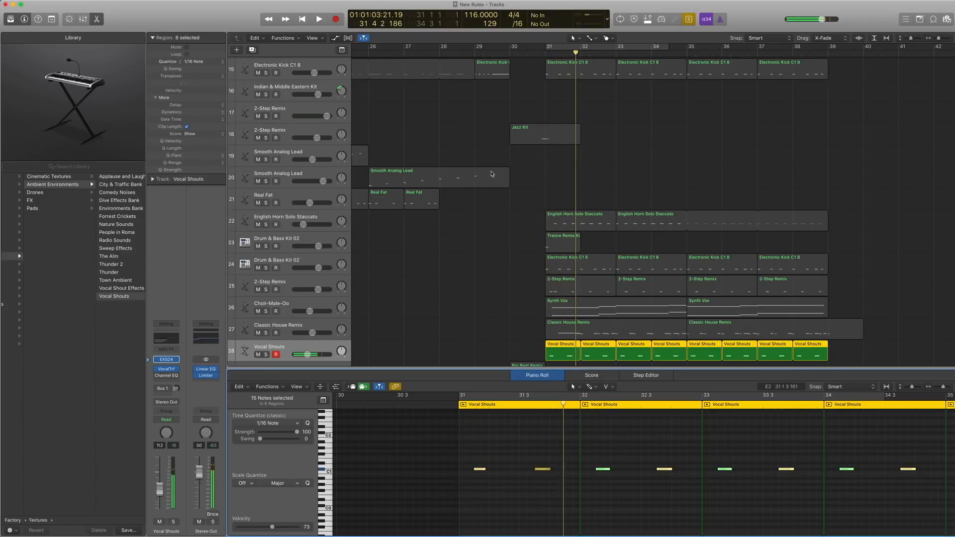
pyautogui.press('space')
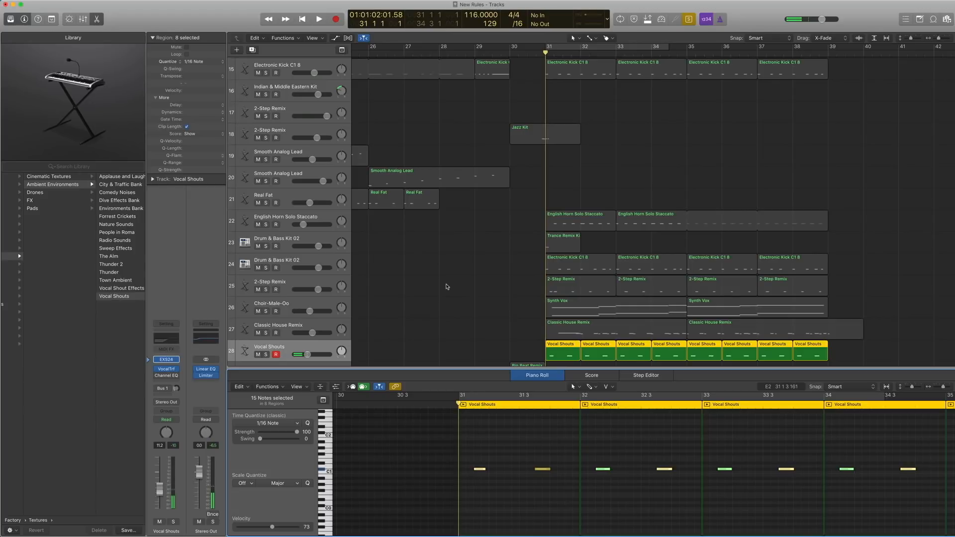
# Re-enable the Channel EQ on the Vocal Shouts track, inspect its curve, and play the soloed regions again.
pyautogui.hscroll(-1, 446, 286)
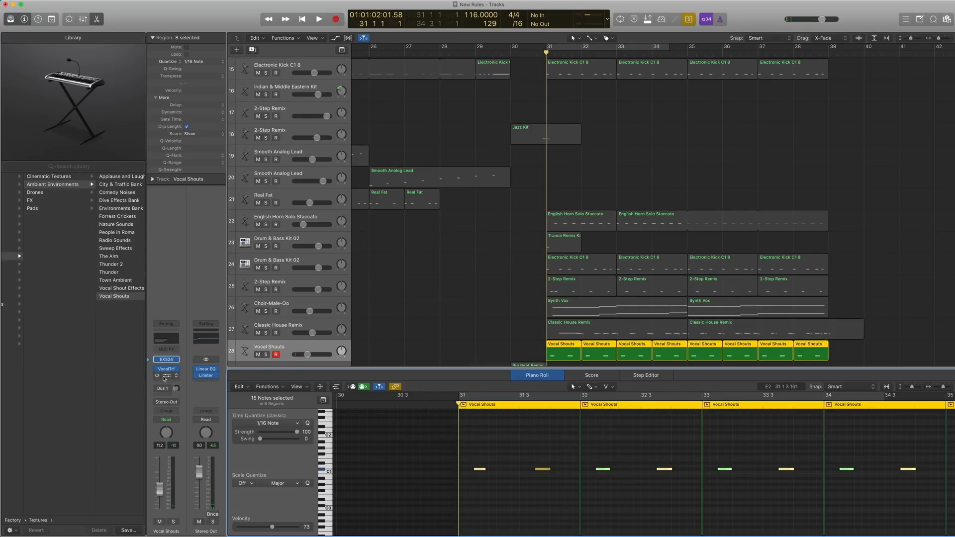
pyautogui.click(157, 377)
pyautogui.click(166, 377)
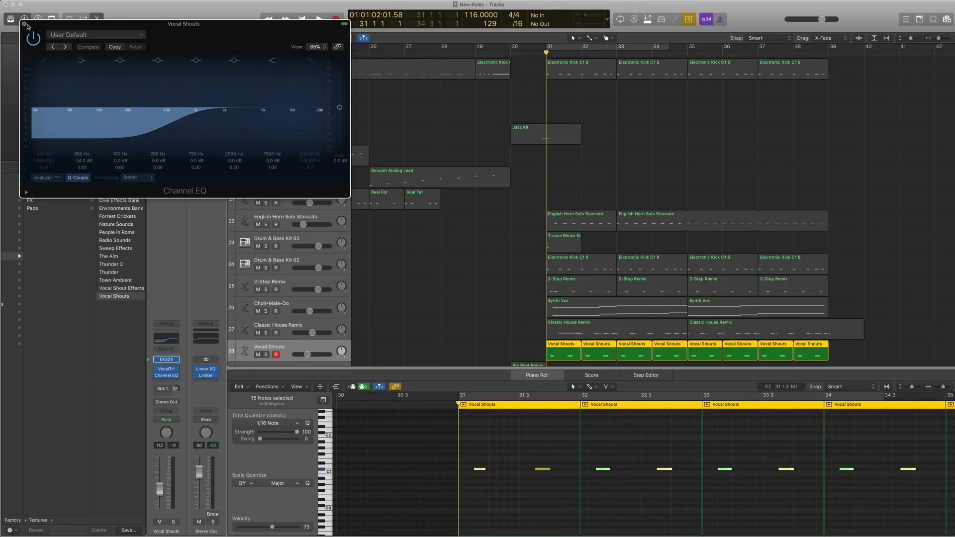
pyautogui.click(24, 24)
pyautogui.press('space')
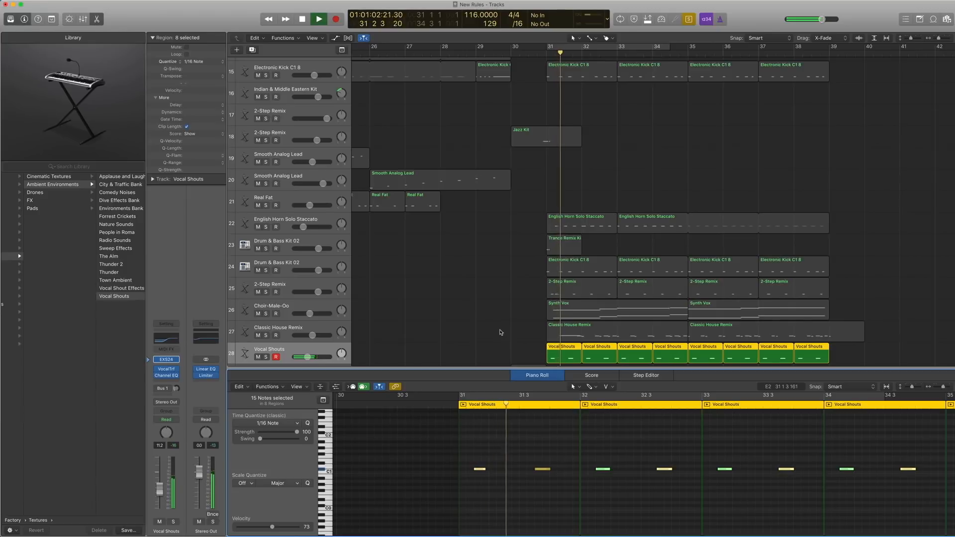
pyautogui.press('space')
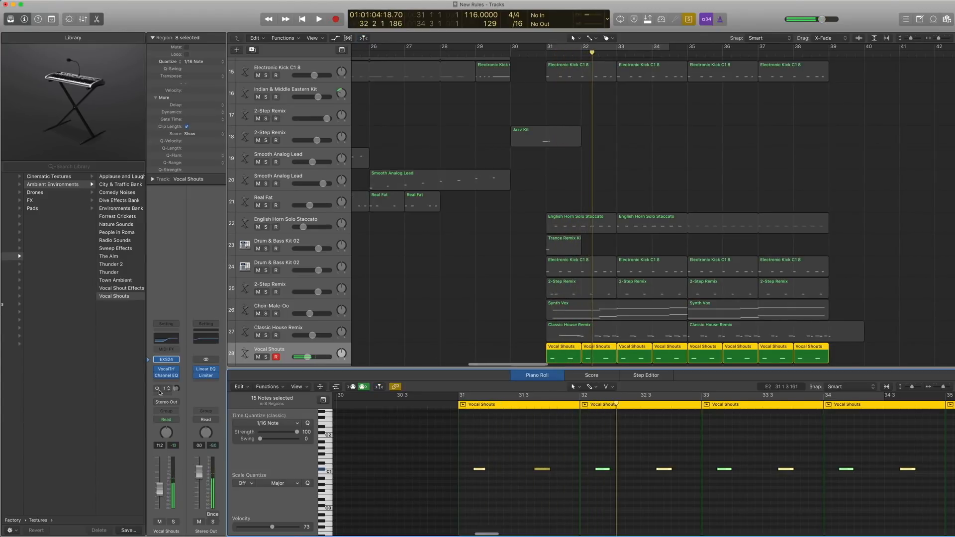
# Return to bar 31, re-enable the Bus 1 send on the Vocal Shouts track, and play the soloed regions.
pyautogui.press(',')
pyautogui.press(',')
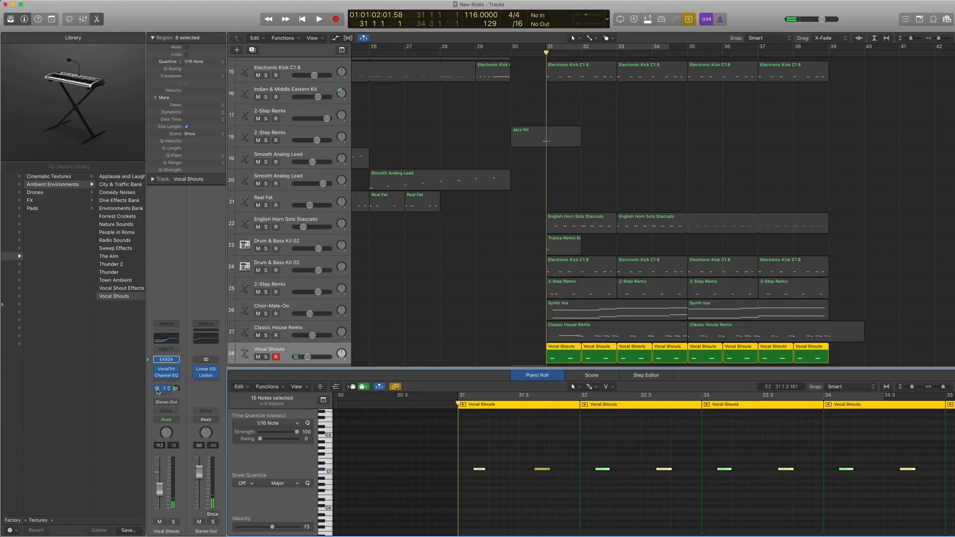
pyautogui.press('space')
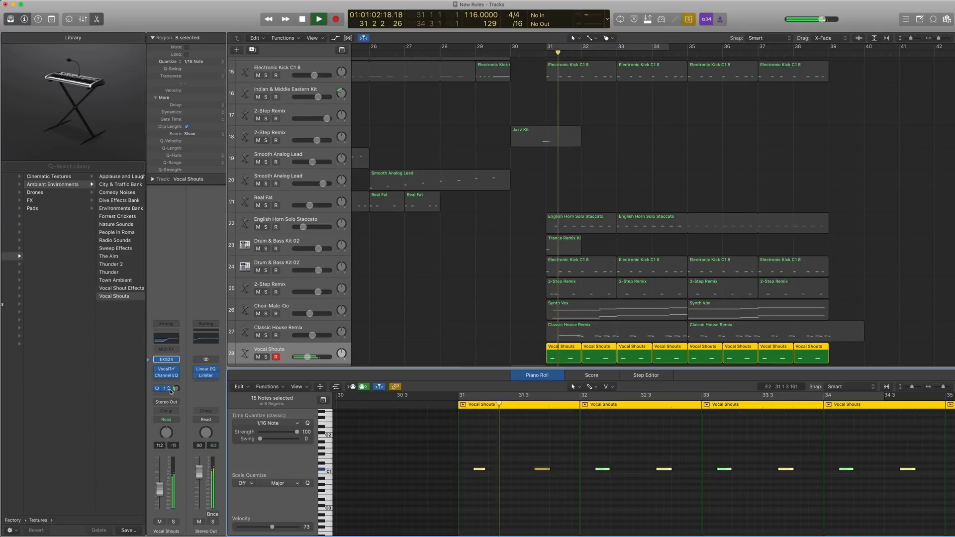
pyautogui.press('space')
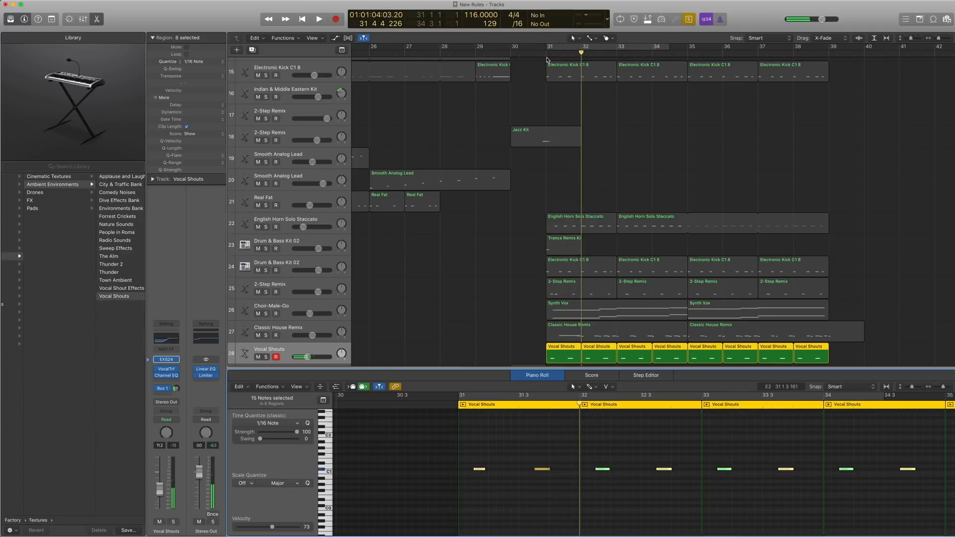
# Turn solo off and play the full drop from bar 31 for a couple of bars with all tracks.
pyautogui.hotkey('ctrl', 's')
pyautogui.click(546, 56)
pyautogui.press('space')
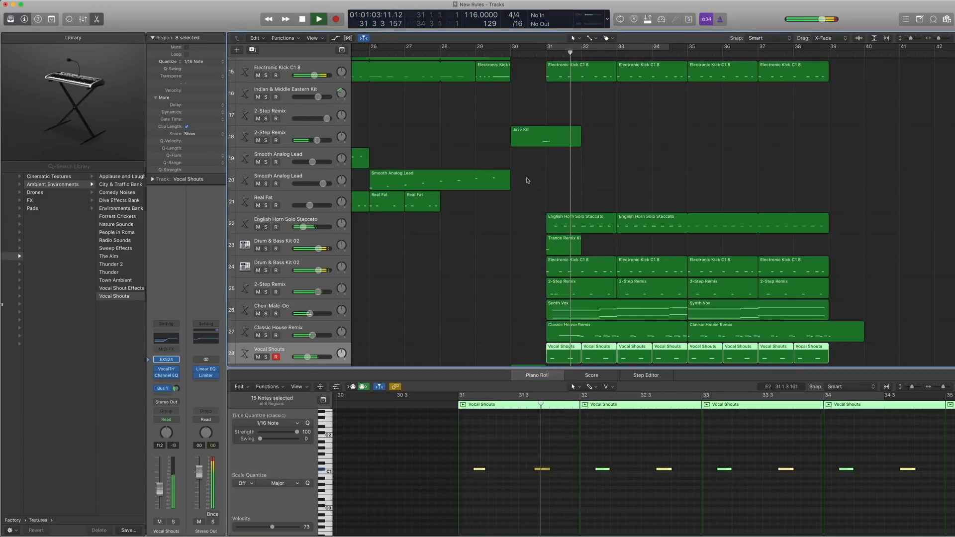
pyautogui.scroll(-2, 547, 199)
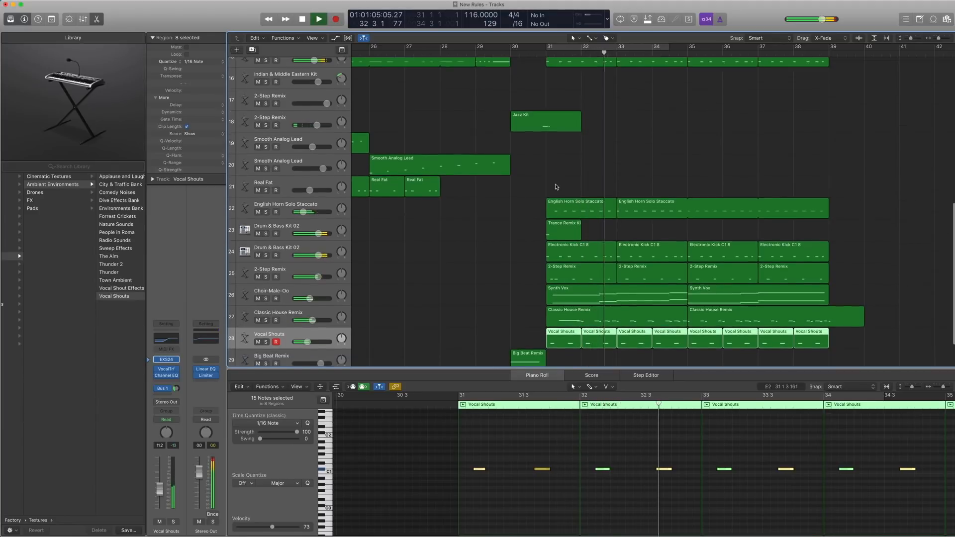
pyautogui.press('space')
# Hide the Piano Roll and select all the Vocal Shouts regions on track 28.
pyautogui.click(457, 301)
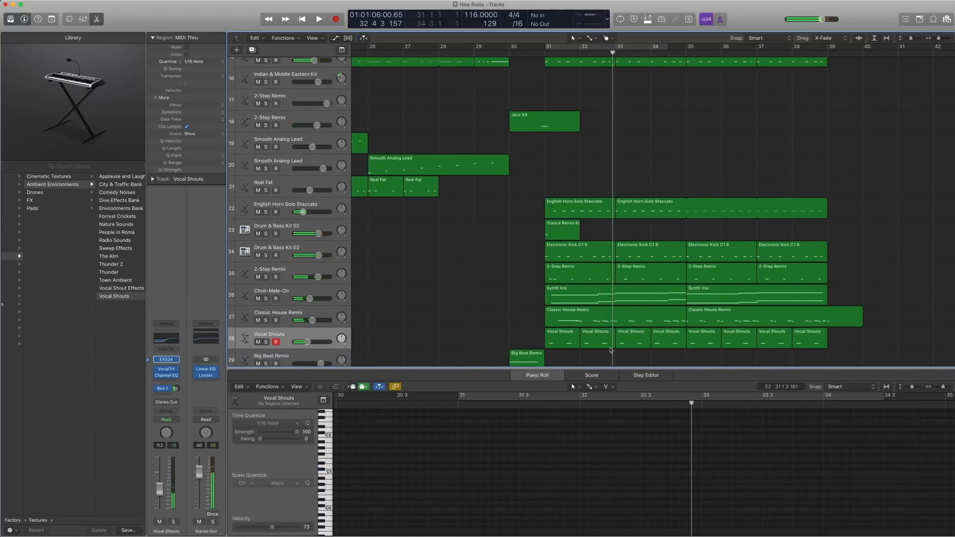
pyautogui.moveTo(604, 370); pyautogui.dragTo(604, 535)
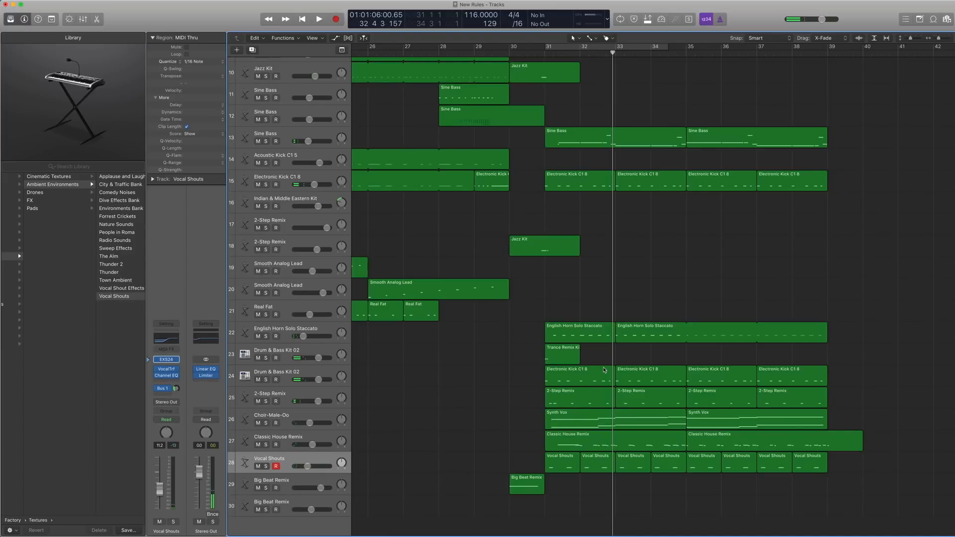
pyautogui.moveTo(835, 492); pyautogui.dragTo(577, 468)
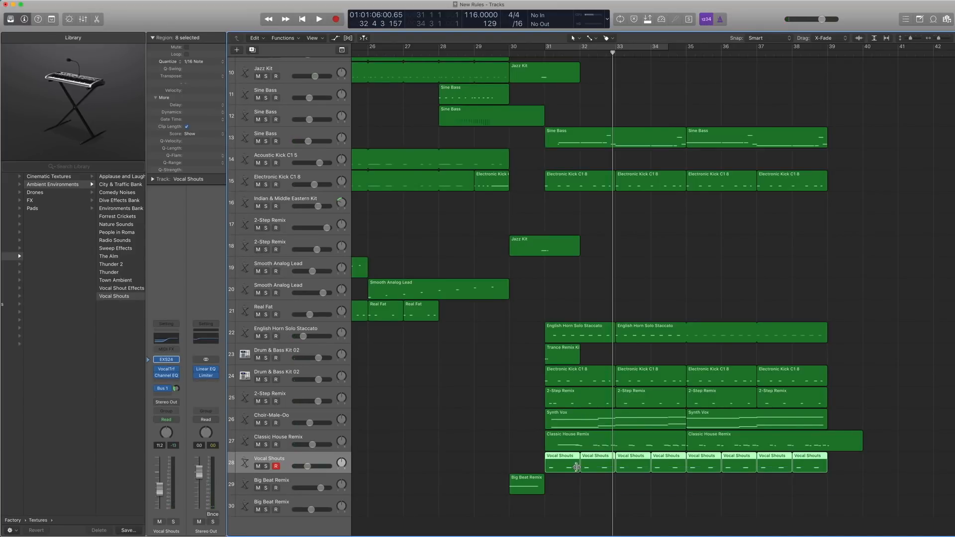
pyautogui.keyDown('ctrl'); pyautogui.keyDown('alt'); pyautogui.click(595, 283); pyautogui.keyUp('alt'); pyautogui.keyUp('ctrl')
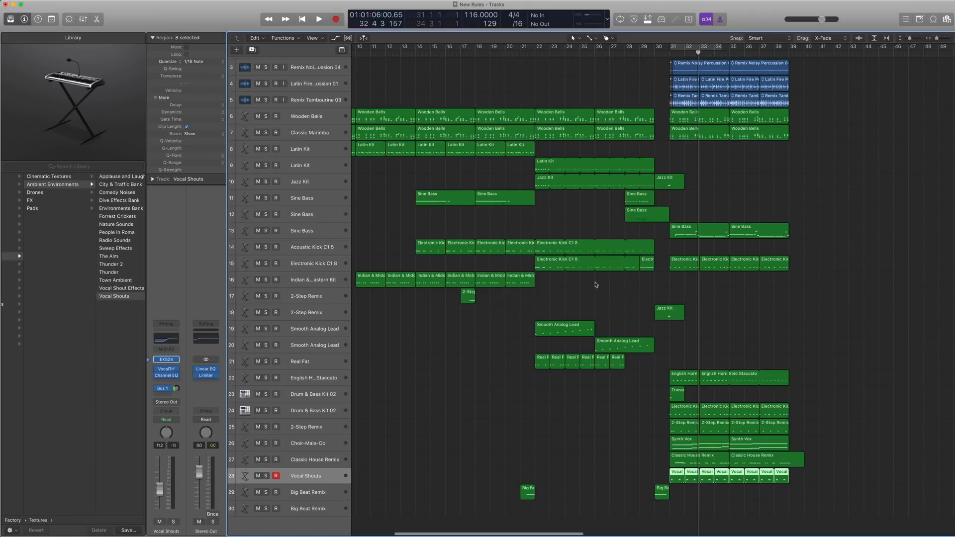
# Mute the noisy percussion, Latin percussion and tambourine loop regions on tracks 3 to 5, and play the drop from bar 31.
pyautogui.moveTo(811, 158); pyautogui.dragTo(694, 123)
pyautogui.scroll(1, 765, 297)
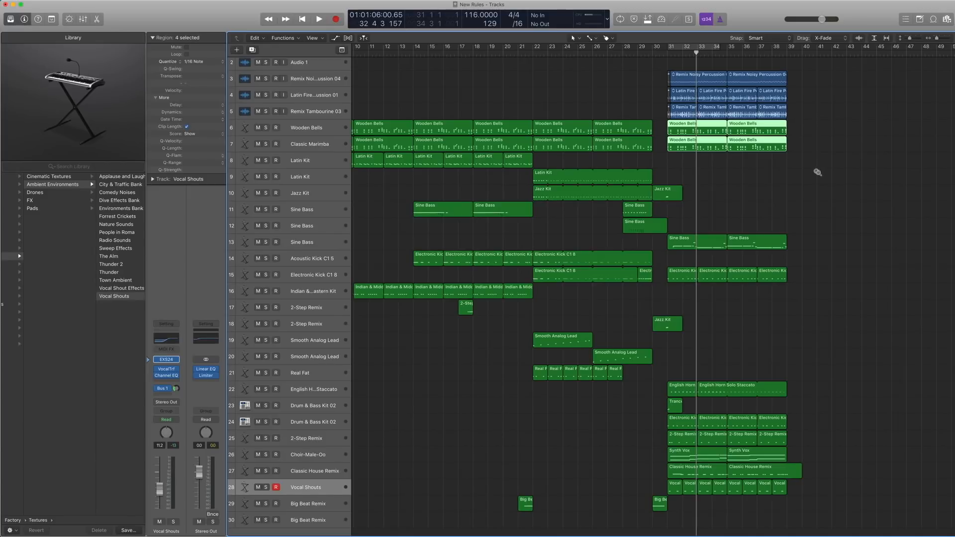
pyautogui.moveTo(817, 171); pyautogui.dragTo(609, 65)
pyautogui.moveTo(882, 313); pyautogui.dragTo(573, 203)
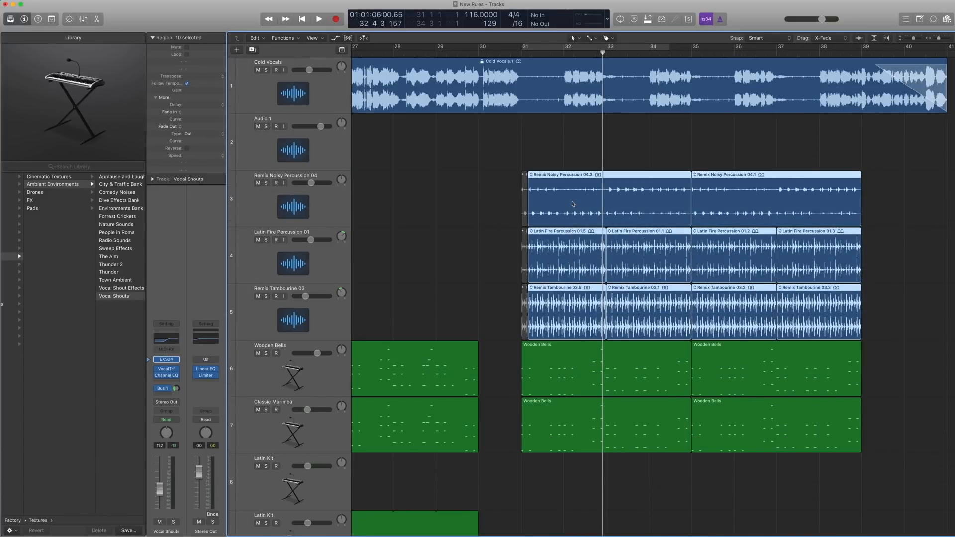
pyautogui.scroll(-1, 573, 203)
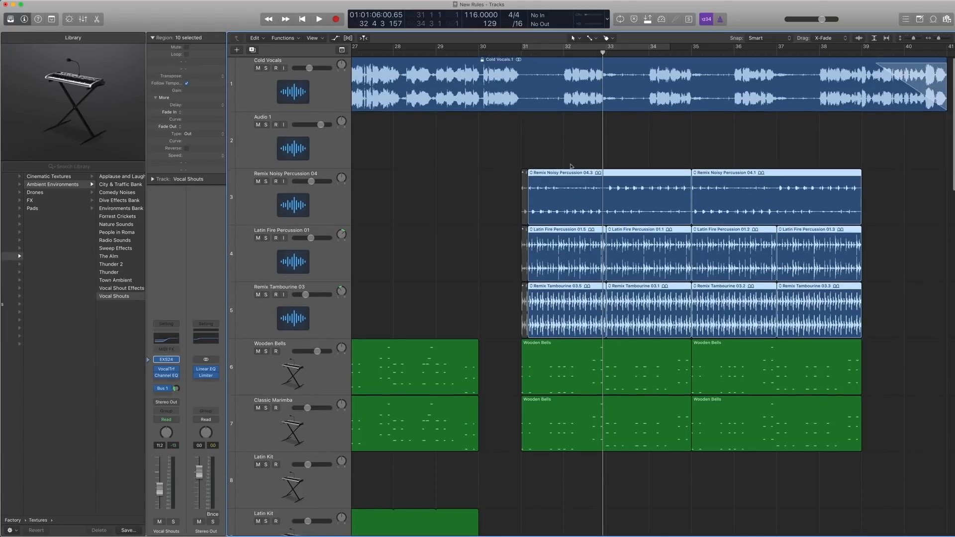
pyautogui.hotkey('ctrl', 'm')
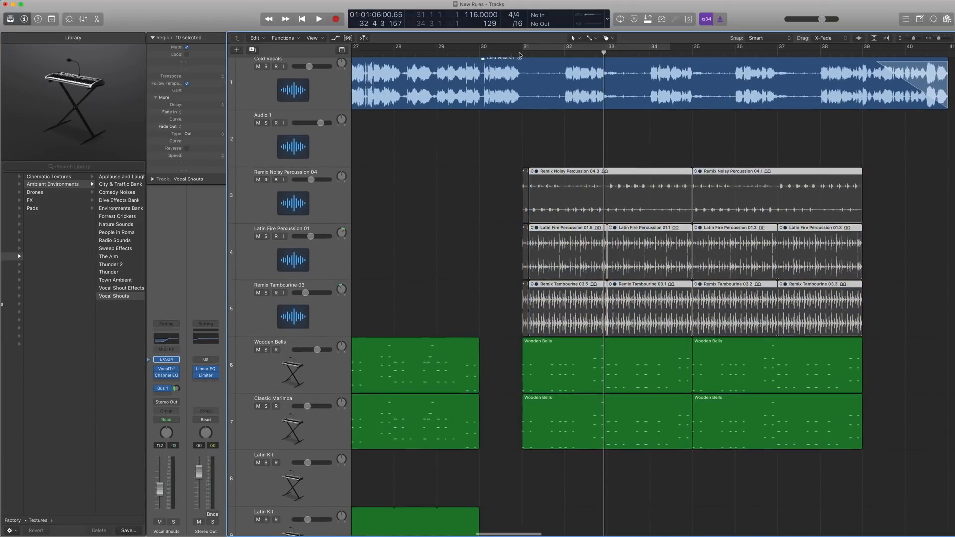
pyautogui.doubleClick(520, 52)
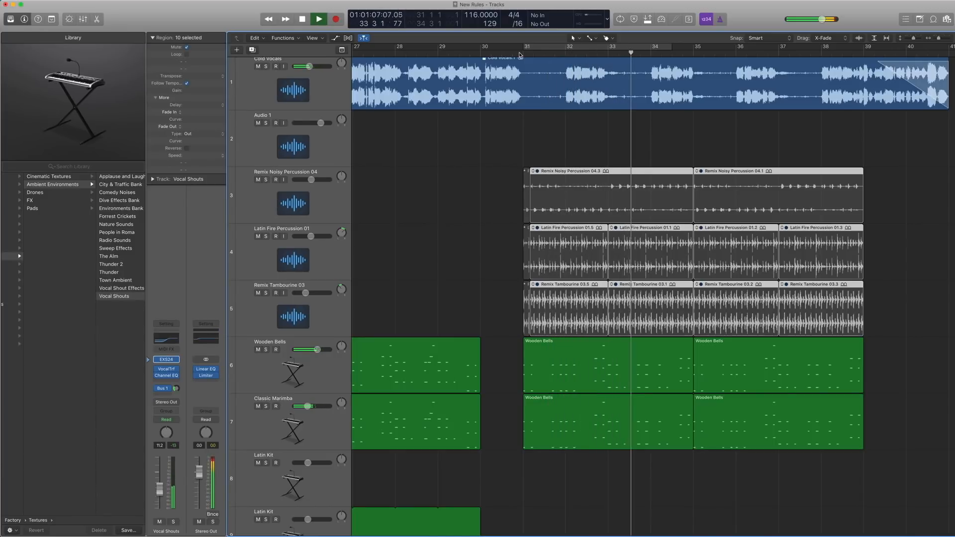
pyautogui.press('space')
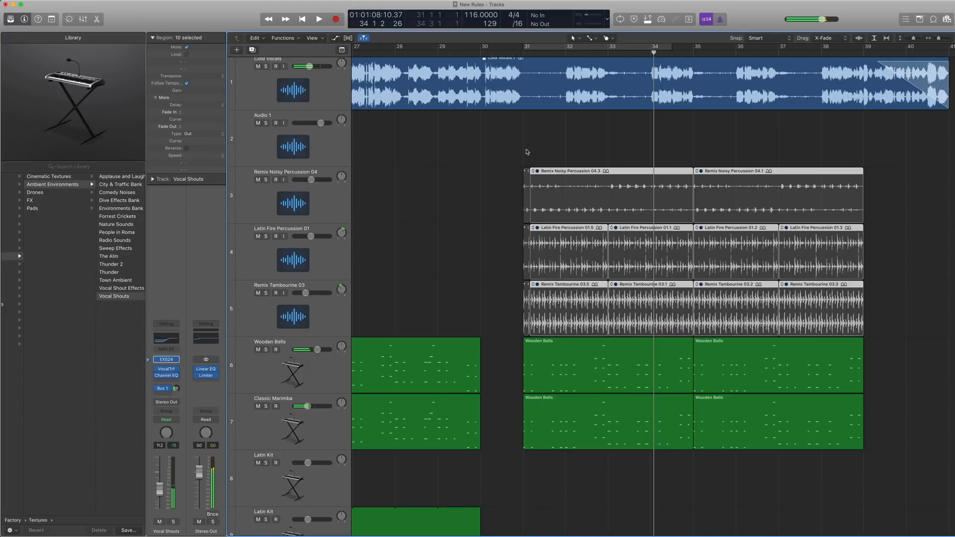
# Unmute the percussion and tambourine loop regions on tracks 3 to 5 and clear the selection.
pyautogui.press('z')
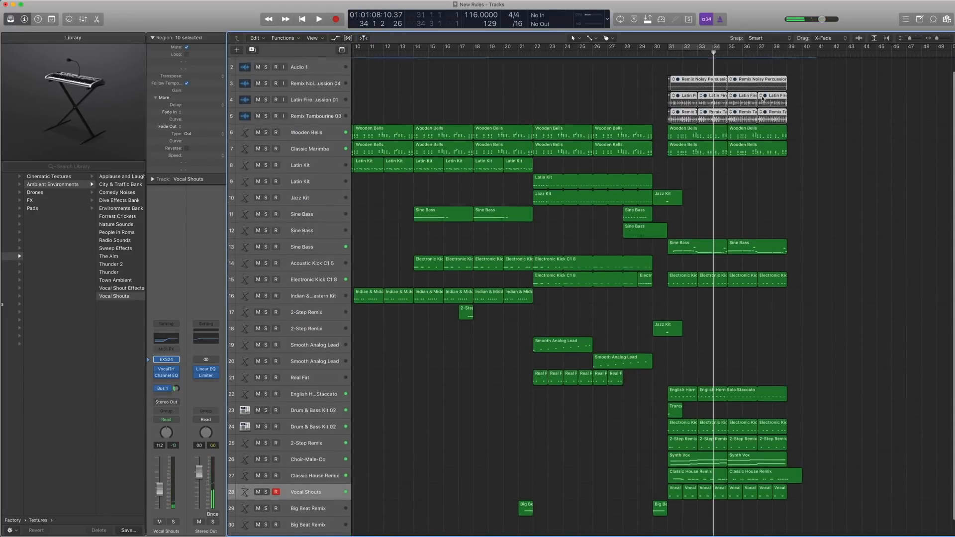
pyautogui.press('z')
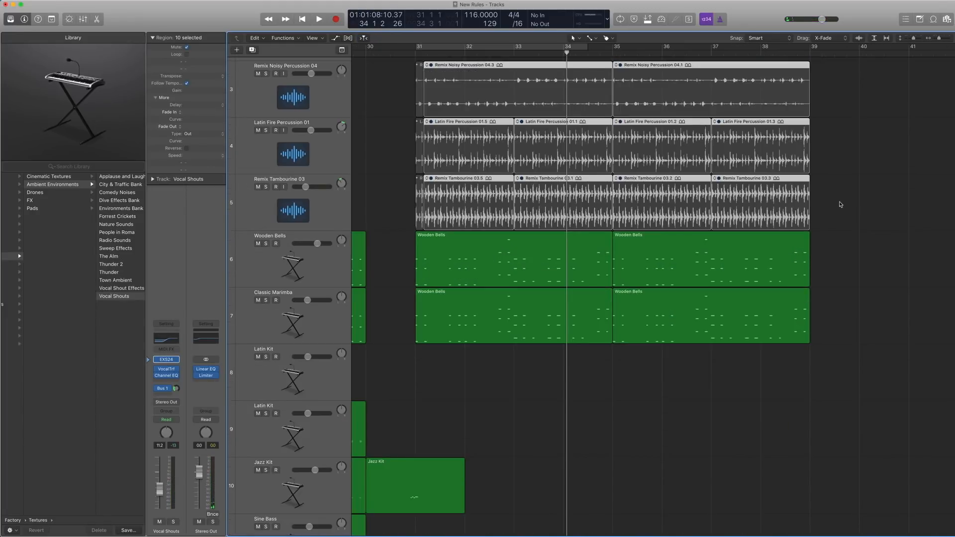
pyautogui.moveTo(840, 204); pyautogui.dragTo(464, 108)
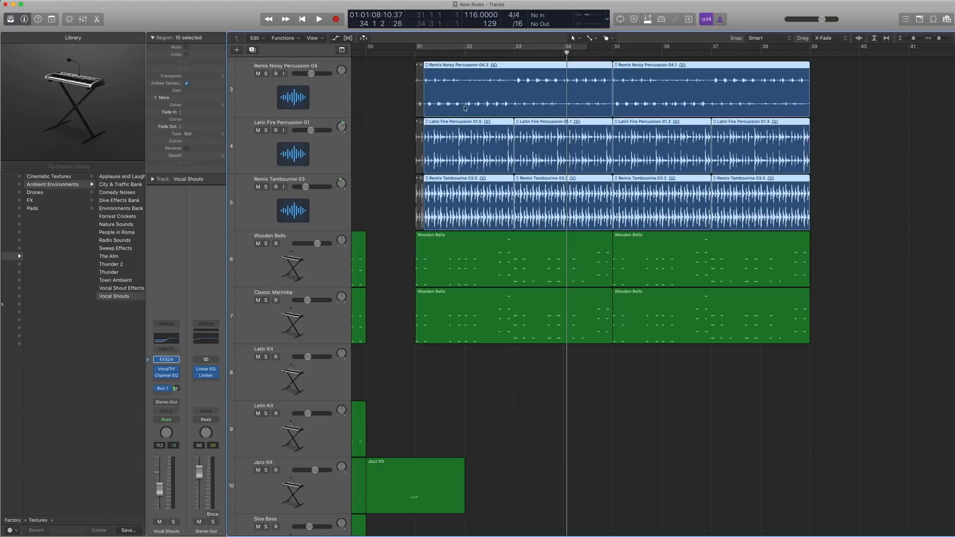
pyautogui.click(363, 90)
# Search the Loop Browser for "tambou", look through the matching tambourine loops, and hide the browser.
pyautogui.moveTo(858, 202); pyautogui.dragTo(679, 203)
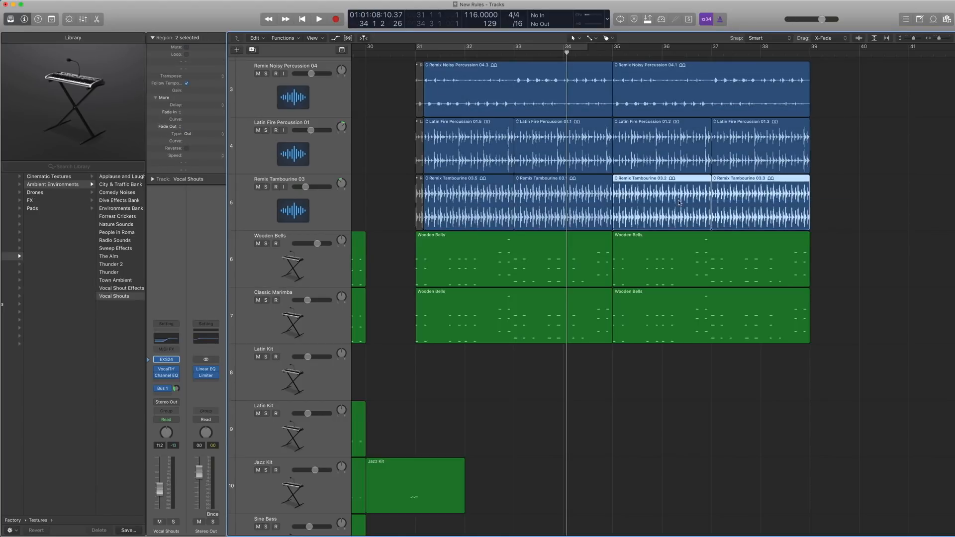
pyautogui.click(933, 19)
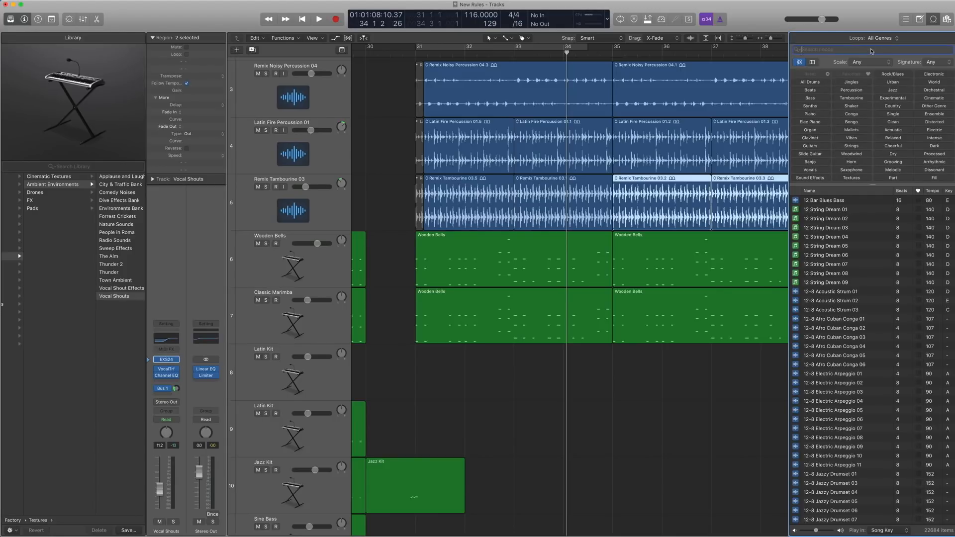
pyautogui.write('tambou')
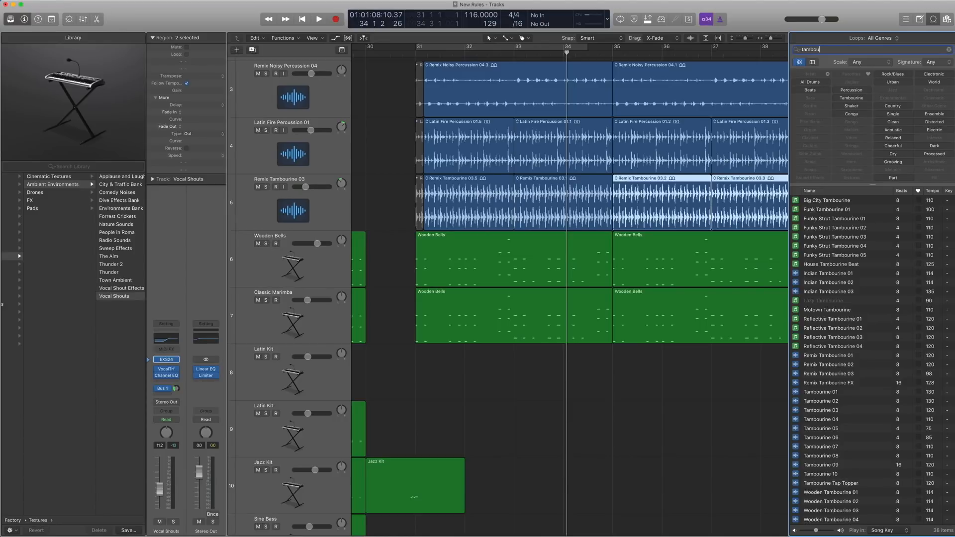
pyautogui.scroll(-2, 808, 363)
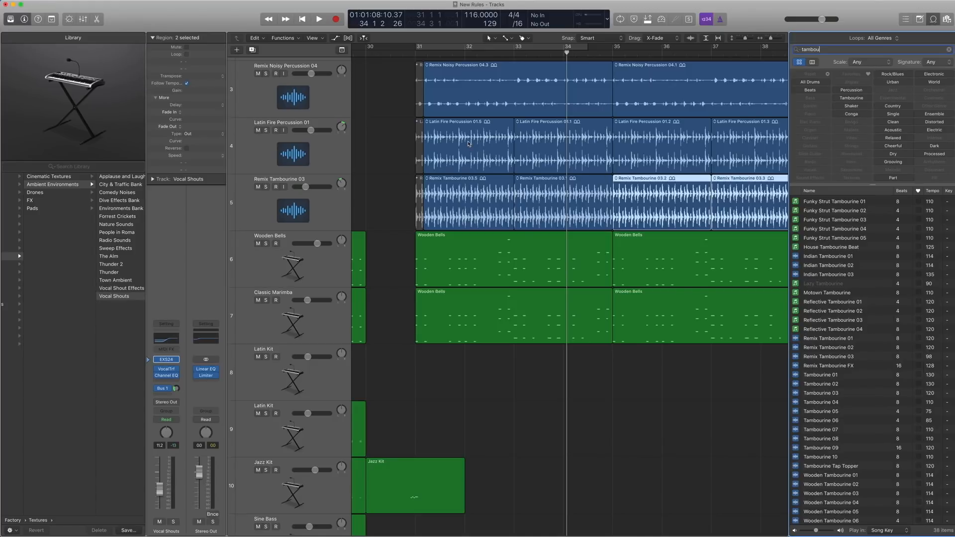
pyautogui.click(932, 20)
# Solo the Remix Tambourine 03 regions on track 5 and play them from bar 31.
pyautogui.moveTo(838, 214); pyautogui.dragTo(463, 194)
pyautogui.hotkey('ctrl', 's')
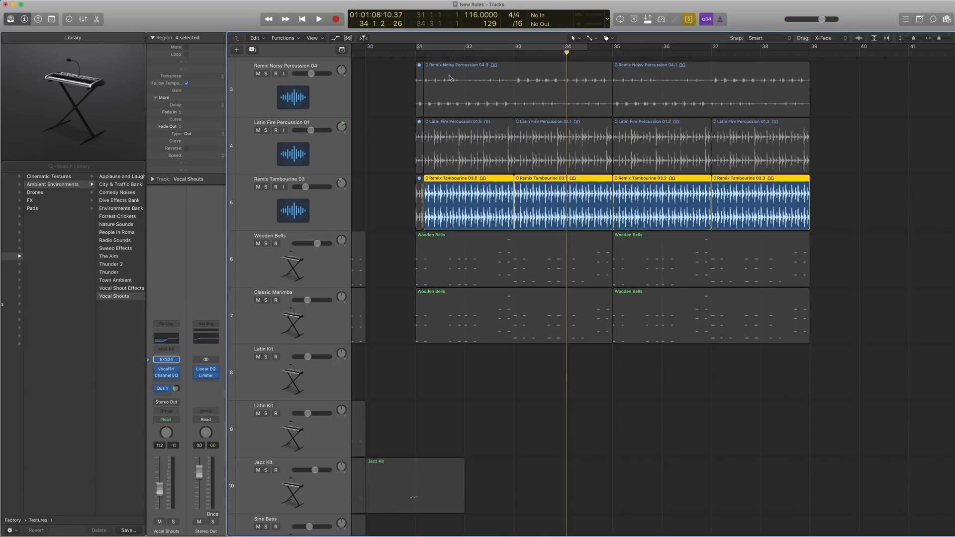
pyautogui.doubleClick(426, 55)
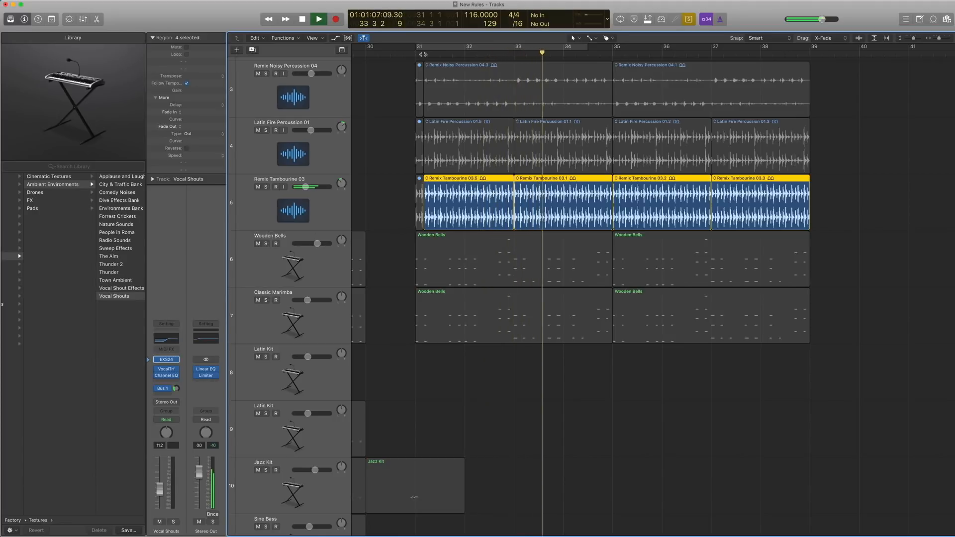
pyautogui.press('space')
# Select the Latin Fire Percussion 01 track and its regions, and play them soloed from bar 31.
pyautogui.moveTo(851, 150); pyautogui.dragTo(494, 142)
pyautogui.click(303, 150)
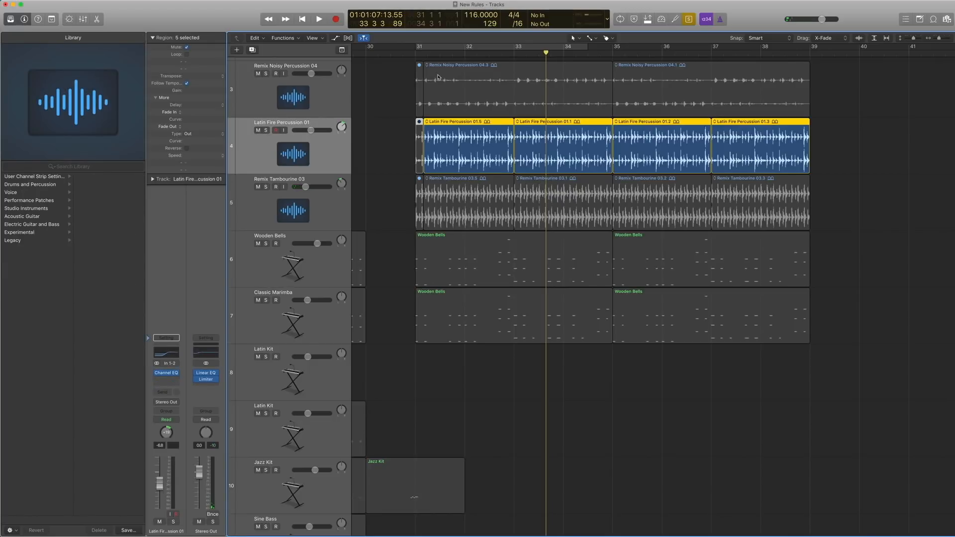
pyautogui.click(426, 53)
pyautogui.press('space')
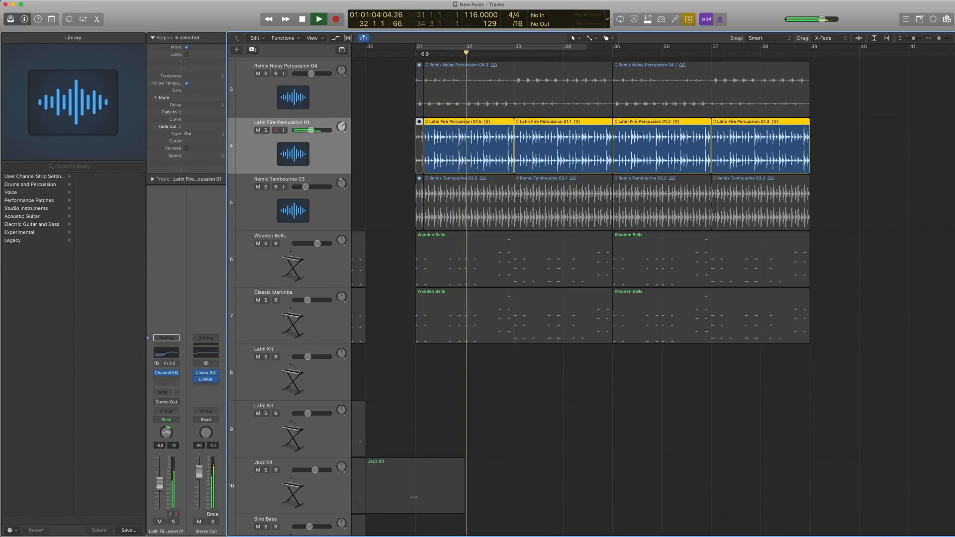
pyautogui.press('space')
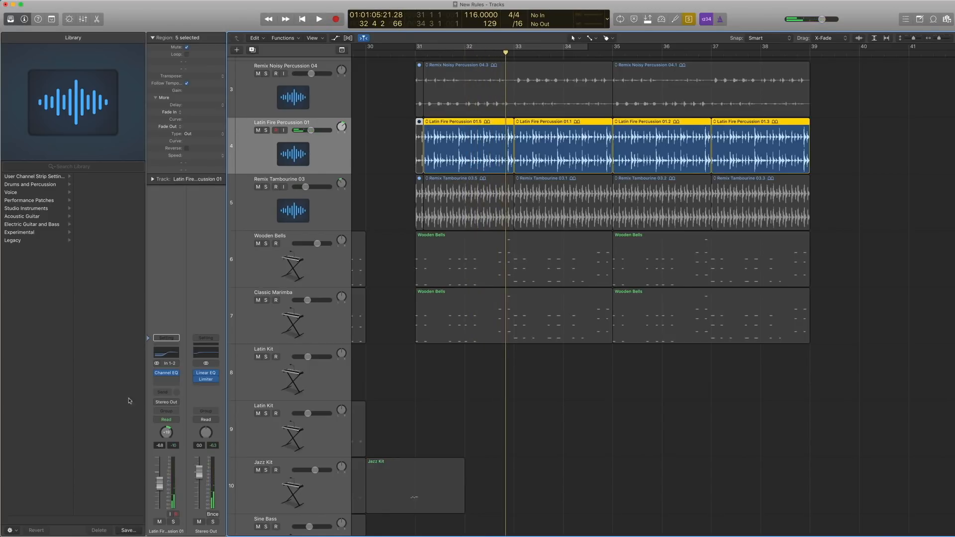
# Check the Channel EQ on Latin Fire Percussion 01, and play its regions soloed together with the Remix Tambourine 03 regions from bar 31.
pyautogui.click(167, 374)
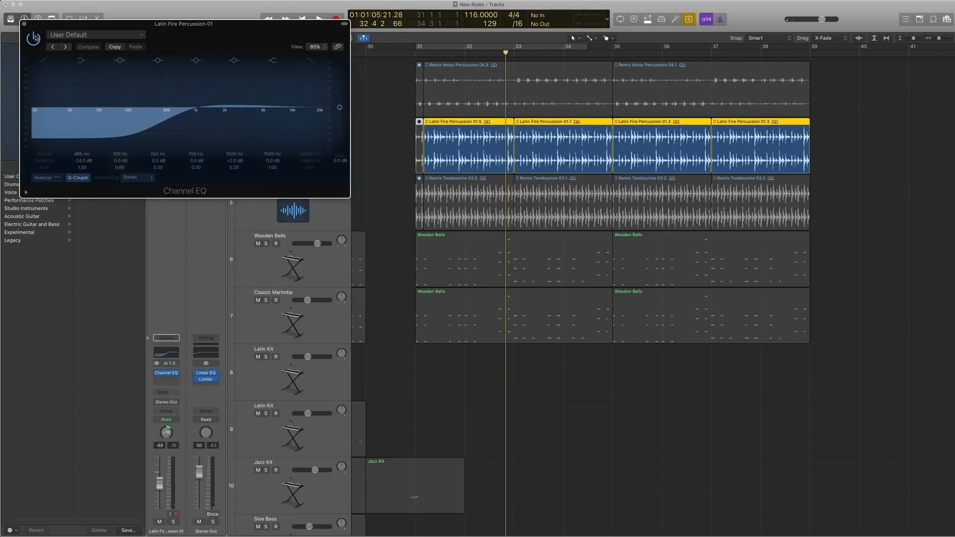
pyautogui.click(24, 25)
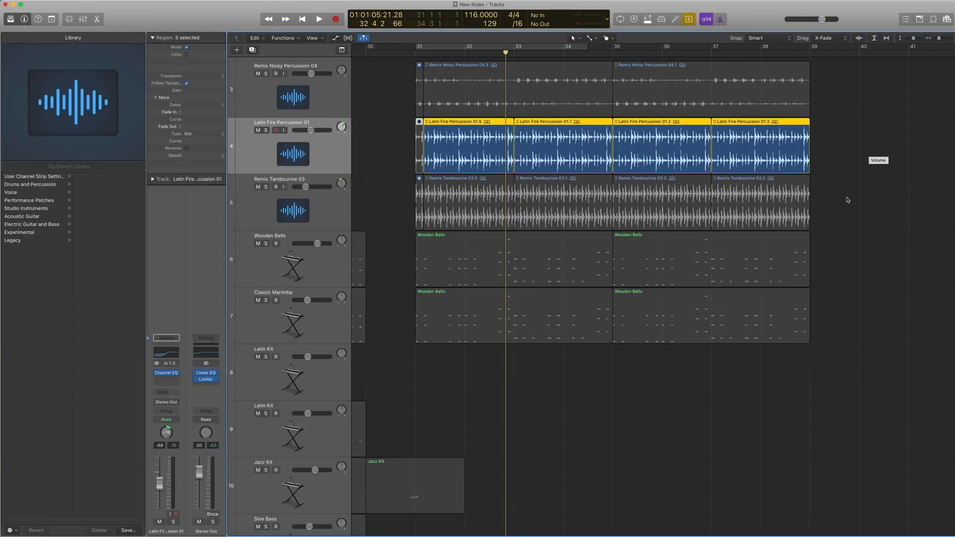
pyautogui.moveTo(848, 200); pyautogui.dragTo(421, 124)
pyautogui.click(424, 53)
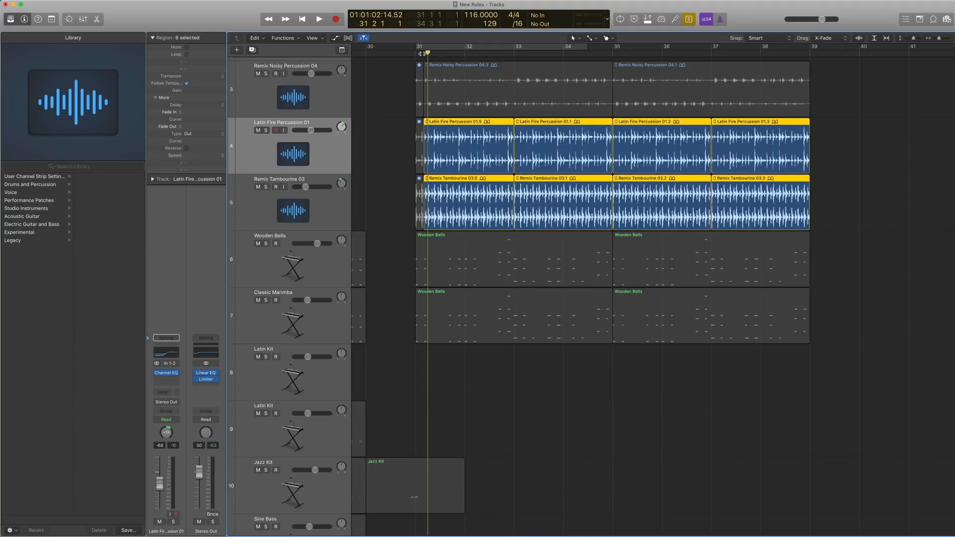
pyautogui.press('space')
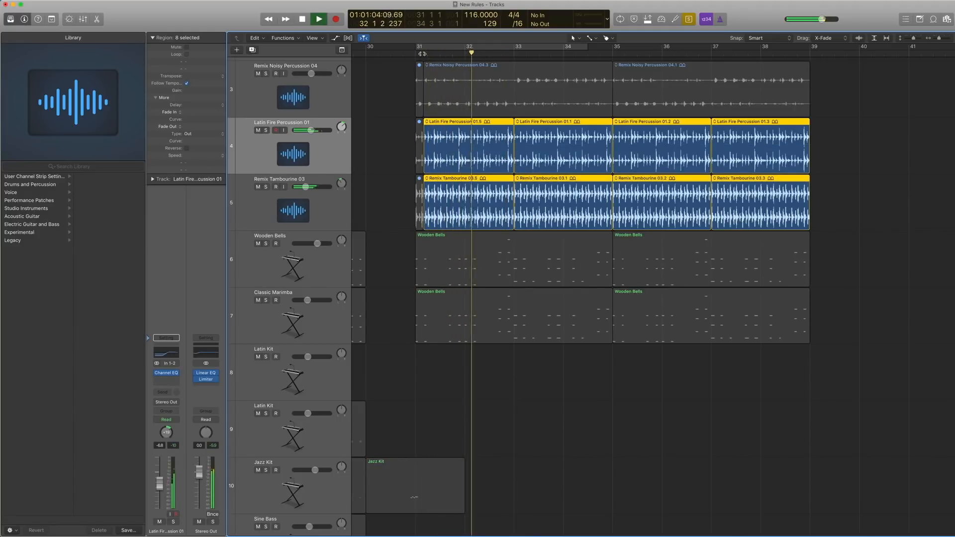
pyautogui.press('space')
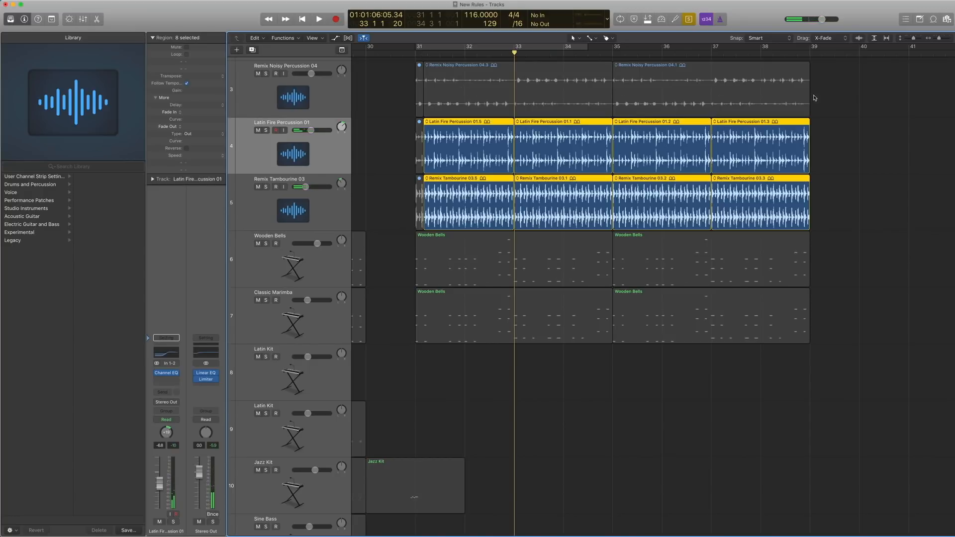
# Select the Remix Noisy Percussion 04 track and its regions, and play them soloed from bar 31.
pyautogui.moveTo(815, 98); pyautogui.dragTo(462, 72)
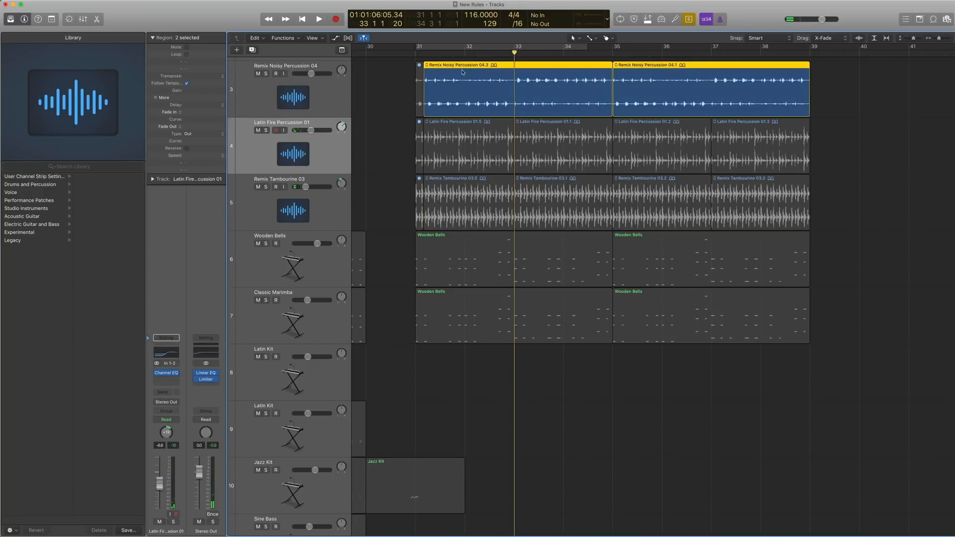
pyautogui.click(297, 92)
pyautogui.hotkey('shift', 'Return')
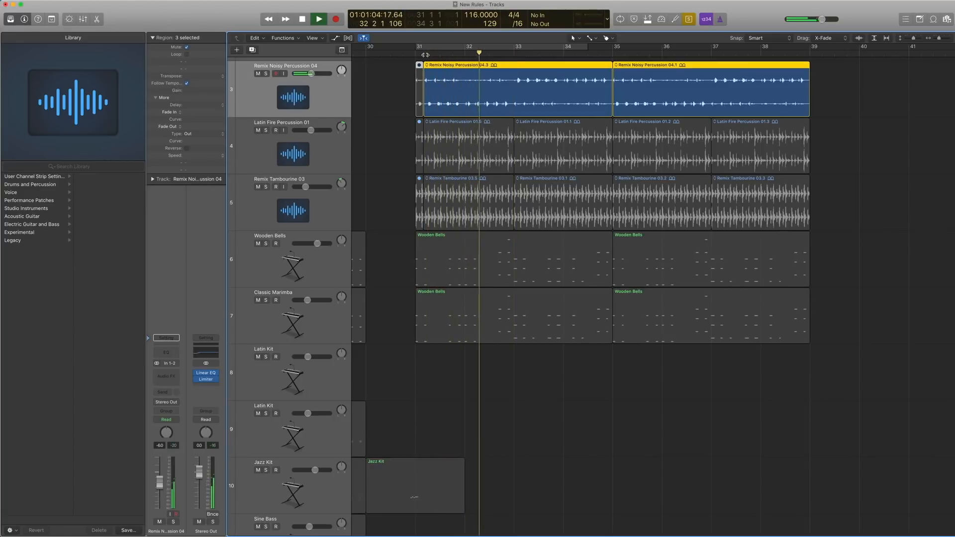
pyautogui.press('space')
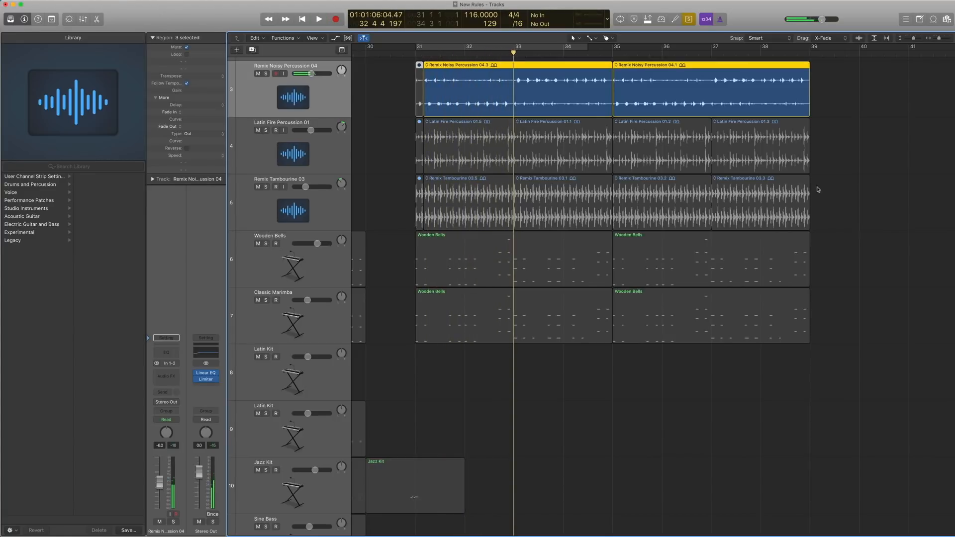
# Select the regions on tracks 3 to 5 and play all three percussion parts soloed together from bar 31.
pyautogui.moveTo(860, 207); pyautogui.dragTo(470, 73)
pyautogui.click(422, 54)
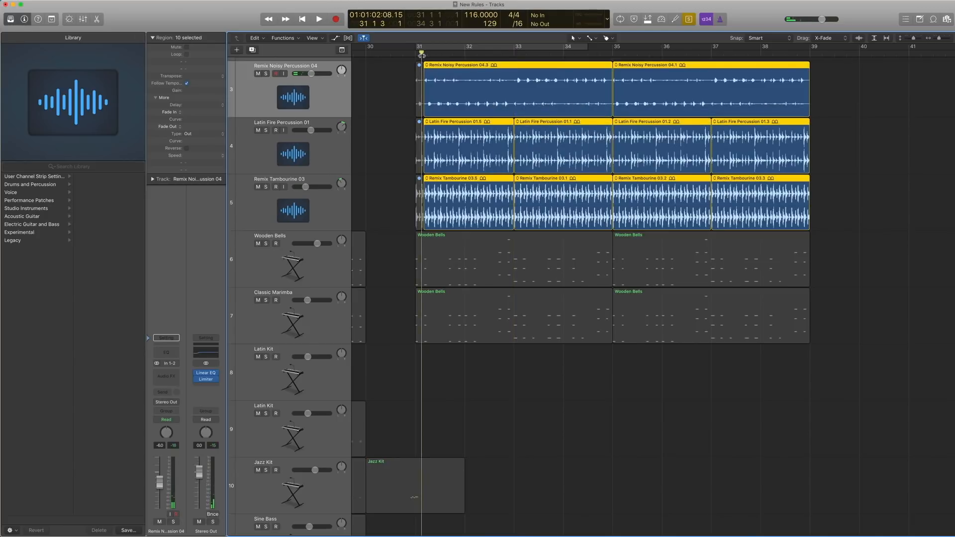
pyautogui.press('space')
pyautogui.press('z')
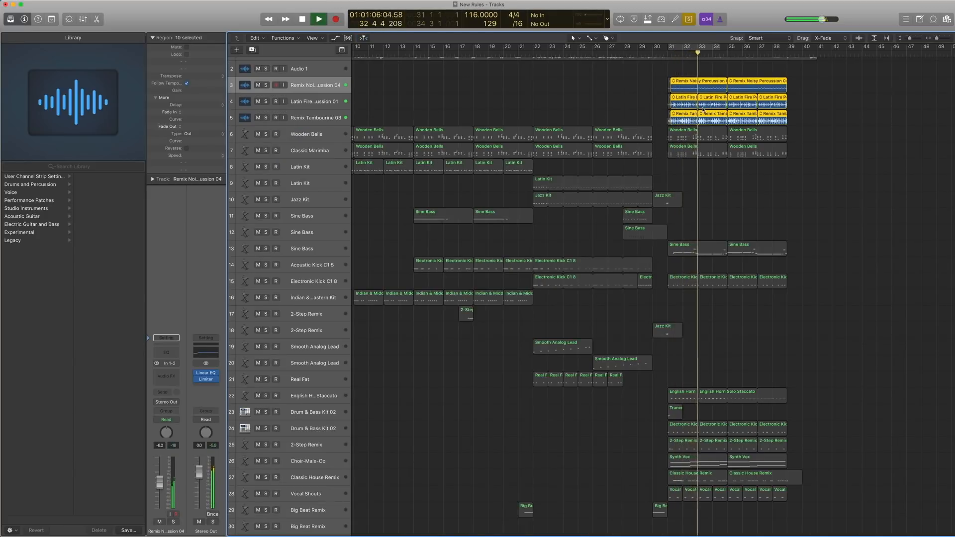
pyautogui.press('space')
# Turn off solo mode and return the playhead to bar 31.
pyautogui.hotkey('ctrl', 's')
pyautogui.press(',')
pyautogui.press(',')
pyautogui.press(',')
pyautogui.press('.')
# Play the full mix from bar 31 with the Cold Vocals region muted, and unmute that region when playback stops.
pyautogui.scroll(1, 702, 109)
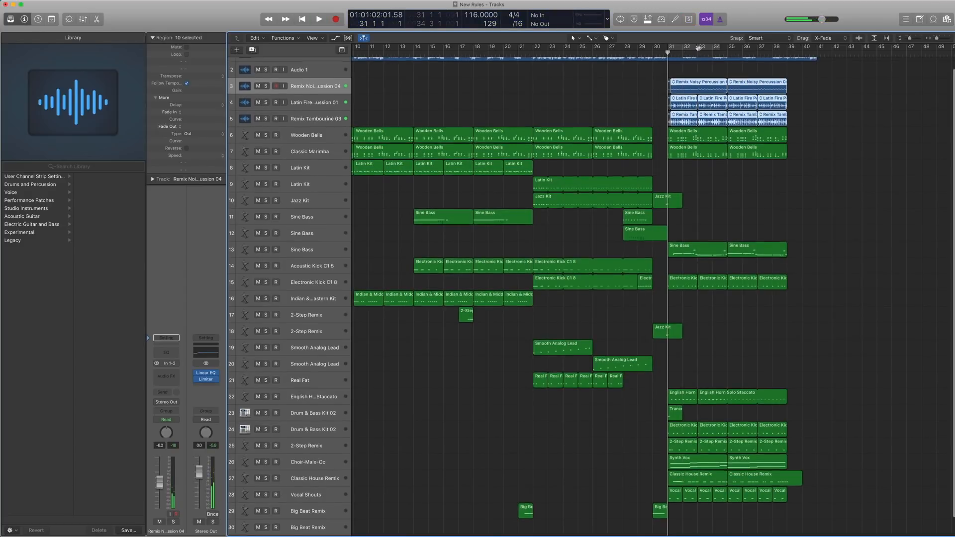
pyautogui.scroll(1, 698, 55)
pyautogui.click(687, 62)
pyautogui.hotkey('ctrl', 'm')
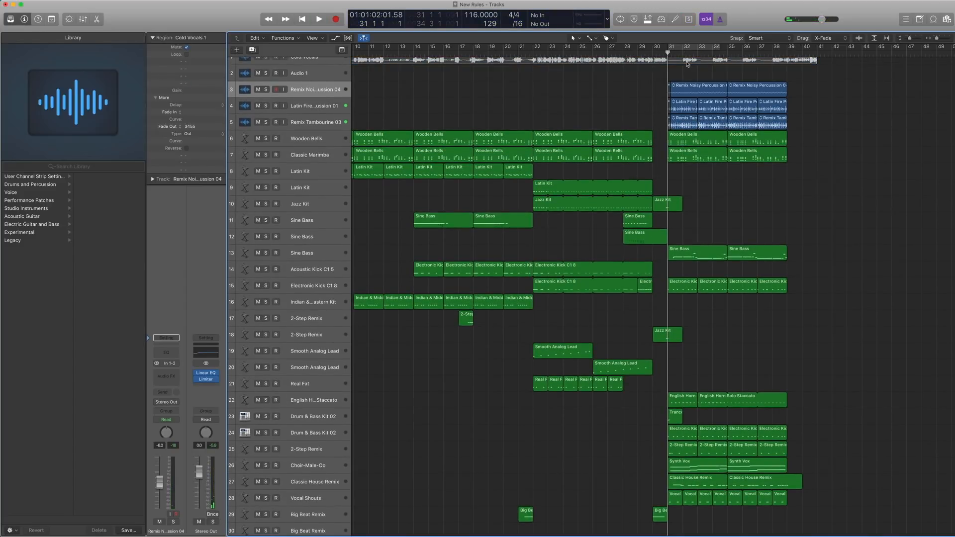
pyautogui.press('space')
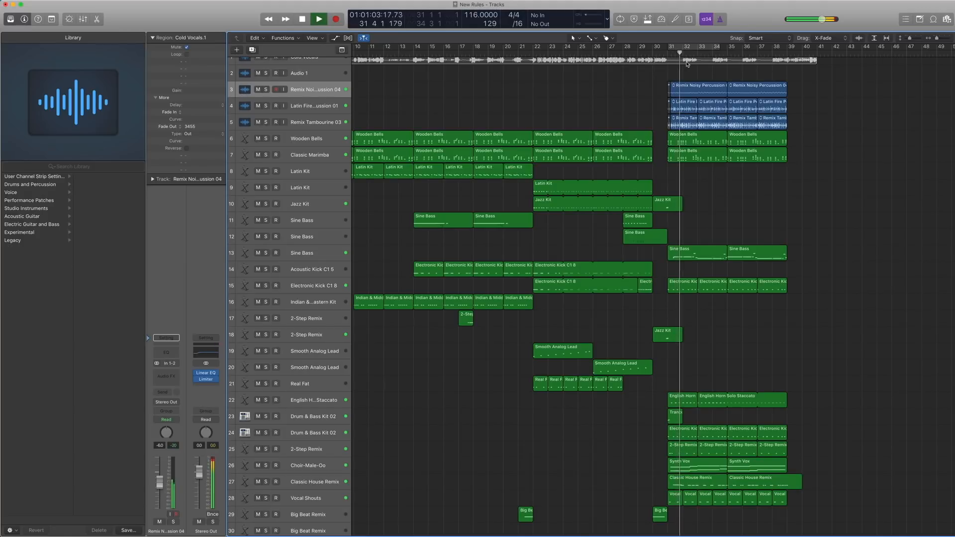
pyautogui.hscroll(-1, 687, 63)
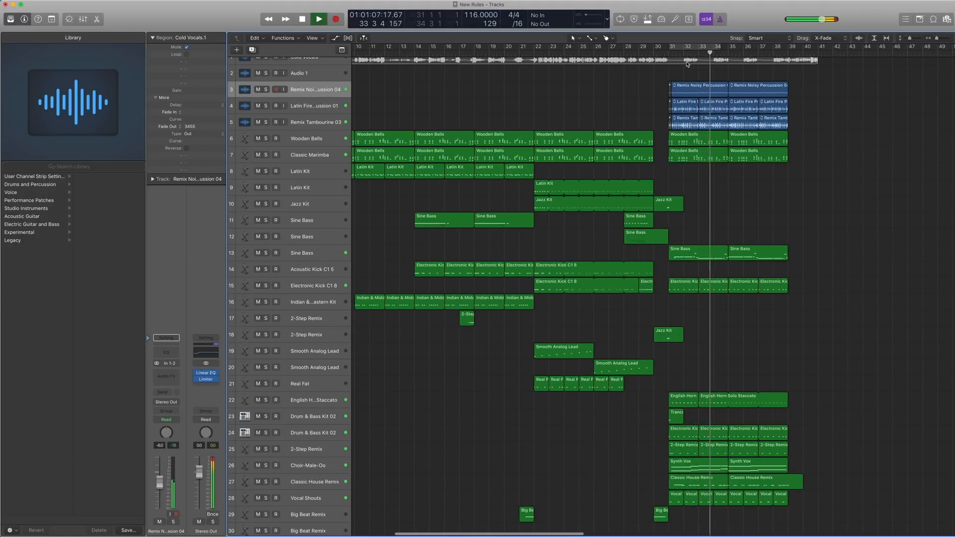
pyautogui.press('space')
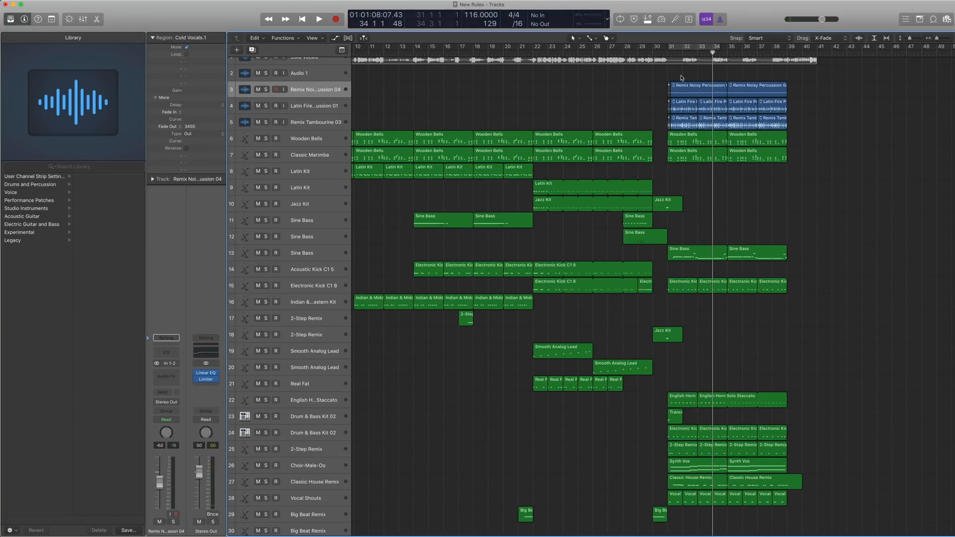
pyautogui.scroll(2, 681, 78)
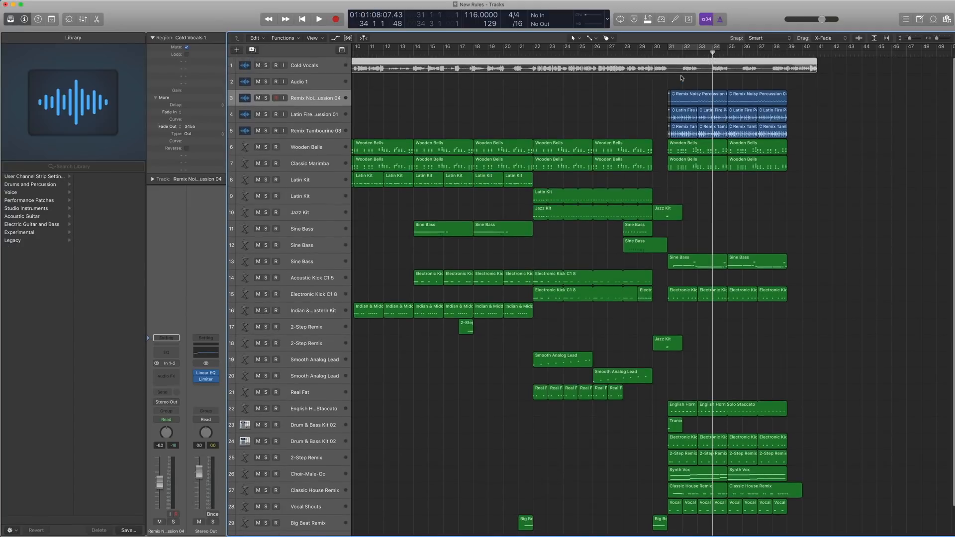
pyautogui.hotkey('ctrl', 'm')
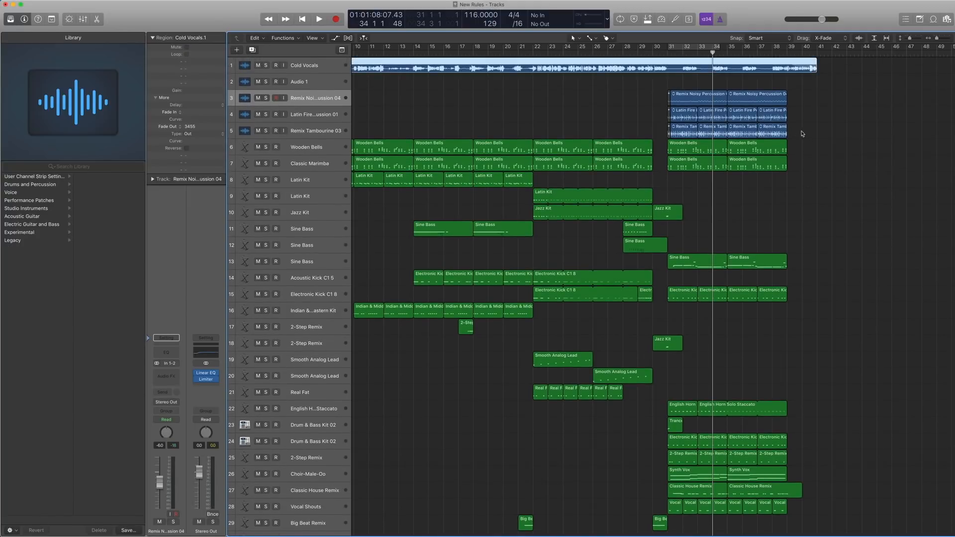
# Highlight the percussion and tambourine regions on tracks 3 to 5, including those from bar 35, and clear the selection.
pyautogui.moveTo(802, 134); pyautogui.dragTo(681, 94)
pyautogui.click(697, 86)
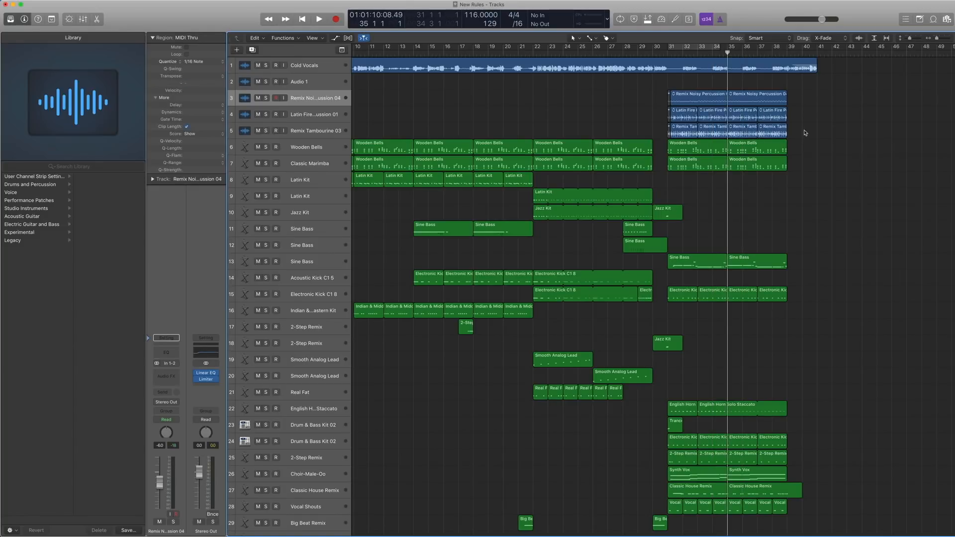
pyautogui.moveTo(805, 133); pyautogui.dragTo(743, 95)
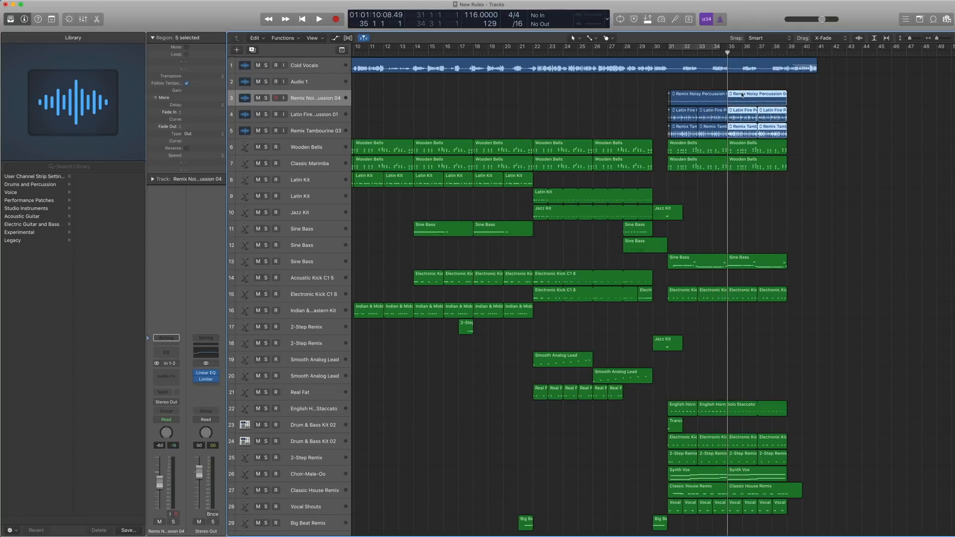
pyautogui.click(766, 84)
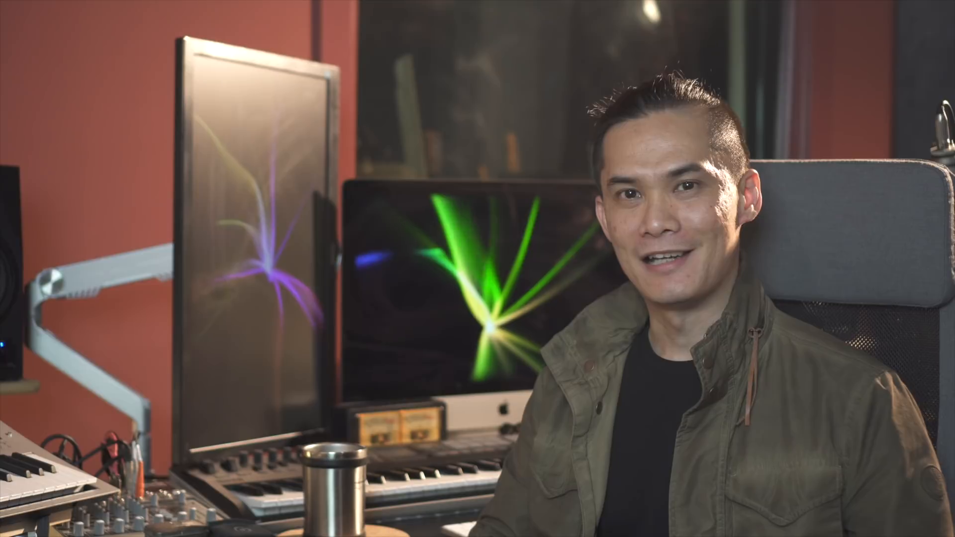